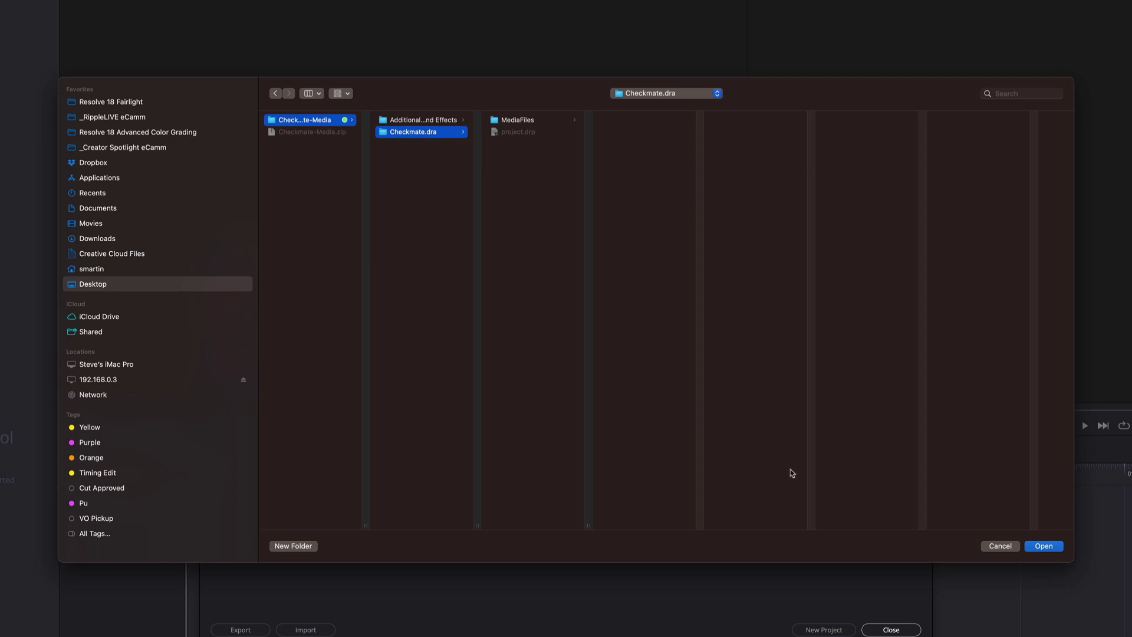
# Step: Restore the Checkmate.dra project archive and open the Checkmate project
pyautogui.click(1032, 549)
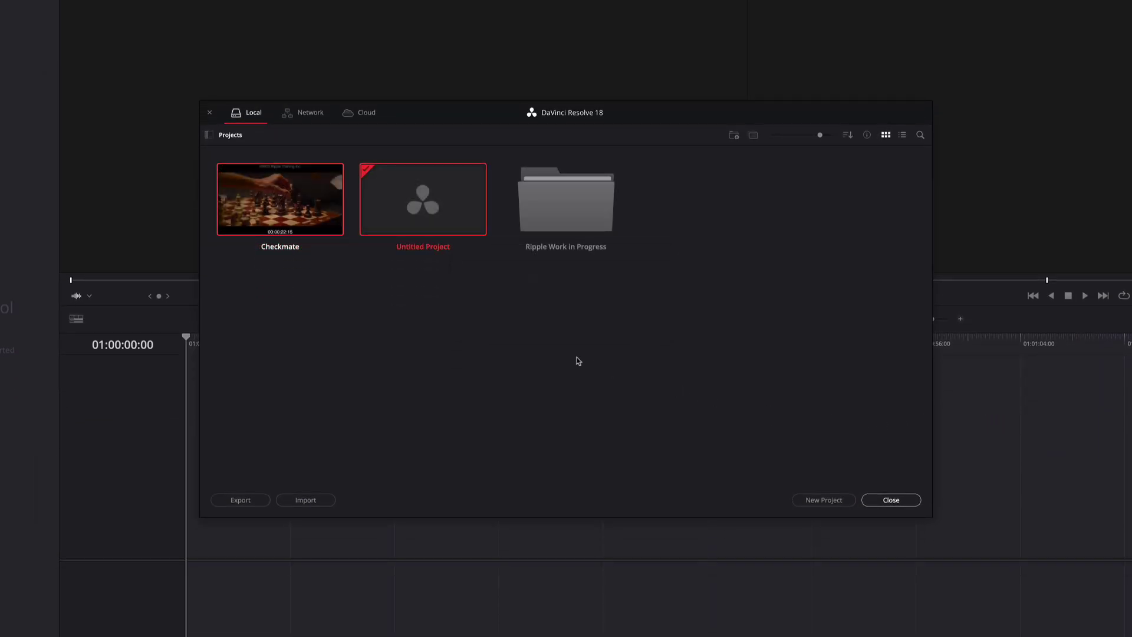
pyautogui.doubleClick(290, 203)
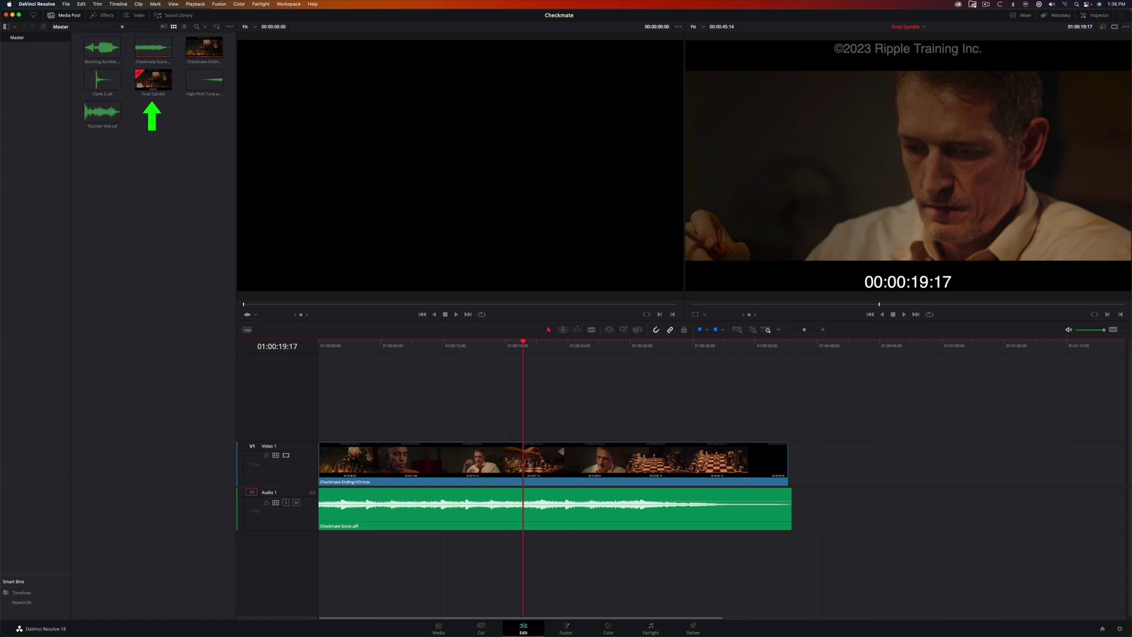
# Step: Hide the Media Pool, fit the whole timeline in view and switch to Single Viewer Mode
pyautogui.click(68, 16)
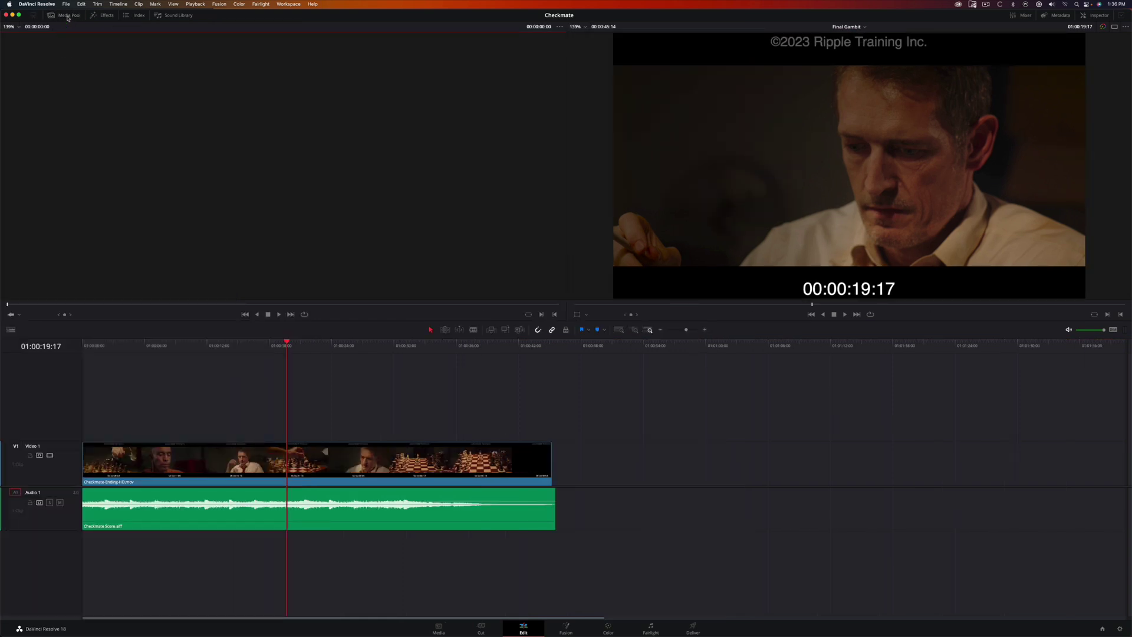
pyautogui.hotkey('shift', 'z')
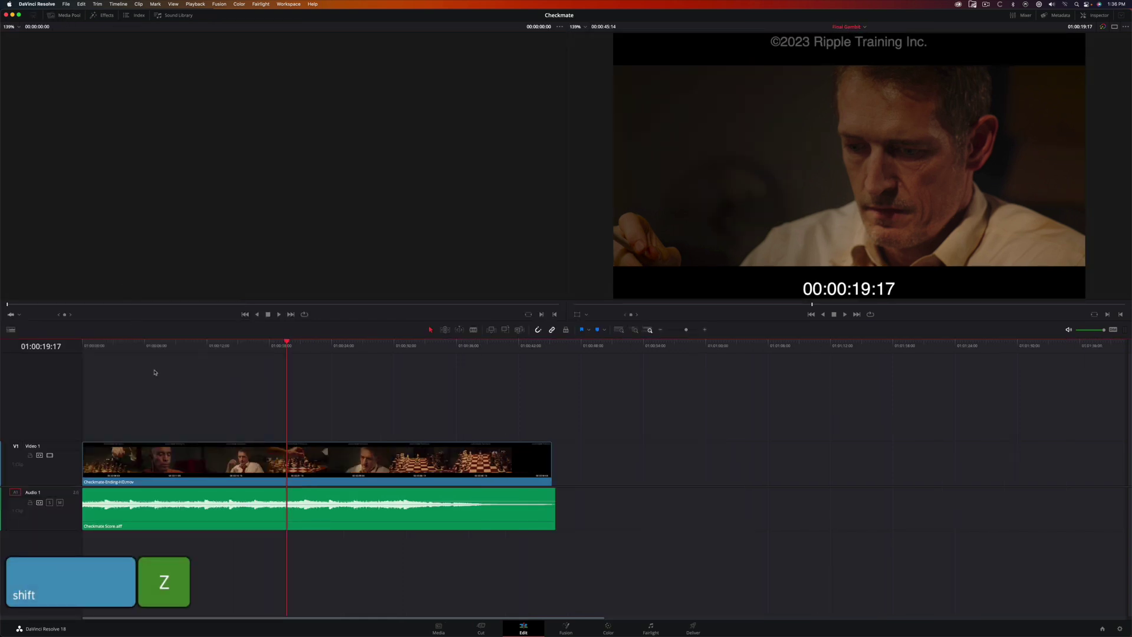
pyautogui.click(295, 4)
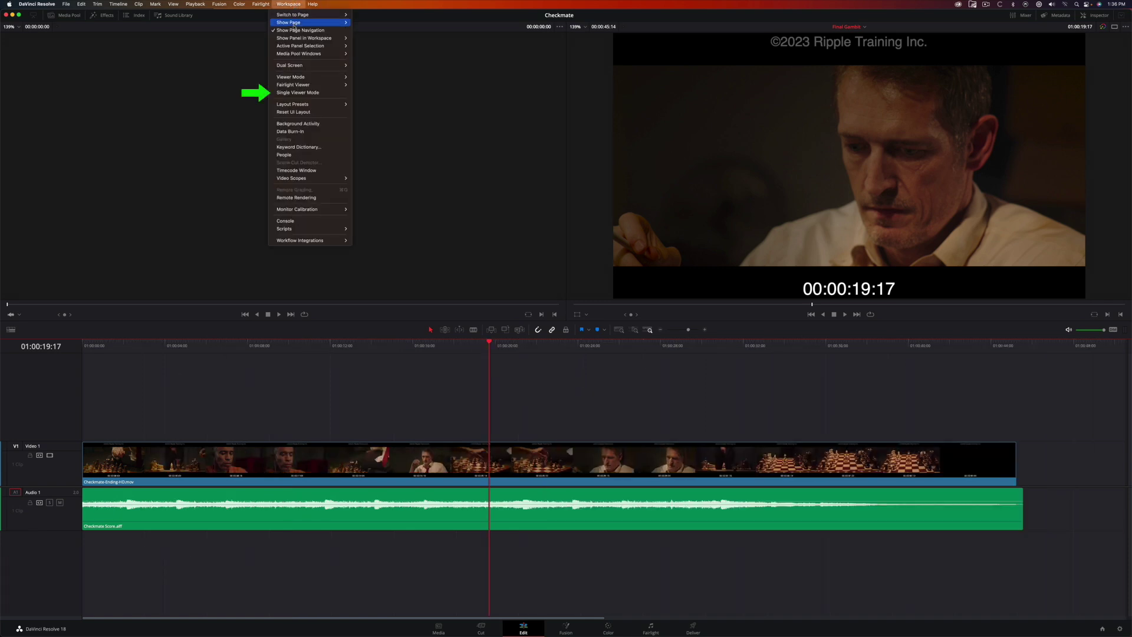
pyautogui.click(295, 93)
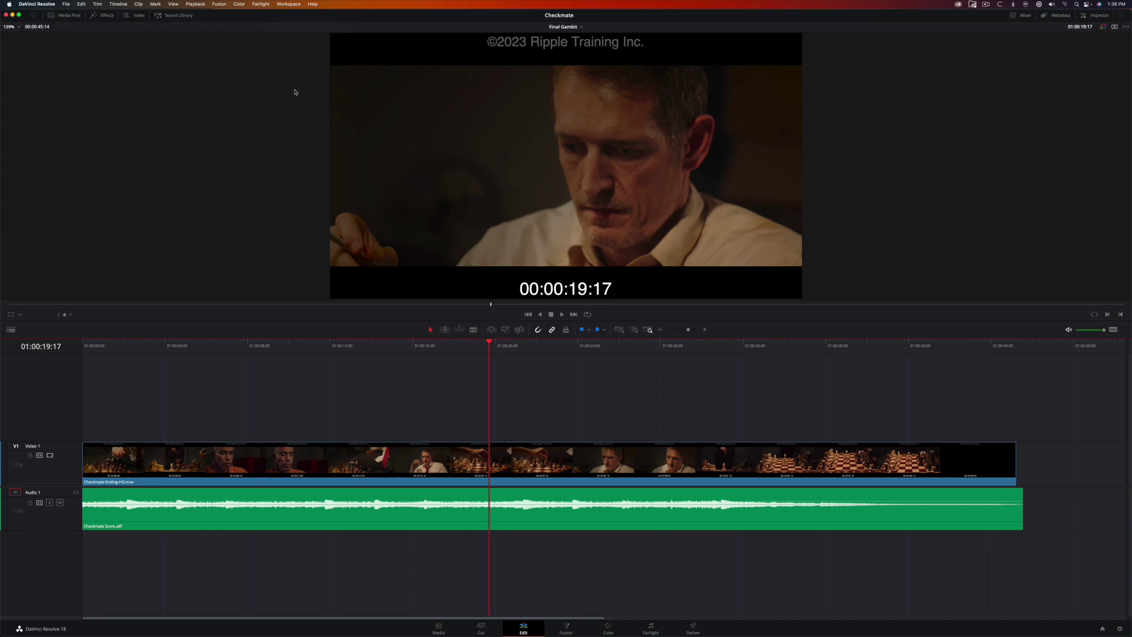
# Step: Play the Final Gambit timeline from its start to the end, and park the playhead at 01:00:16:21
pyautogui.press('Home')
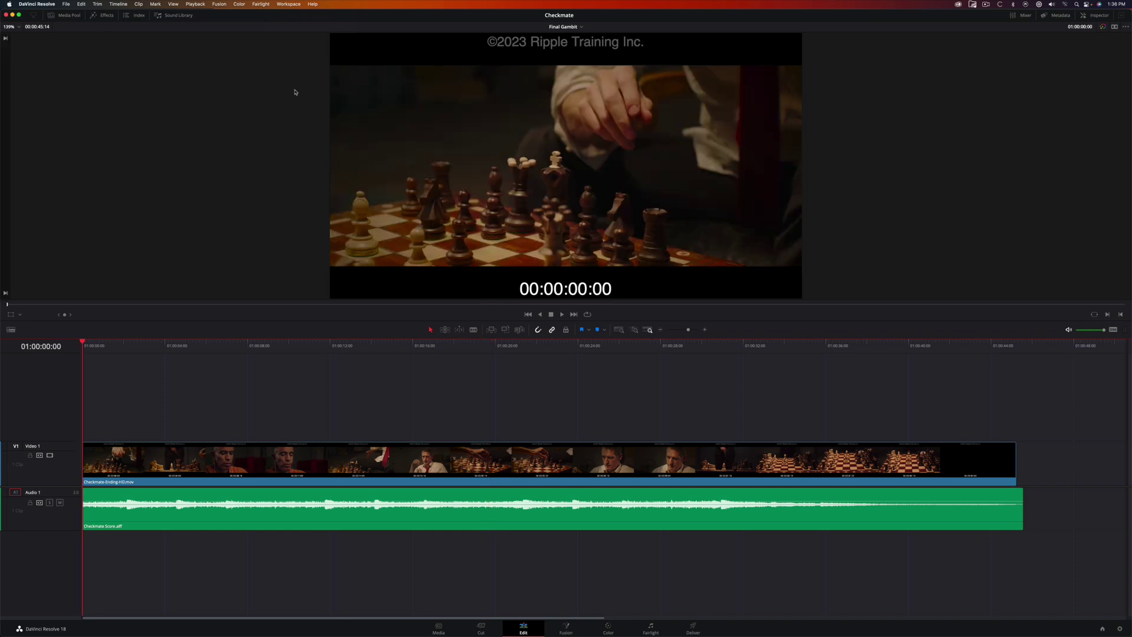
pyautogui.press('space')
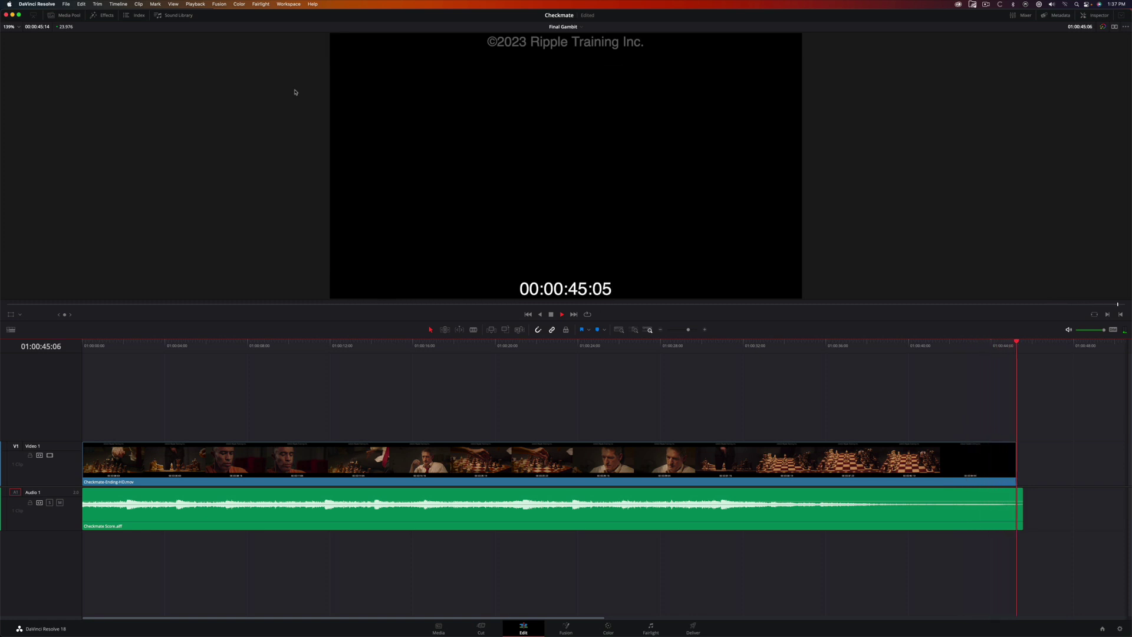
pyautogui.click(382, 345)
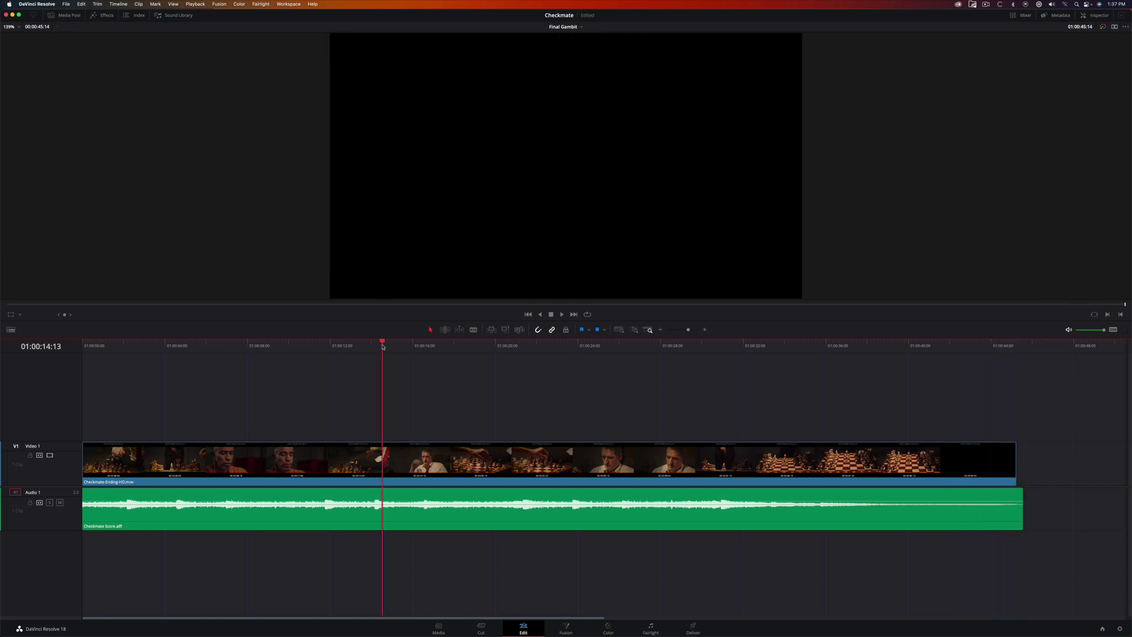
pyautogui.moveTo(382, 347); pyautogui.dragTo(431, 360)
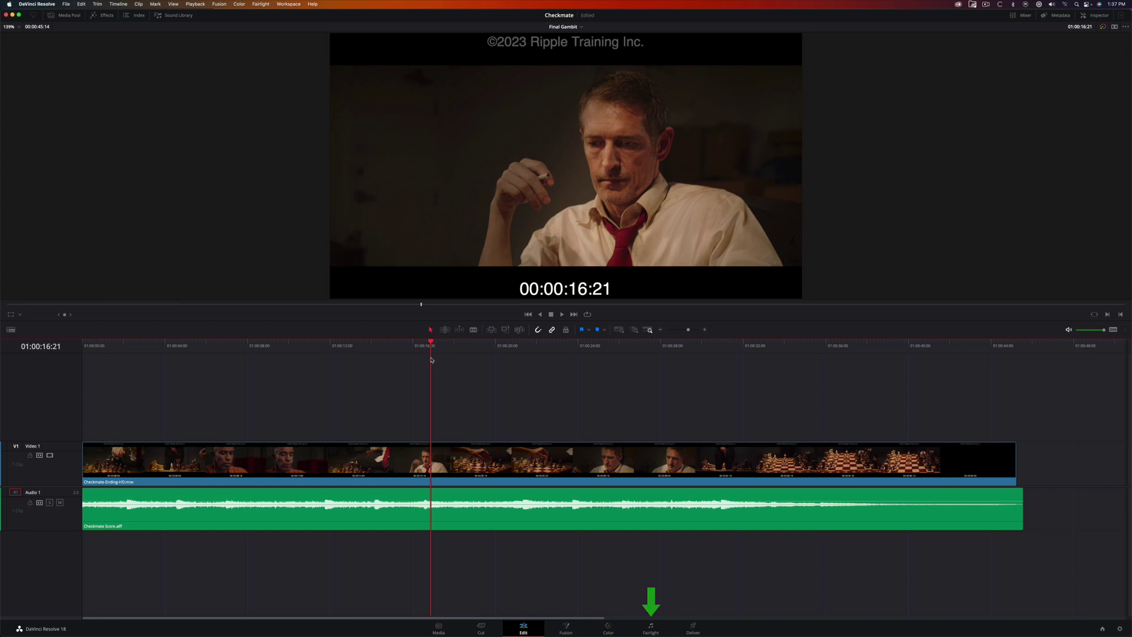
# Step: Switch to the Fairlight page and turn off automation
pyautogui.click(651, 627)
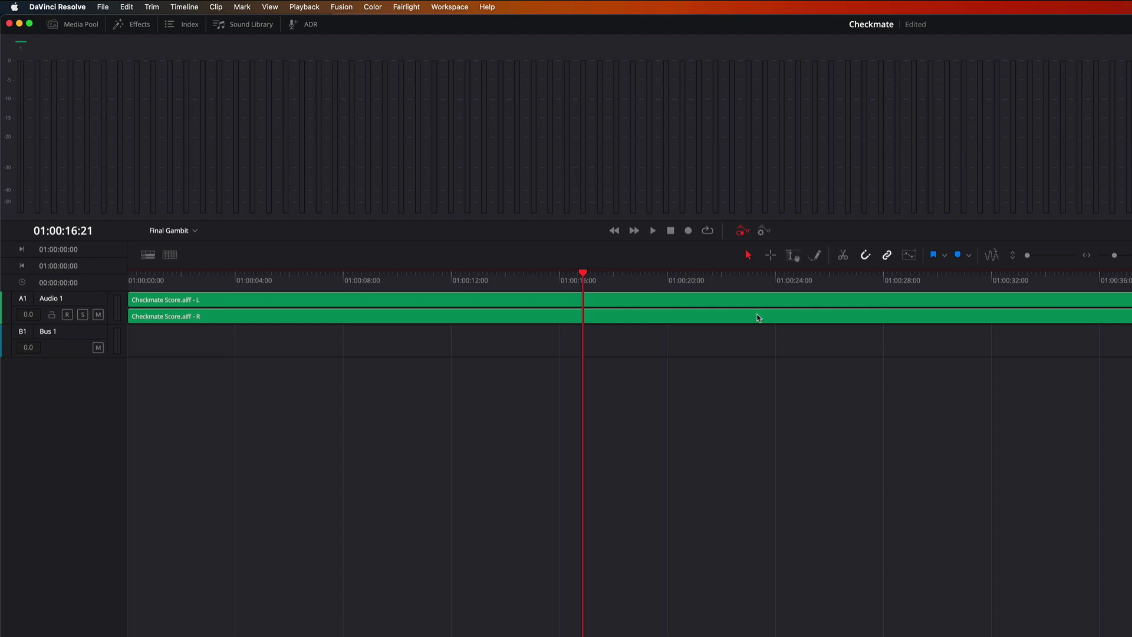
pyautogui.click(740, 234)
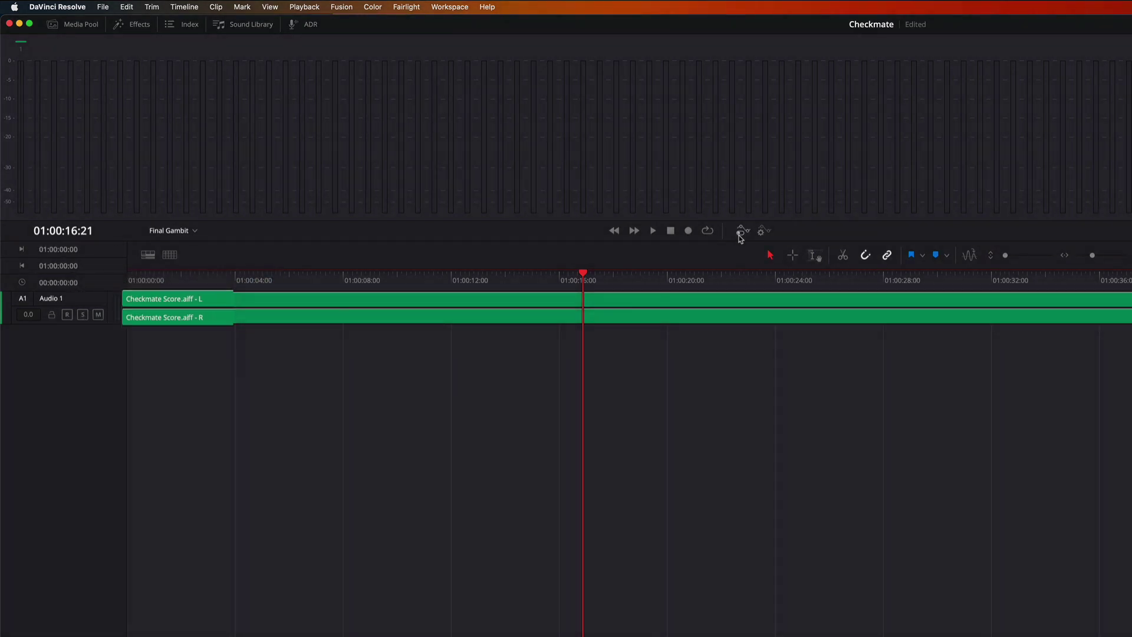
# Step: Enlarge the Audio 1 track height to show both waveforms clearly and fit the full score clip in the timeline
pyautogui.moveTo(1004, 257); pyautogui.dragTo(1020, 264)
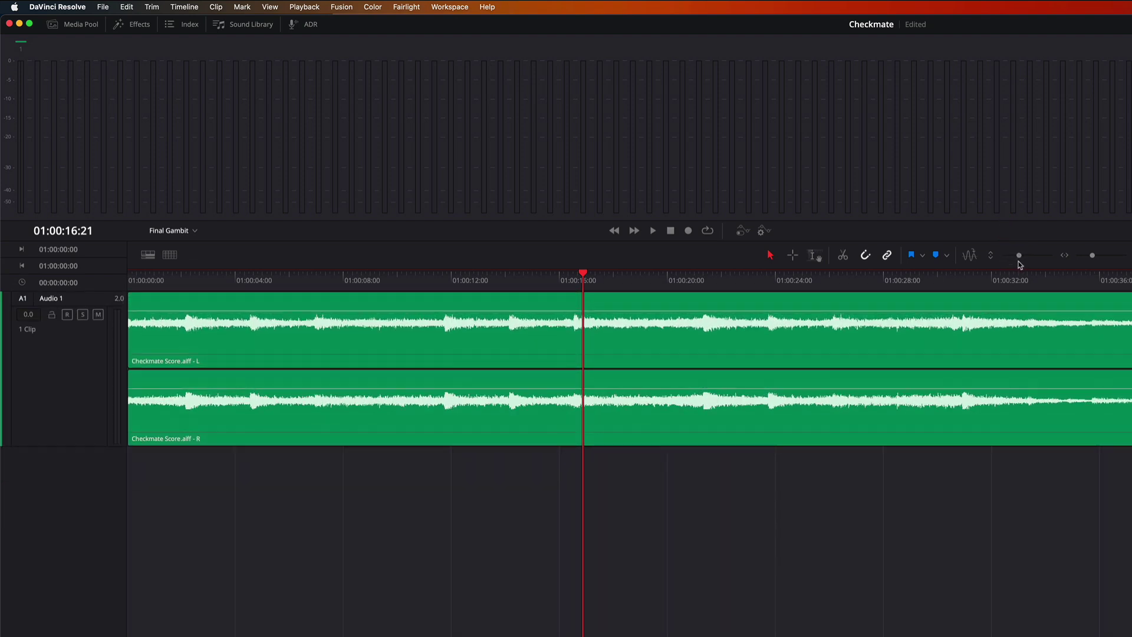
pyautogui.moveTo(1092, 256); pyautogui.dragTo(1095, 260)
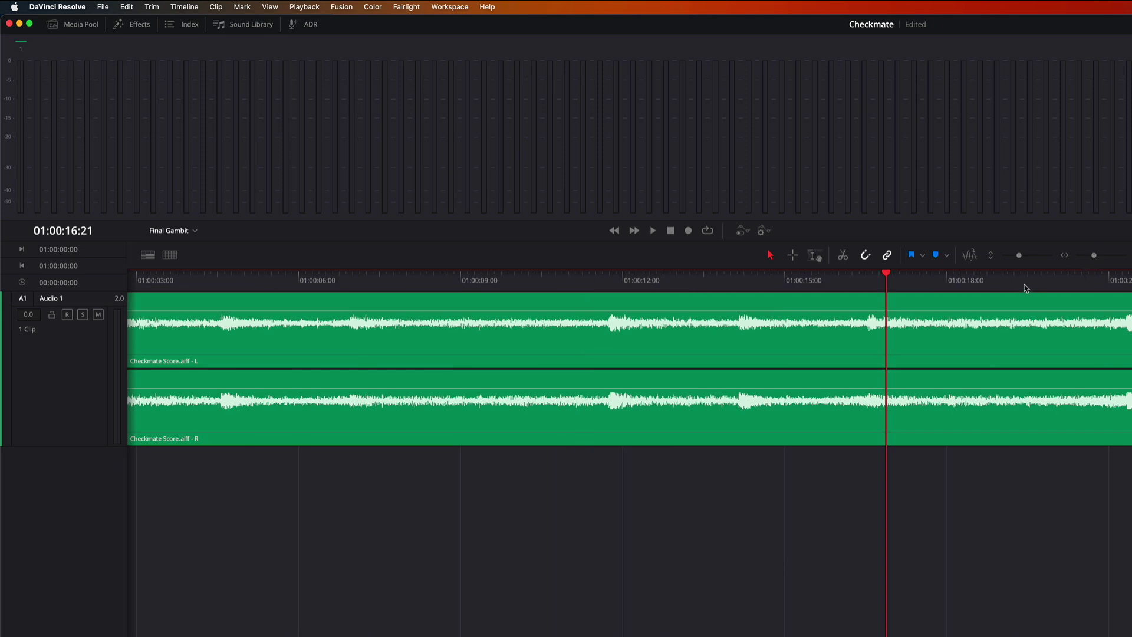
pyautogui.scroll(5, 1023, 284)
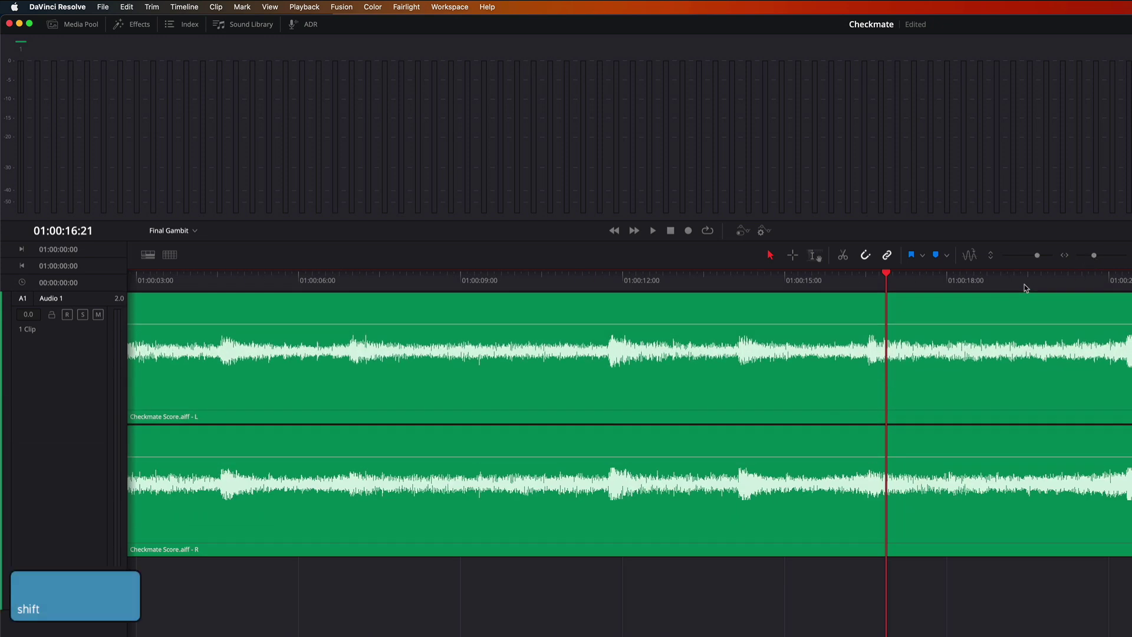
pyautogui.scroll(-4, 1023, 284)
pyautogui.scroll(1, 1023, 284)
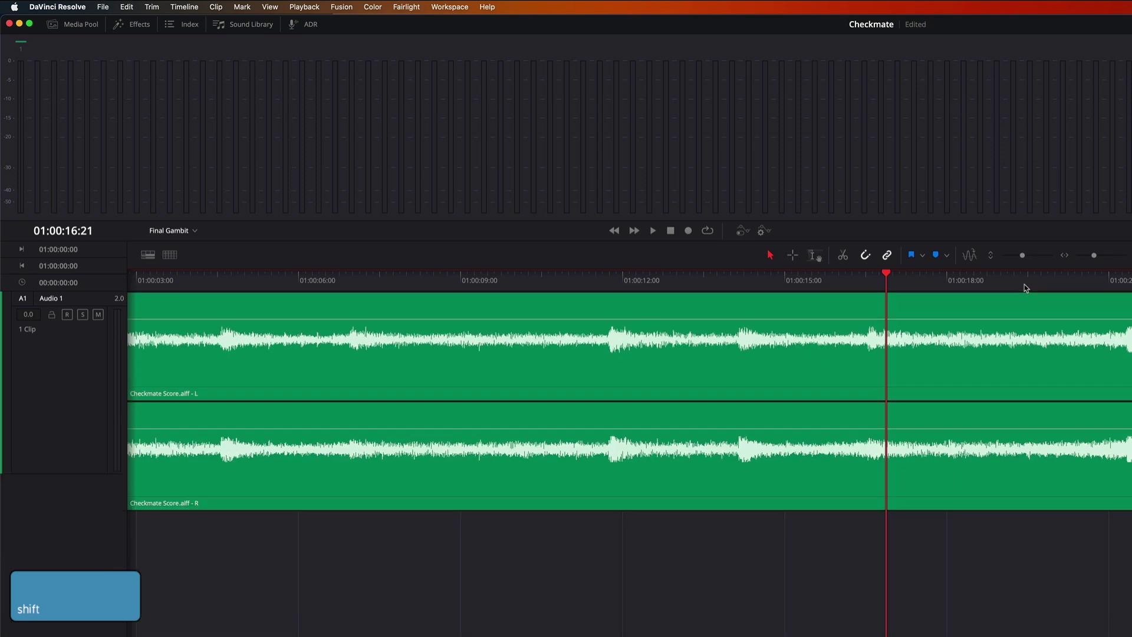
pyautogui.scroll(-1, 1024, 284)
pyautogui.scroll(-1, 1024, 284)
pyautogui.scroll(2, 1024, 284)
pyautogui.scroll(-1, 1024, 284)
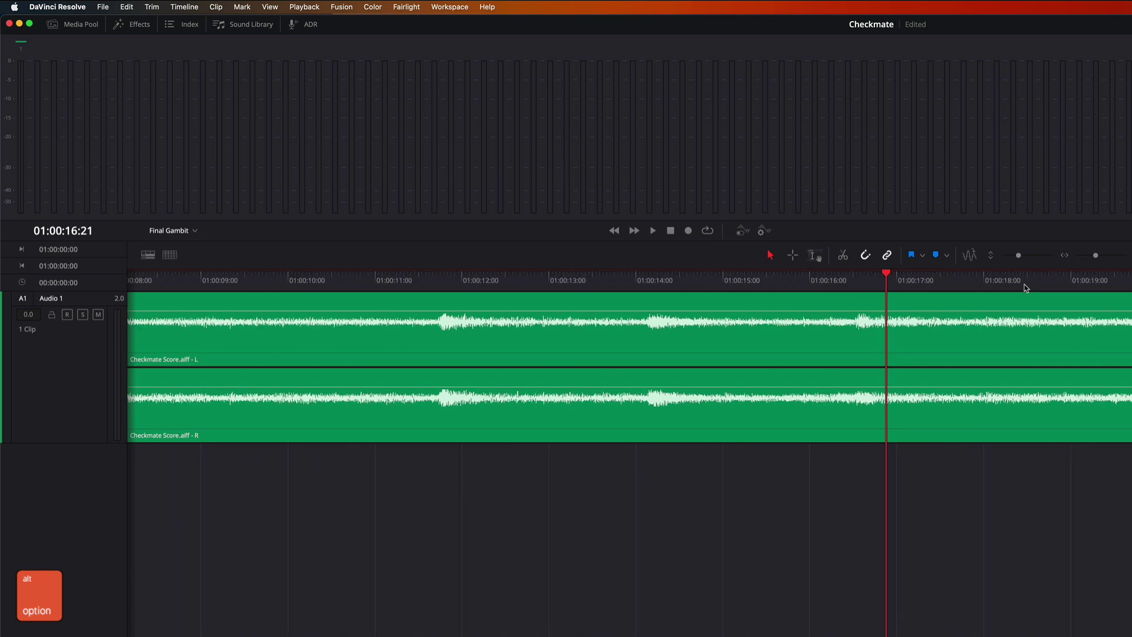
pyautogui.scroll(-3, 1024, 285)
pyautogui.scroll(1, 1024, 285)
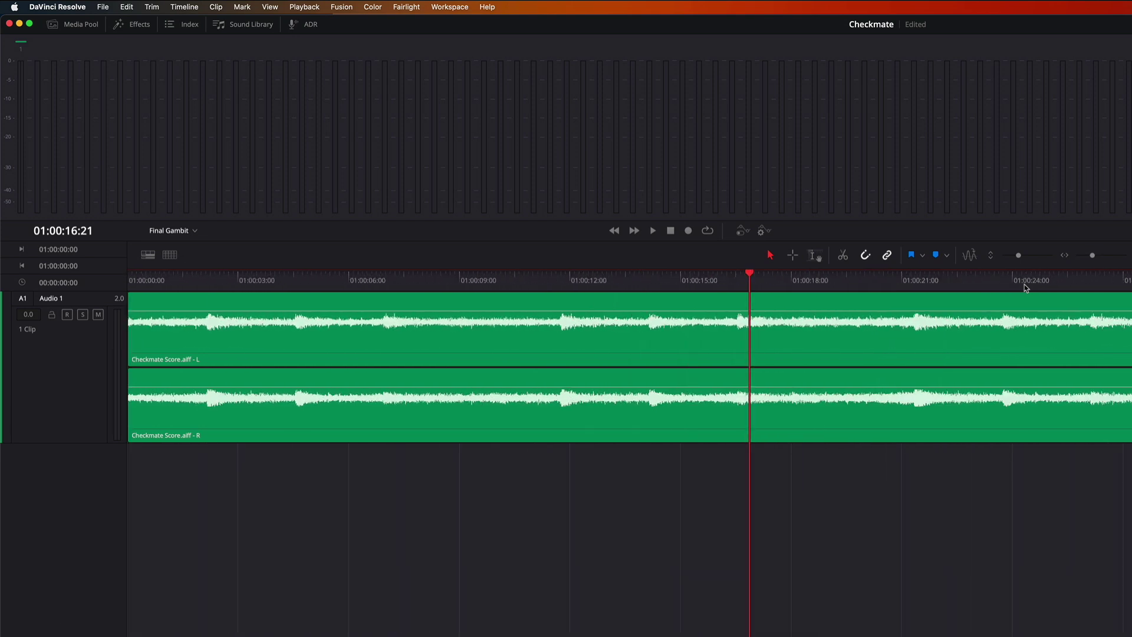
pyautogui.hotkey('shift', 'z')
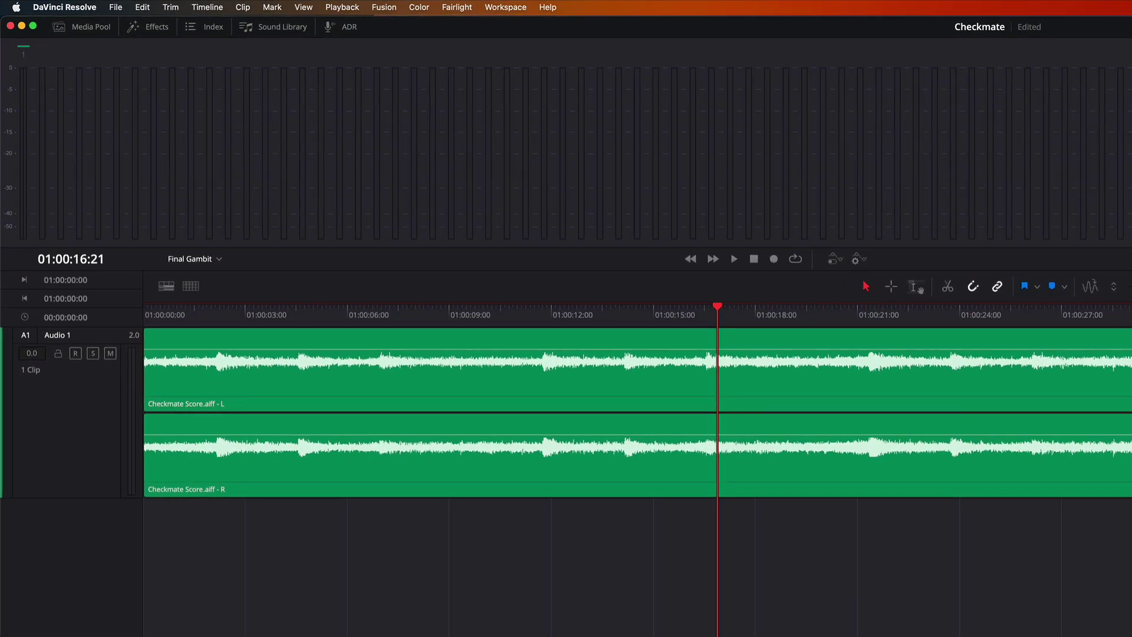
# Step: Examine the Media Pool, Effects, Index, Sound Library and ADR panels in turn, leaving ADR open
pyautogui.click(99, 28)
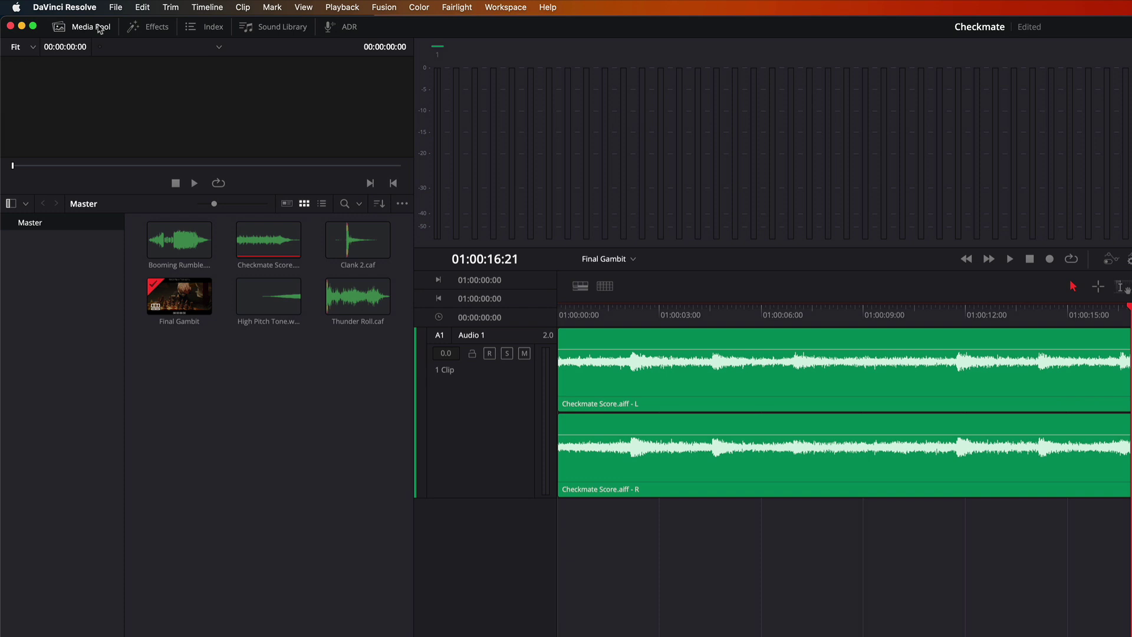
pyautogui.click(155, 29)
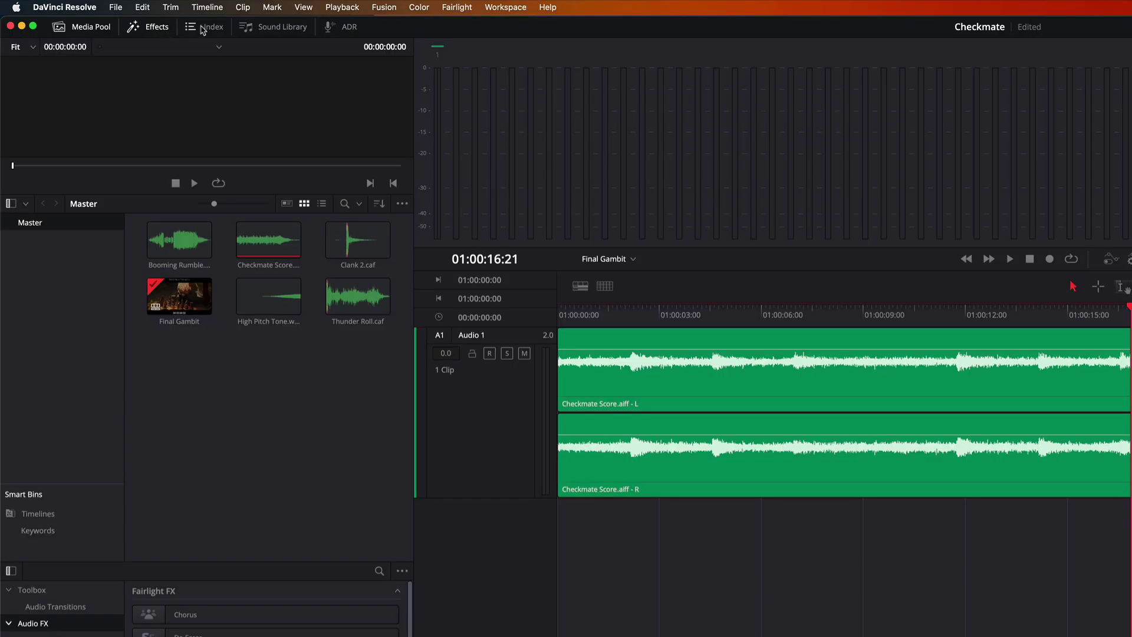
pyautogui.click(205, 27)
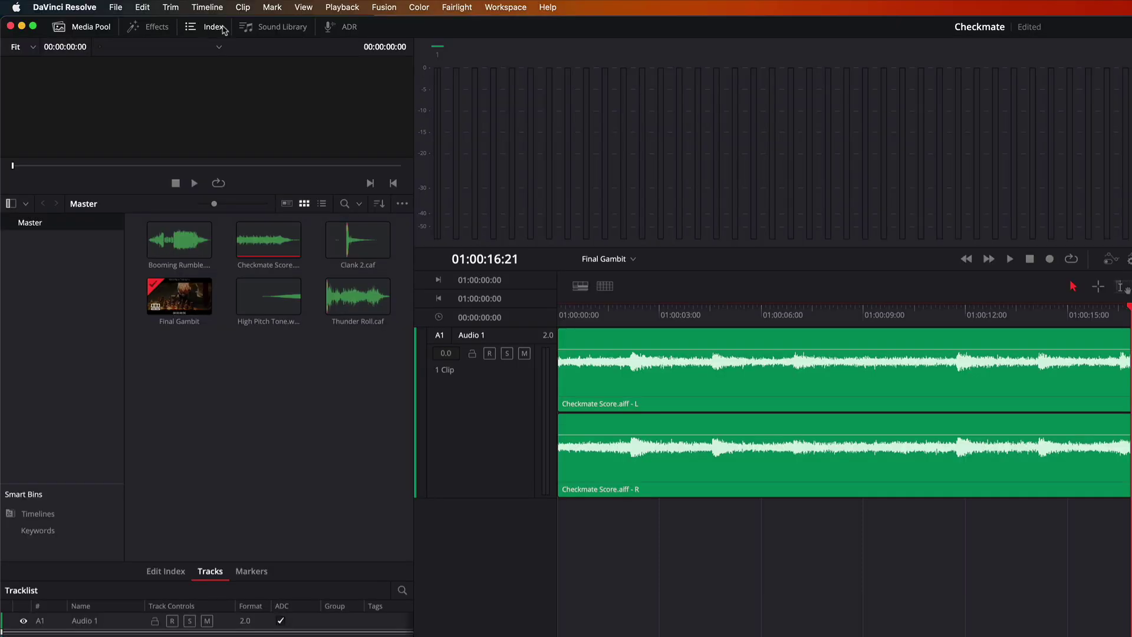
pyautogui.click(264, 29)
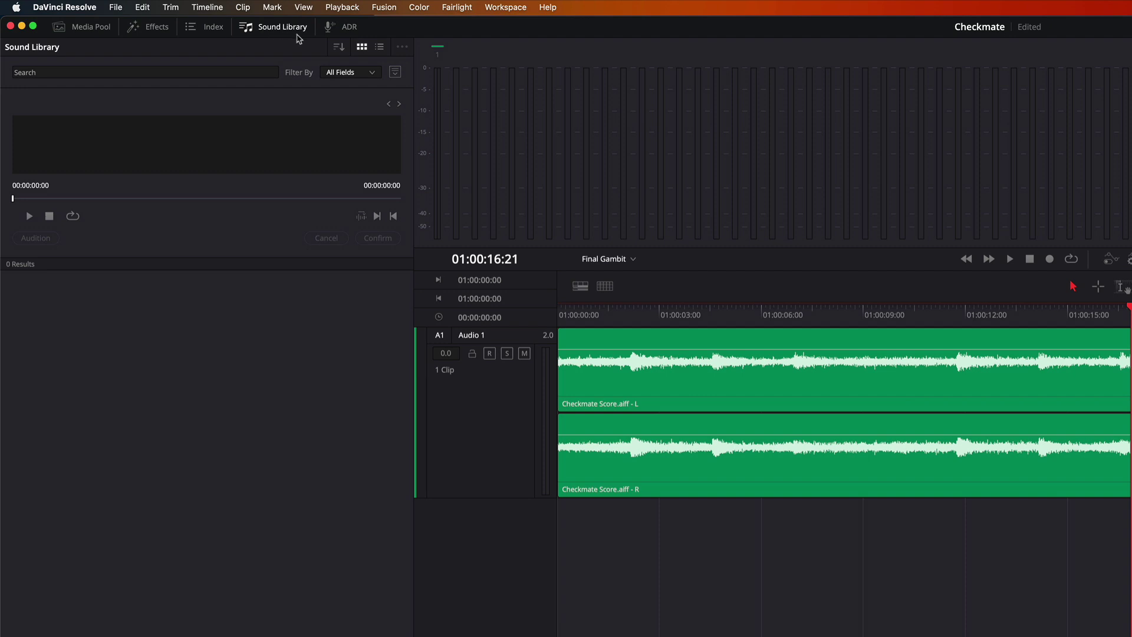
pyautogui.click(352, 34)
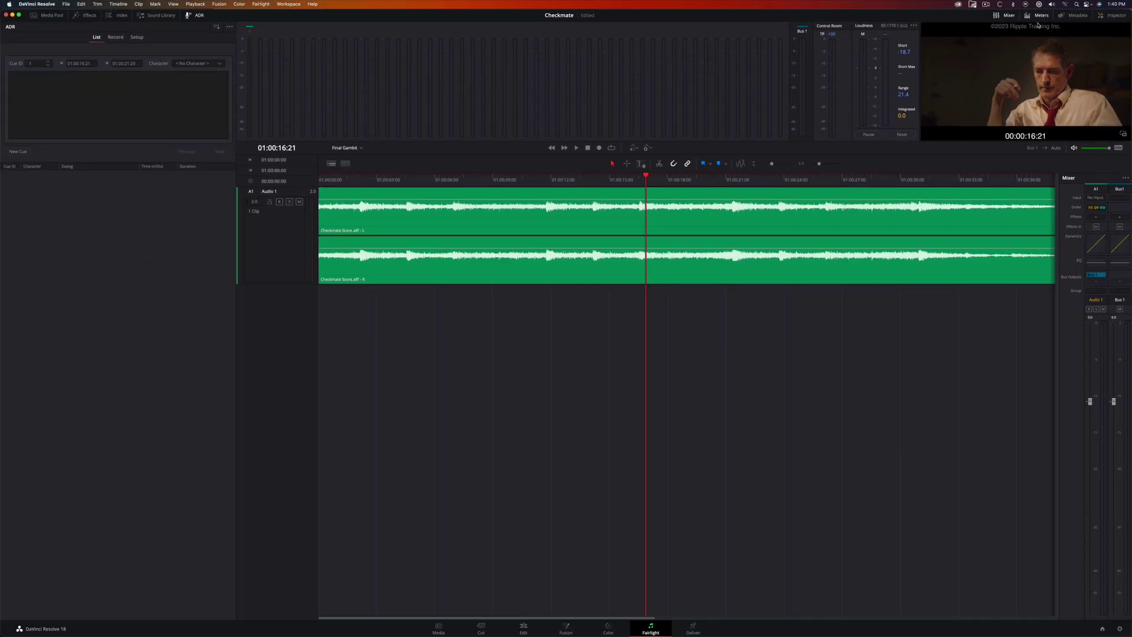
# Step: Play the score from 01:00:16:21 to check its levels on the meters, and stop at 01:00:23:21
pyautogui.press('space')
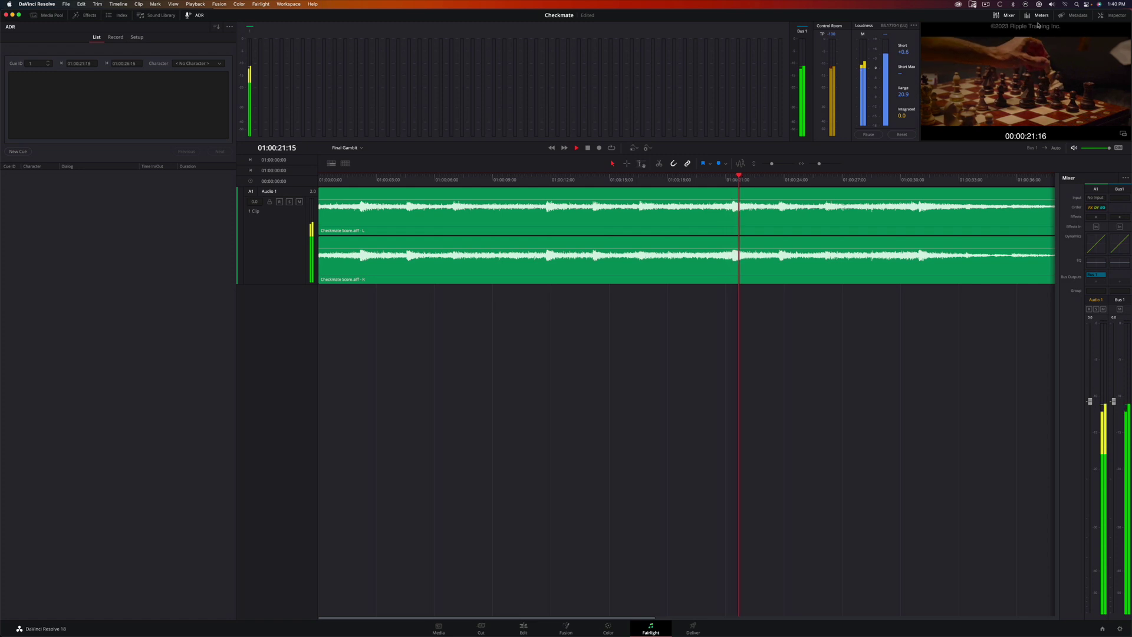
pyautogui.press('space')
pyautogui.click(1037, 25)
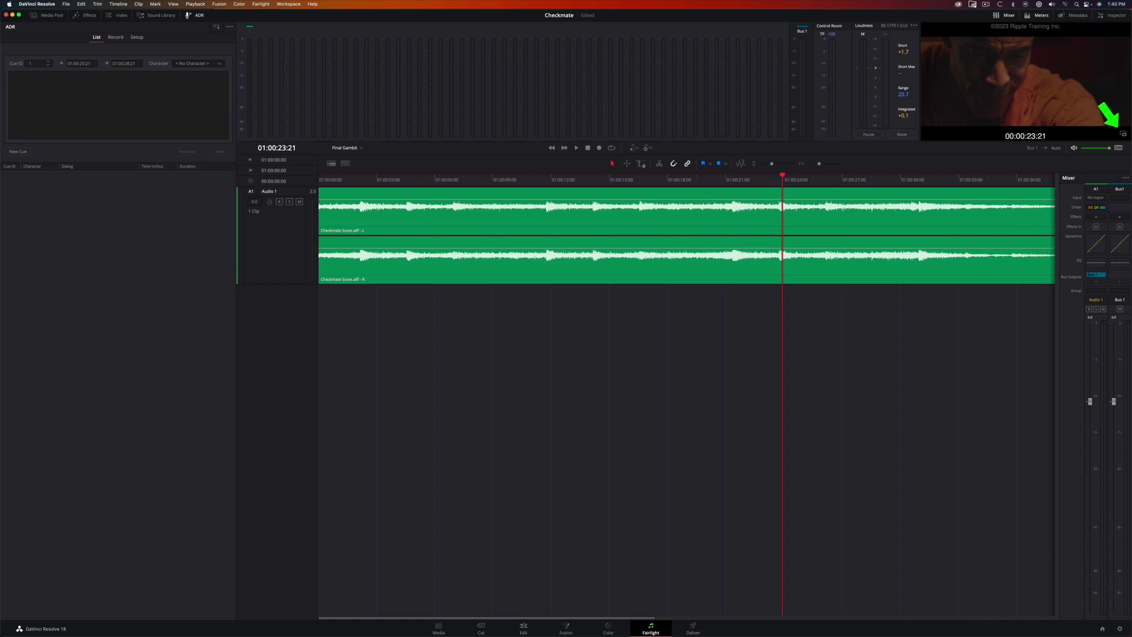
# Step: Undock the video viewer into a floating window and place it in the empty area below the Audio 1 track
pyautogui.click(1123, 134)
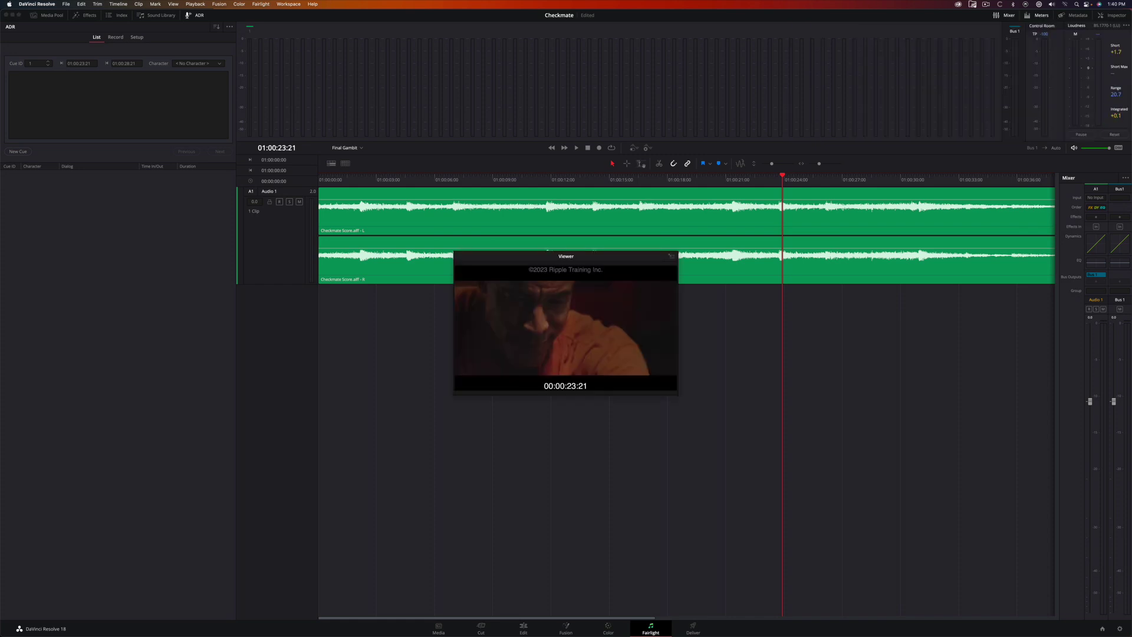
pyautogui.moveTo(566, 257); pyautogui.dragTo(868, 469)
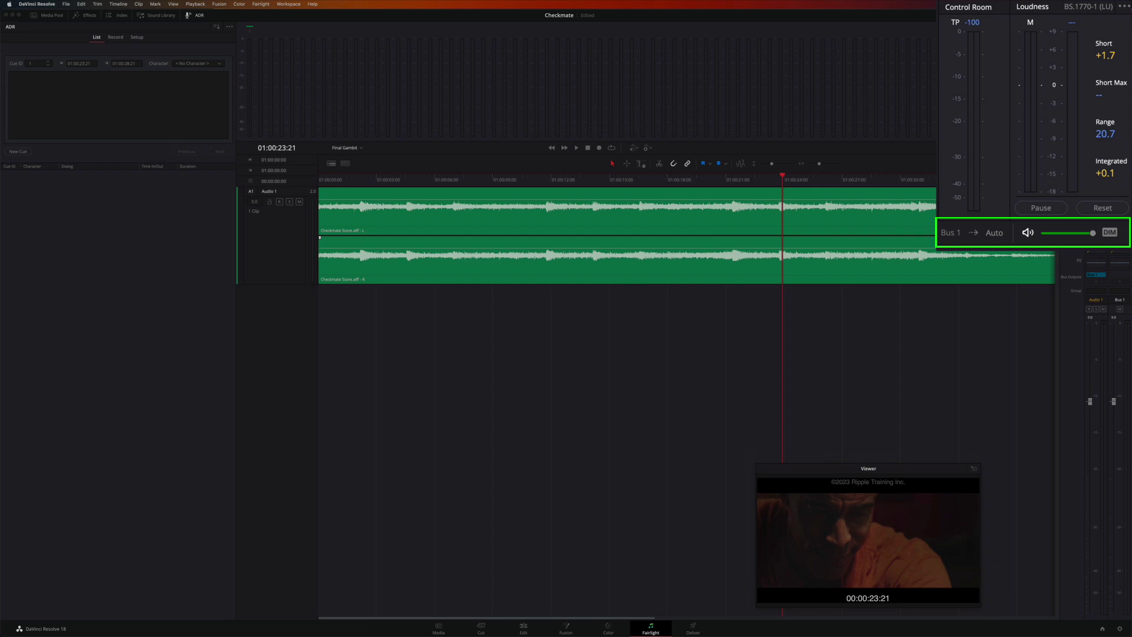
# Step: Try out the monitoring controls by toggling mute on and off, nudging the monitor volume and toggling Dim on and off
pyautogui.click(1026, 234)
pyautogui.click(1026, 234)
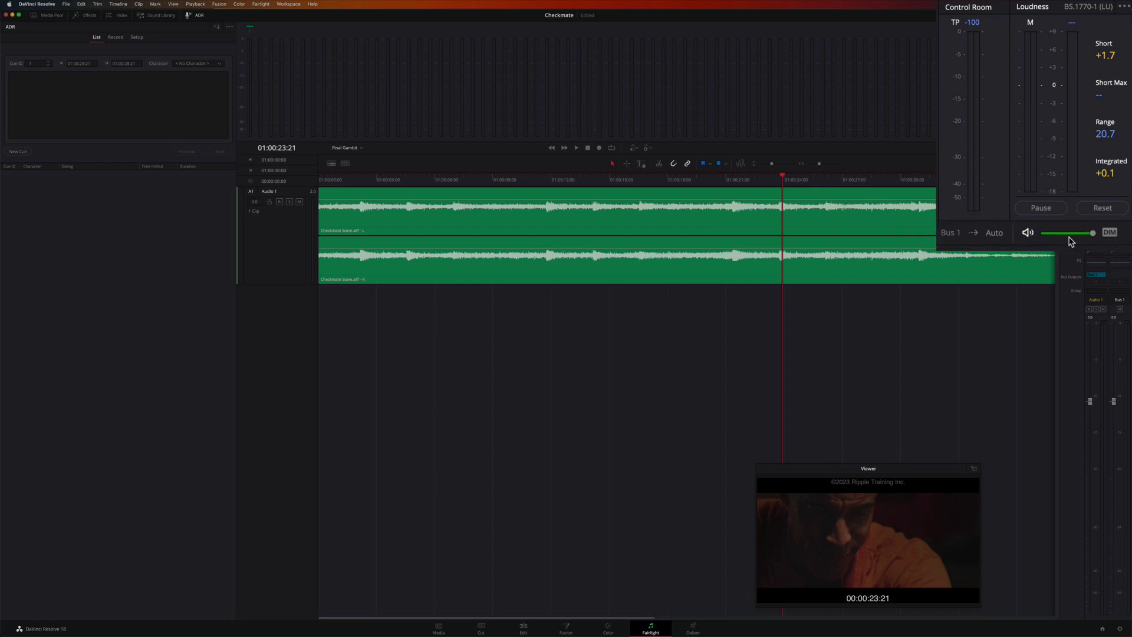
pyautogui.moveTo(1094, 236)
pyautogui.mouseDown()
pyautogui.moveTo(1070, 237)
pyautogui.moveTo(1090, 236)
pyautogui.mouseUp()
pyautogui.click(1109, 232)
pyautogui.click(1109, 232)
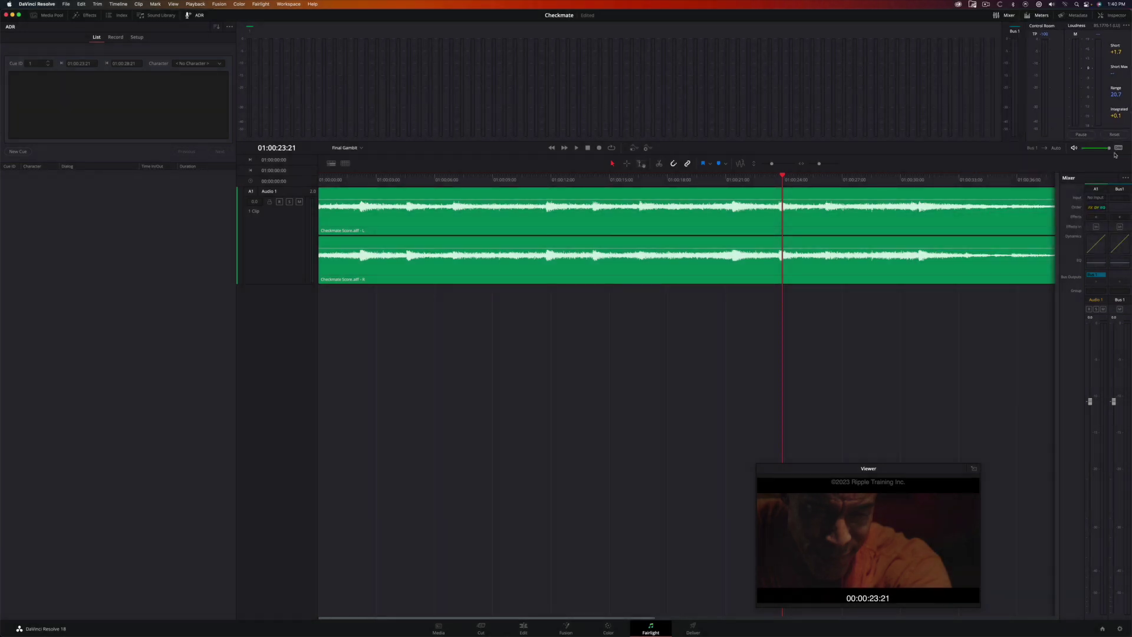
# Step: Hide the meters and review the Checkmate Score.aiff clip in the Metadata and Inspector panels, closing both when done
pyautogui.click(1040, 17)
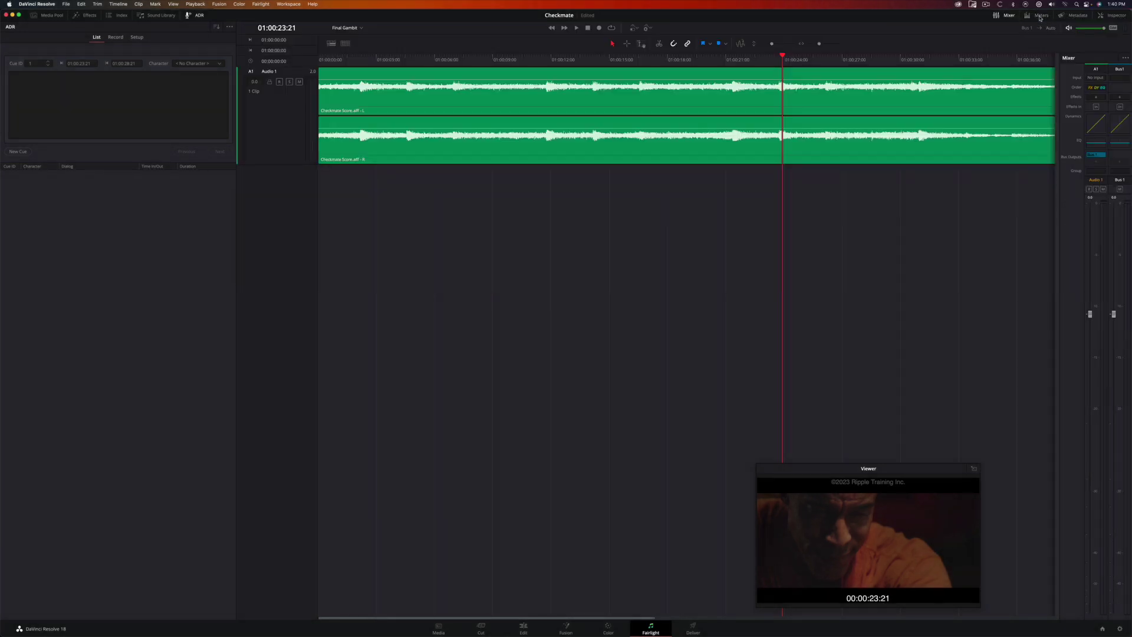
pyautogui.click(1076, 16)
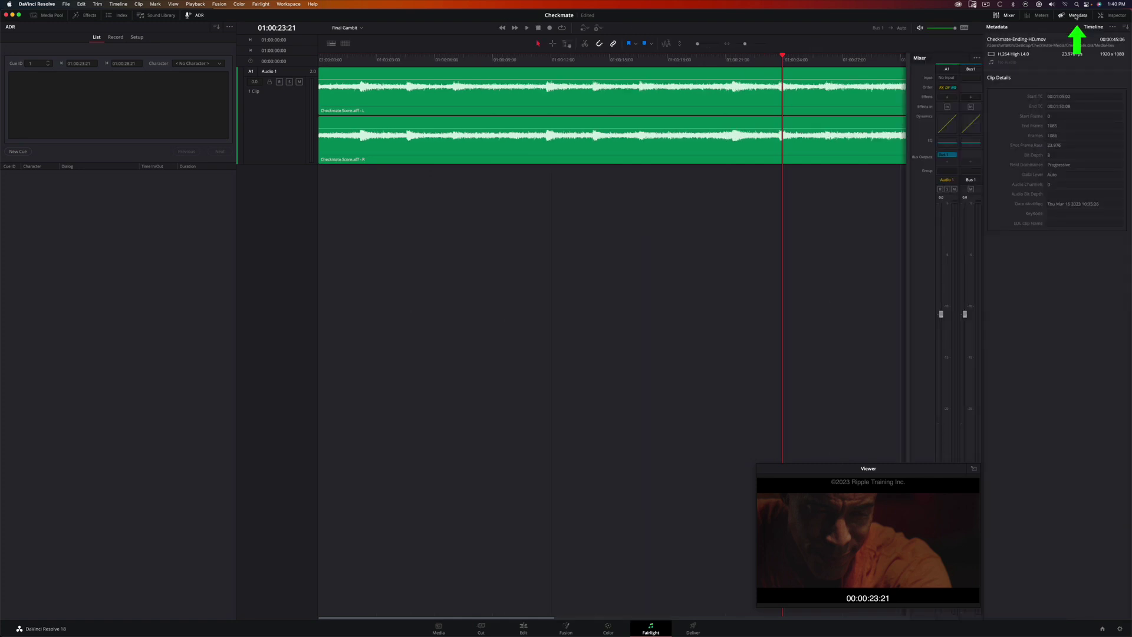
pyautogui.click(1112, 16)
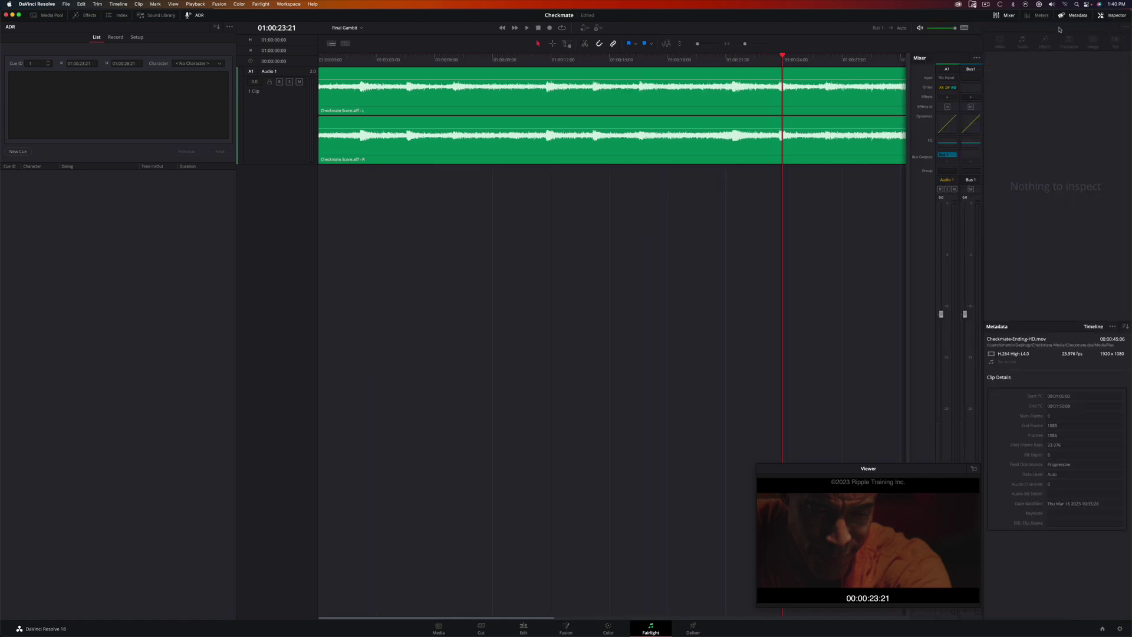
pyautogui.click(832, 94)
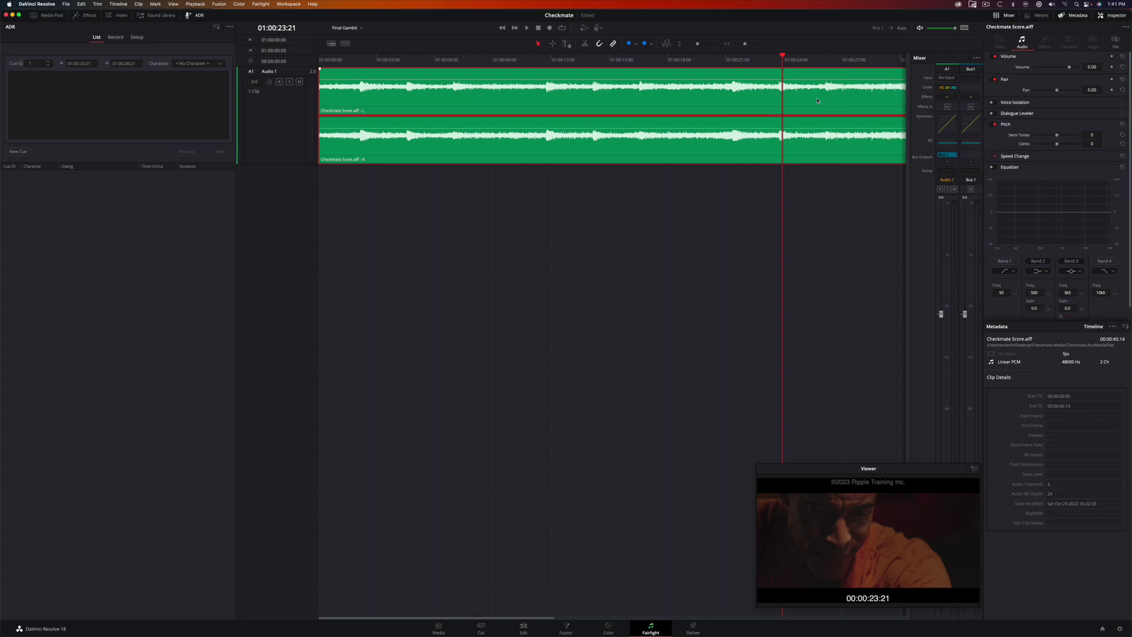
pyautogui.click(1114, 15)
pyautogui.click(1086, 17)
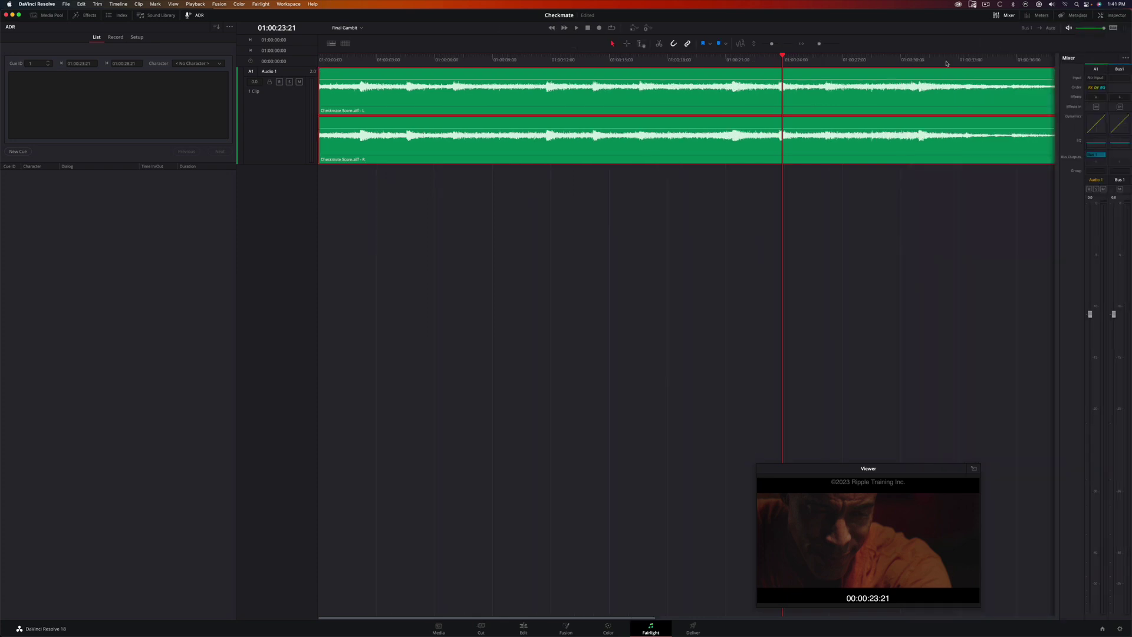
# Step: Hide the ADR panel and move the floating viewer beside the mixer, below the Audio 1 track
pyautogui.click(198, 16)
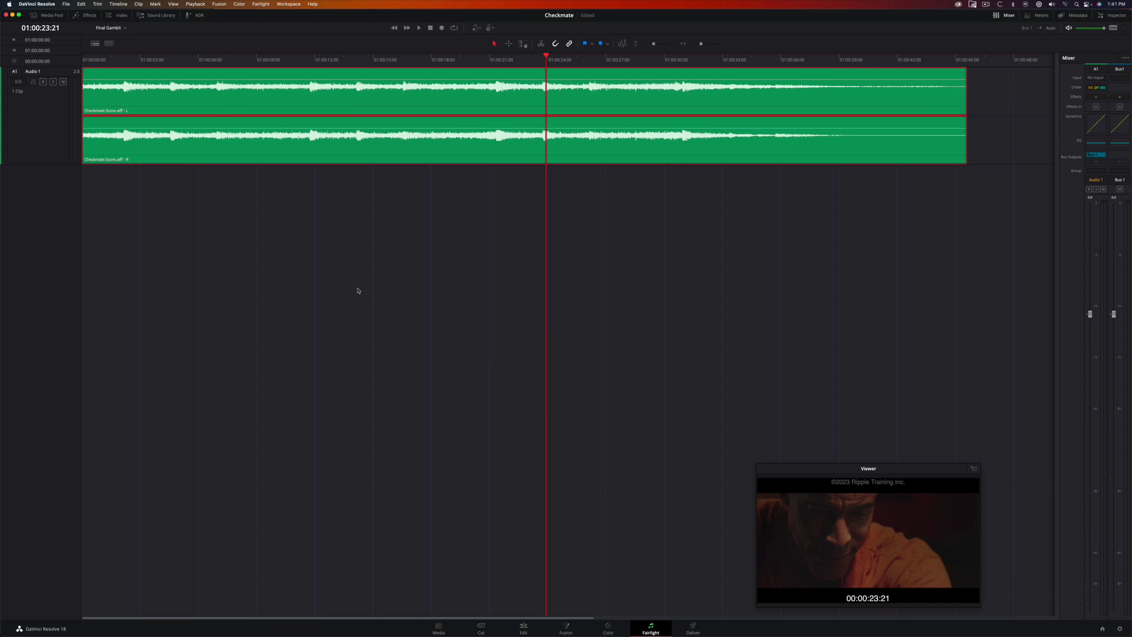
pyautogui.moveTo(803, 471); pyautogui.dragTo(868, 475)
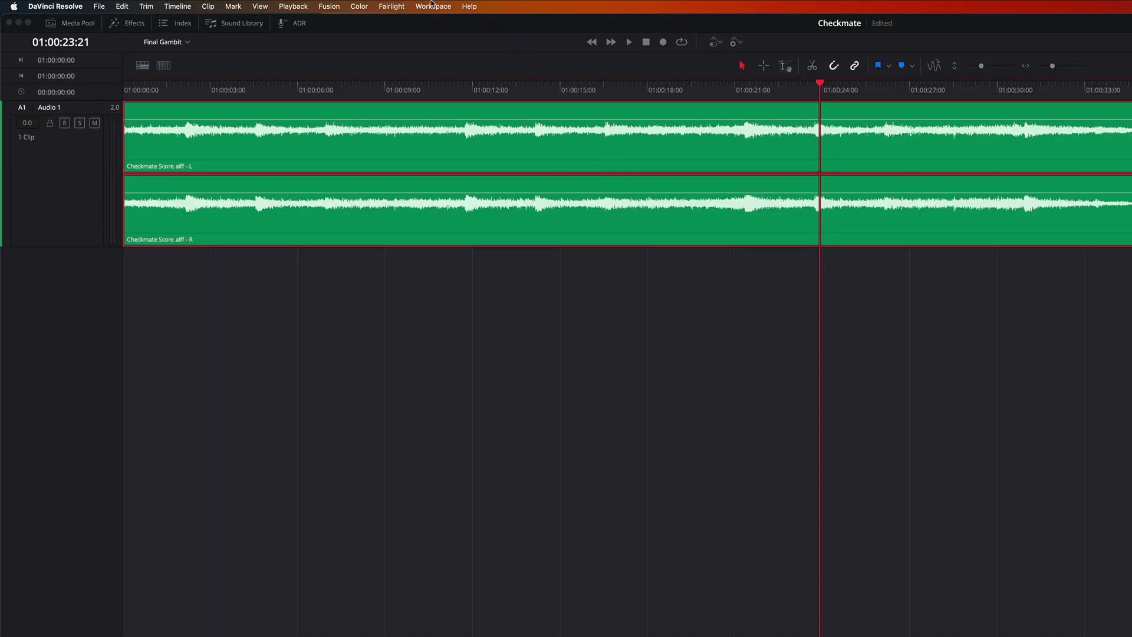
# Step: Save the current workspace layout as a preset named My First Sound Edit
pyautogui.click(288, 3)
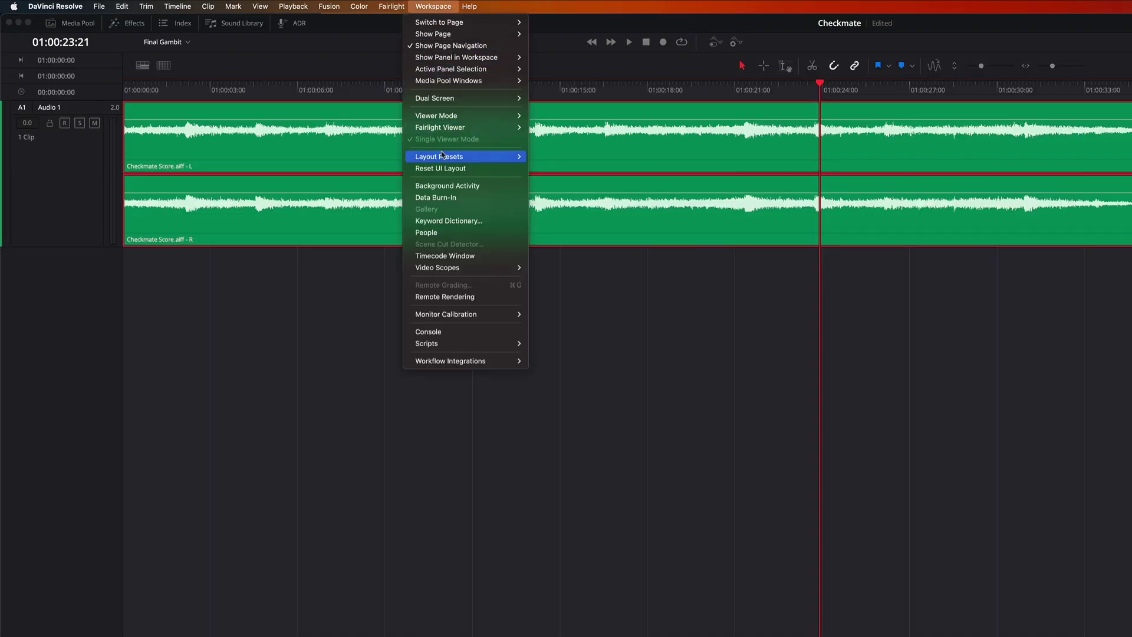
pyautogui.moveTo(442, 155)
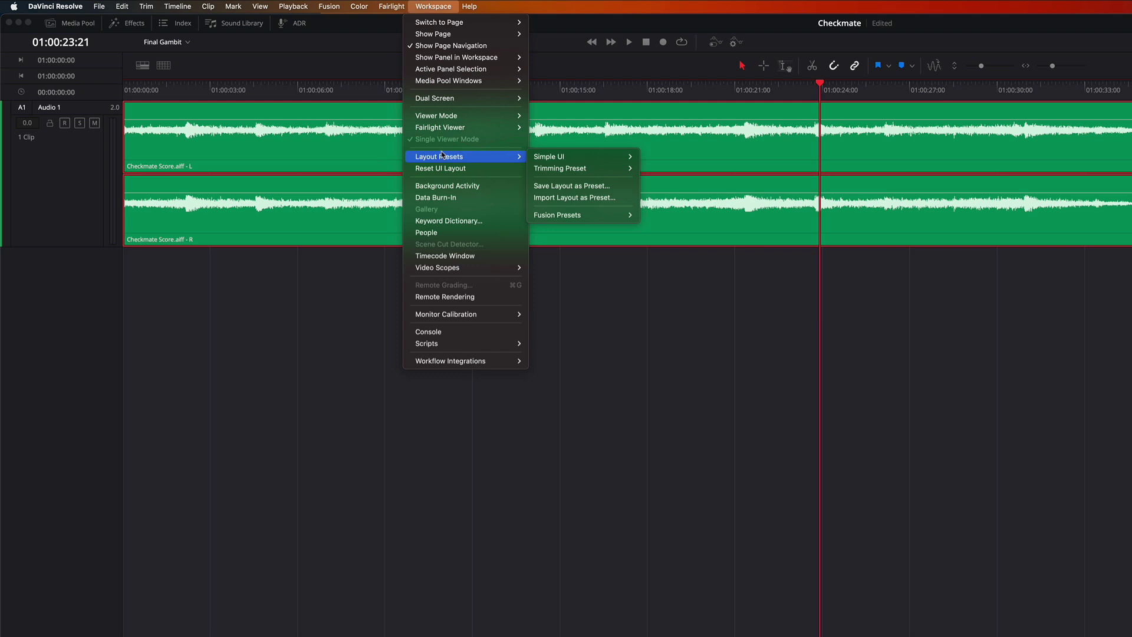
pyautogui.click(552, 185)
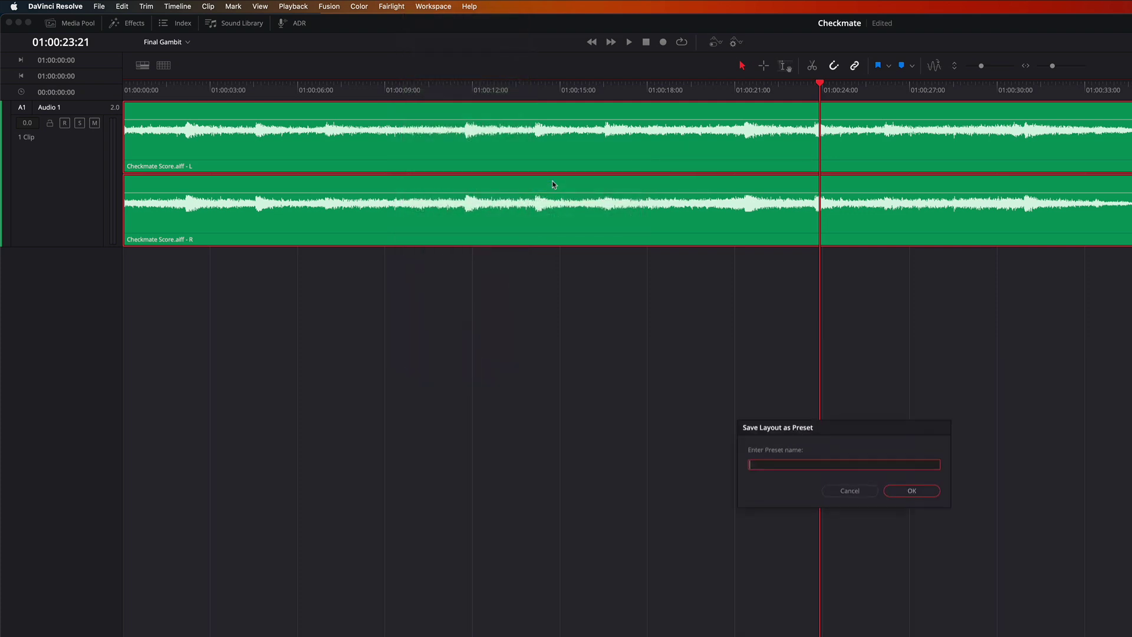
pyautogui.write('My First Sound Edit')
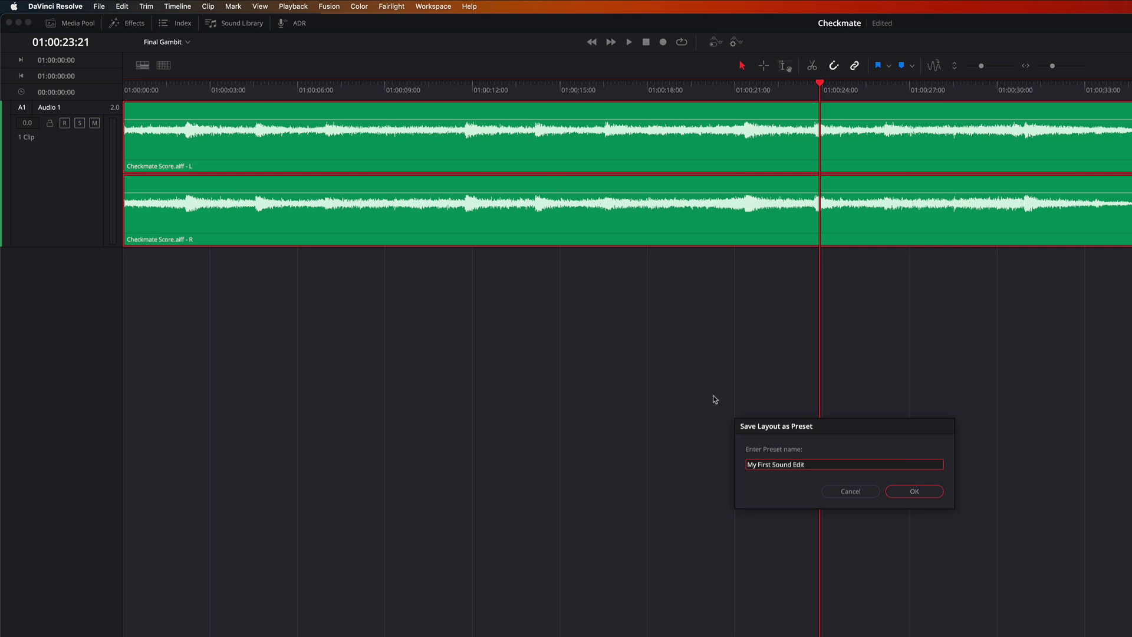
pyautogui.click(913, 491)
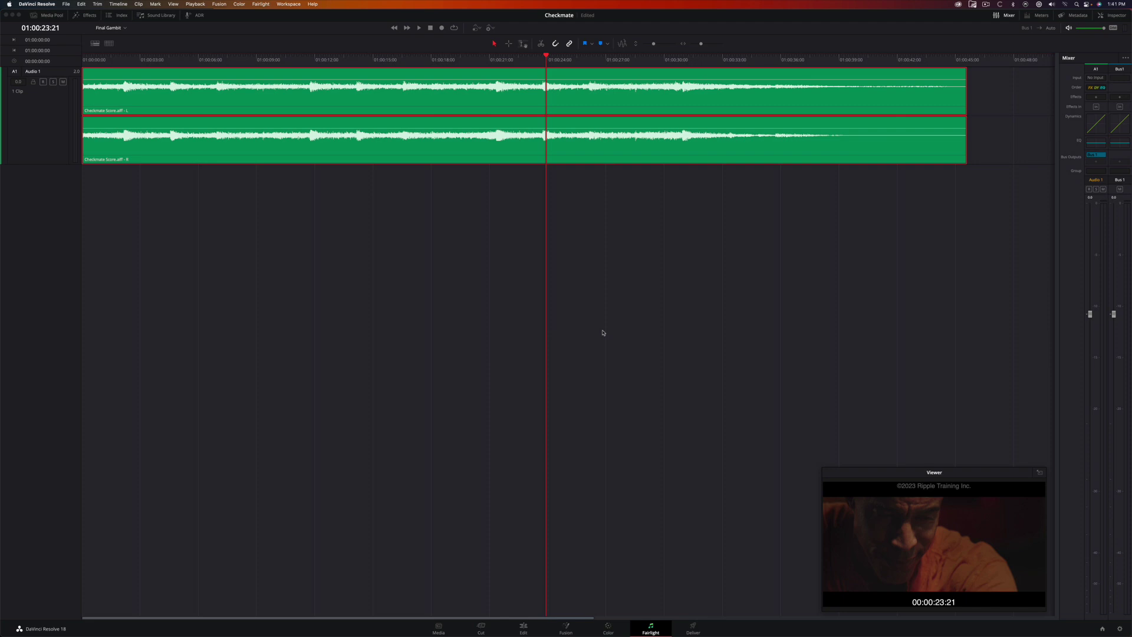
# Step: Play the timeline forward from its start, shuttle it in reverse and stop at 01:00:05:01
pyautogui.press('Home')
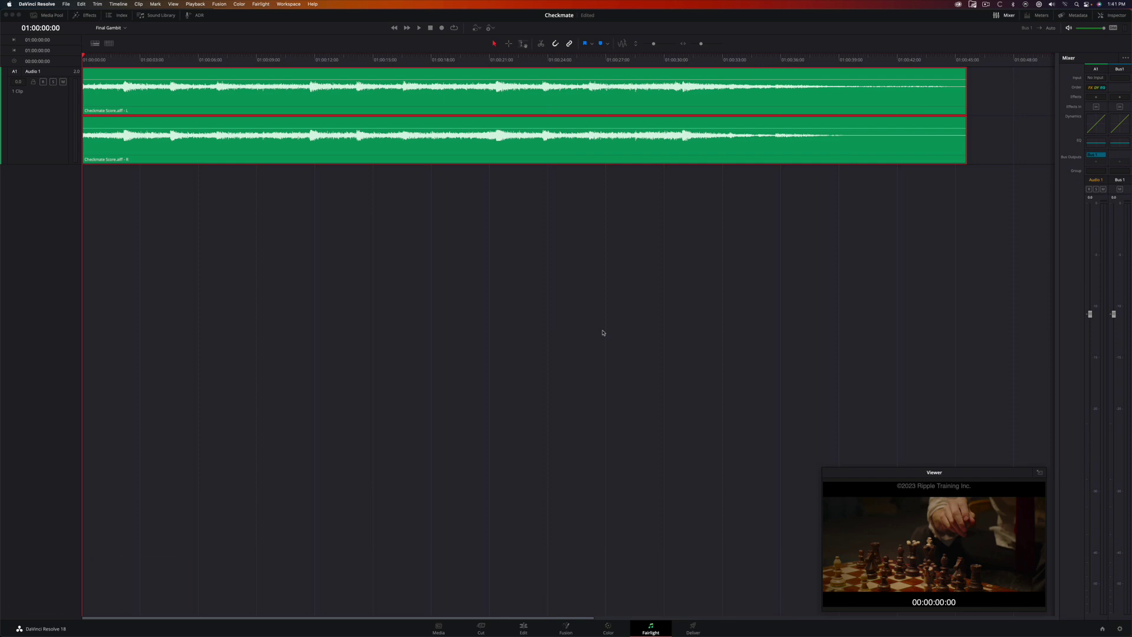
pyautogui.press('l')
pyautogui.press('l')
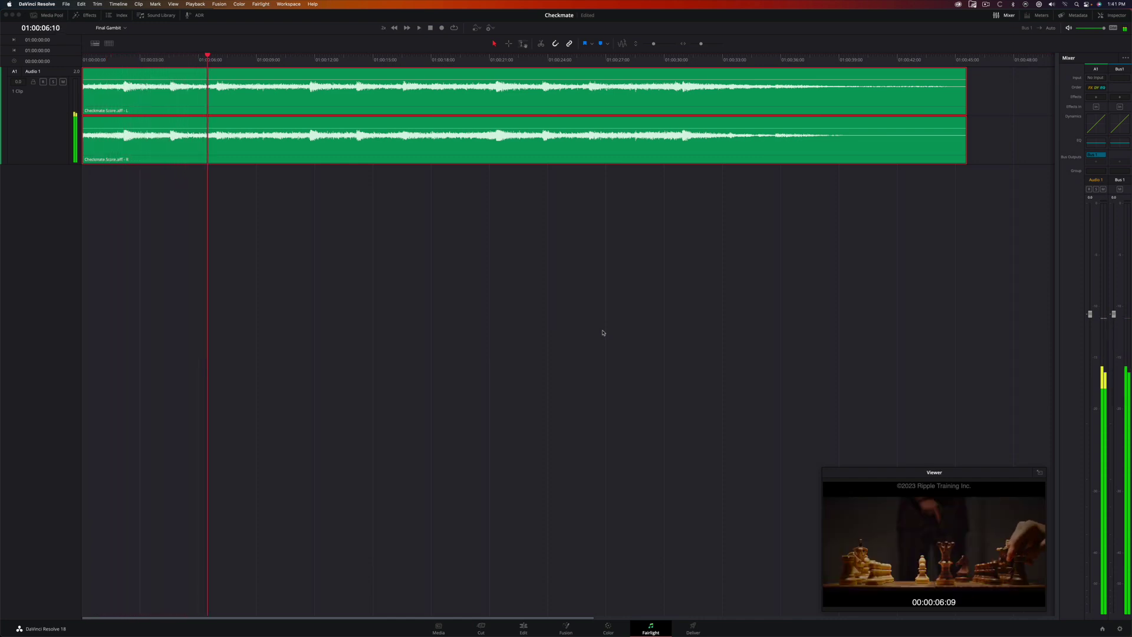
pyautogui.press('j')
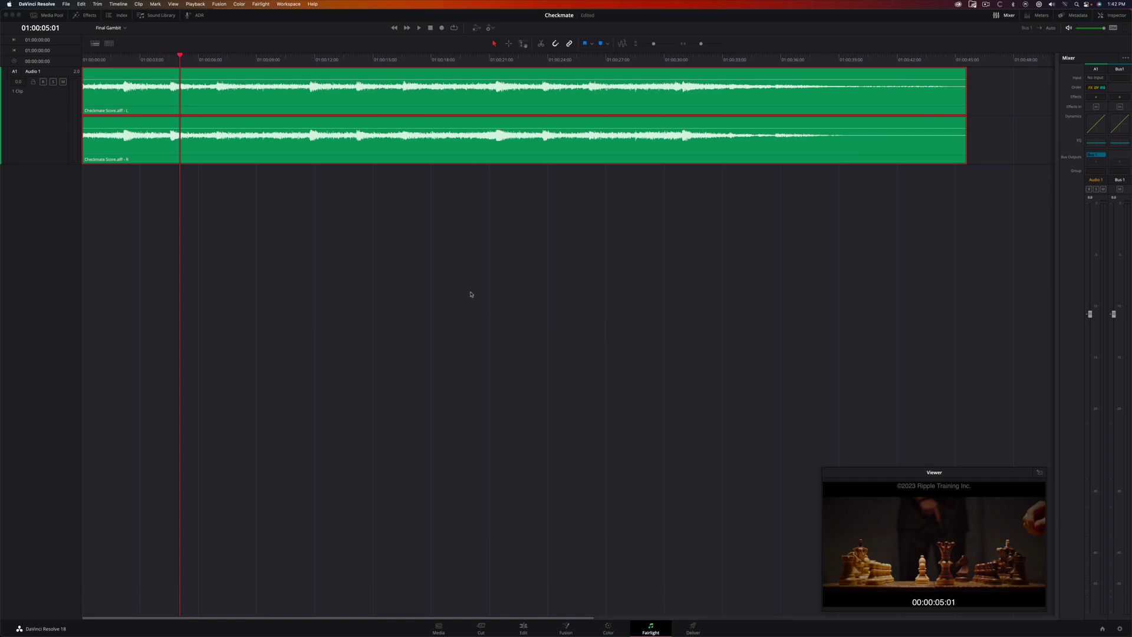
# Step: Add a mono audio track below the Audio 1 track
pyautogui.rightClick(44, 146)
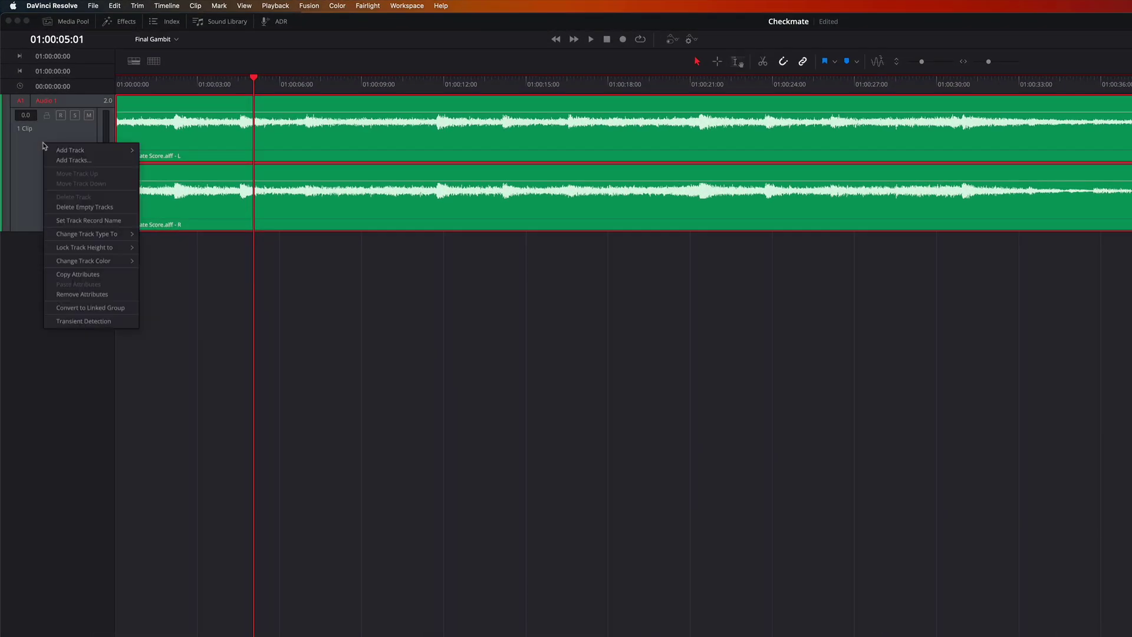
pyautogui.moveTo(71, 150)
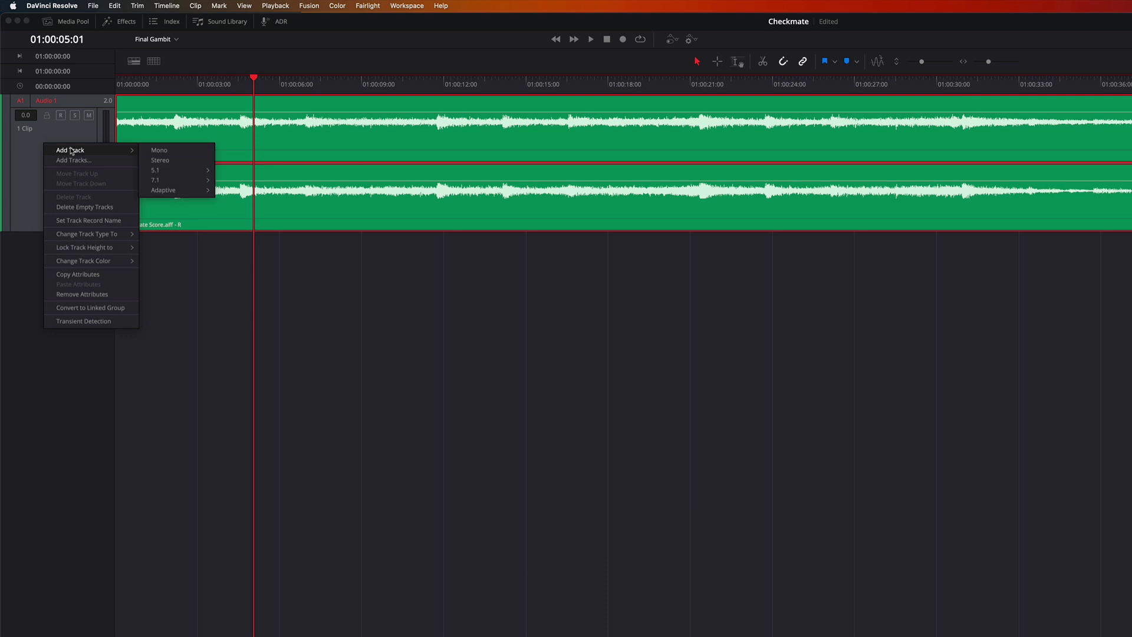
pyautogui.click(148, 153)
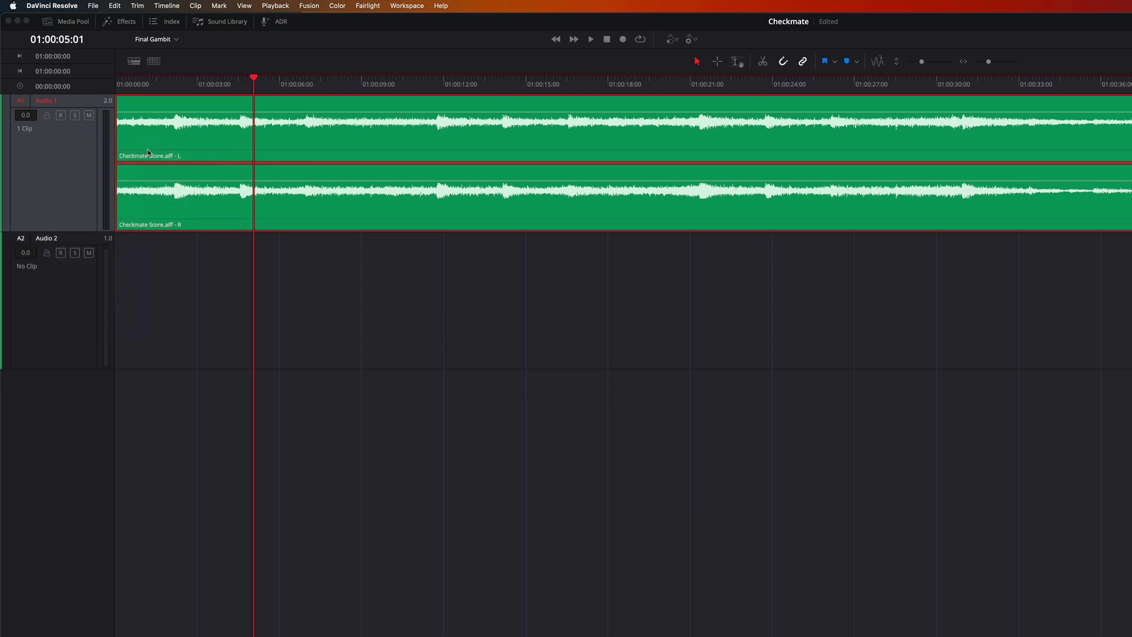
# Step: Rename the Audio 1 track to Music and the Audio 2 track to Voice Over
pyautogui.doubleClick(52, 100)
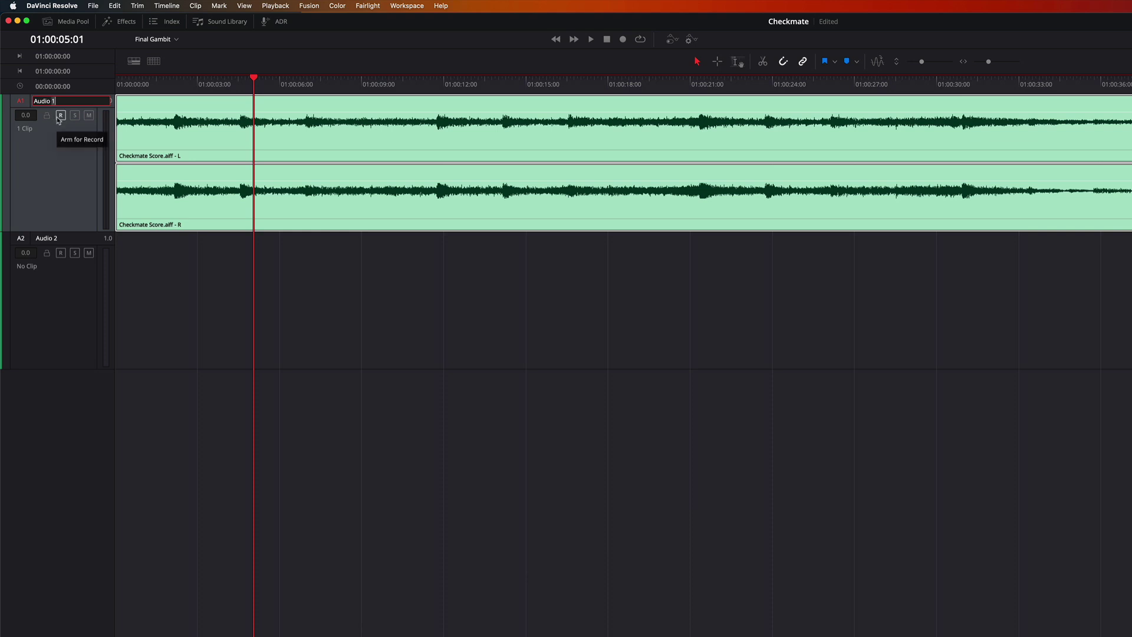
pyautogui.press('super+a')
pyautogui.write('Musi')
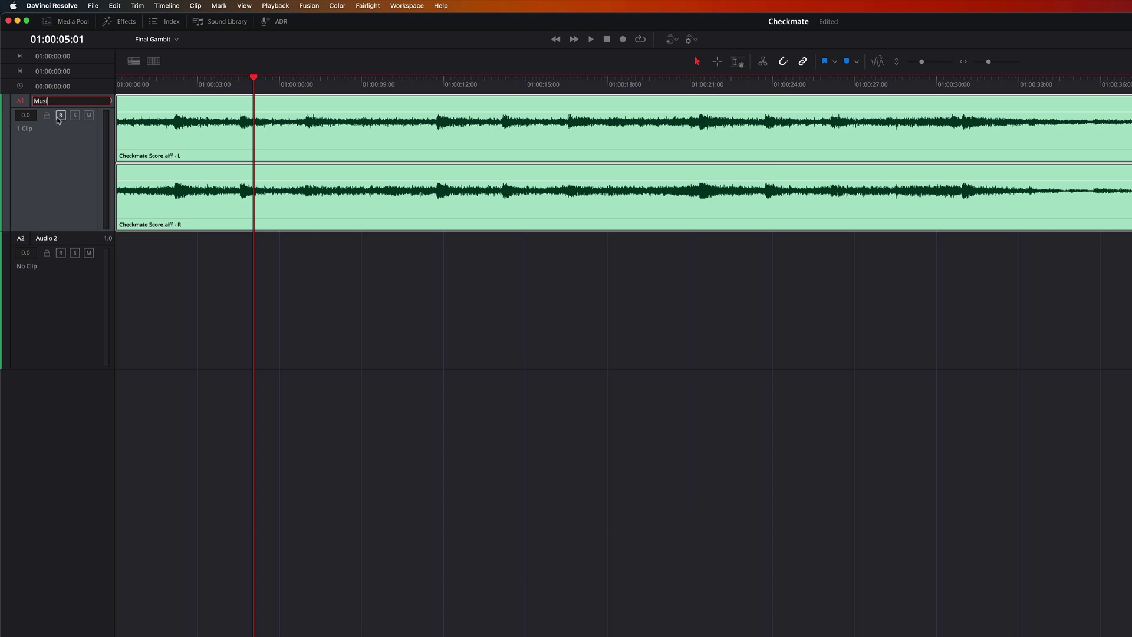
pyautogui.write('c')
pyautogui.press('Tab')
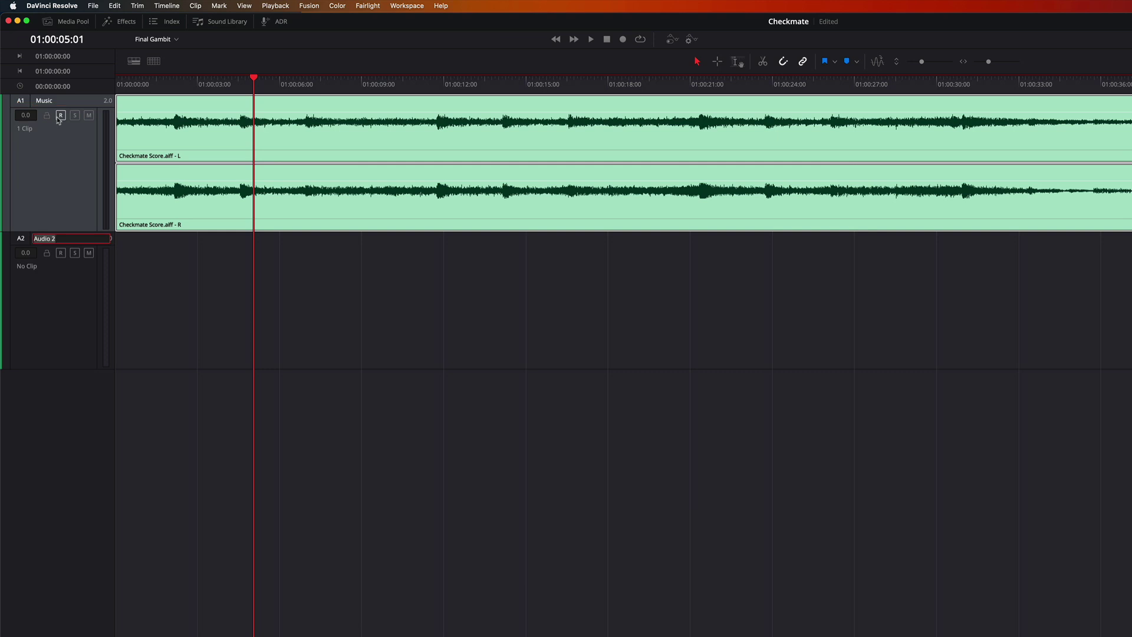
pyautogui.press('super+a')
pyautogui.write('Voice Over')
pyautogui.press('Return')
# Step: Check the iMac Pro Microphone's input volume in the macOS Sound preferences and close the window
pyautogui.click(1069, 5)
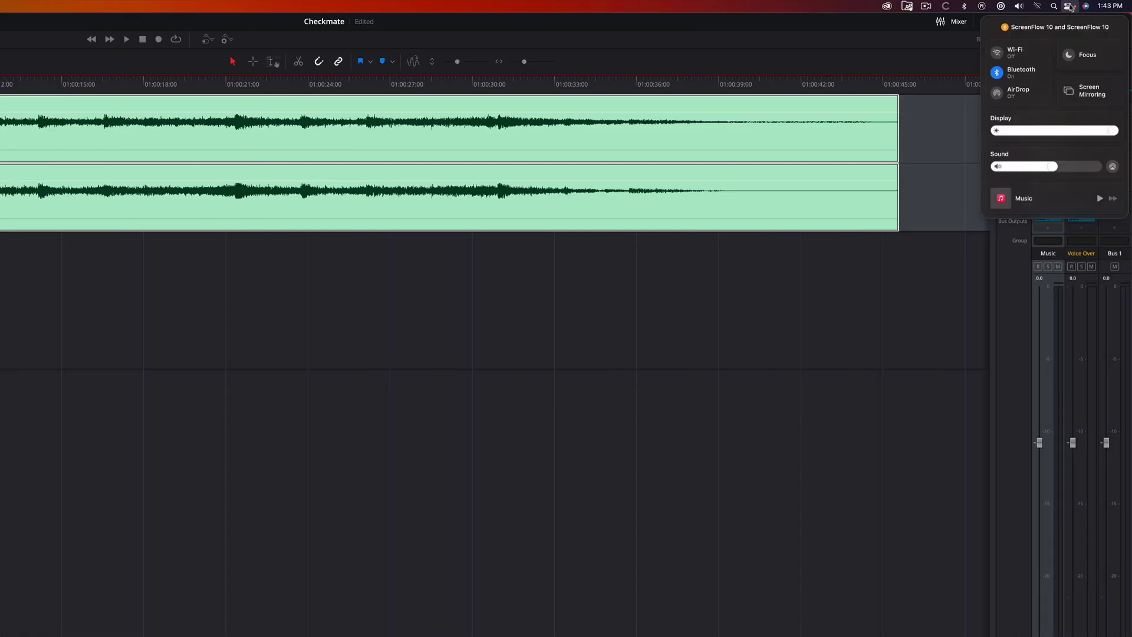
pyautogui.click(1035, 152)
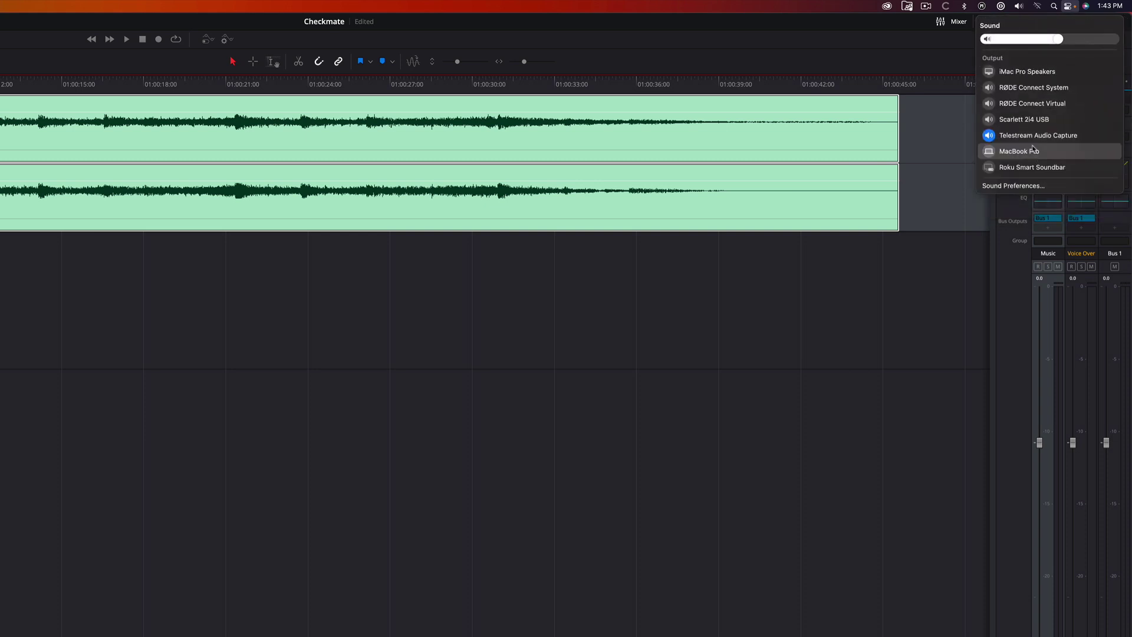
pyautogui.click(1019, 185)
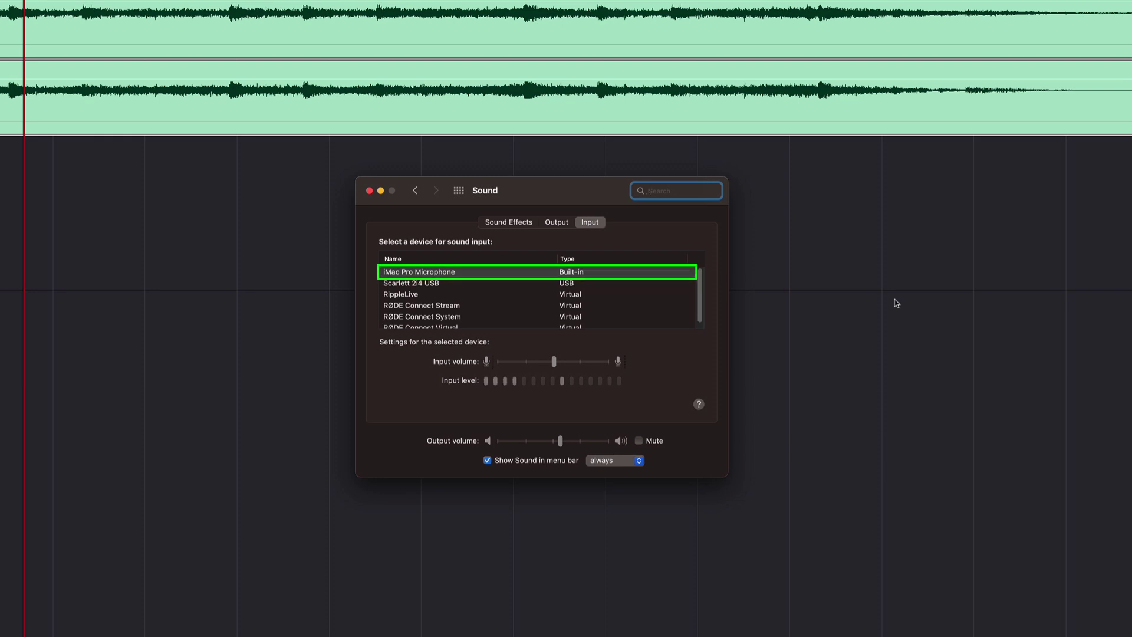
pyautogui.moveTo(553, 361); pyautogui.dragTo(542, 361)
pyautogui.click(554, 362)
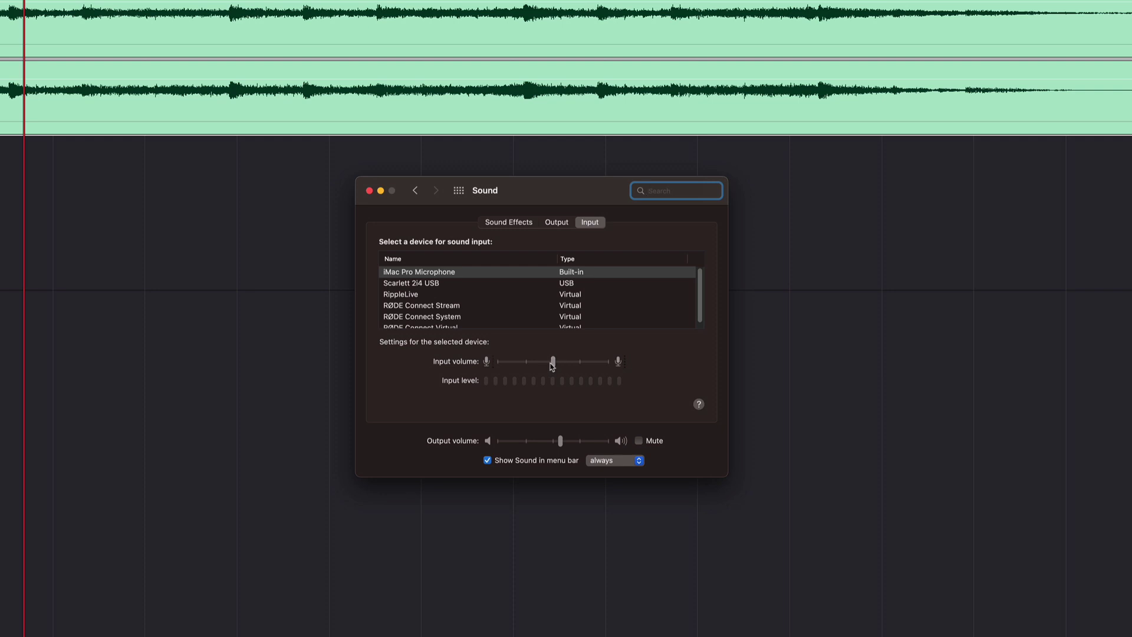
pyautogui.click(368, 191)
# Step: Review where captured clips are saved in the project's Capture and Playback settings, leaving the settings without saving
pyautogui.hotkey('shift', '9')
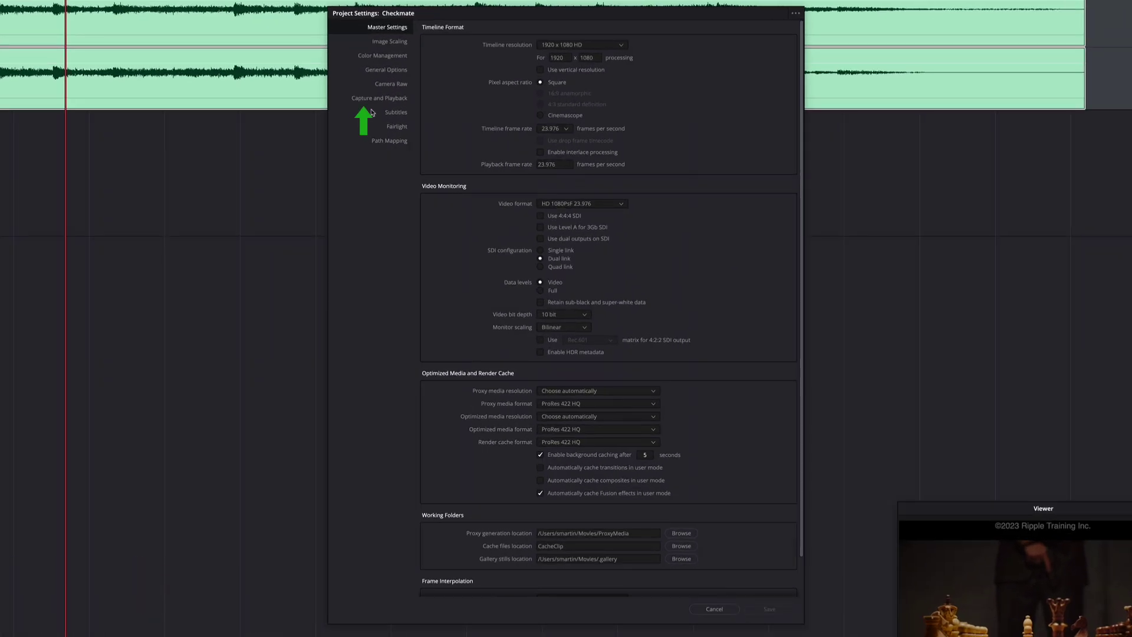
pyautogui.click(374, 101)
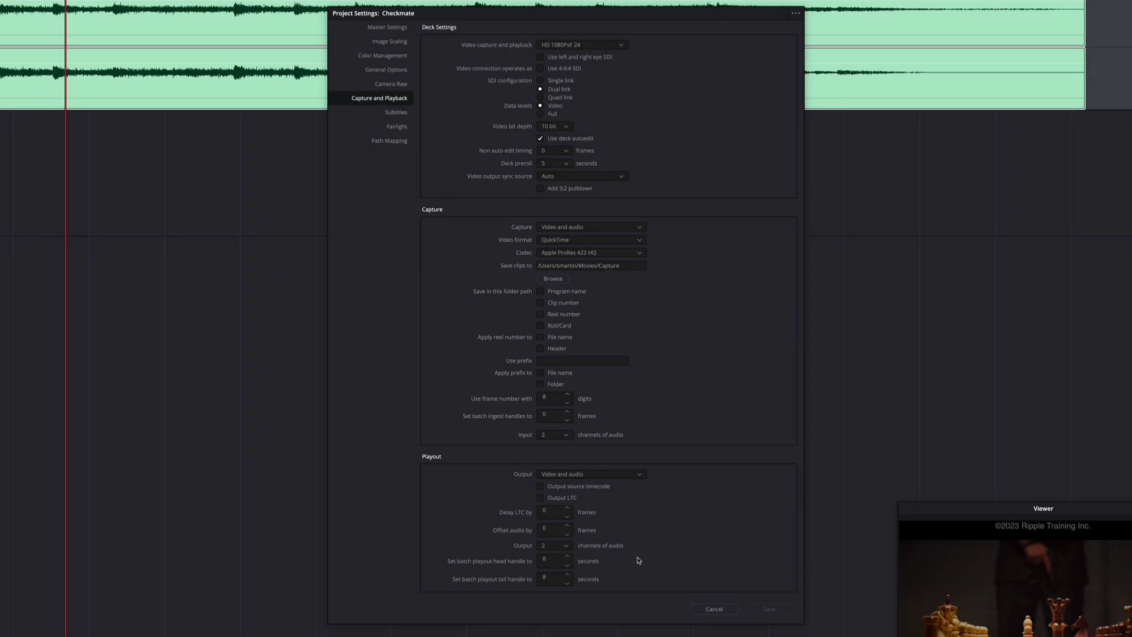
pyautogui.click(712, 608)
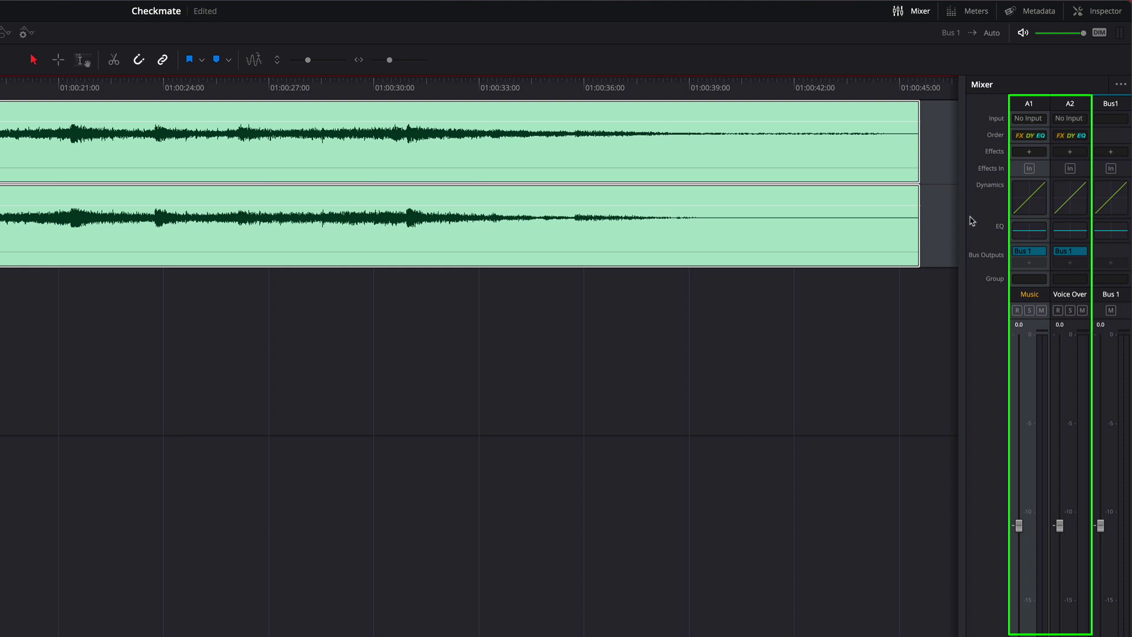
# Step: Patch the iMac microphone audio input to the Voice Over track input and close the patch window
pyautogui.click(1076, 121)
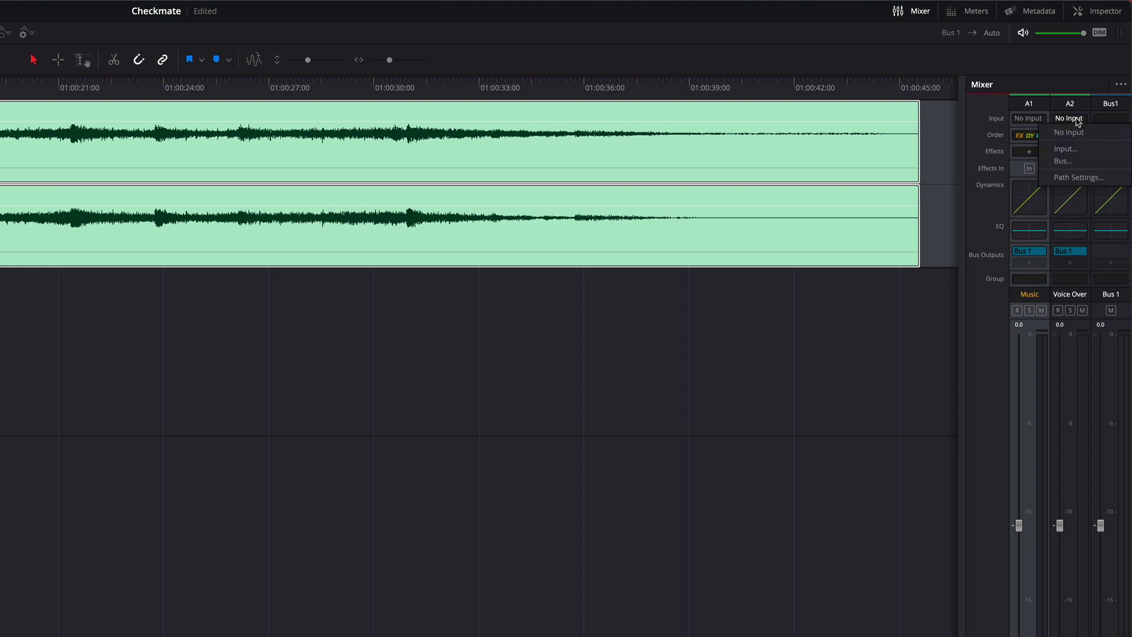
pyautogui.click(1074, 151)
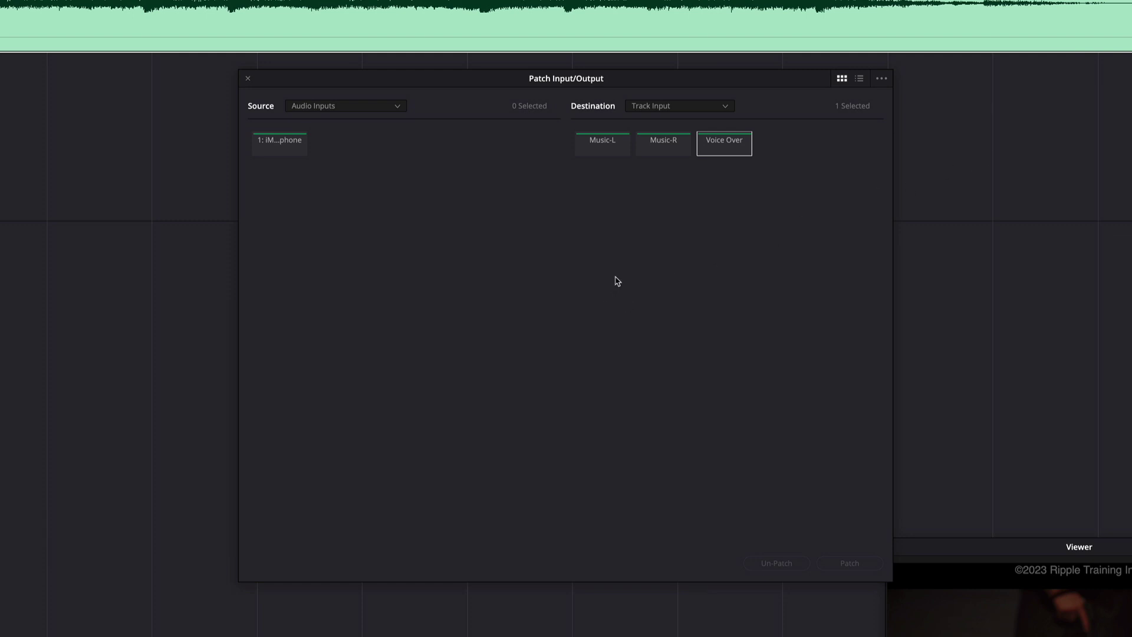
pyautogui.click(301, 152)
pyautogui.click(601, 150)
pyautogui.click(673, 152)
pyautogui.click(665, 151)
pyautogui.click(610, 152)
pyautogui.click(833, 563)
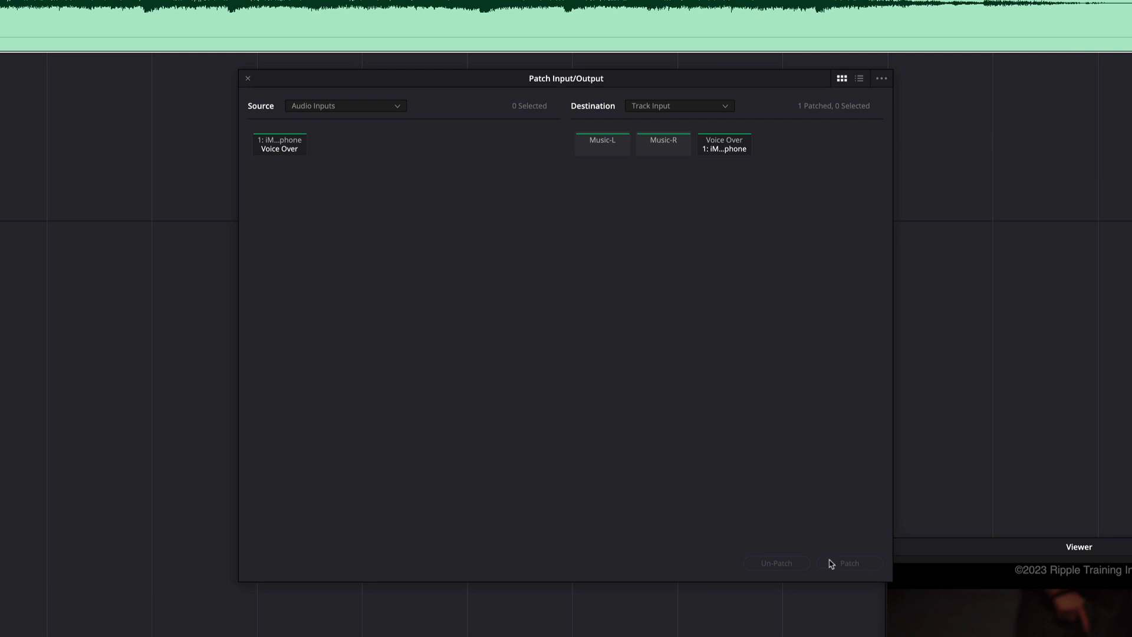
pyautogui.click(248, 78)
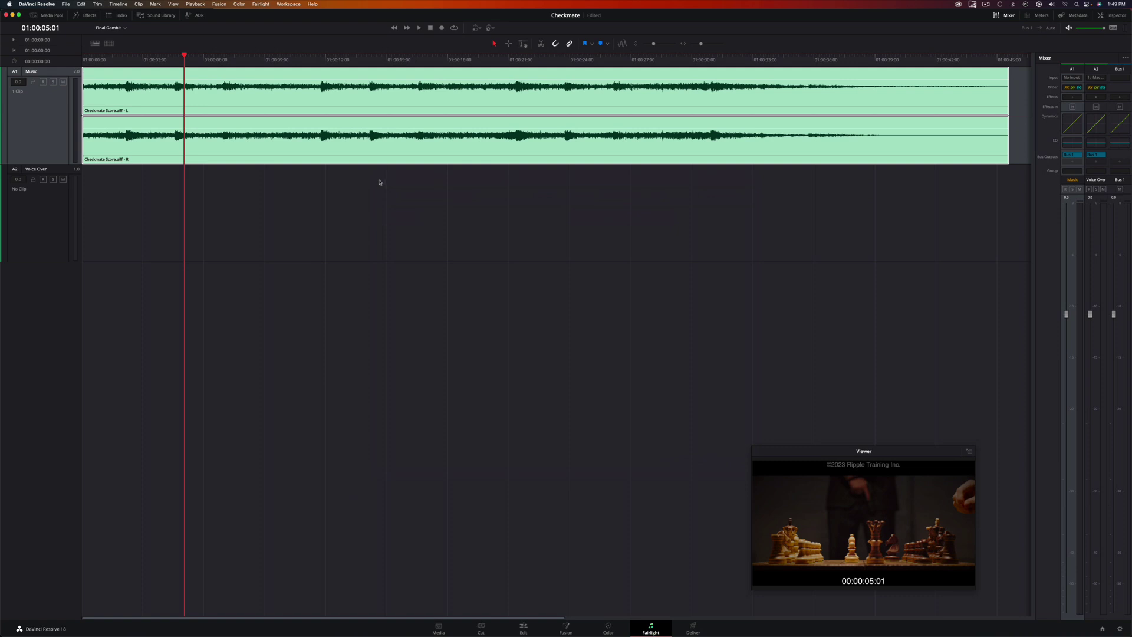
# Step: Mute the monitoring and arm the Voice Over track for recording
pyautogui.click(1068, 28)
pyautogui.click(43, 180)
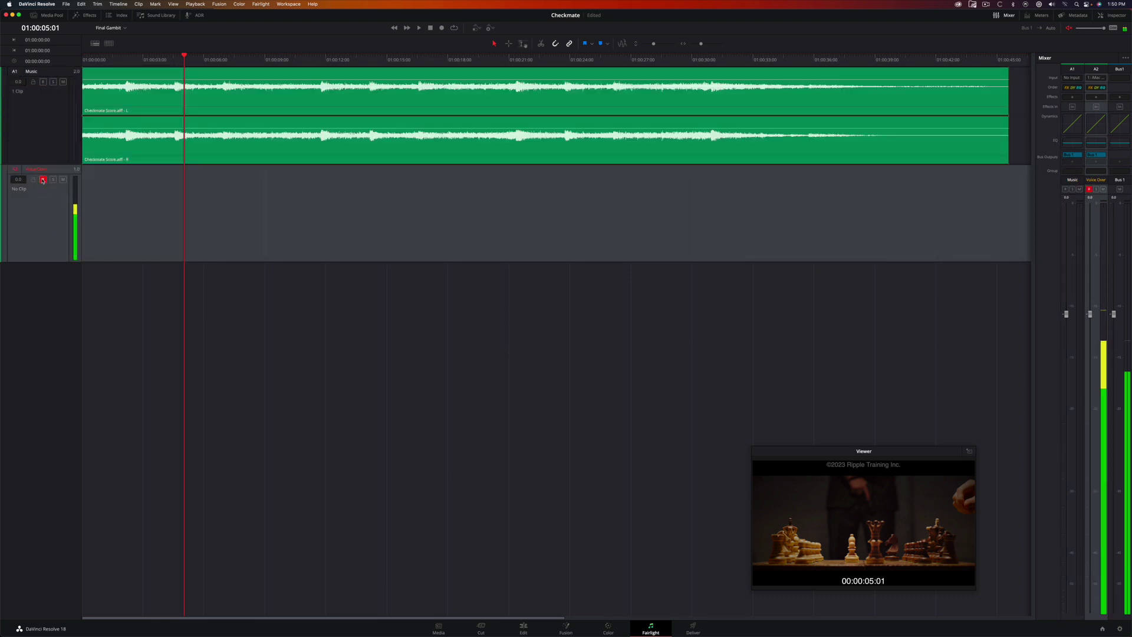
# Step: Record the narration on the Voice Over track from 01:00:04:15 to 01:00:22:20
pyautogui.moveTo(158, 60); pyautogui.dragTo(176, 66)
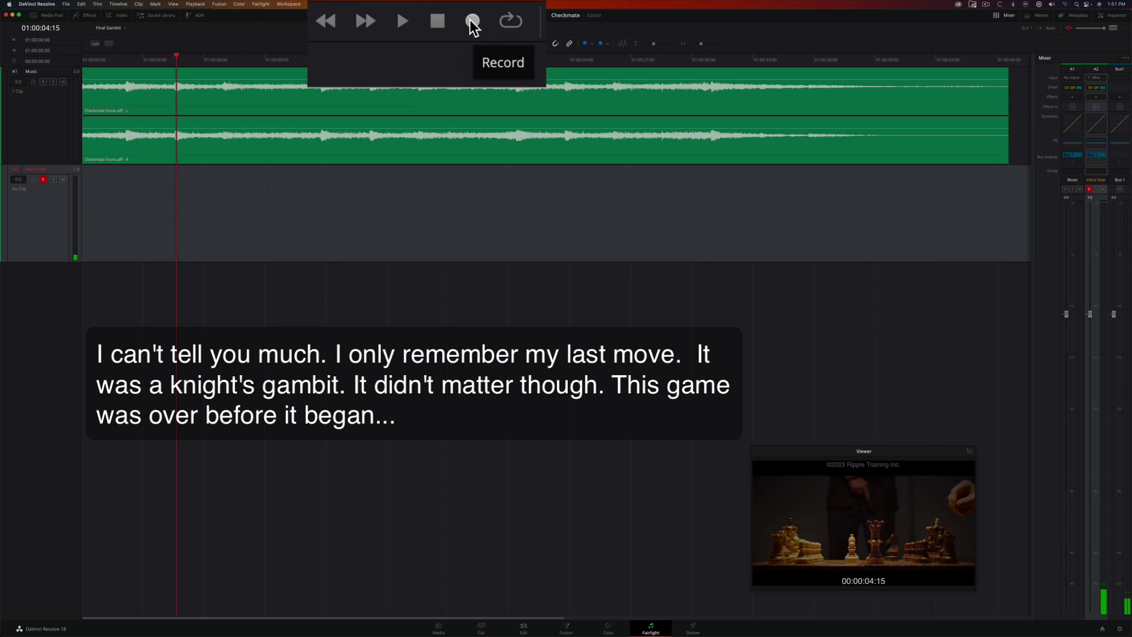
pyautogui.click(473, 23)
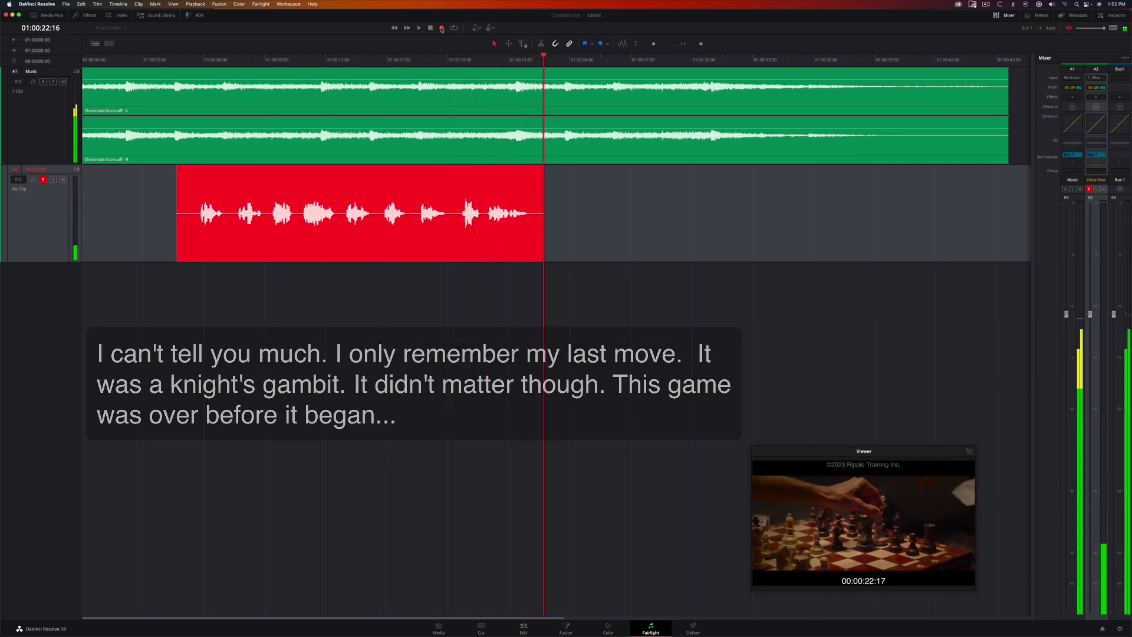
pyautogui.click(441, 28)
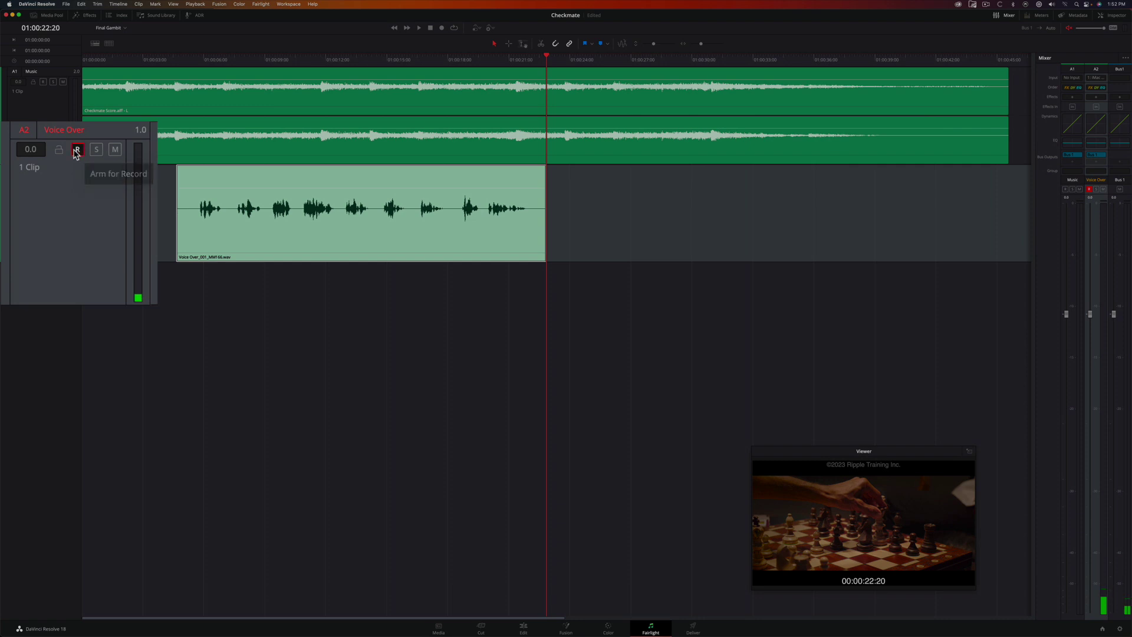
# Step: Disarm and solo the Voice Over track, and unmute the monitoring
pyautogui.click(76, 150)
pyautogui.click(97, 150)
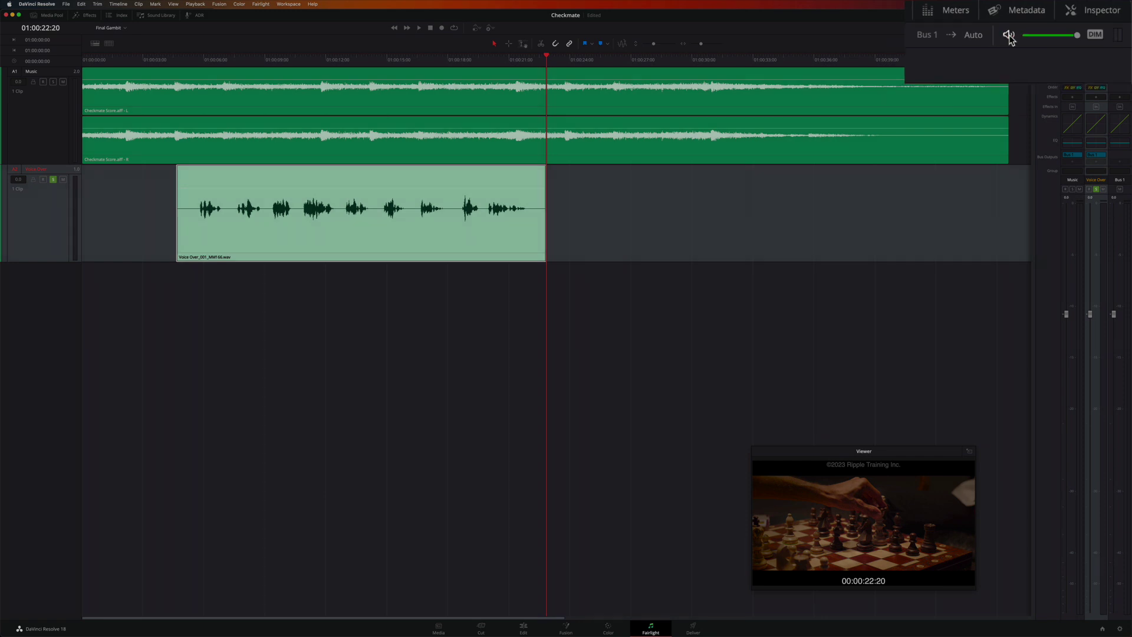
# Step: Play the recorded voice-over clip from its start and stop at 01:00:22:09
pyautogui.press('Up')
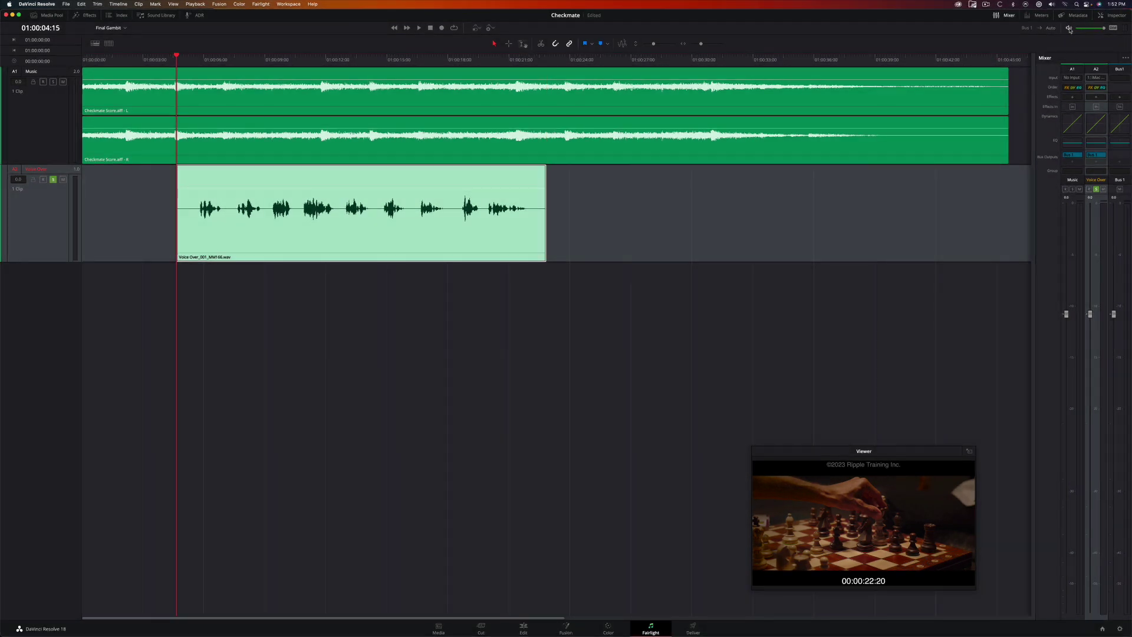
pyautogui.press('space')
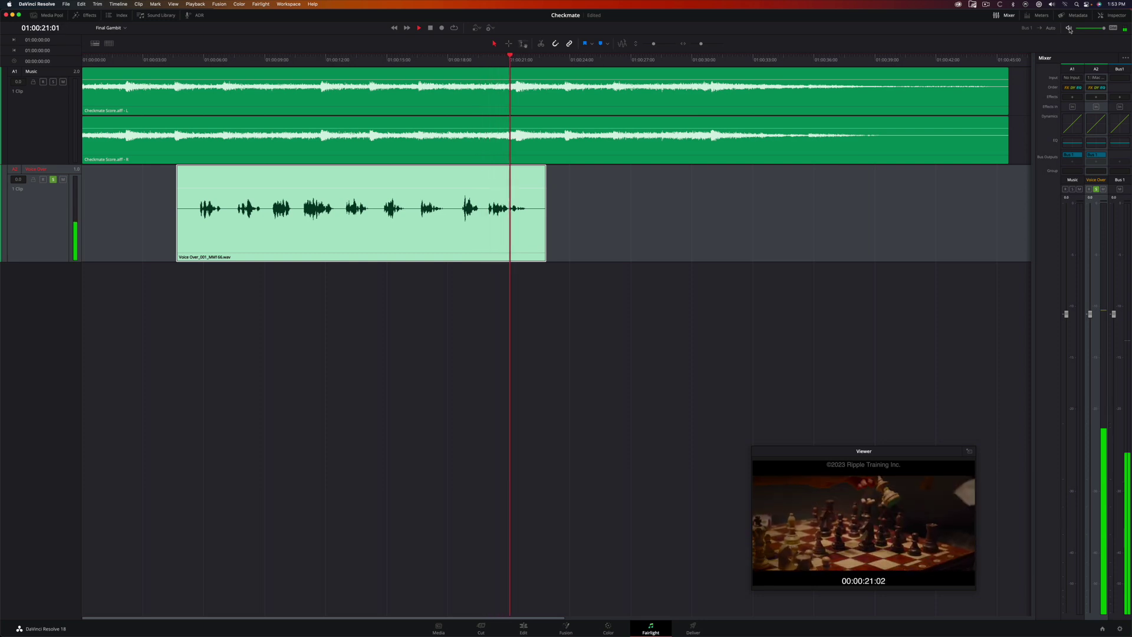
pyautogui.press('space')
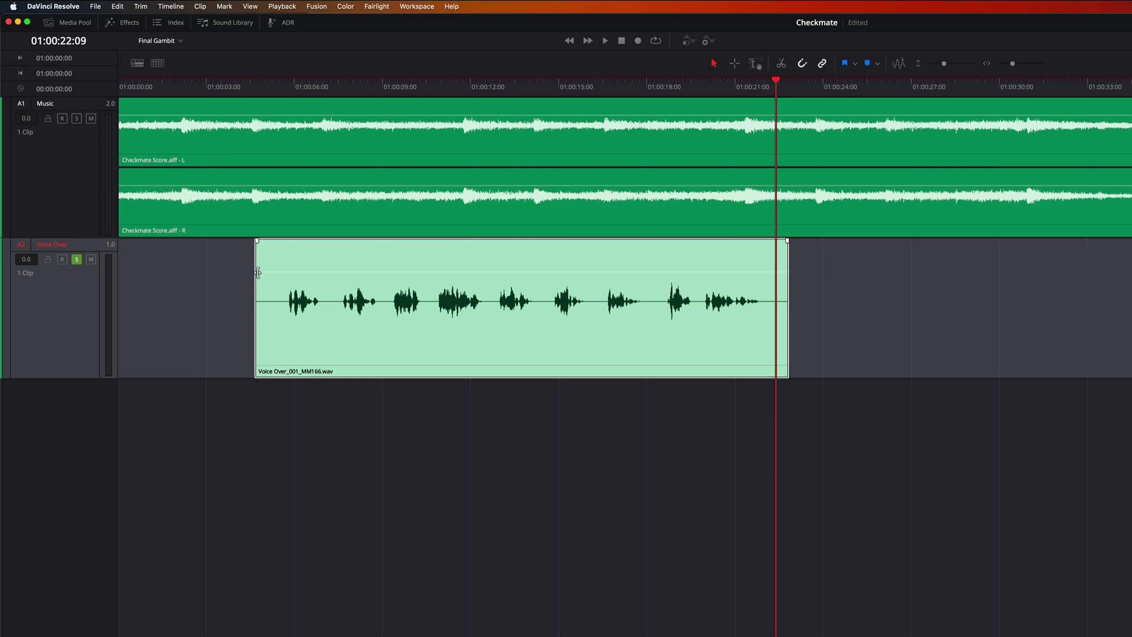
# Step: Trim the voice-over clip's start to 01:00:07:09, removing the first spoken phrase, and play the result up to 01:00:12:11
pyautogui.moveTo(257, 273); pyautogui.dragTo(340, 294)
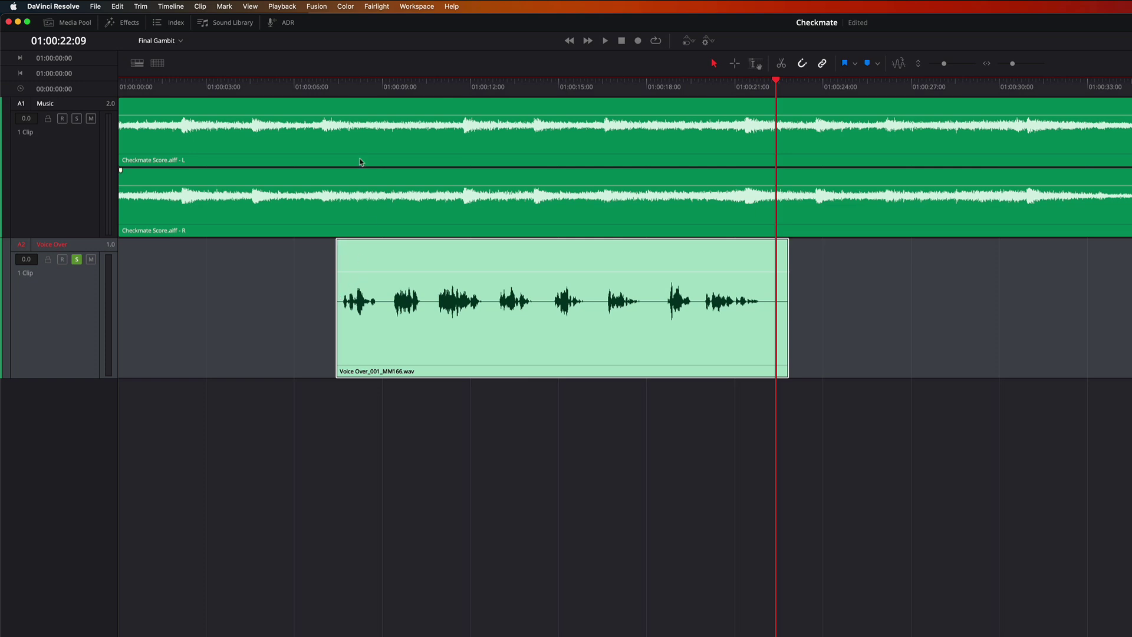
pyautogui.click(331, 86)
pyautogui.press('space')
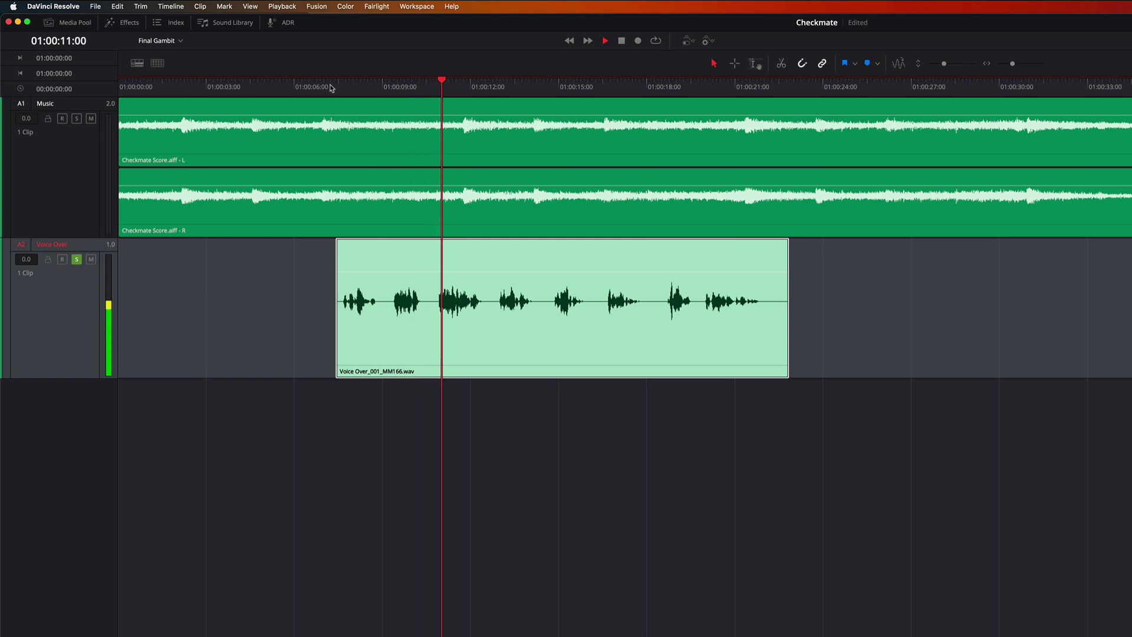
pyautogui.press('space')
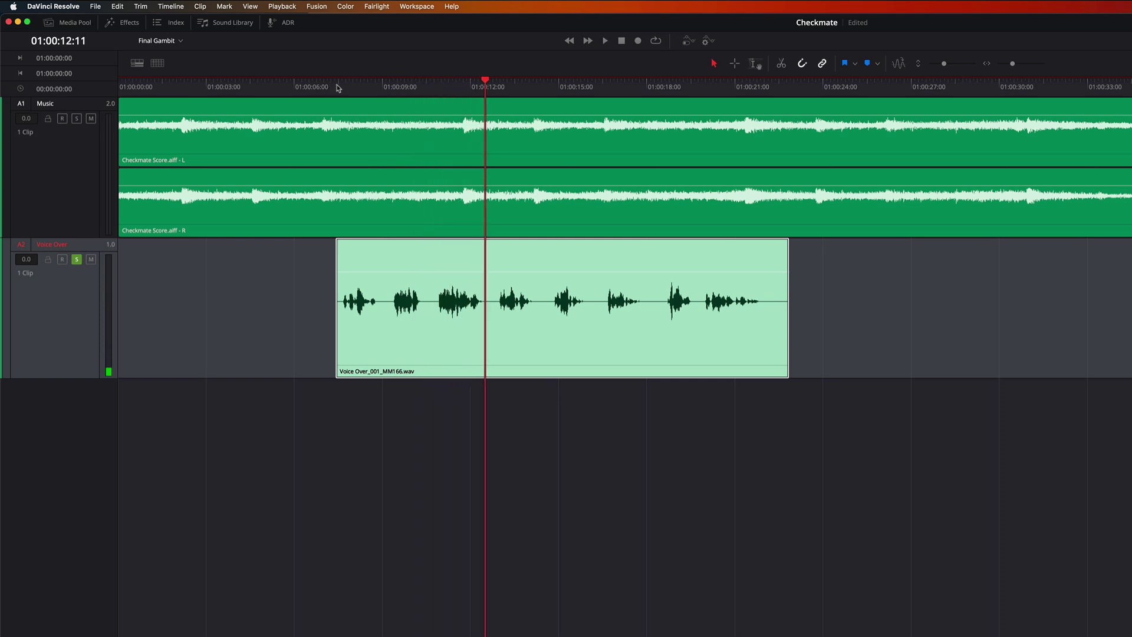
# Step: Split the voice-over clip between its first and second remaining phrases at 01:00:09:03
pyautogui.moveTo(398, 88); pyautogui.dragTo(388, 93)
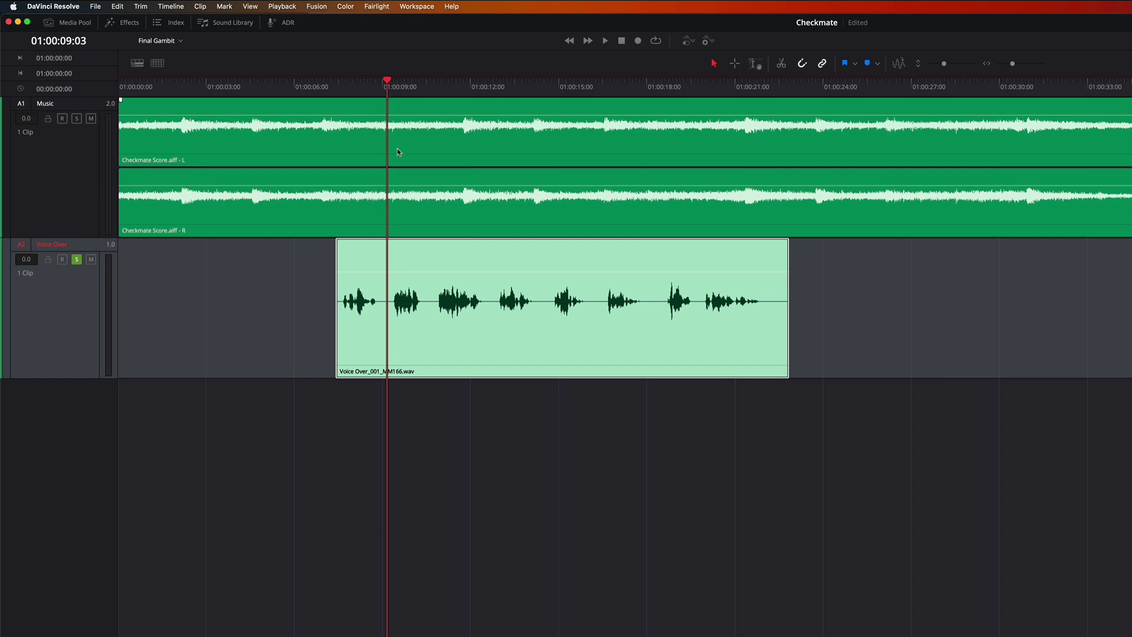
pyautogui.click(385, 261)
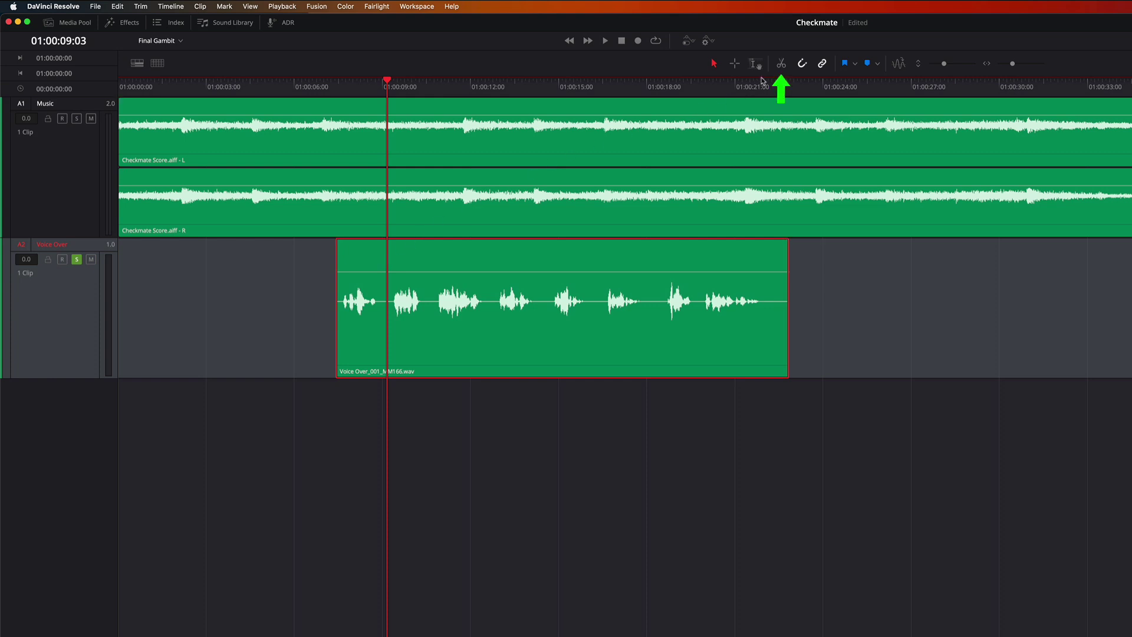
pyautogui.click(781, 63)
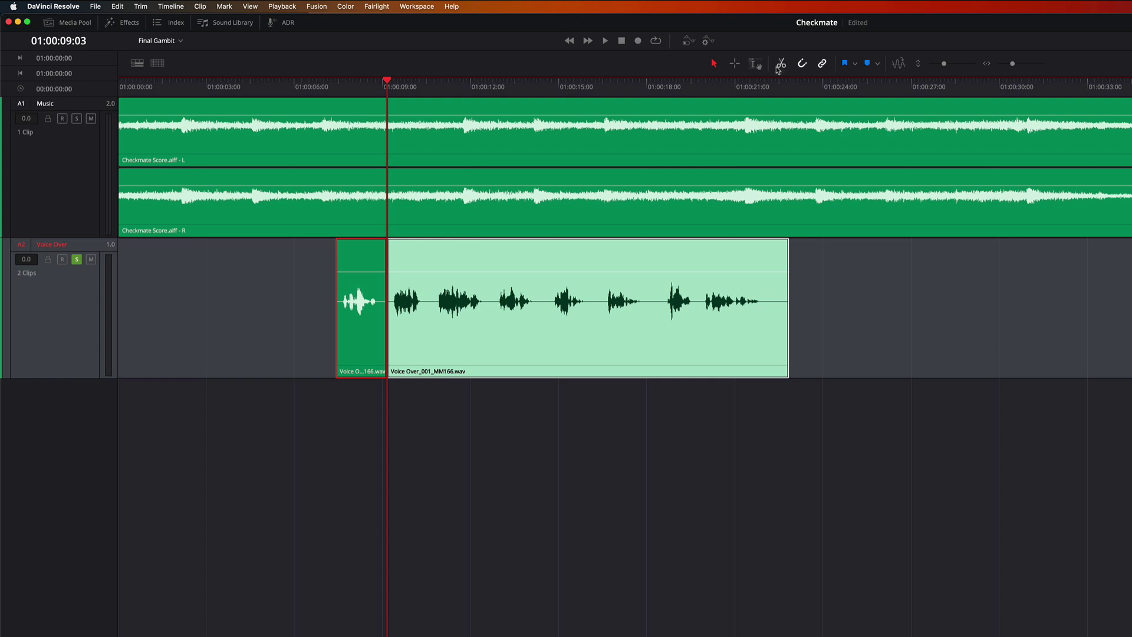
pyautogui.click(63, 313)
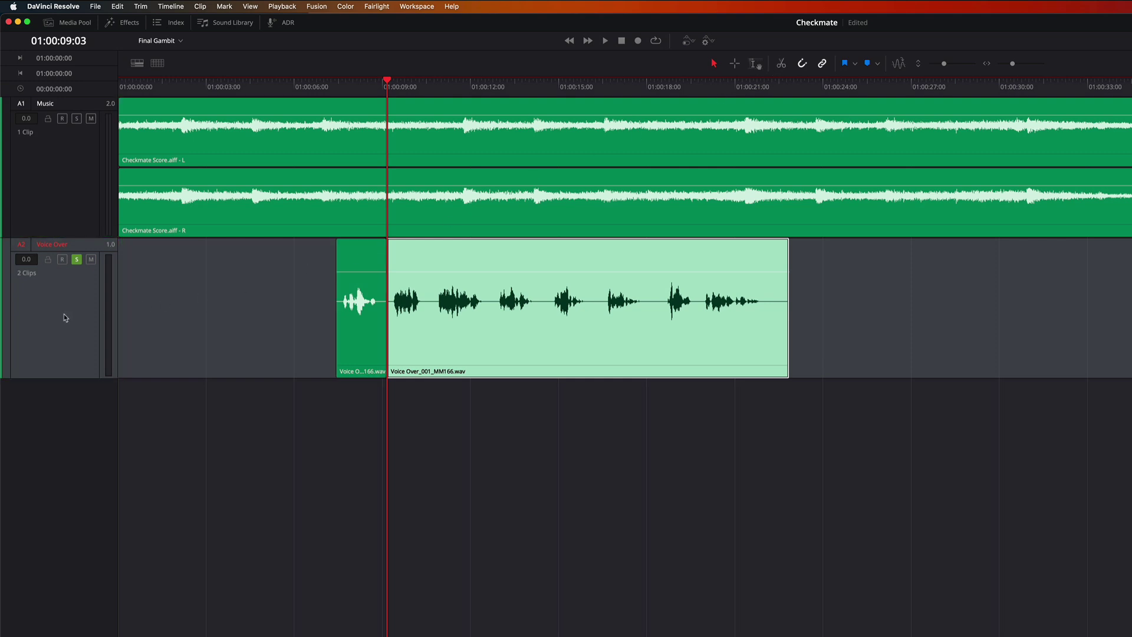
# Step: Split the remaining voice-over clip at 01:00:10:12 and delete the short middle piece, leaving a gap
pyautogui.moveTo(386, 82); pyautogui.dragTo(423, 111)
pyautogui.press('super+b')
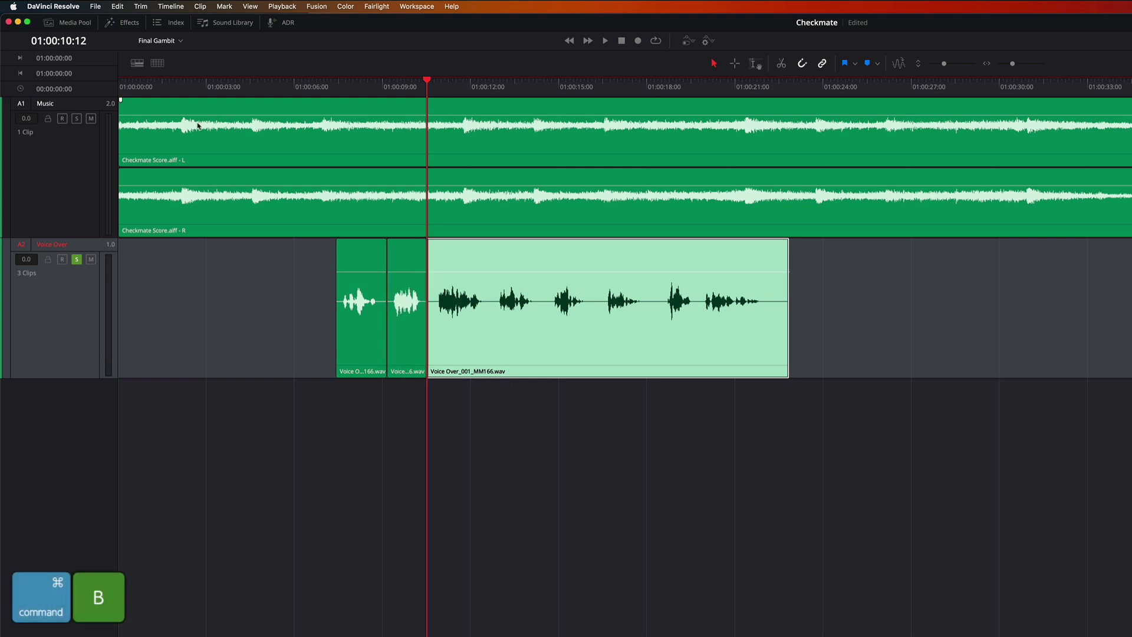
pyautogui.click(412, 87)
pyautogui.press('BackSpace')
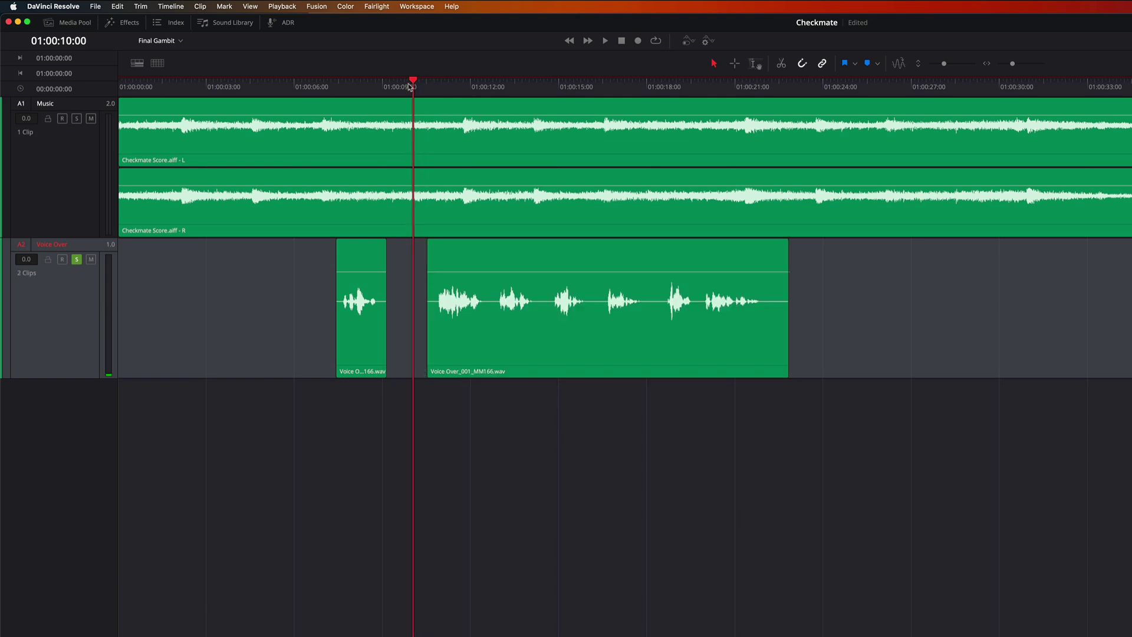
# Step: Play on to 01:00:18:00, and ripple-delete the voice-over ranges 01:00:12:17–01:00:14:07 and 01:00:14:17–01:00:16:13 using Range Selection
pyautogui.press('space')
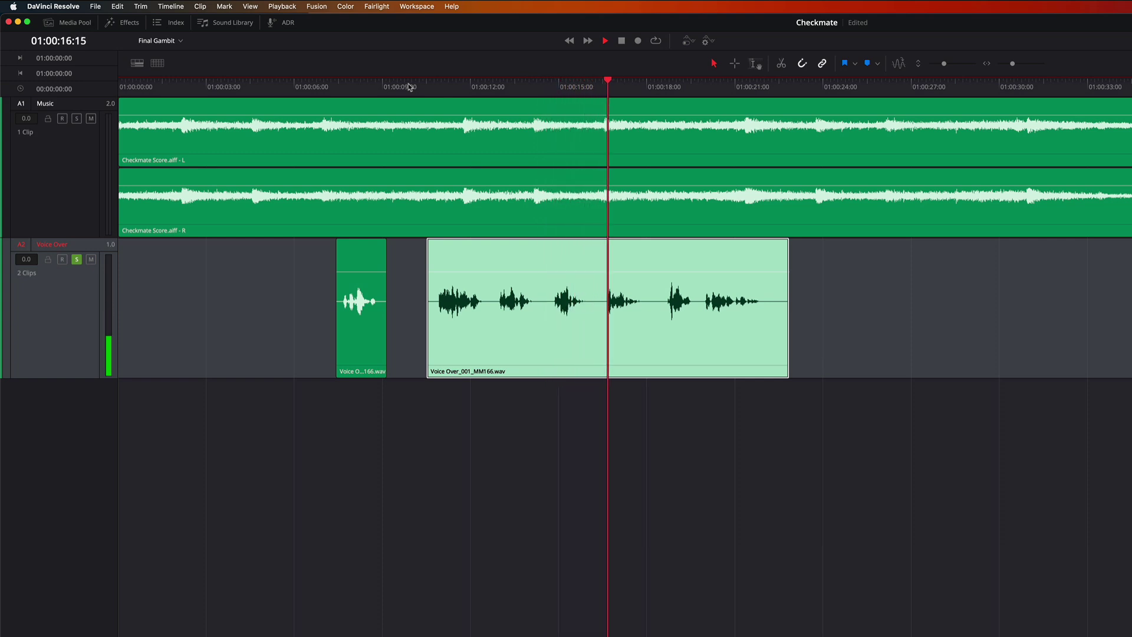
pyautogui.press('space')
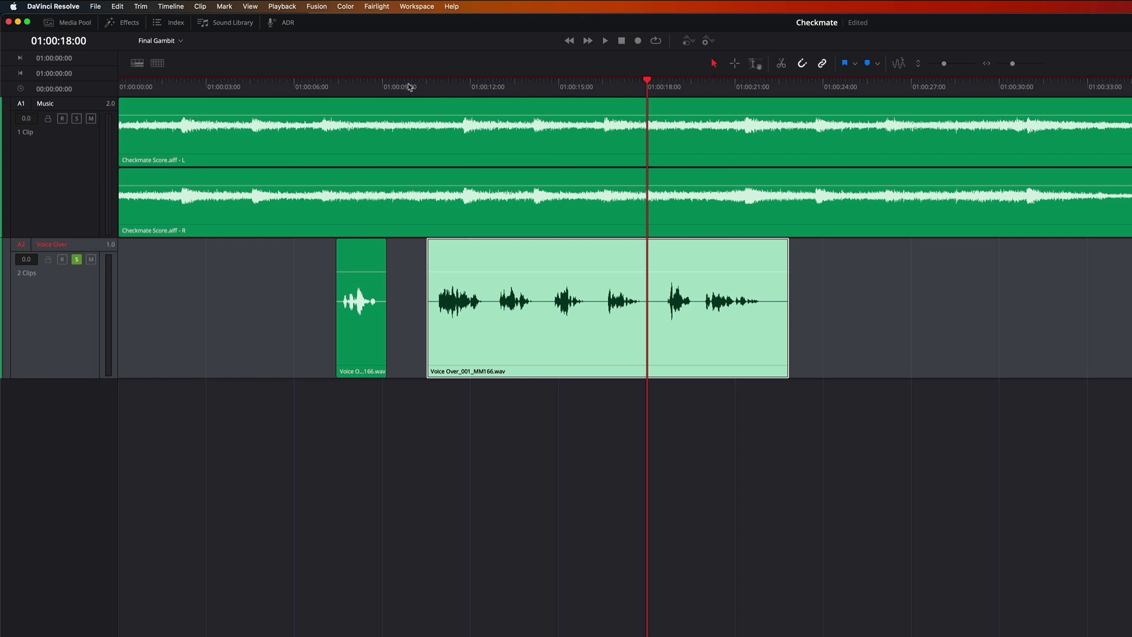
pyautogui.click(735, 63)
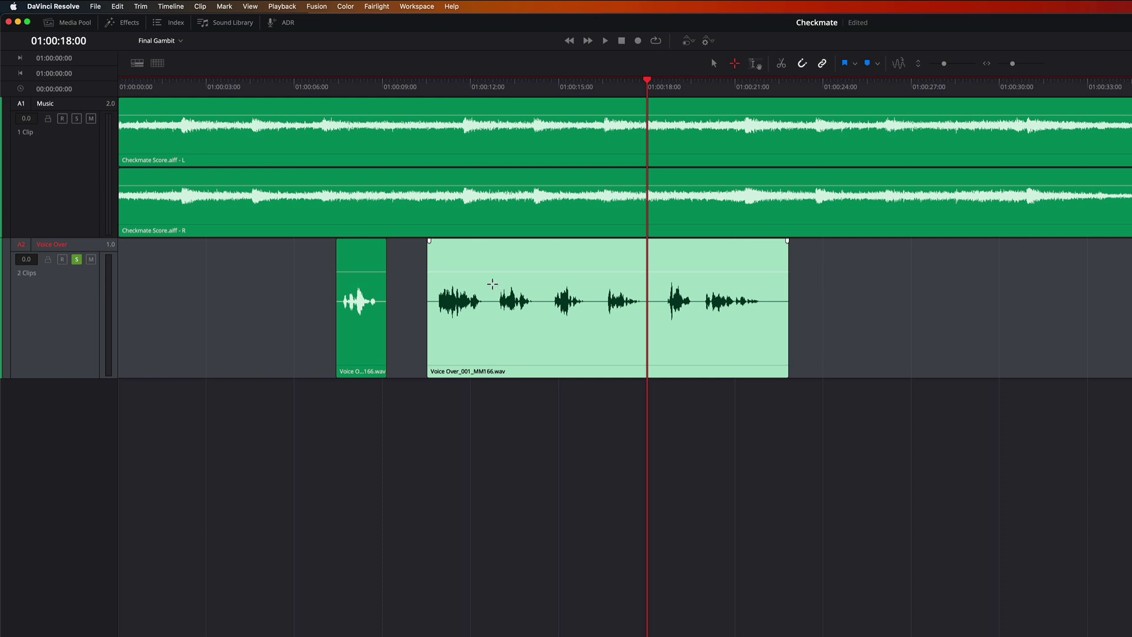
pyautogui.moveTo(492, 284); pyautogui.dragTo(537, 311)
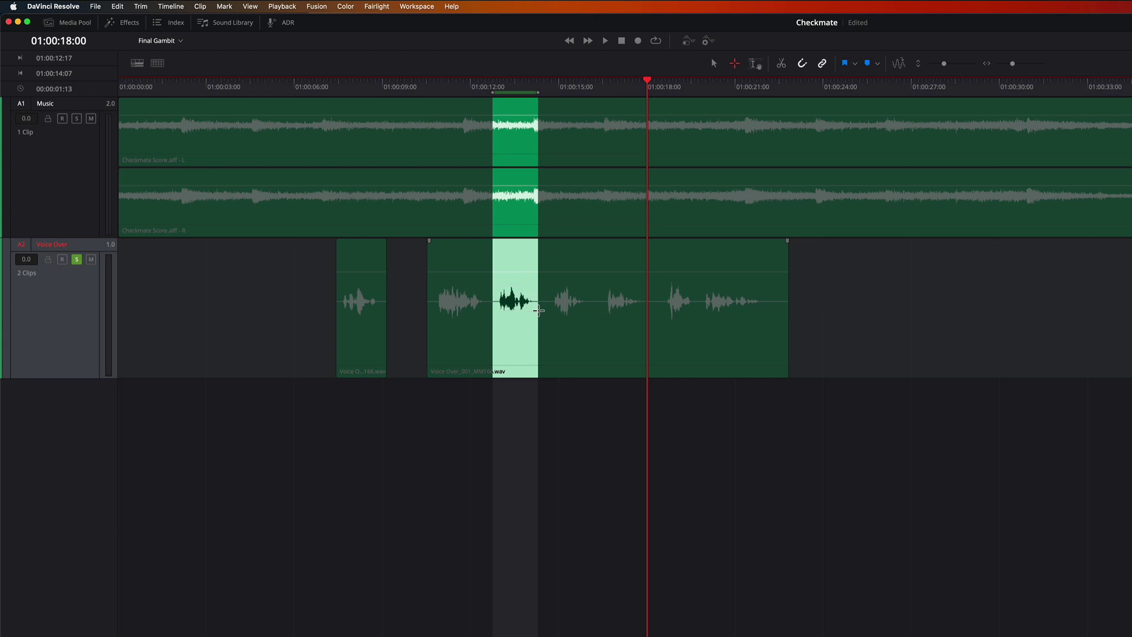
pyautogui.hotkey('shift', 'Delete')
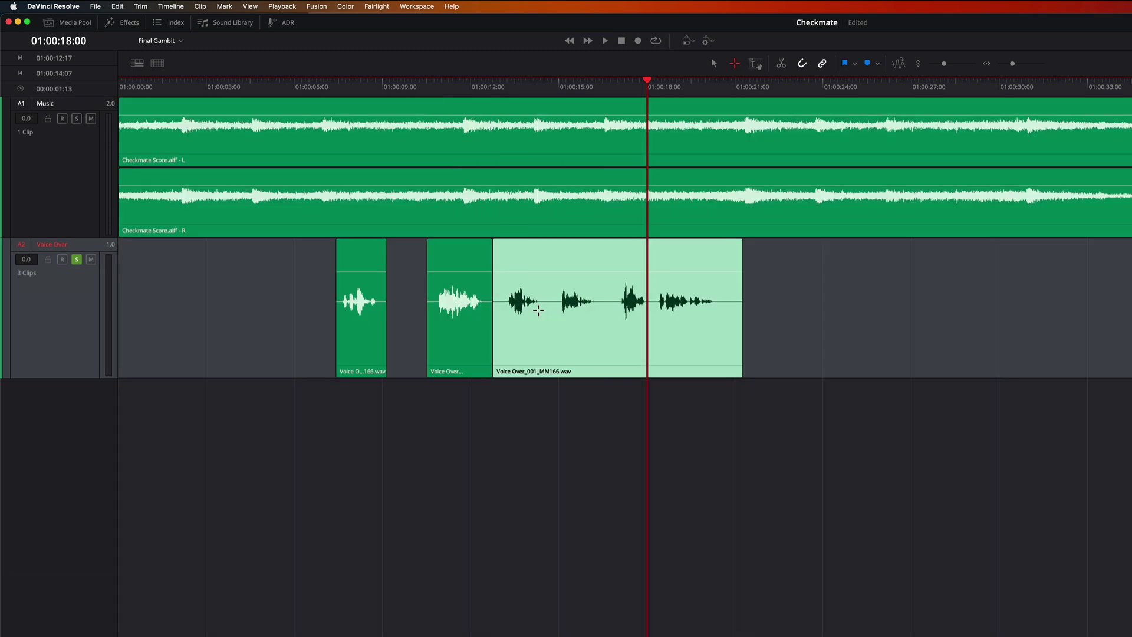
pyautogui.moveTo(549, 313); pyautogui.dragTo(604, 333)
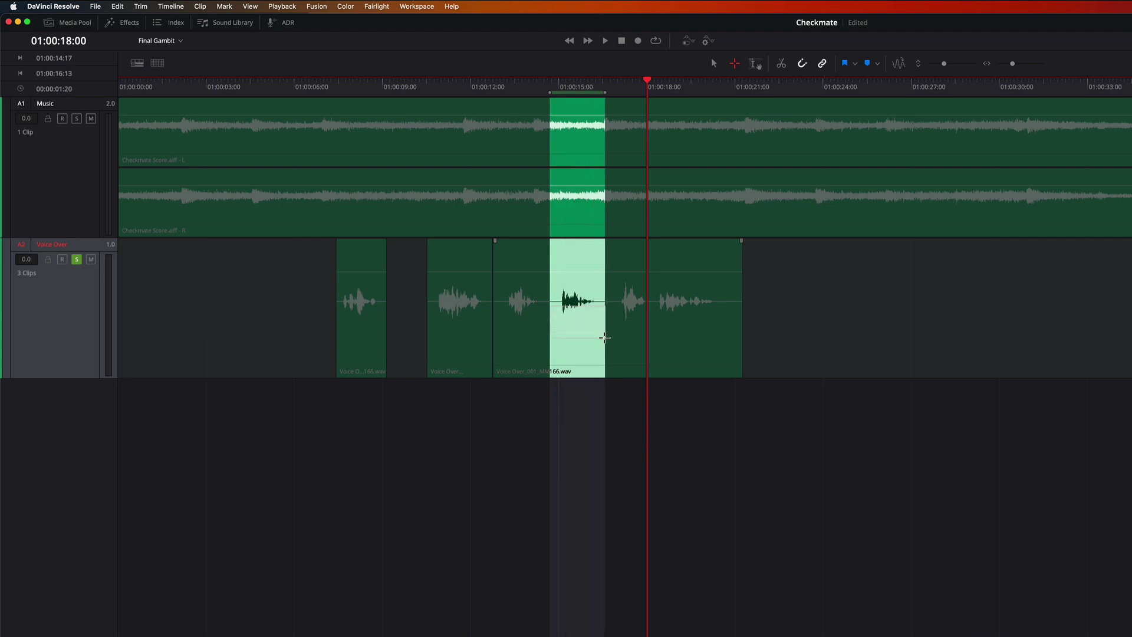
pyautogui.hotkey('shift', 'Delete')
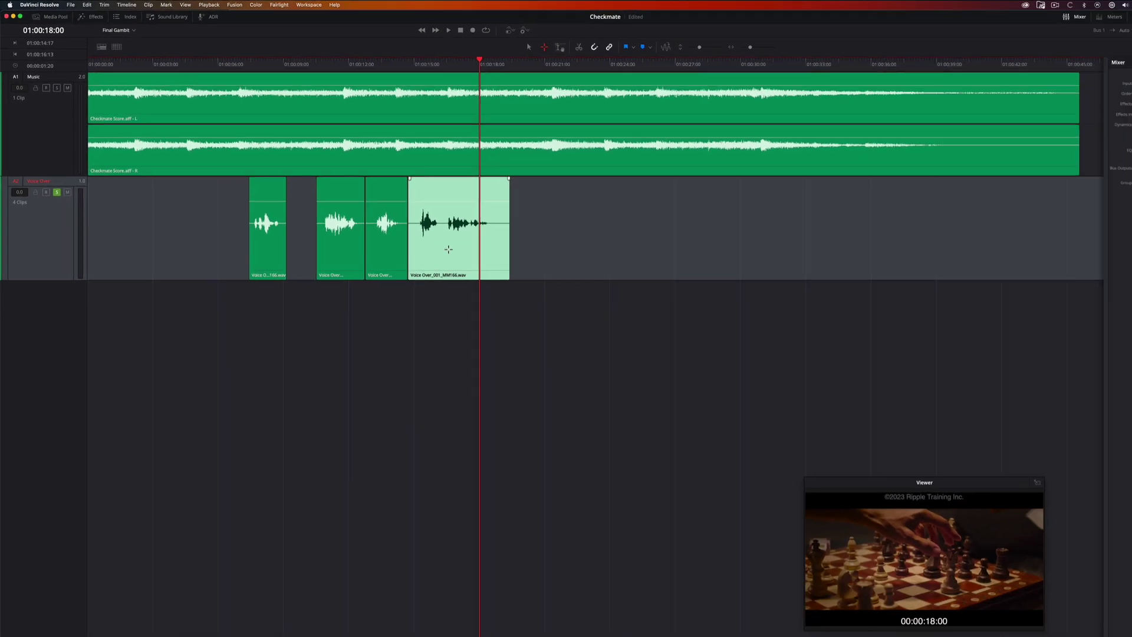
# Step: Add a timeline marker at 01:00:22:20 and move all four voice-over clips as one range to start at 01:00:11:08
pyautogui.press('space')
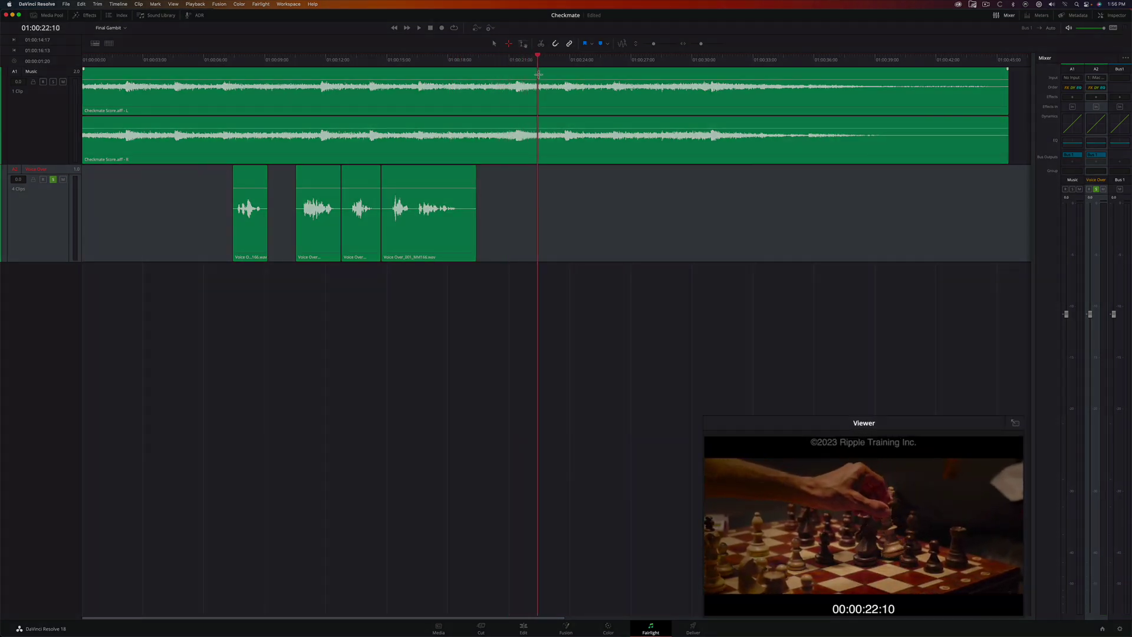
pyautogui.press('m')
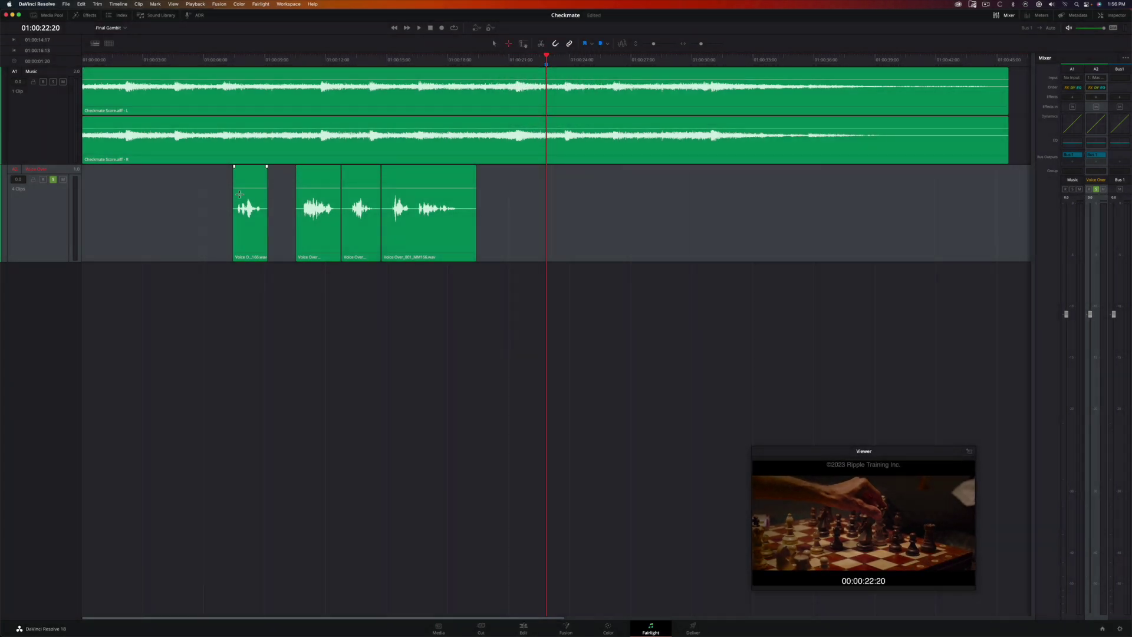
pyautogui.moveTo(227, 195); pyautogui.dragTo(477, 231)
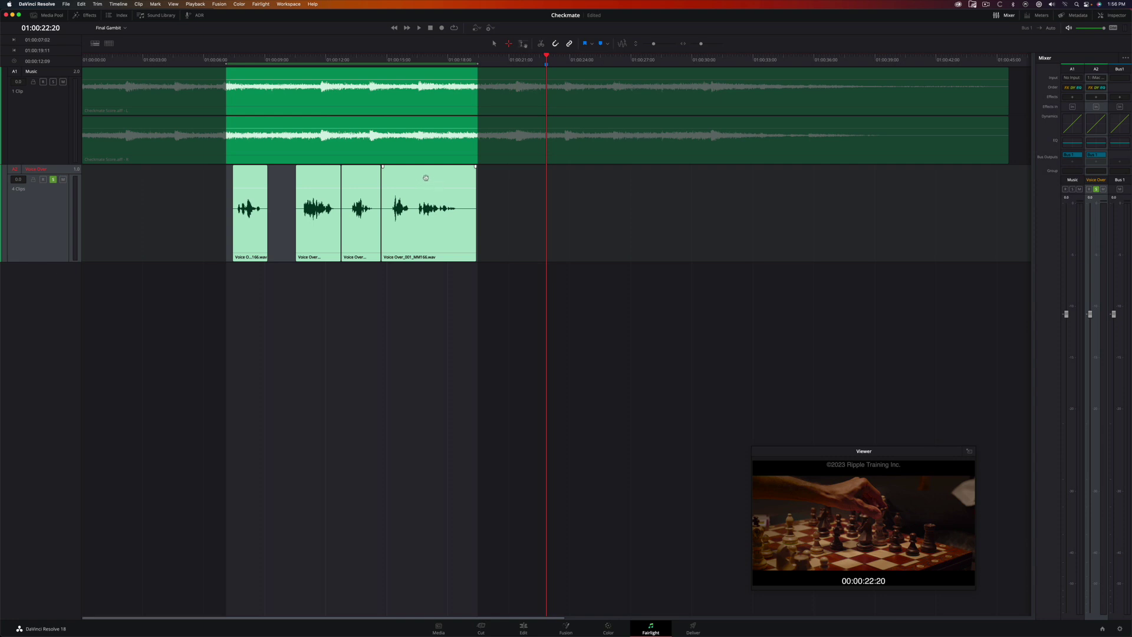
pyautogui.moveTo(422, 181); pyautogui.dragTo(505, 190)
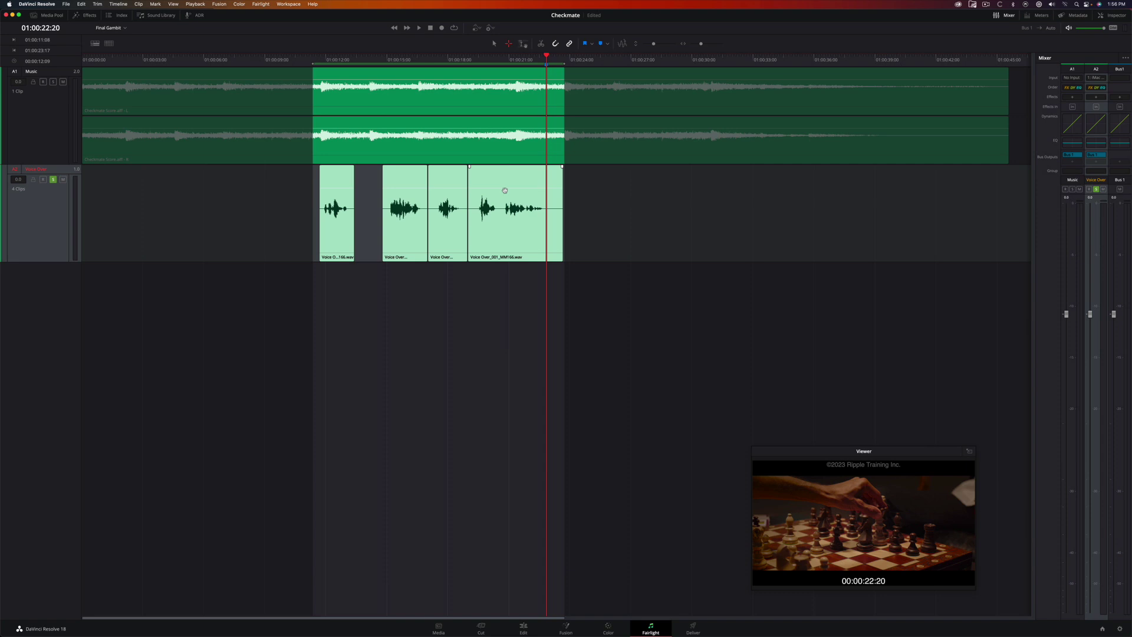
# Step: Play the voice-over range from 01:00:11:08 to 01:00:23:17, clear the range, and return to the selection pointer
pyautogui.hotkey('alt', '/')
pyautogui.hotkey('alt', '/')
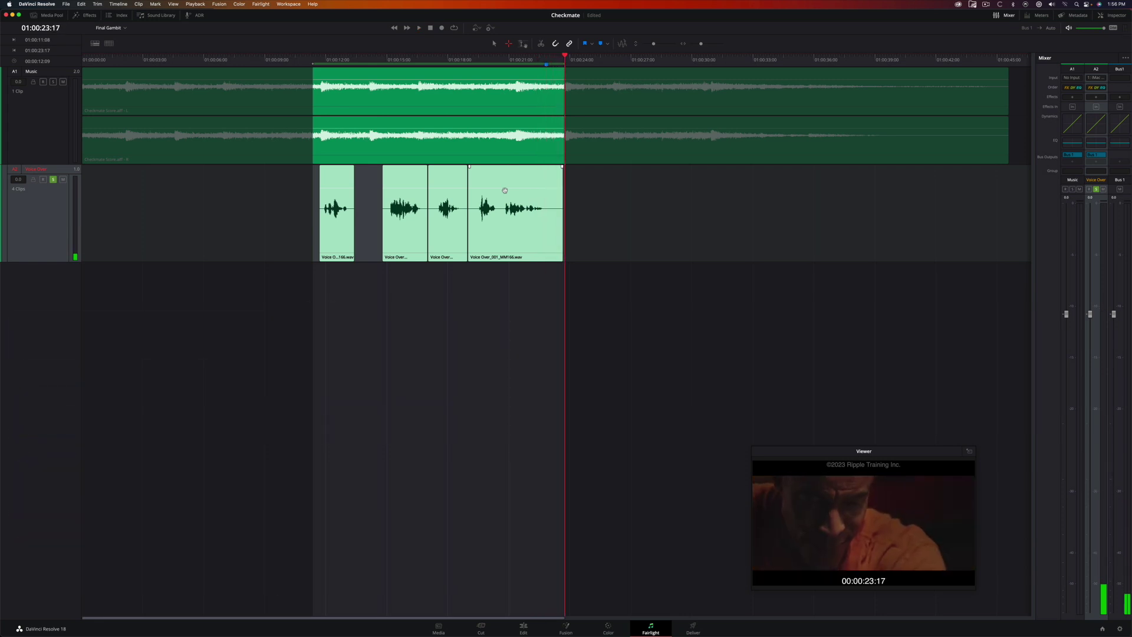
pyautogui.hotkey('alt', 'x')
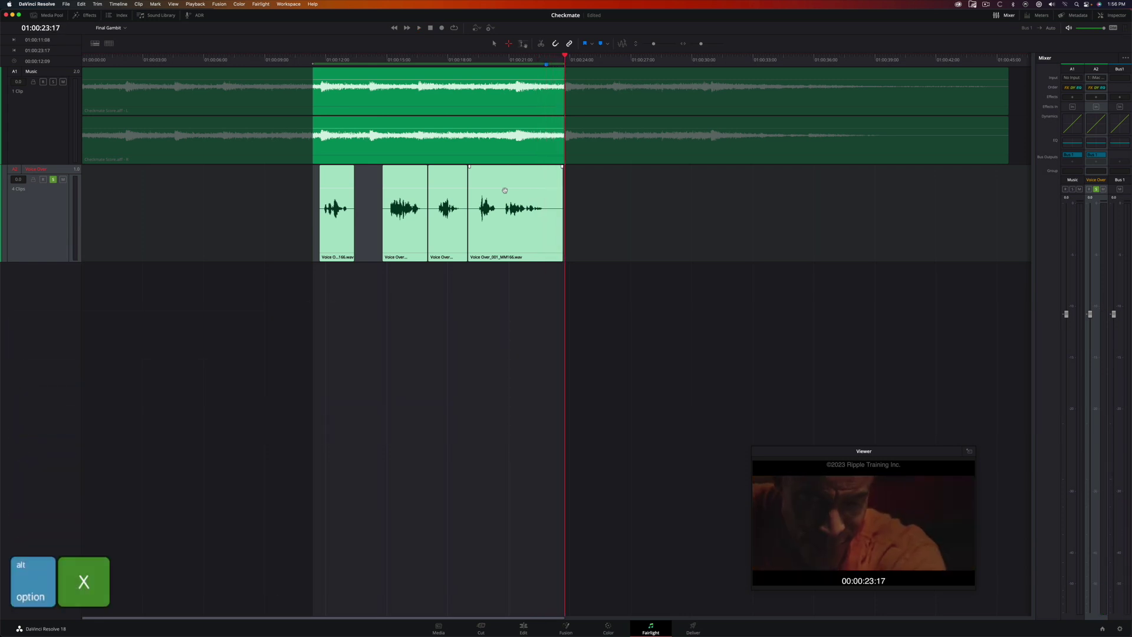
pyautogui.press('a')
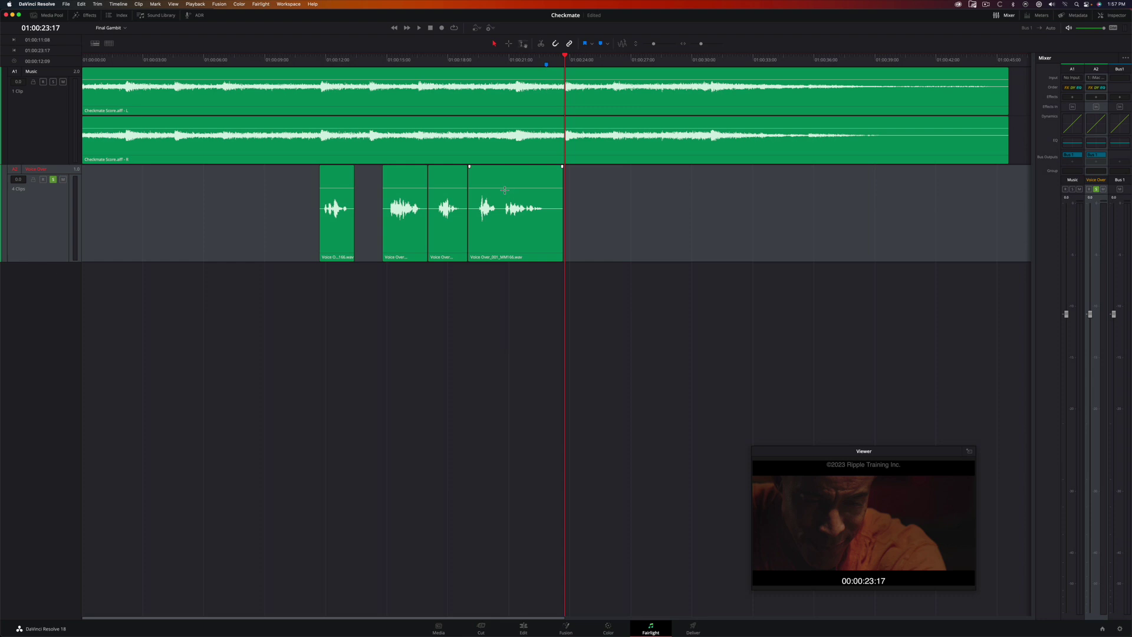
# Step: Place Booming Rumble, Clank 2, High Pitch Tone and Thunder Roll at the timeline start, each on its own new track
pyautogui.click(51, 16)
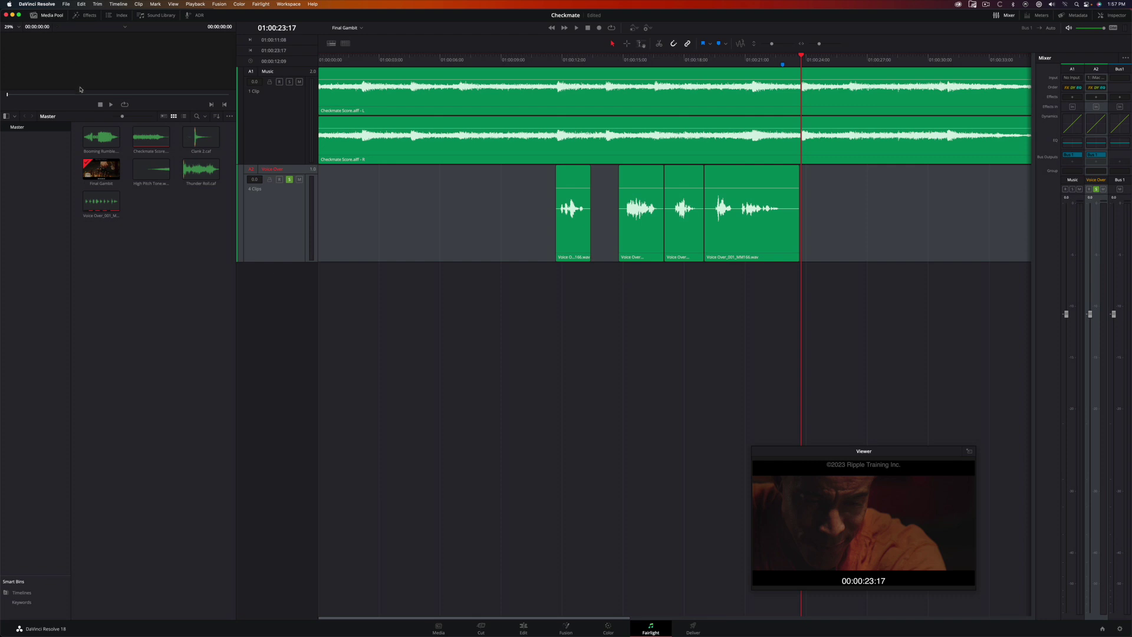
pyautogui.click(100, 137)
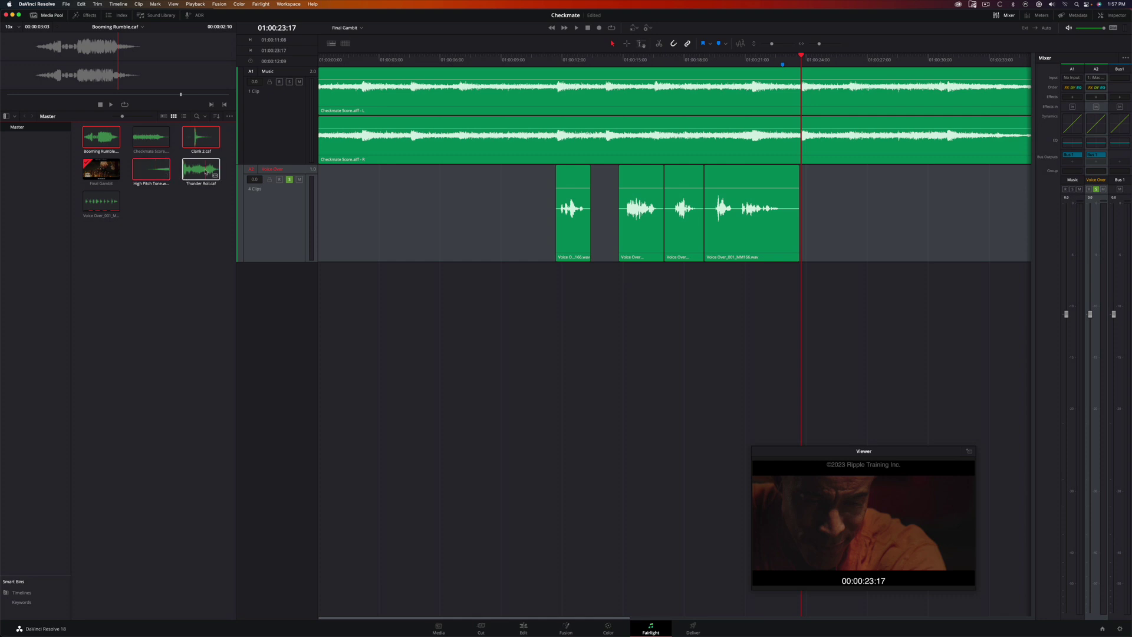
pyautogui.moveTo(205, 172); pyautogui.dragTo(321, 354)
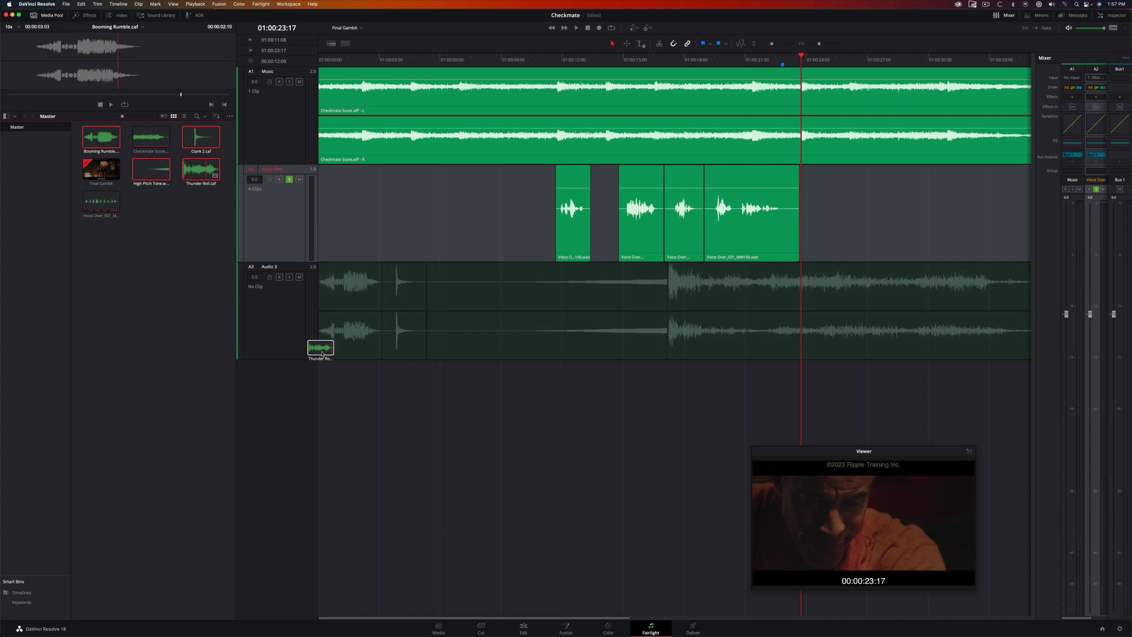
pyautogui.press('super')
pyautogui.moveTo(321, 354); pyautogui.dragTo(322, 354)
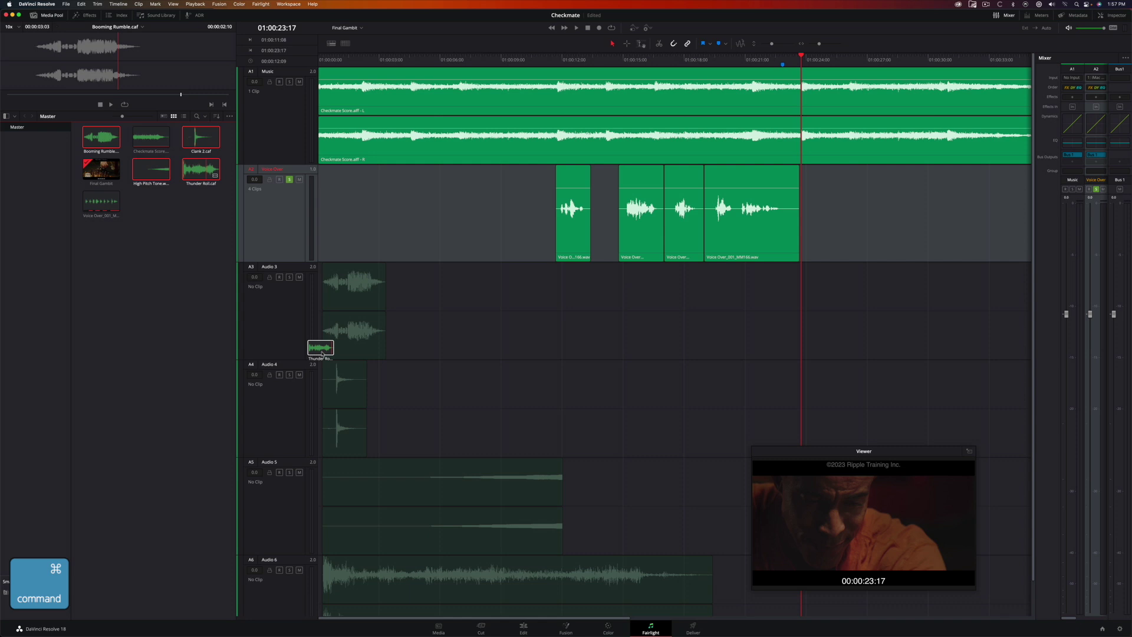
pyautogui.moveTo(322, 354); pyautogui.dragTo(322, 354)
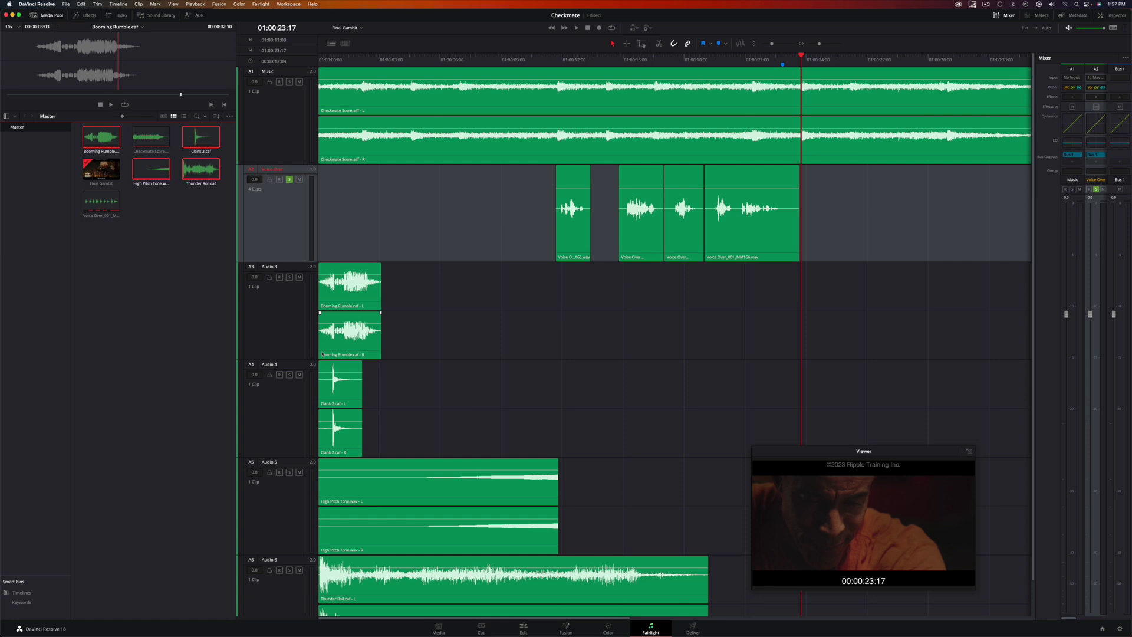
# Step: Reduce the track heights and show the Tracks index in place of the media pool
pyautogui.press('shift+super+Down')
pyautogui.press('shift+super+Down')
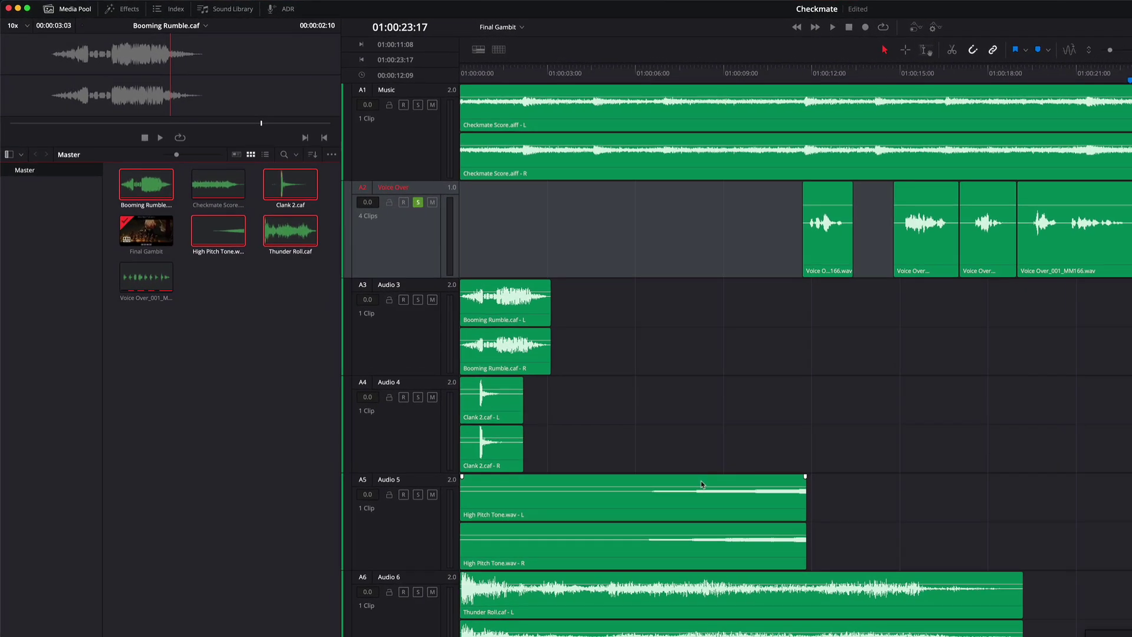
pyautogui.click(175, 10)
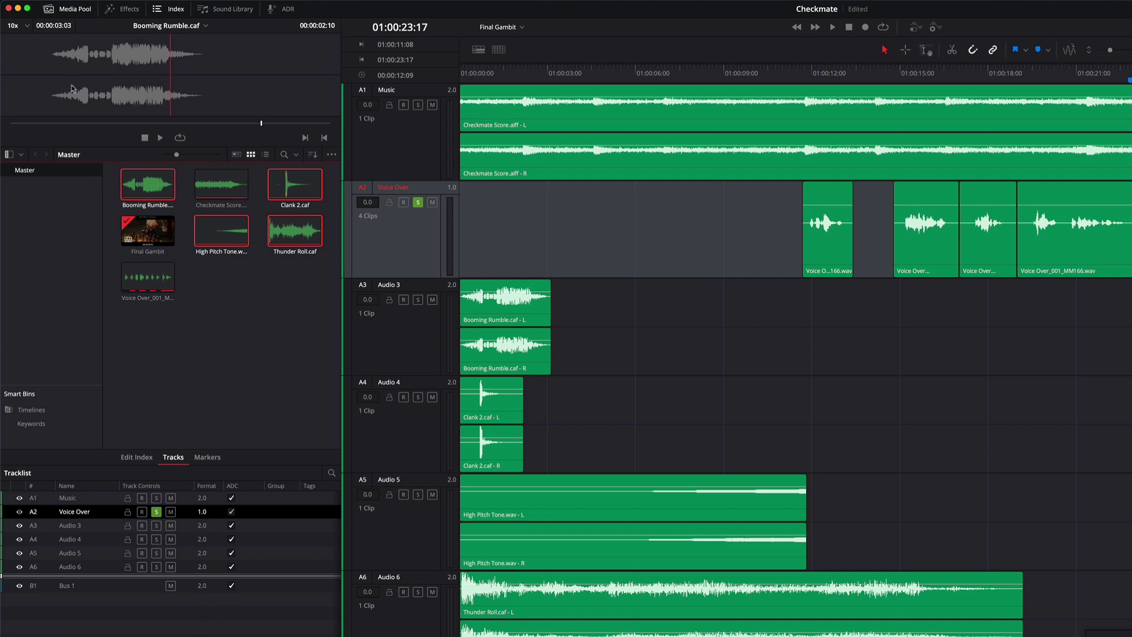
pyautogui.click(59, 10)
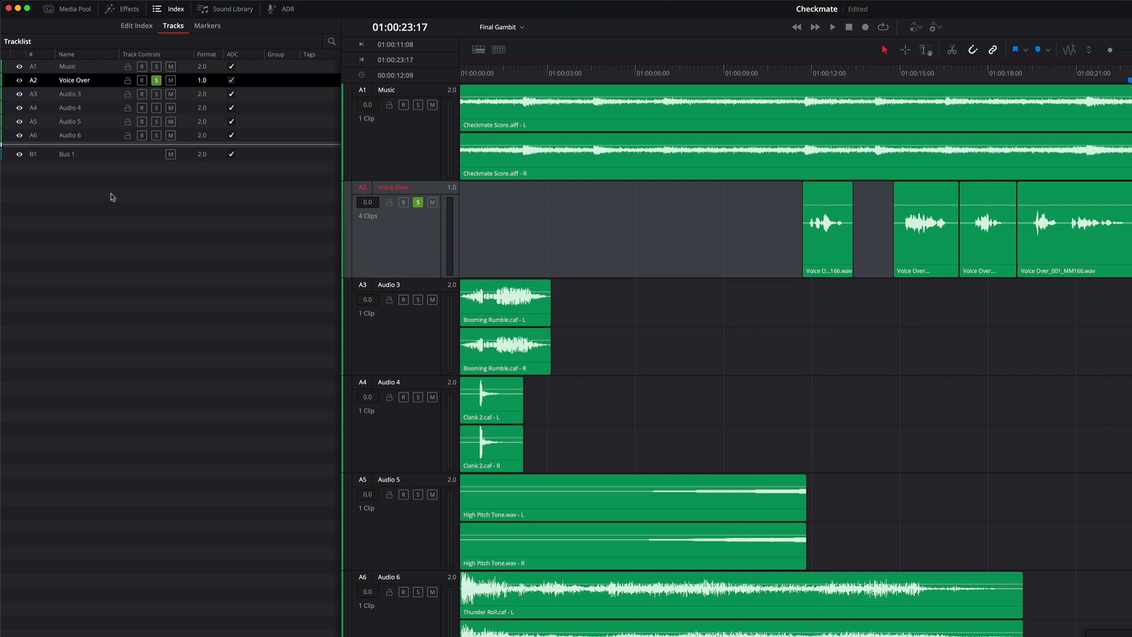
# Step: Browse the Edit Index by jumping to the clips of events 2 to 6, and return to the track list
pyautogui.click(128, 27)
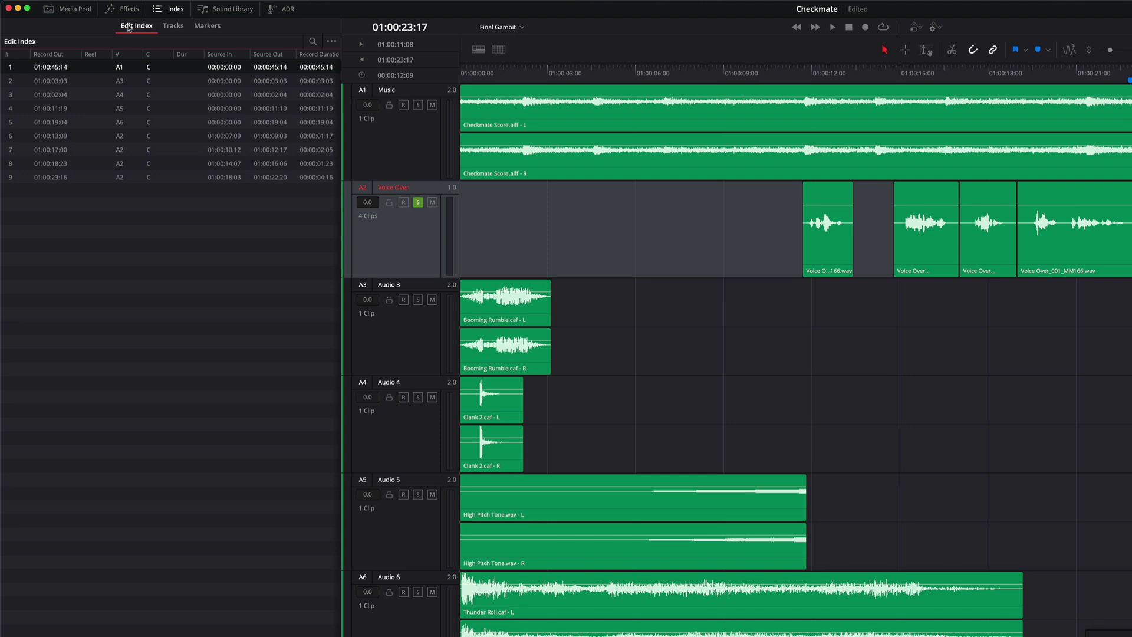
pyautogui.click(69, 83)
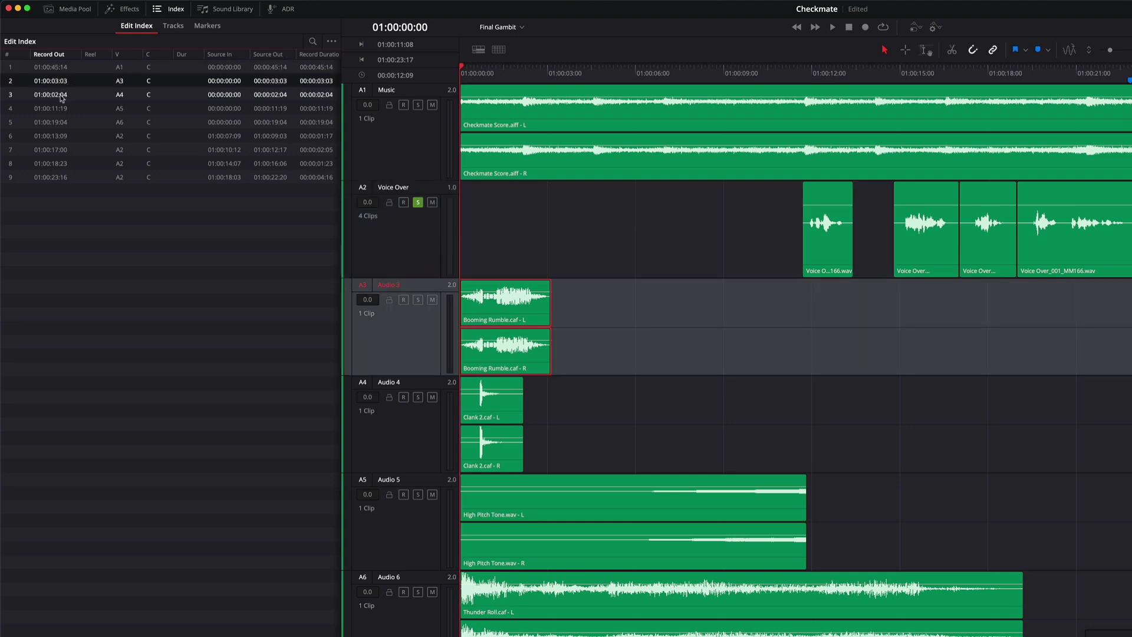
pyautogui.click(61, 95)
pyautogui.click(59, 109)
pyautogui.click(57, 122)
pyautogui.click(56, 135)
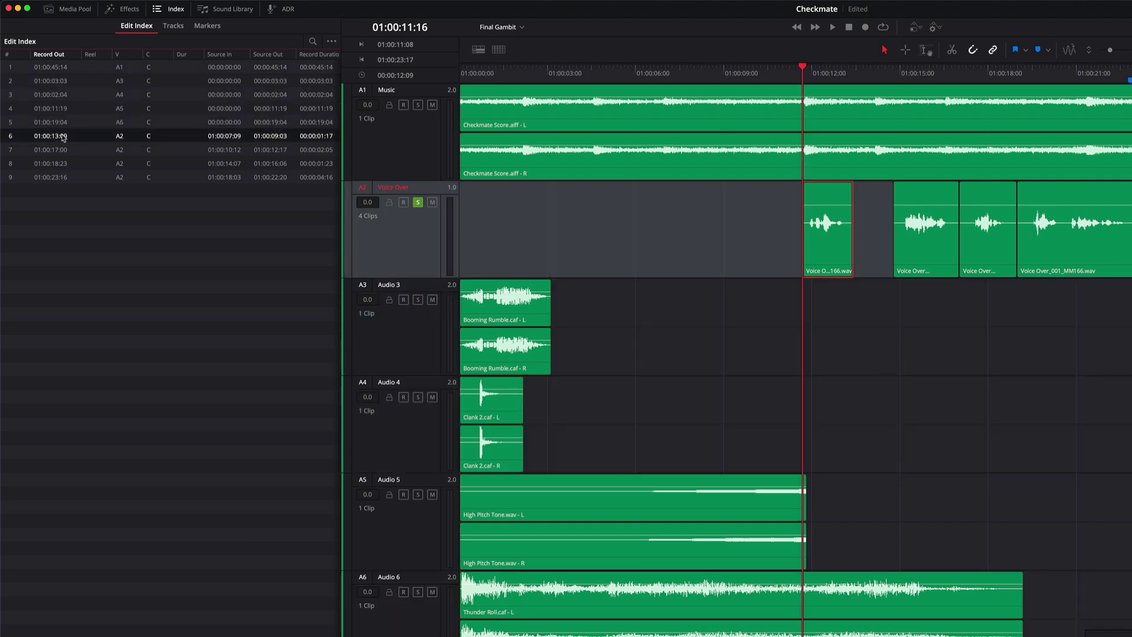
pyautogui.click(173, 27)
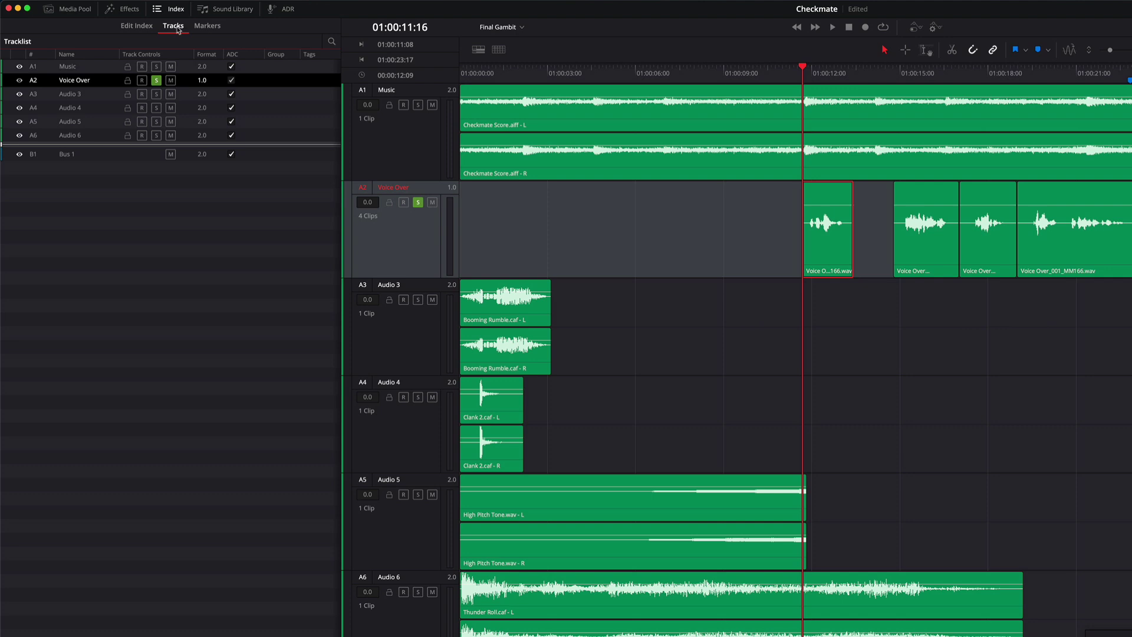
# Step: Select Audio 3 and Audio 4 from the track list, and Music and Audio 3 from their timeline headers
pyautogui.click(66, 95)
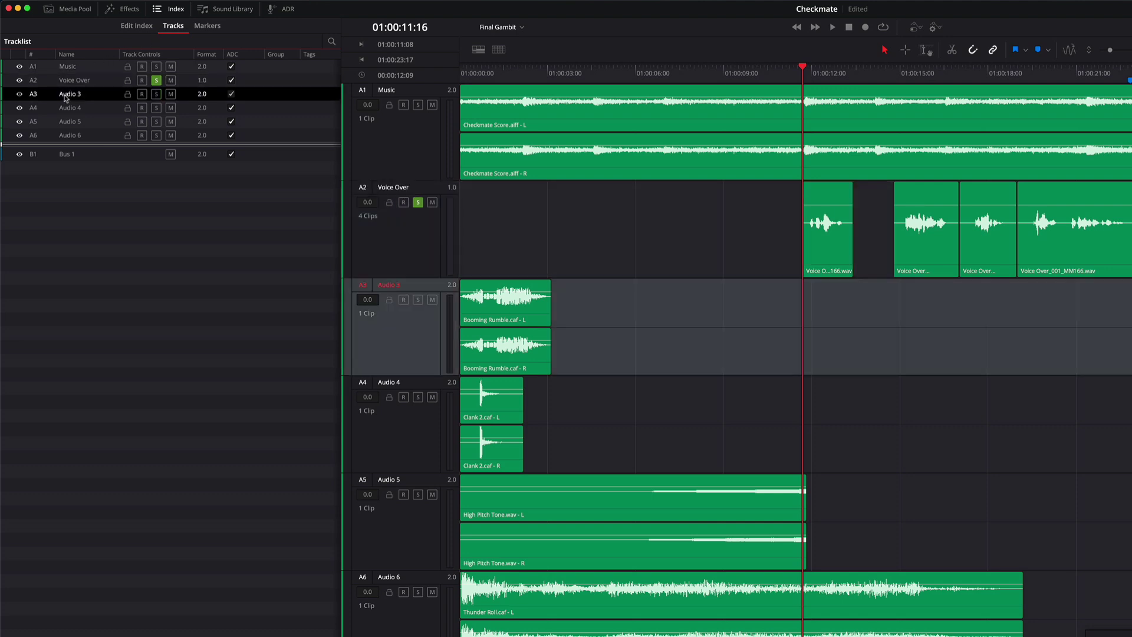
pyautogui.click(66, 107)
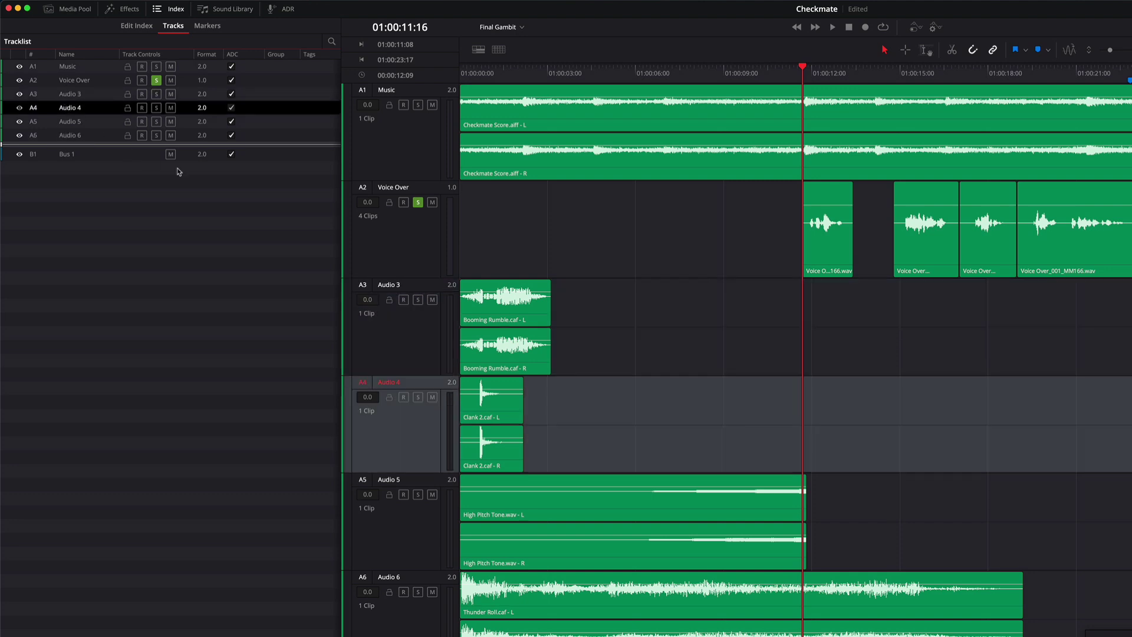
pyautogui.click(380, 243)
pyautogui.click(398, 159)
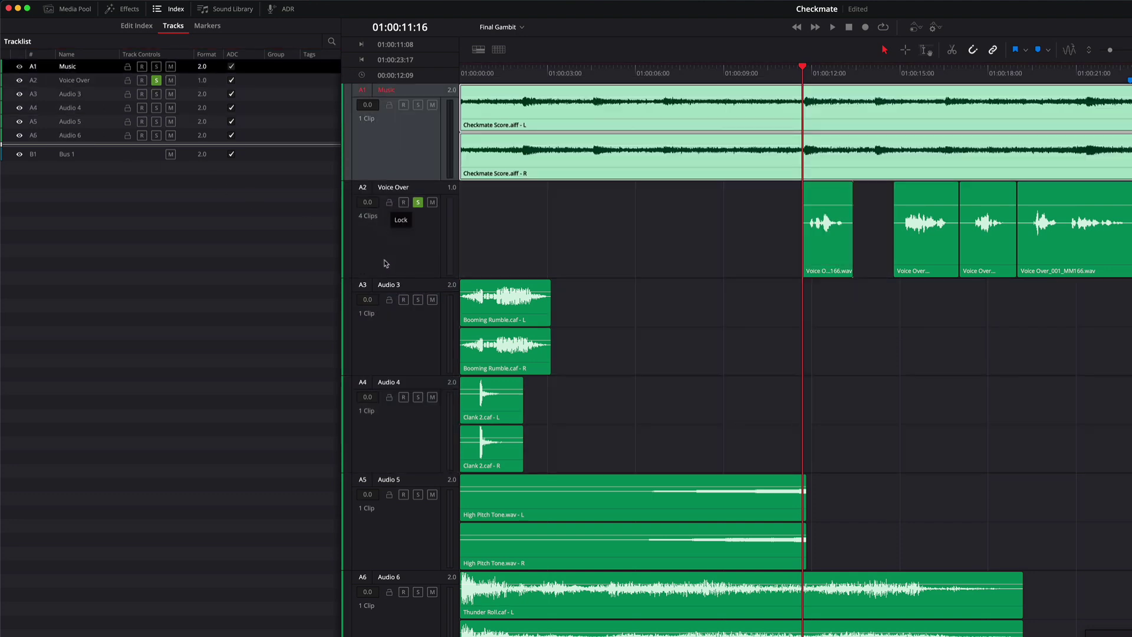
pyautogui.click(397, 346)
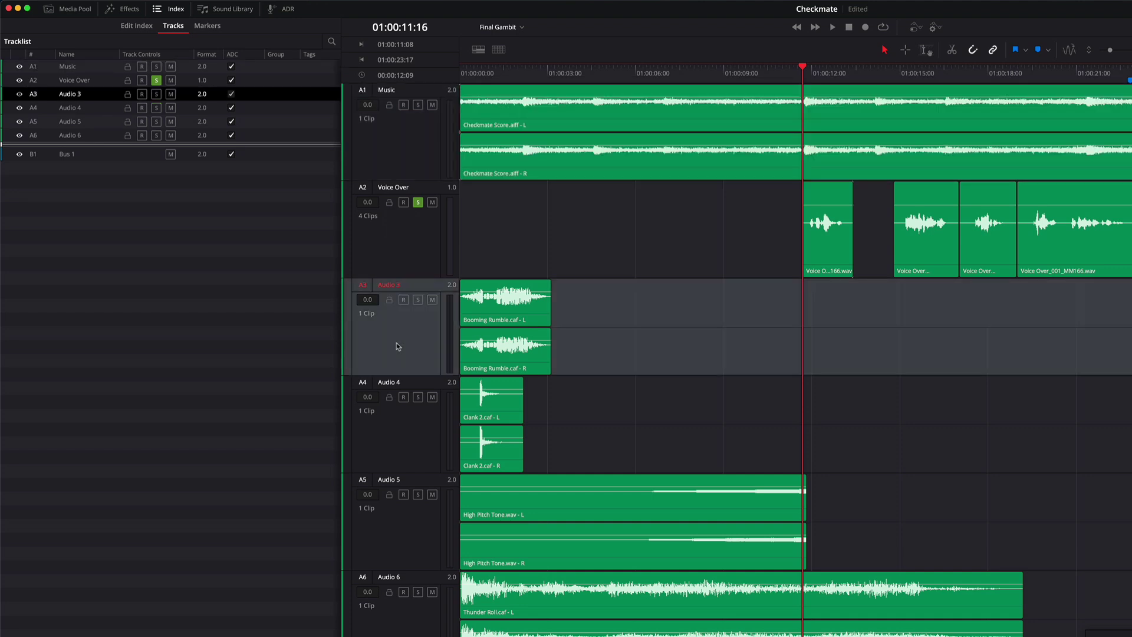
# Step: Rename tracks A3 to A6 in the track list as SFX-1, SFX-2, TONE and THUNDER
pyautogui.doubleClick(71, 93)
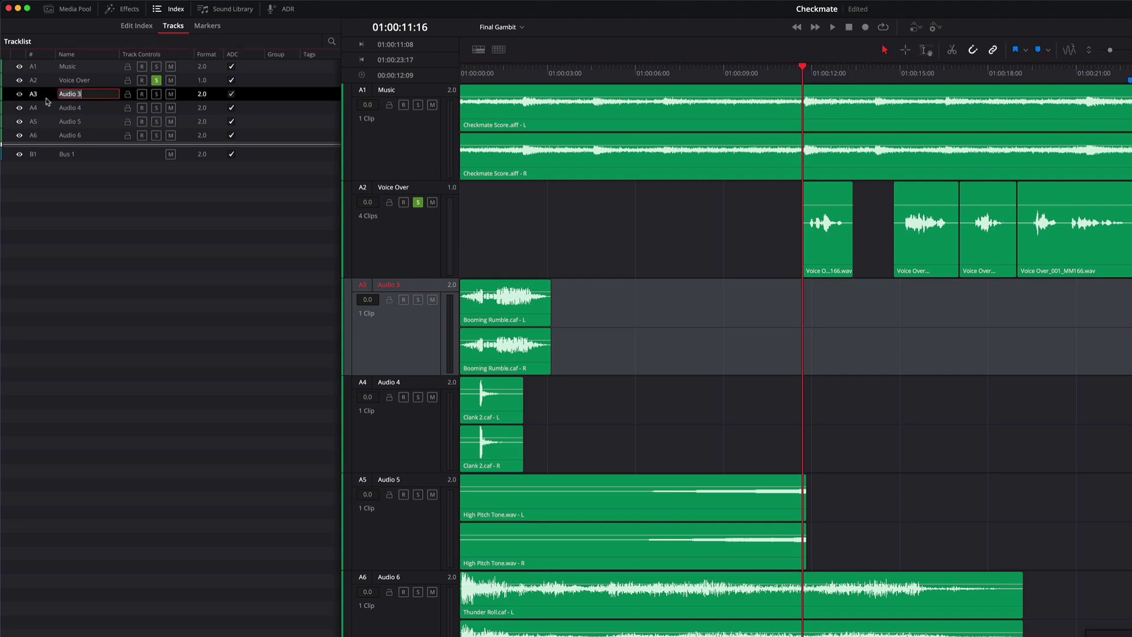
pyautogui.write('SFX-1')
pyautogui.press('Tab')
pyautogui.write('SFX-2')
pyautogui.press('Tab')
pyautogui.write('T')
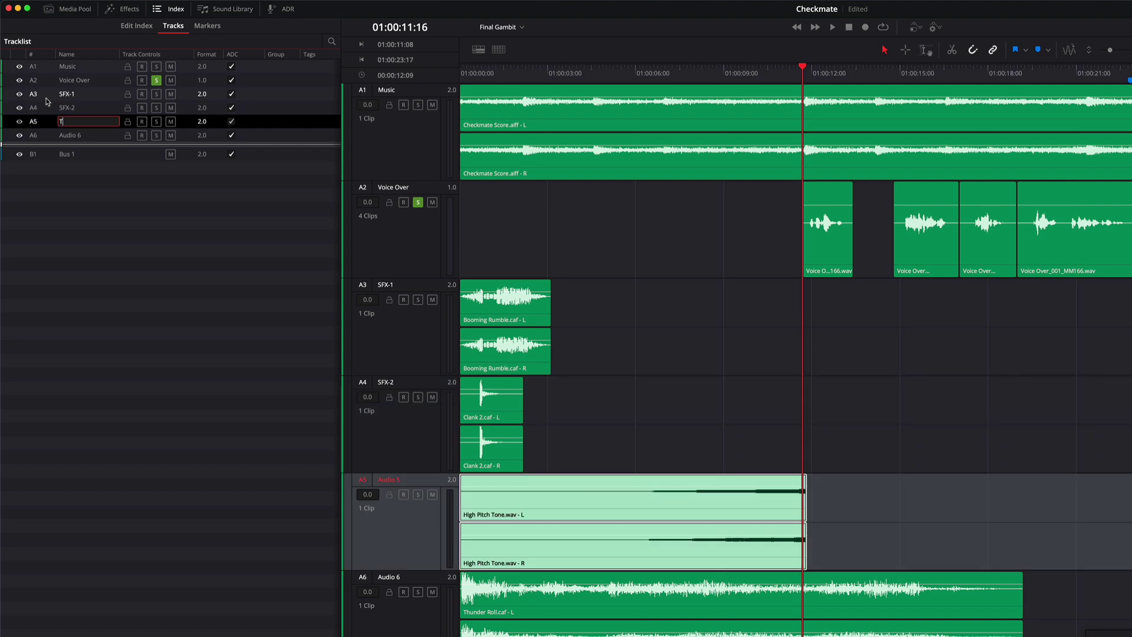
pyautogui.write('ONE')
pyautogui.press('Tab')
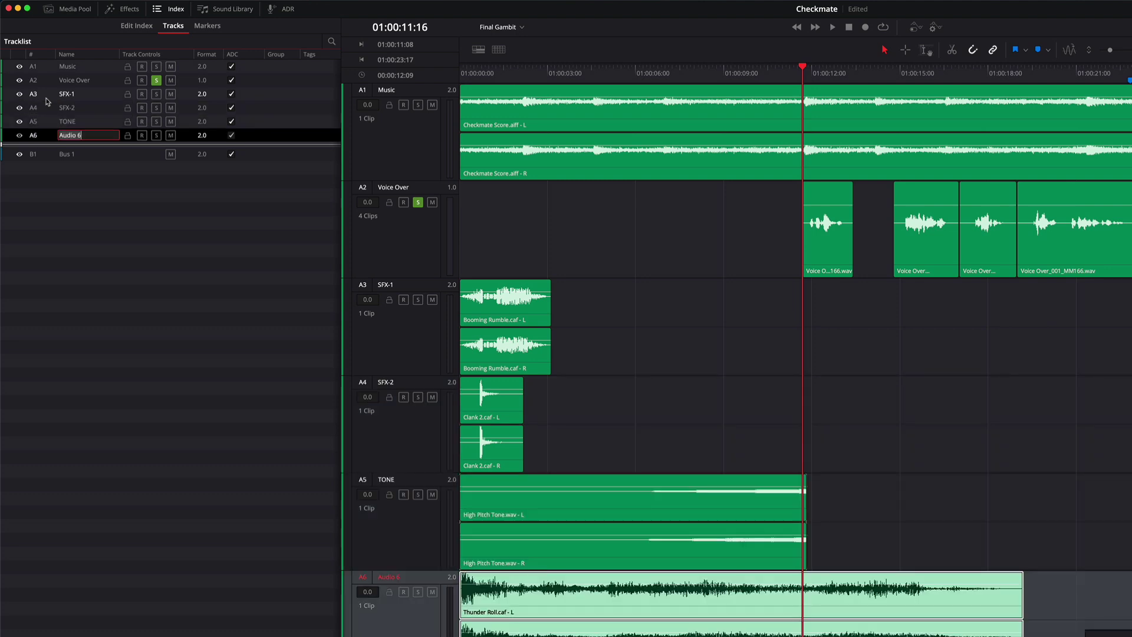
pyautogui.write('THUNDER')
pyautogui.press('Return')
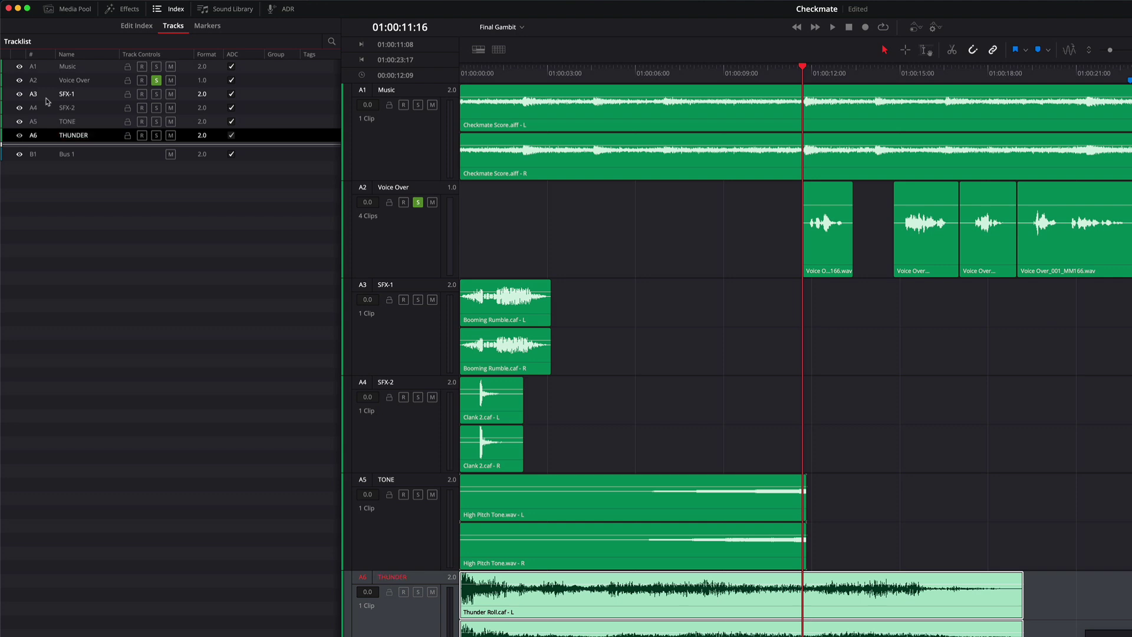
# Step: Hide the Voice Over, SFX-1 and SFX-2 tracks in the timeline and show them again
pyautogui.click(19, 81)
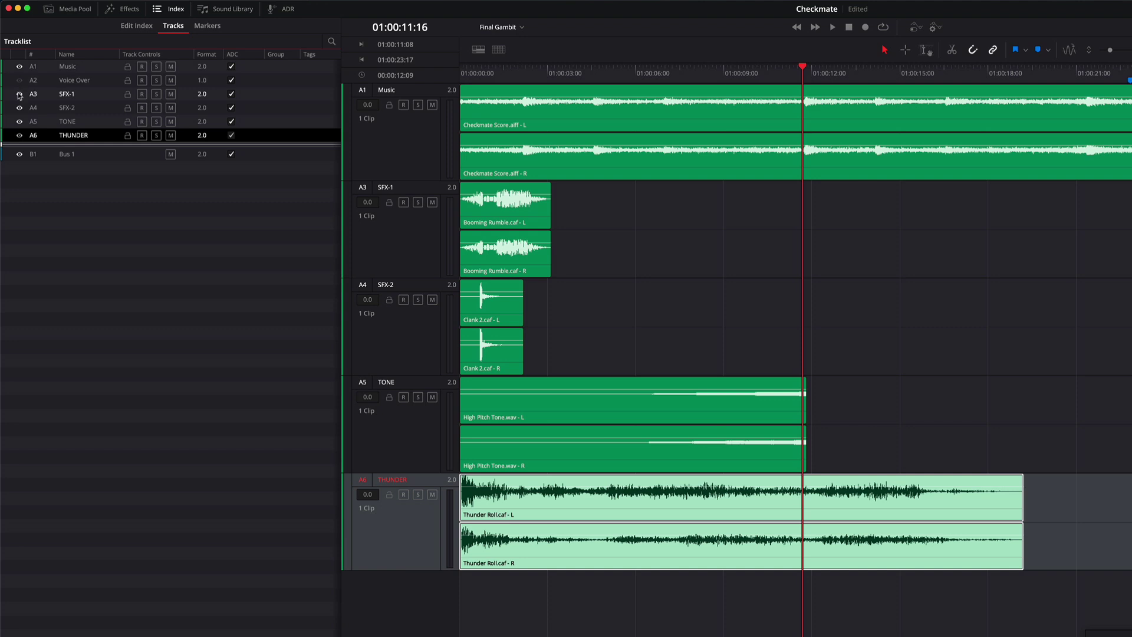
pyautogui.click(19, 94)
pyautogui.click(19, 108)
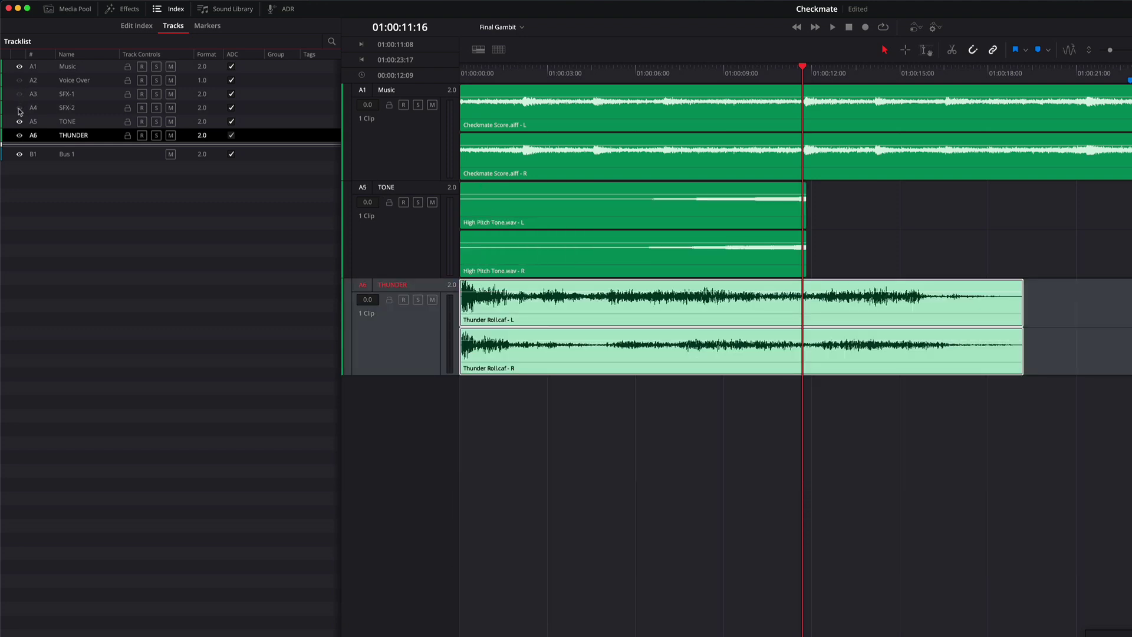
pyautogui.click(19, 108)
pyautogui.click(19, 94)
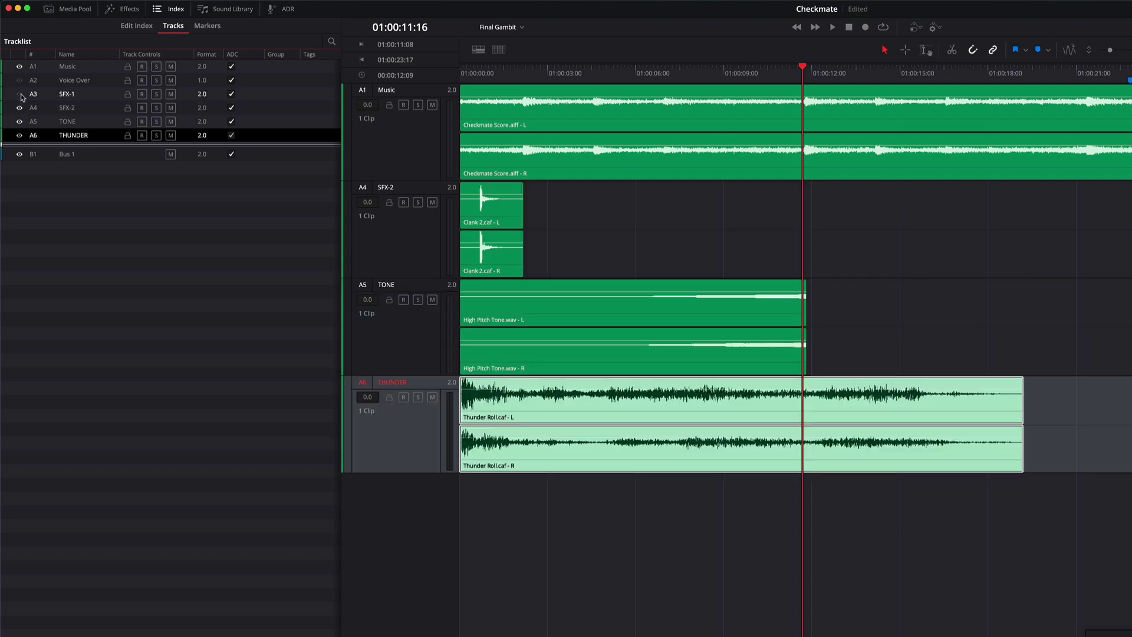
pyautogui.click(19, 81)
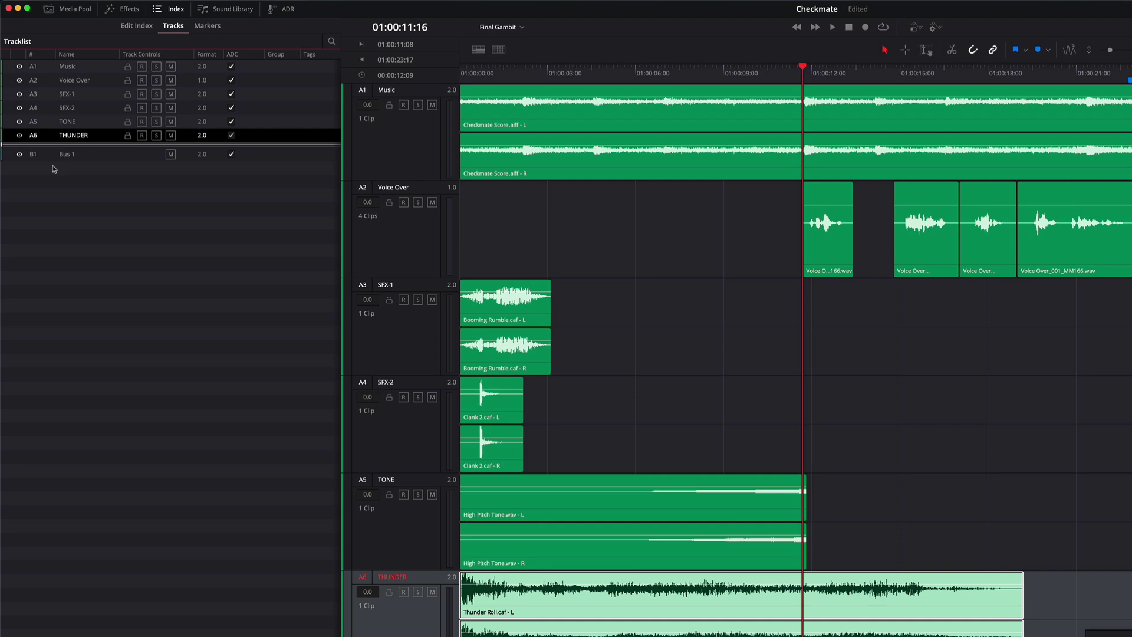
# Step: Move the Music track below THUNDER in the track list, and change the SFX-1 and SFX-2 track colour to Yellow
pyautogui.click(95, 69)
pyautogui.moveTo(95, 69); pyautogui.dragTo(90, 138)
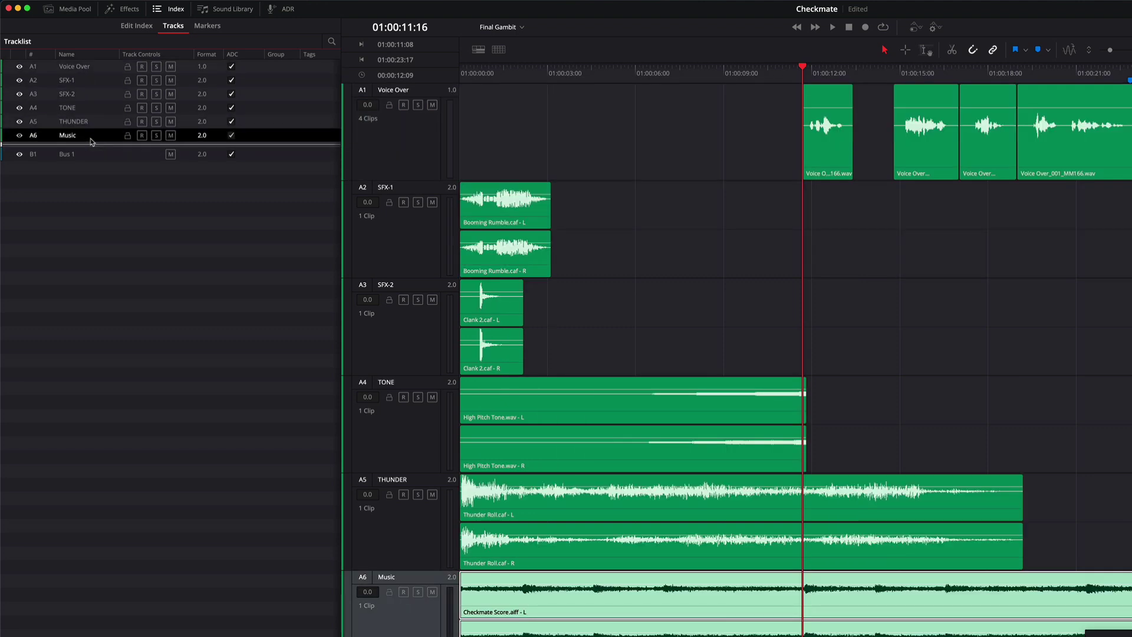
pyautogui.click(97, 85)
pyautogui.keyDown('shift'); pyautogui.click(95, 94); pyautogui.keyUp('shift')
pyautogui.rightClick(95, 94)
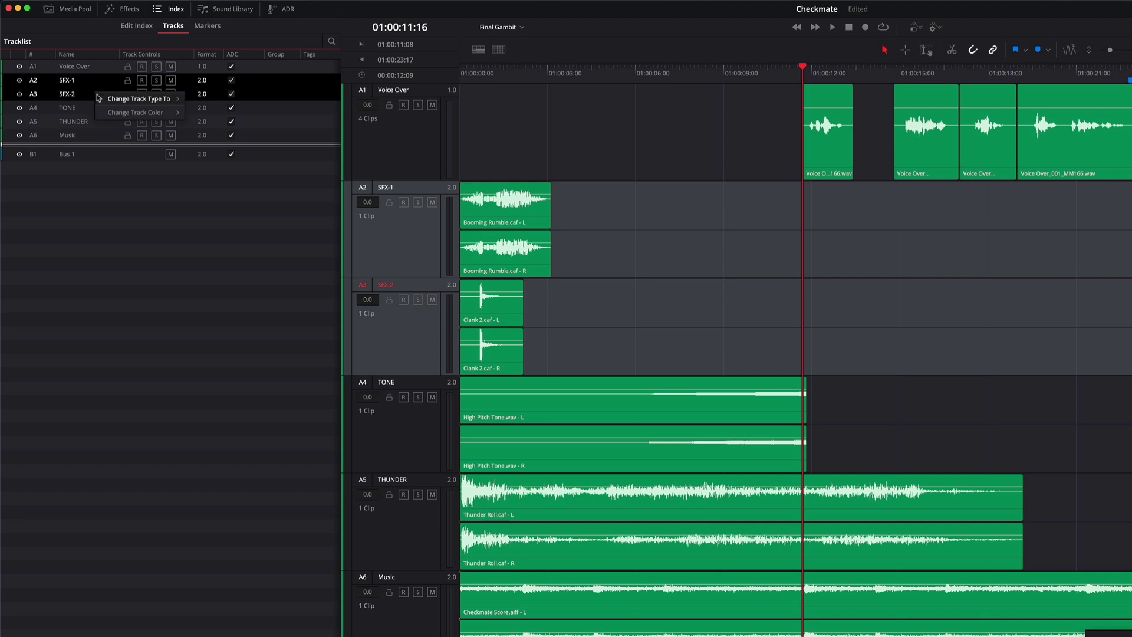
pyautogui.moveTo(106, 111)
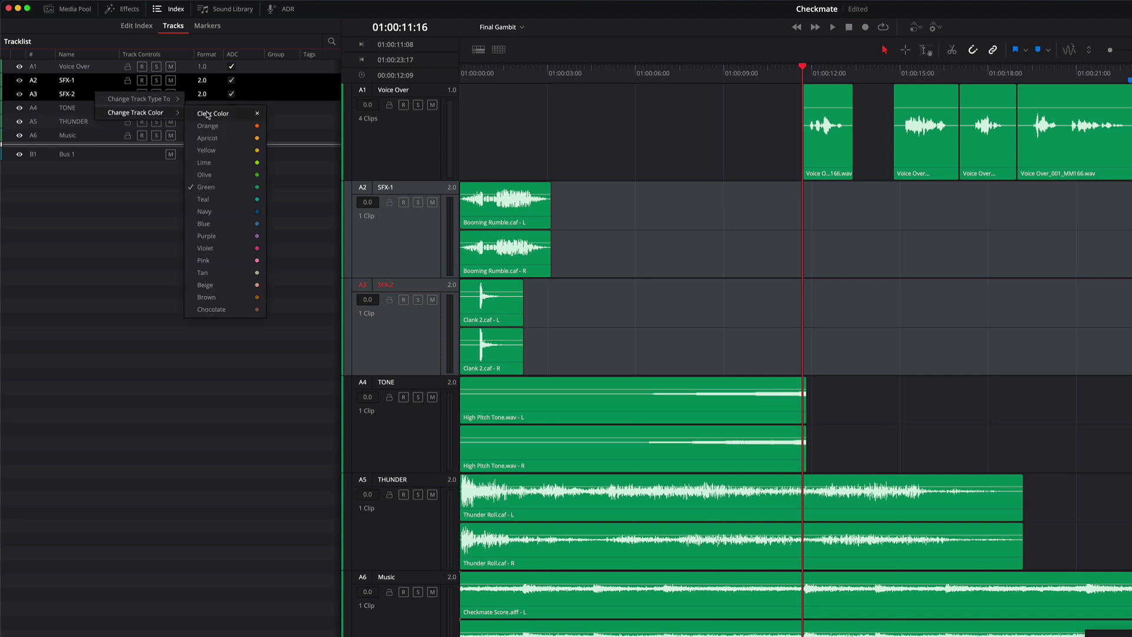
pyautogui.click(205, 151)
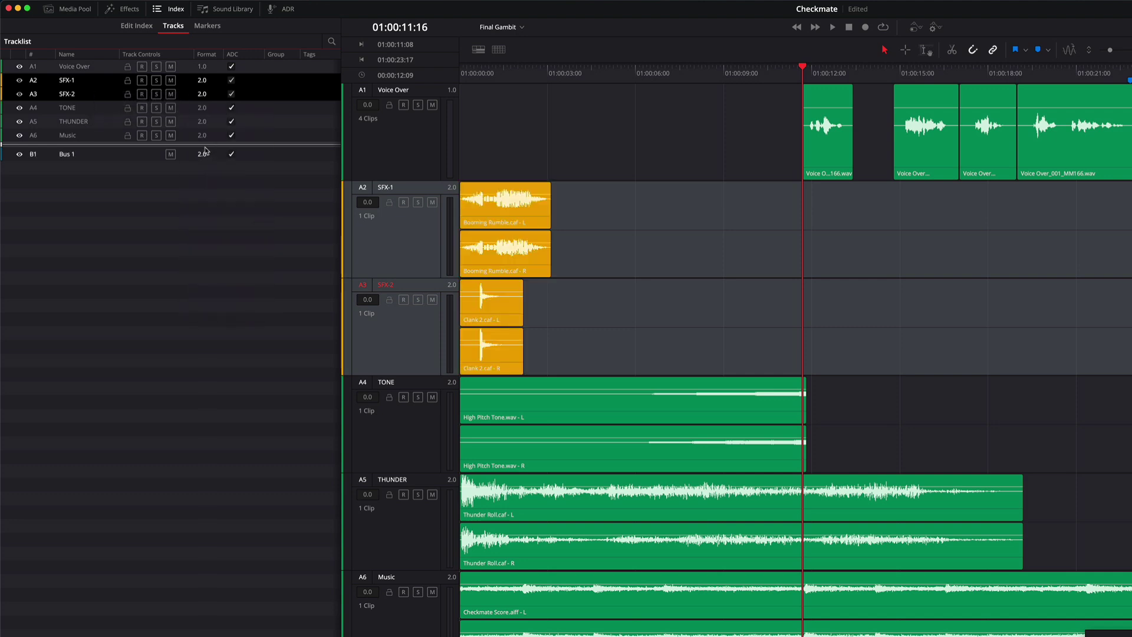
# Step: Change the track colour of TONE and THUNDER together to Navy
pyautogui.click(101, 111)
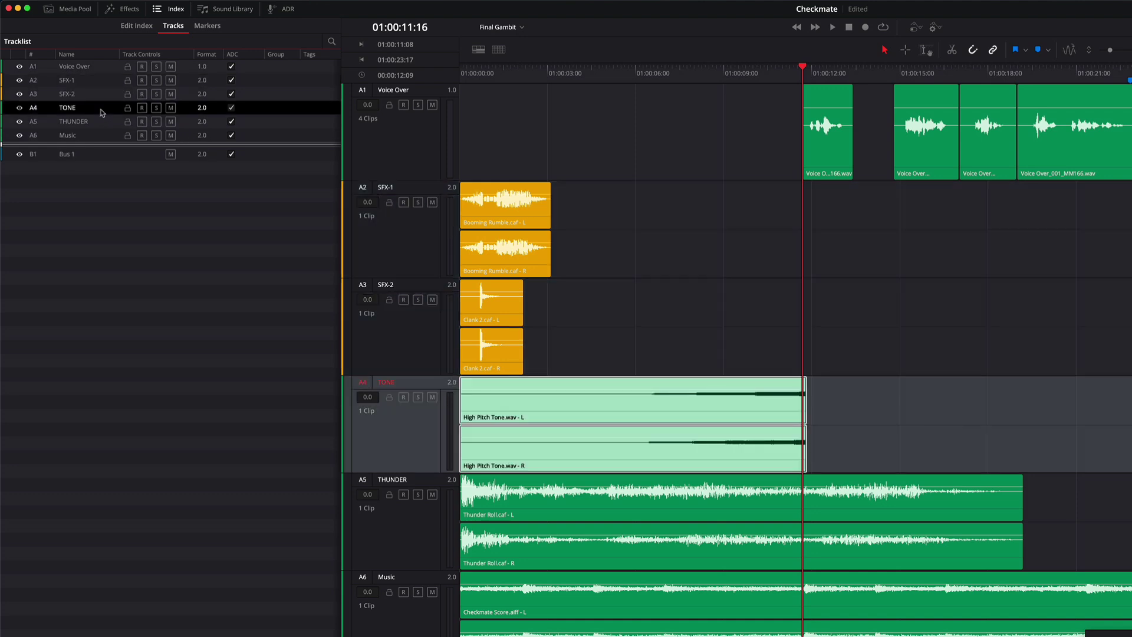
pyautogui.keyDown('shift'); pyautogui.click(97, 123); pyautogui.keyUp('shift')
pyautogui.rightClick(97, 124)
pyautogui.moveTo(116, 143)
pyautogui.click(218, 234)
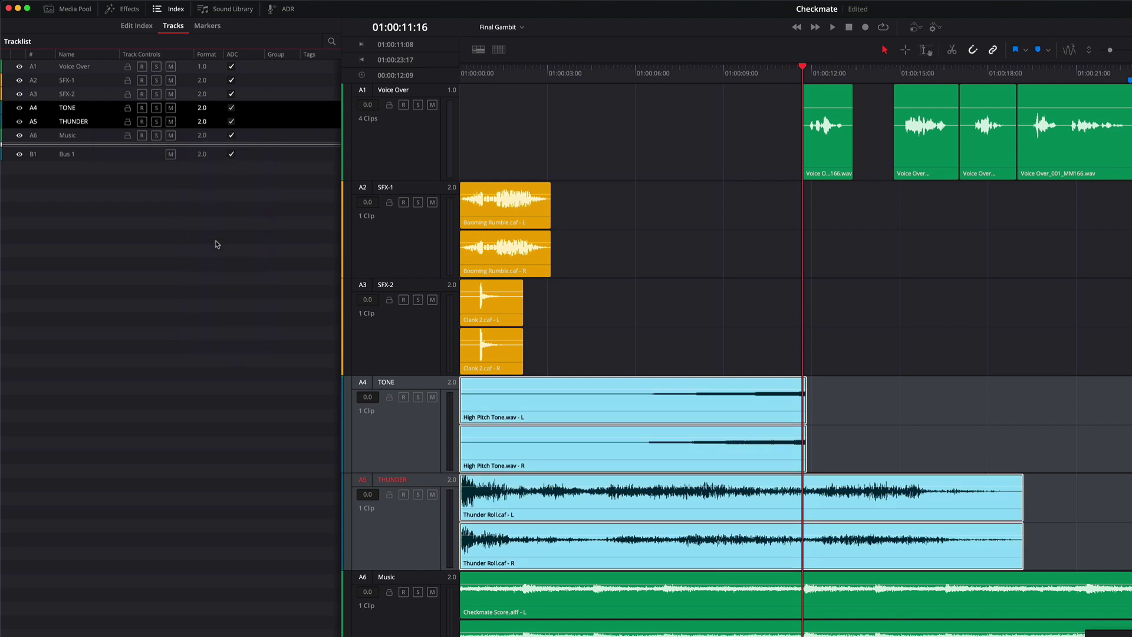
# Step: Change the Music track's colour to Pink and clear the track selection
pyautogui.click(90, 140)
pyautogui.rightClick(90, 141)
pyautogui.moveTo(148, 159)
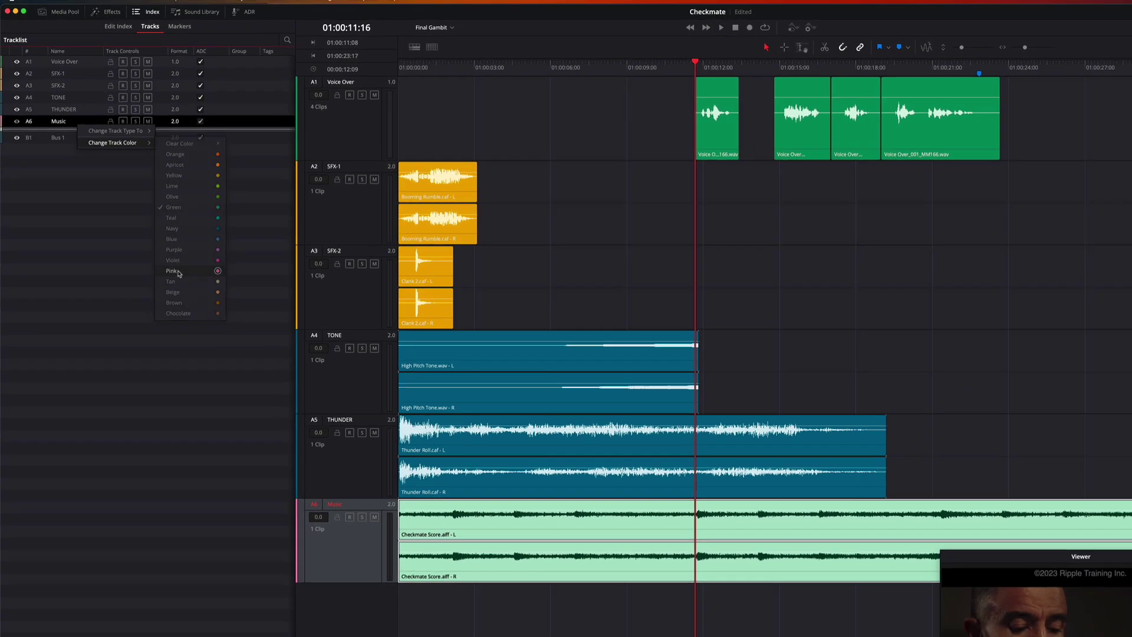
pyautogui.click(218, 308)
pyautogui.click(142, 225)
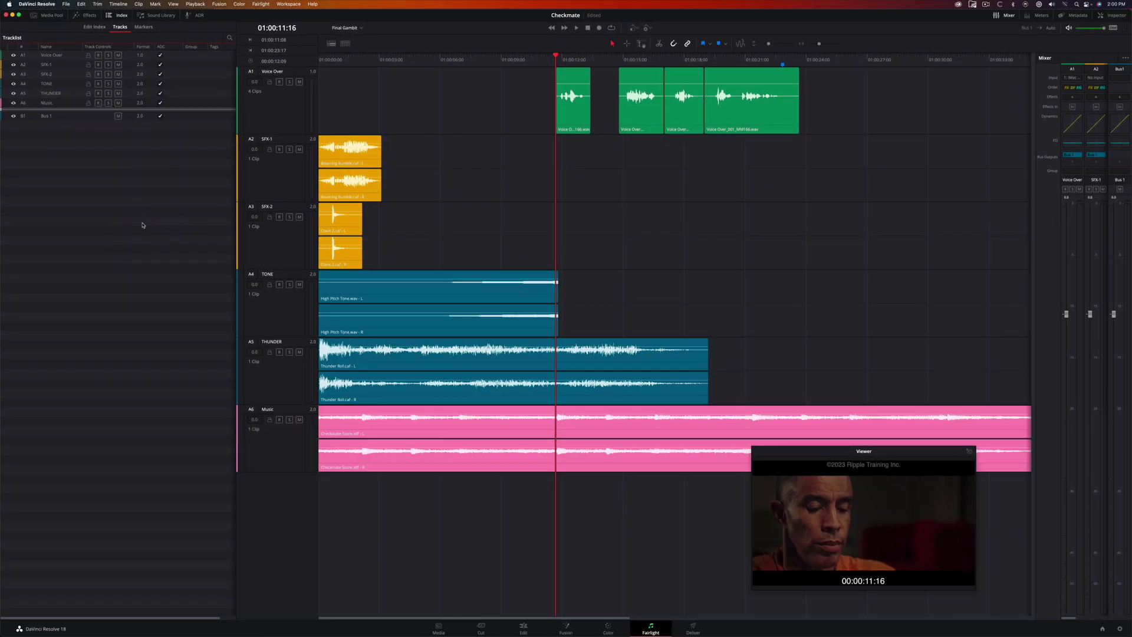
# Step: Fit the whole timeline in the view and play it back, stopping at 01:00:40:17
pyautogui.hotkey('shift', 'z')
pyautogui.press('space')
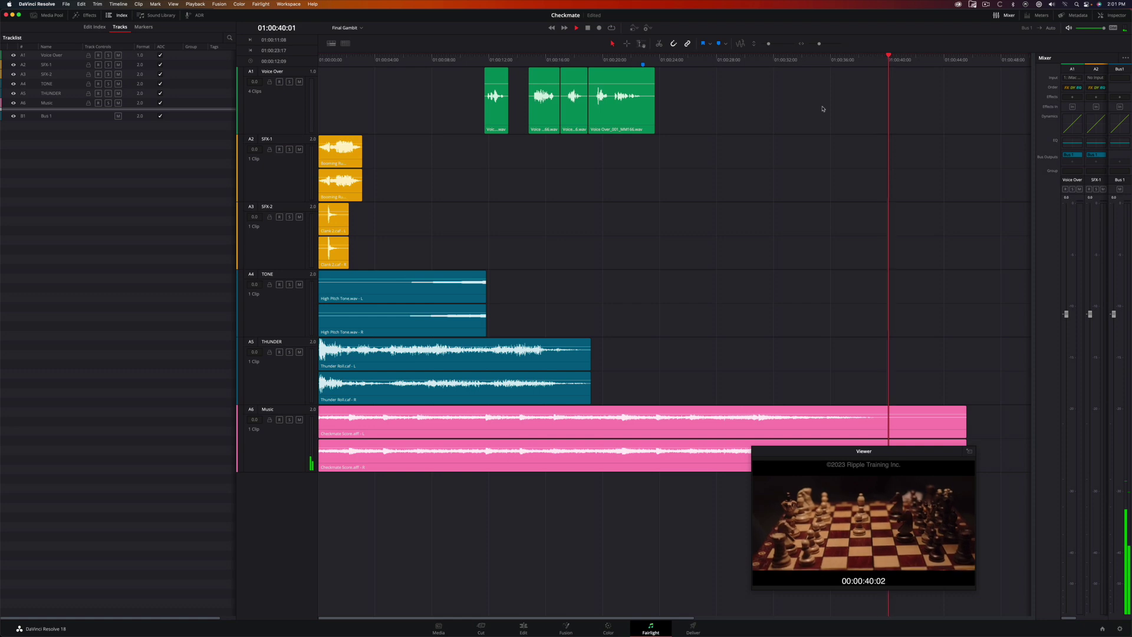
pyautogui.press('space')
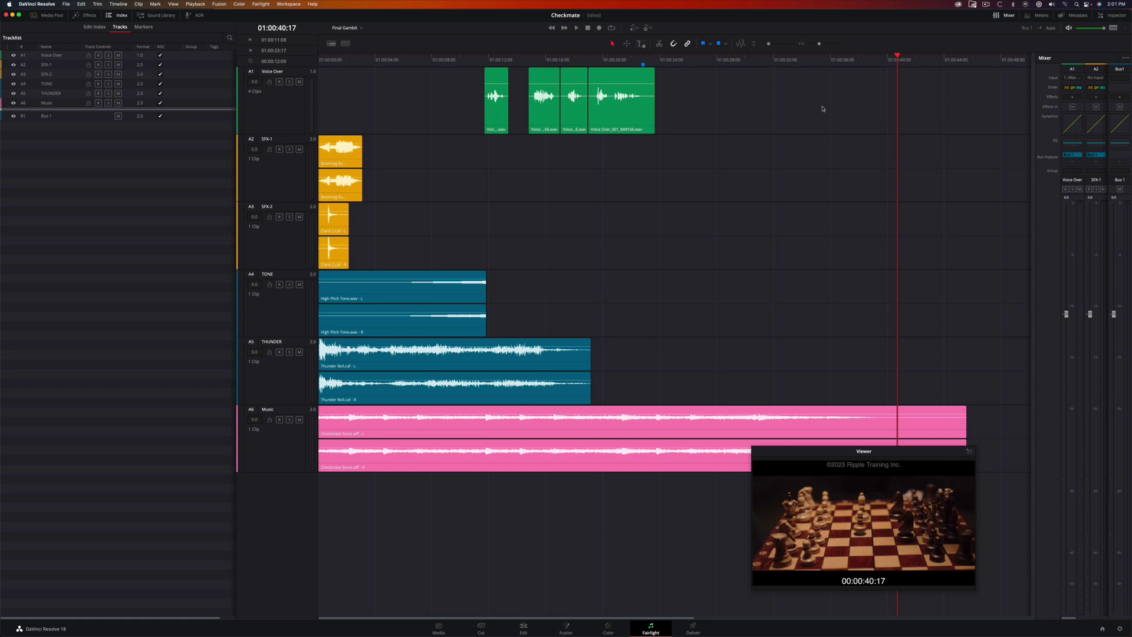
# Step: Return to the timeline start, solo the SFX-1 track and play its Booming Rumble clip
pyautogui.press('Home')
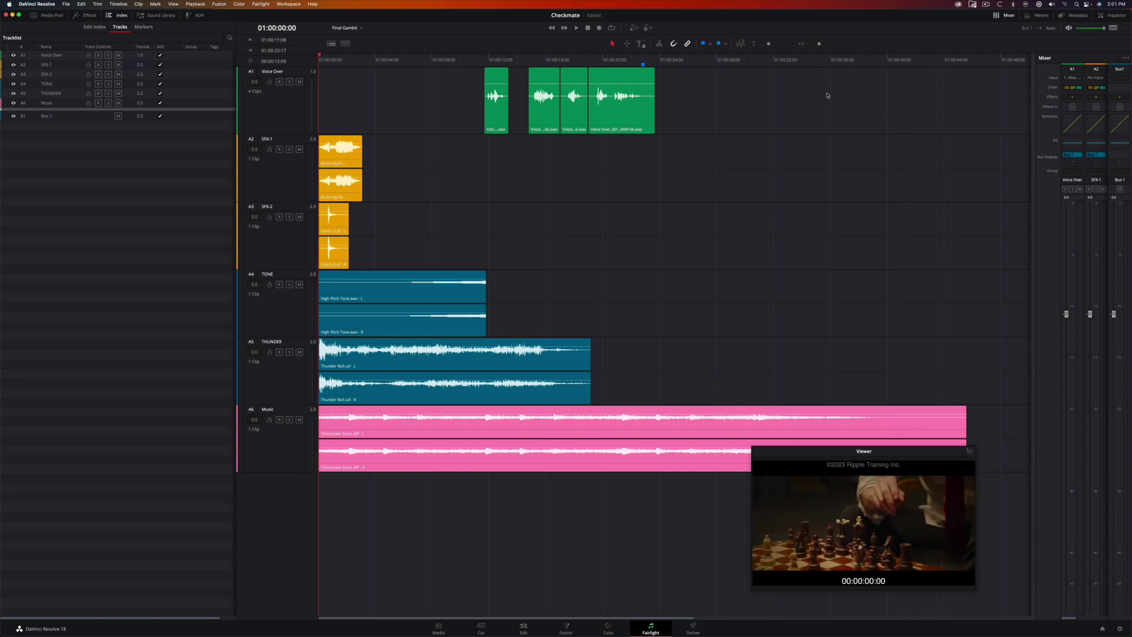
pyautogui.scroll(4, 827, 95)
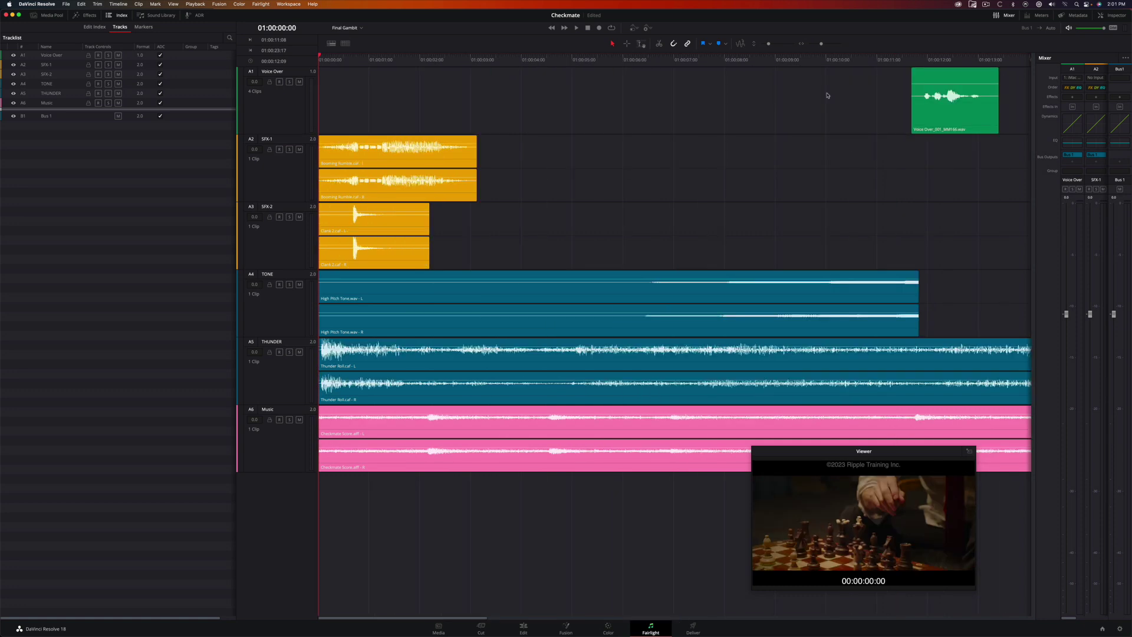
pyautogui.click(289, 150)
pyautogui.press('space')
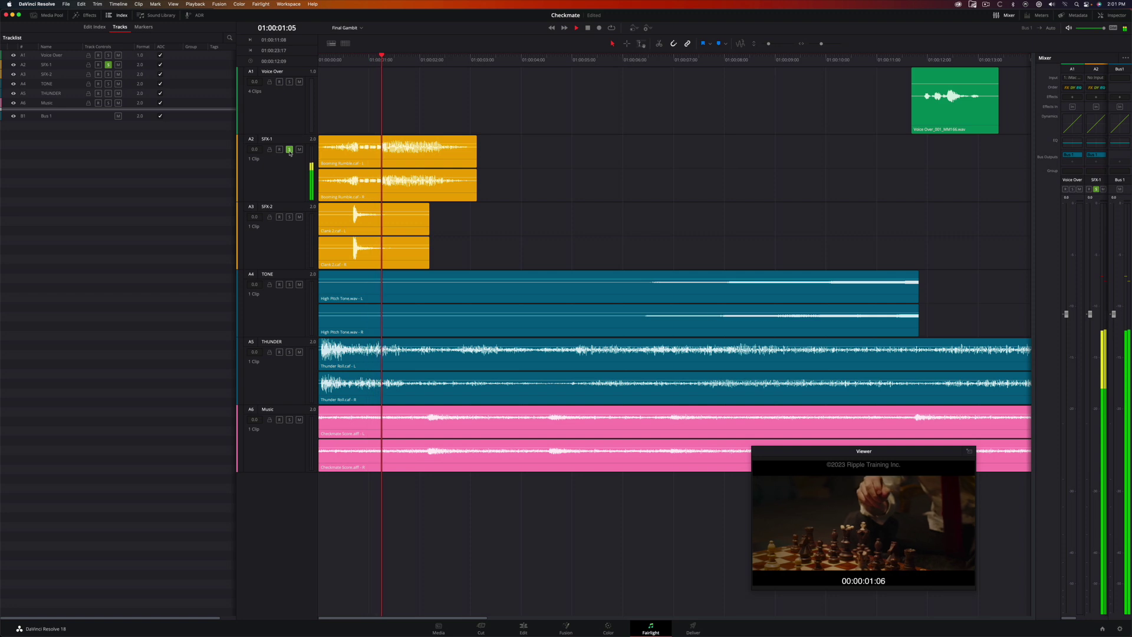
pyautogui.press('space')
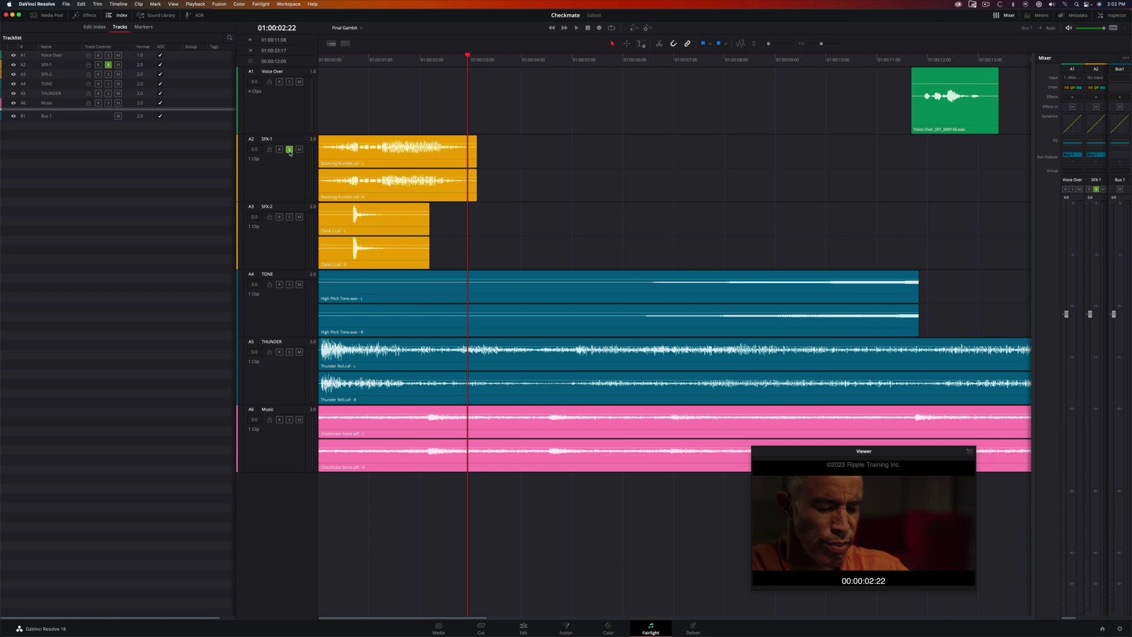
# Step: Try splitting the clips on all tracks at 01:00:01:05, and undo the split
pyautogui.moveTo(406, 64); pyautogui.dragTo(381, 76)
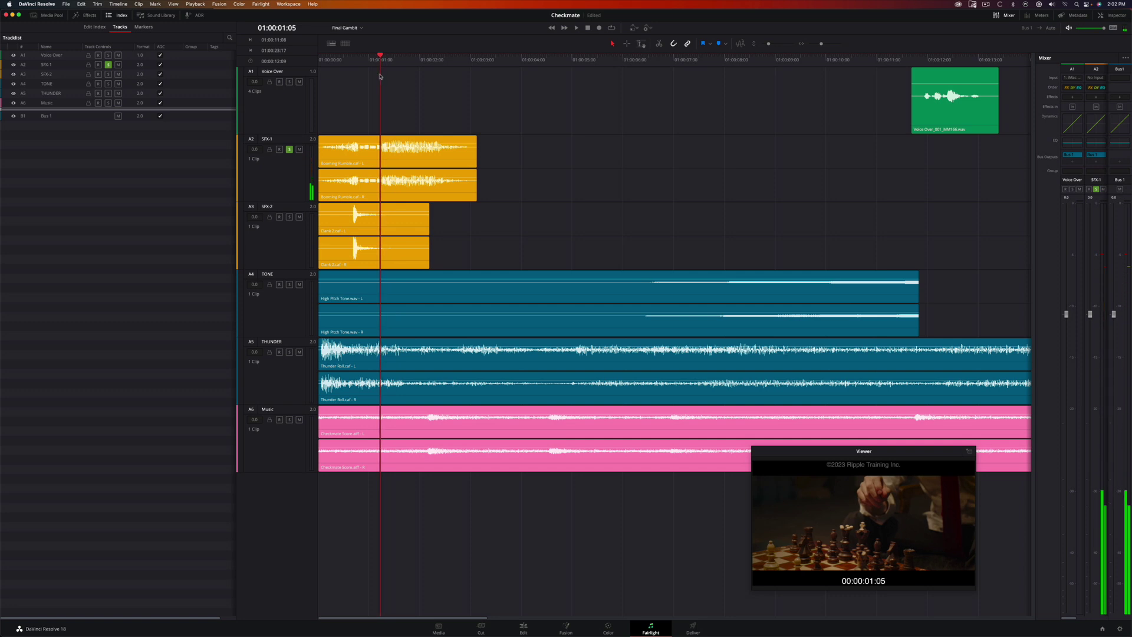
pyautogui.press('super+b')
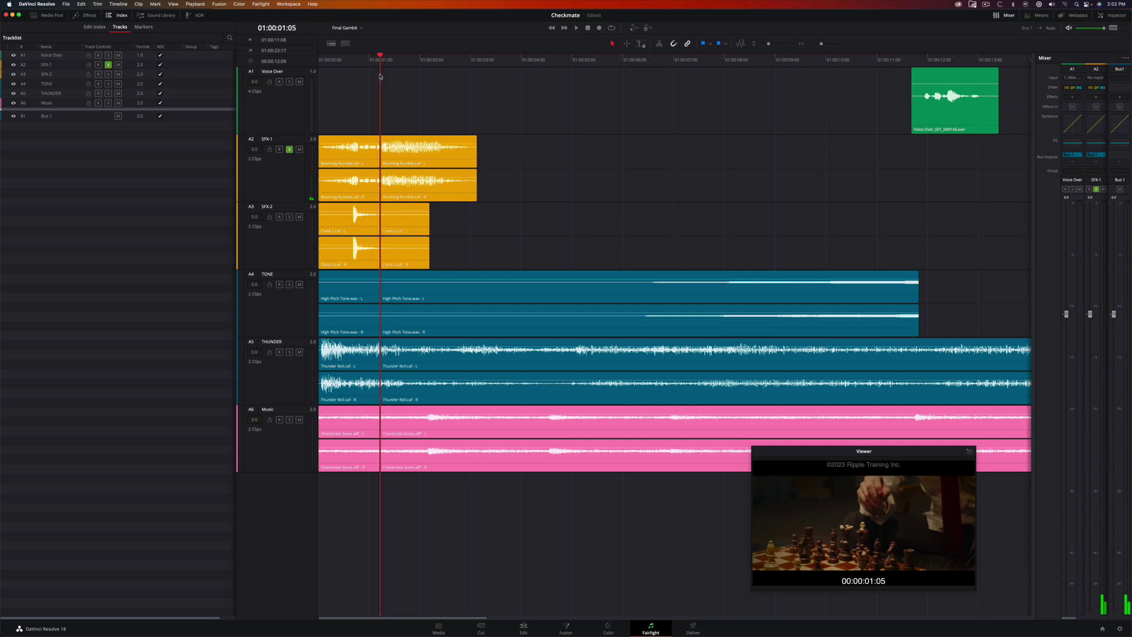
pyautogui.moveTo(381, 61); pyautogui.dragTo(370, 63)
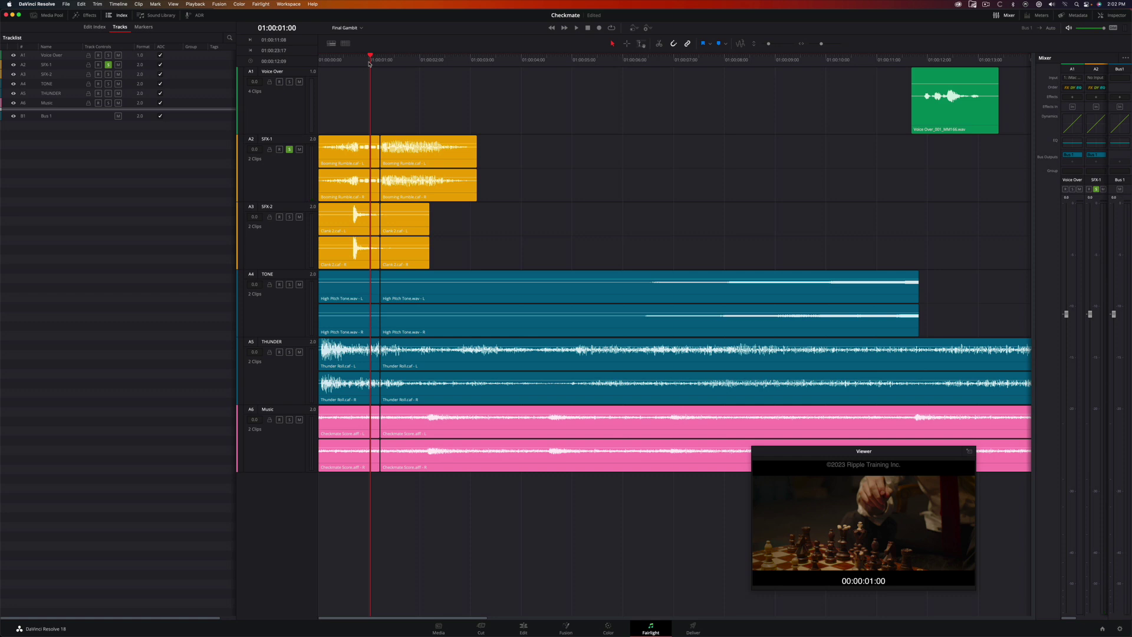
pyautogui.press('super+z')
# Step: Split only the Booming Rumble clip on the SFX-1 track at 01:00:01:05
pyautogui.moveTo(370, 63); pyautogui.dragTo(381, 62)
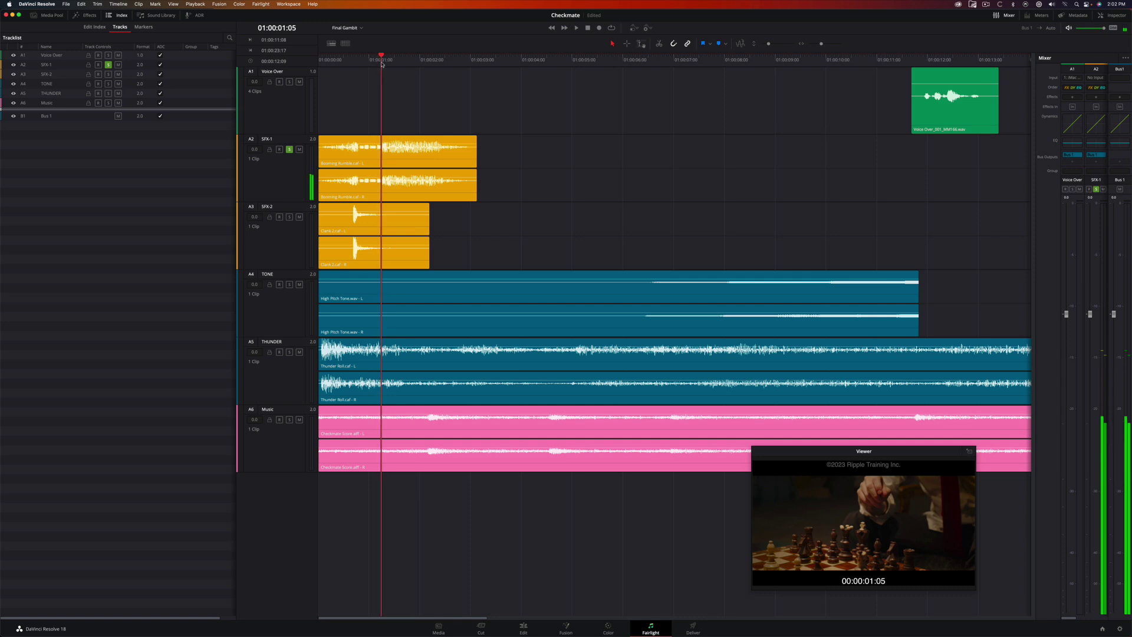
pyautogui.click(295, 171)
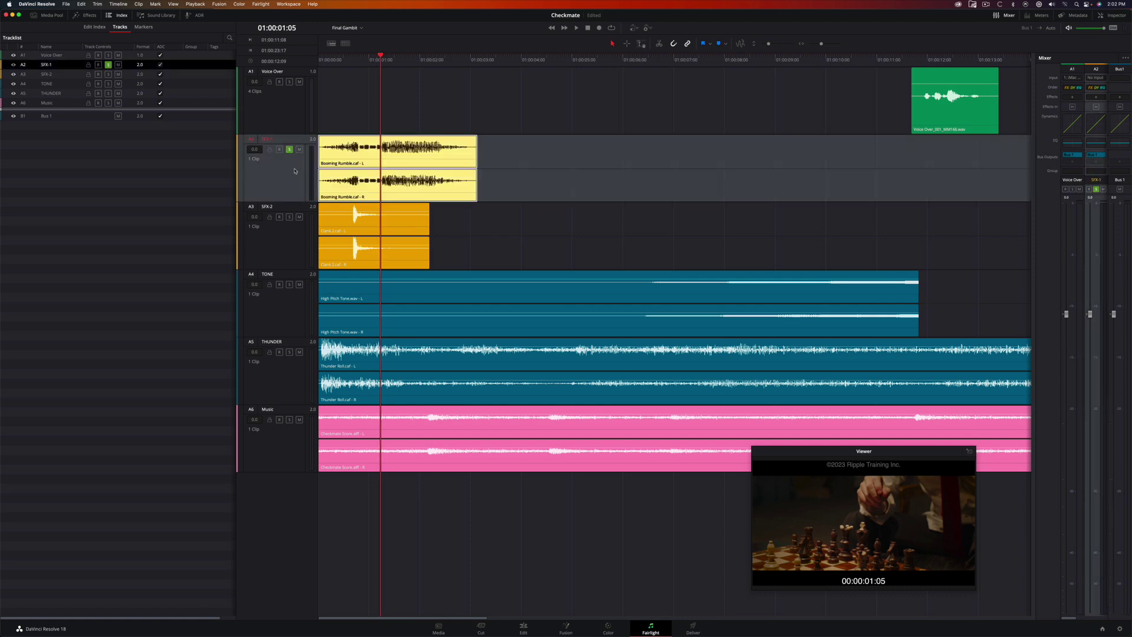
pyautogui.press('super+b')
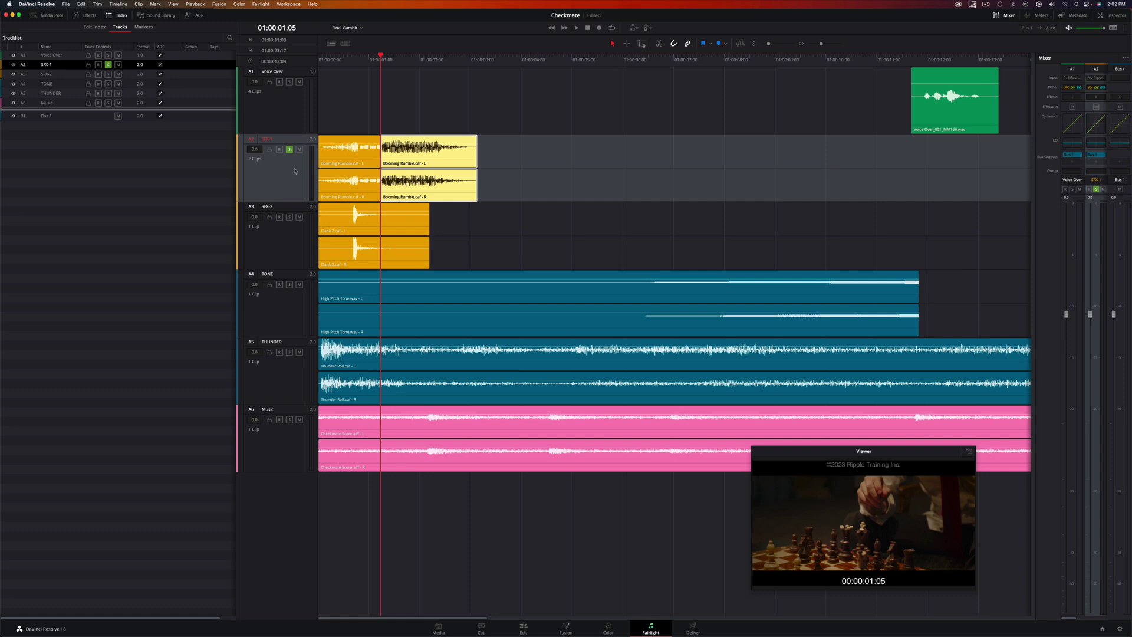
# Step: Delete the first part of the split Booming Rumble clip and put the playhead at the remaining part's start
pyautogui.click(357, 165)
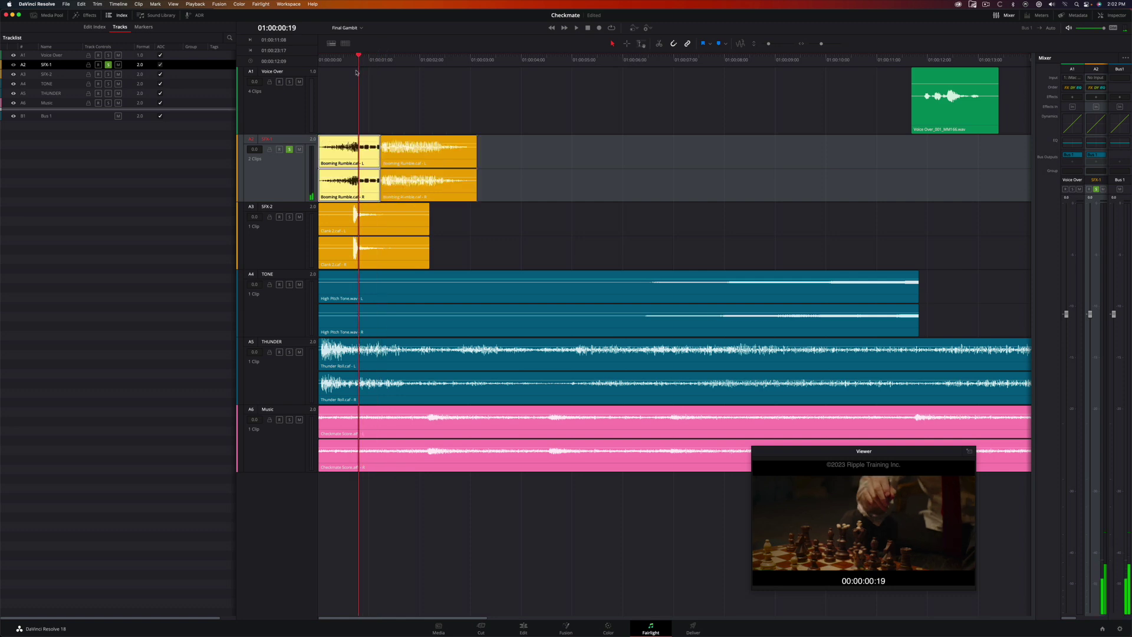
pyautogui.press('Delete')
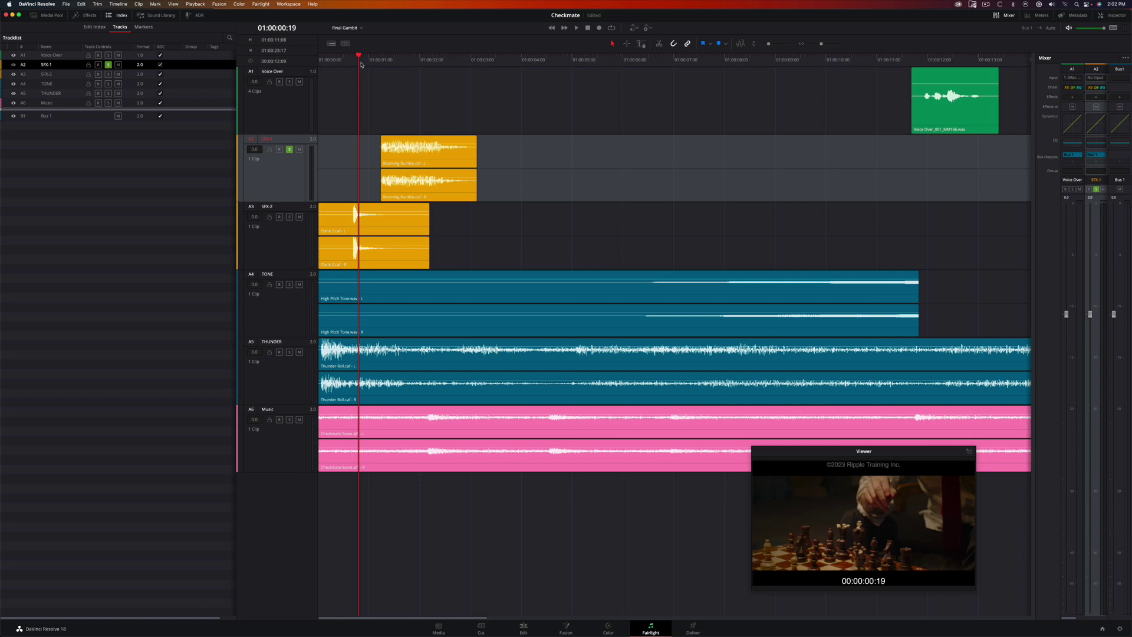
pyautogui.press('space')
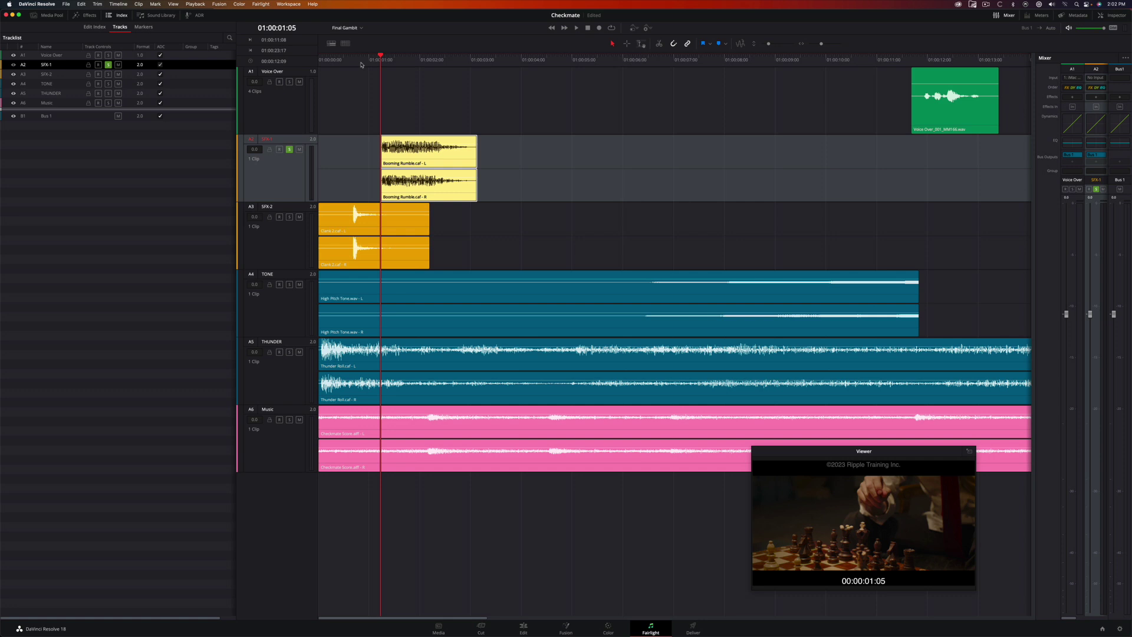
# Step: Cut the trimmed Booming Rumble clip and paste it on the SFX-1 track at 01:00:35:17
pyautogui.press('super+x')
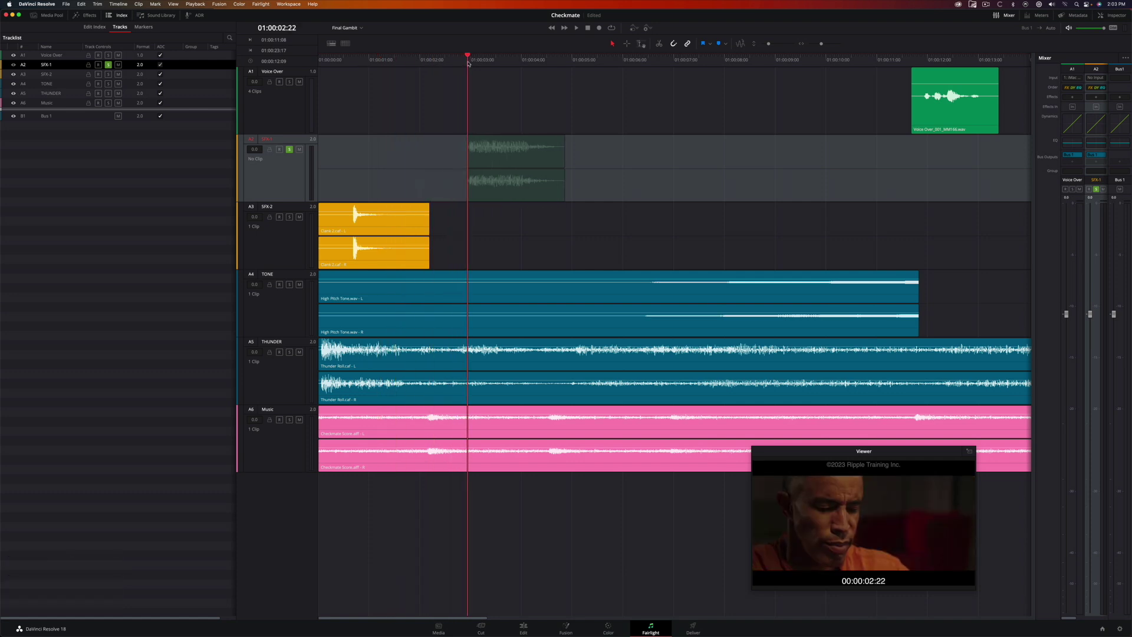
pyautogui.moveTo(467, 63); pyautogui.dragTo(661, 93)
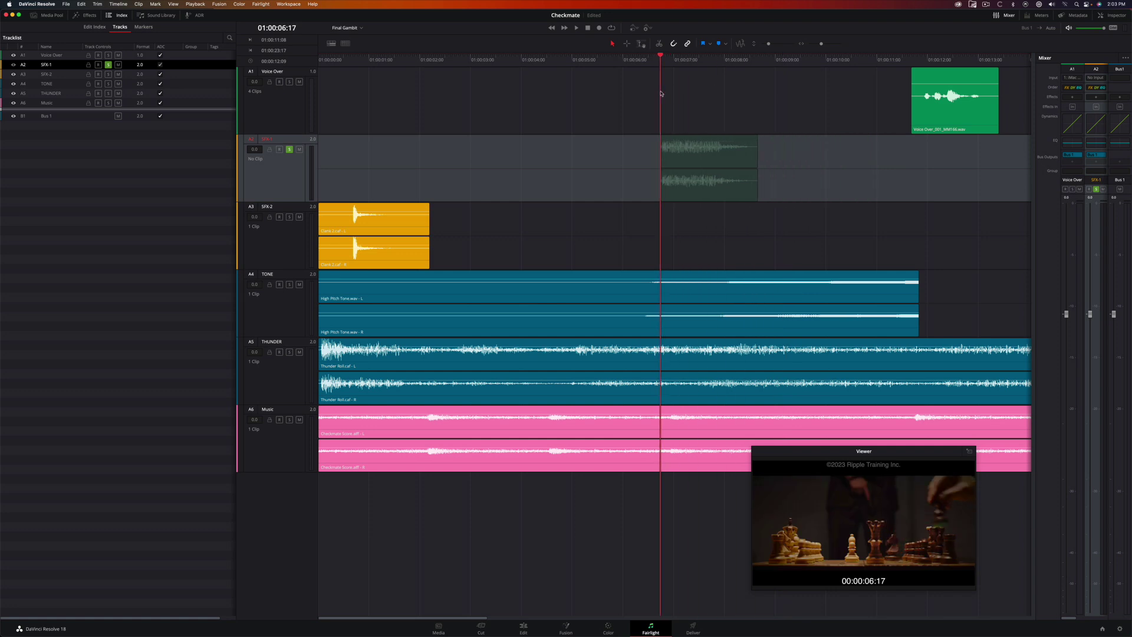
pyautogui.hotkey('shift', 'z')
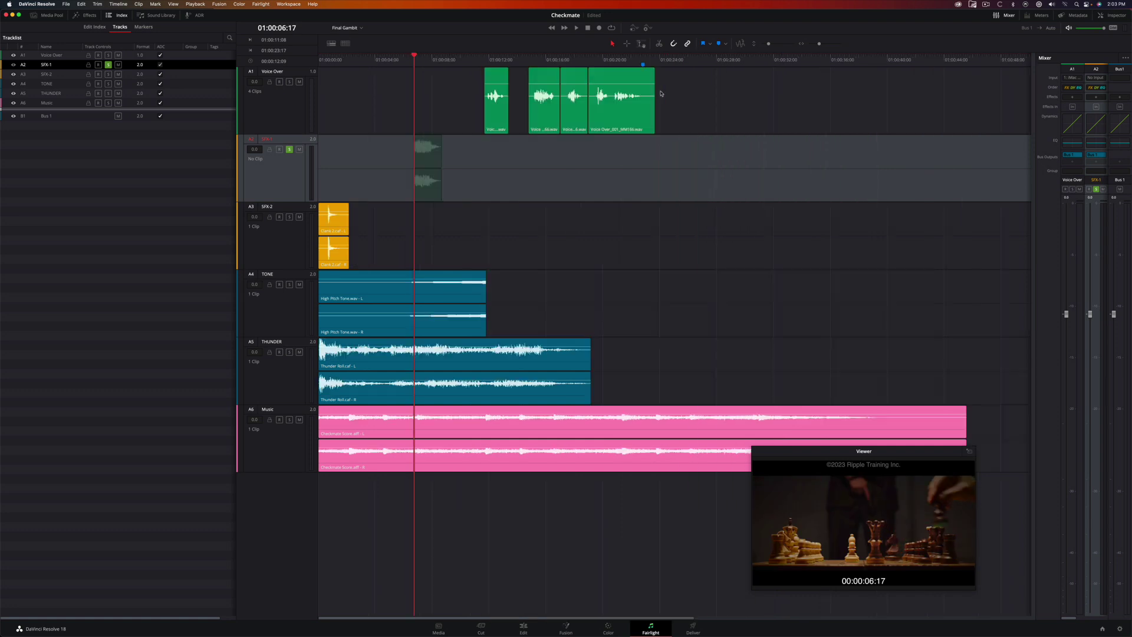
pyautogui.moveTo(661, 93); pyautogui.dragTo(907, 104)
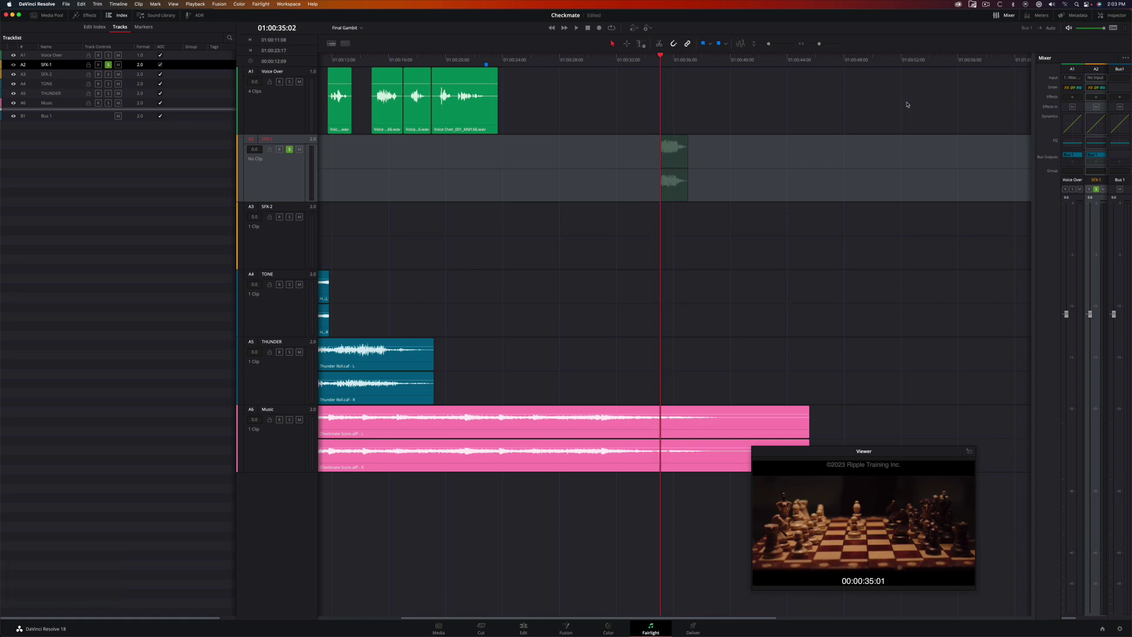
pyautogui.press('Right')
pyautogui.press('Right')
pyautogui.press('Right')
pyautogui.press('Right')
pyautogui.press('Right')
pyautogui.press('Right')
pyautogui.press('Right')
pyautogui.press('Right')
pyautogui.press('Right')
pyautogui.press('Right')
pyautogui.press('Right')
pyautogui.press('Right')
pyautogui.press('Right')
pyautogui.press('Right')
pyautogui.press('Right')
pyautogui.press('Right')
pyautogui.press('Left')
pyautogui.press('Right')
pyautogui.press('Left')
pyautogui.press('super+v')
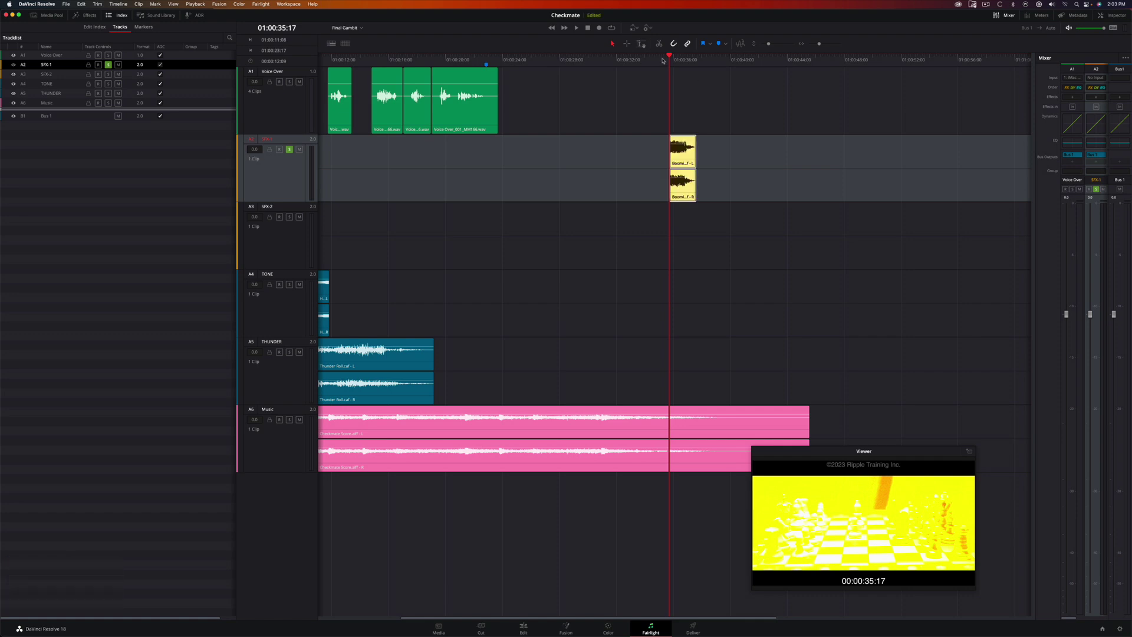
# Step: Paste a second Booming Rumble clip on SFX-1 at 01:00:38:12 and play back both clips from 01:00:34:18
pyautogui.press('space')
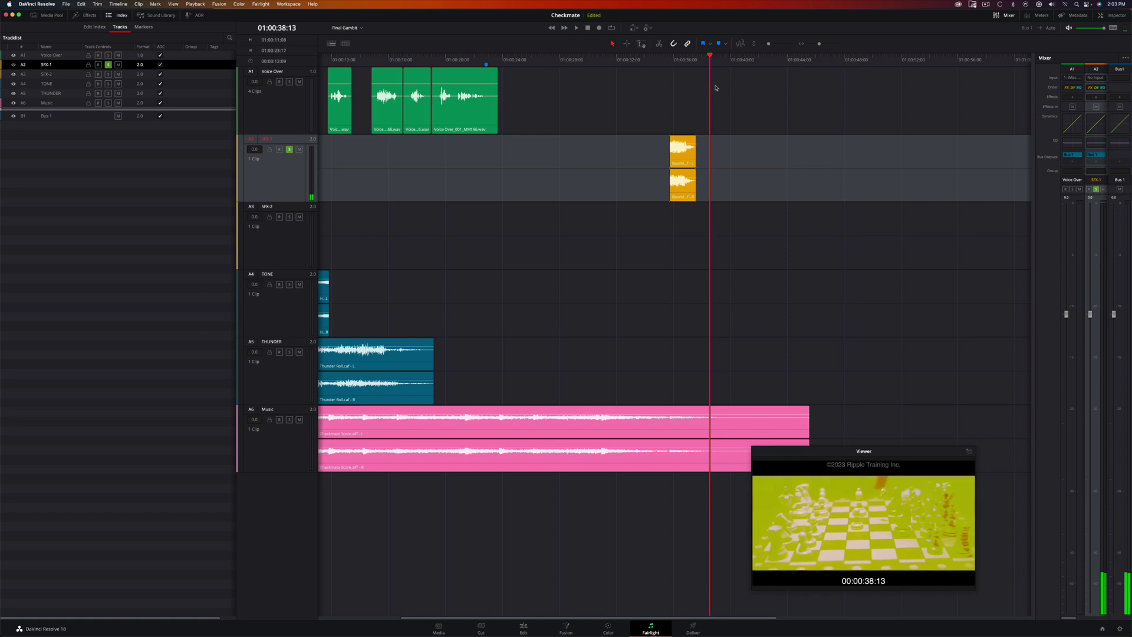
pyautogui.press('super+v')
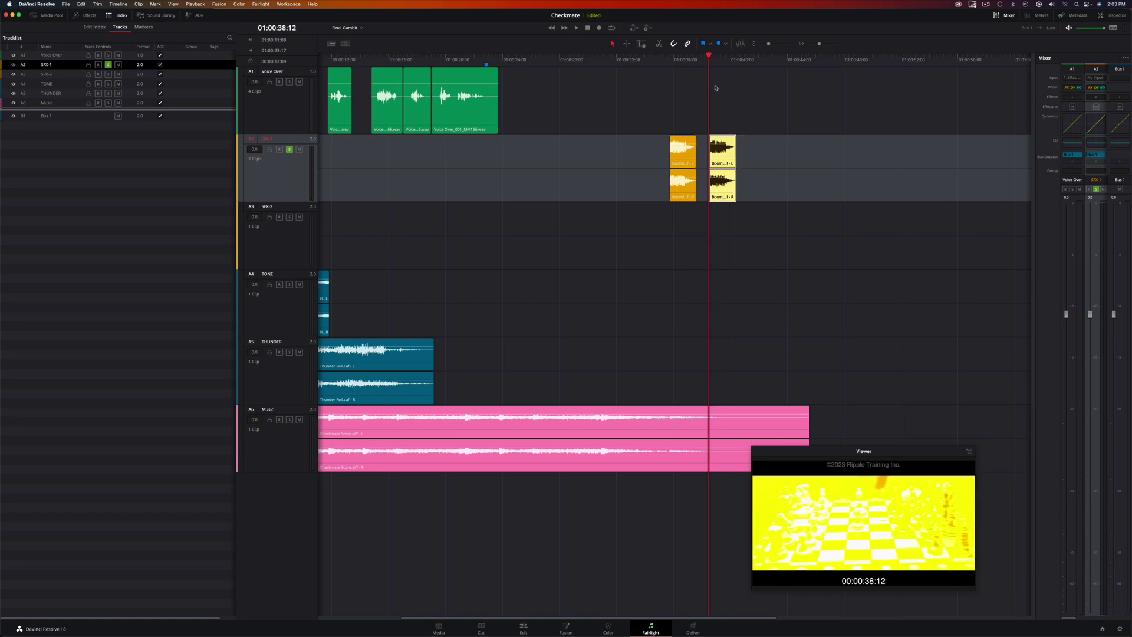
pyautogui.click(657, 64)
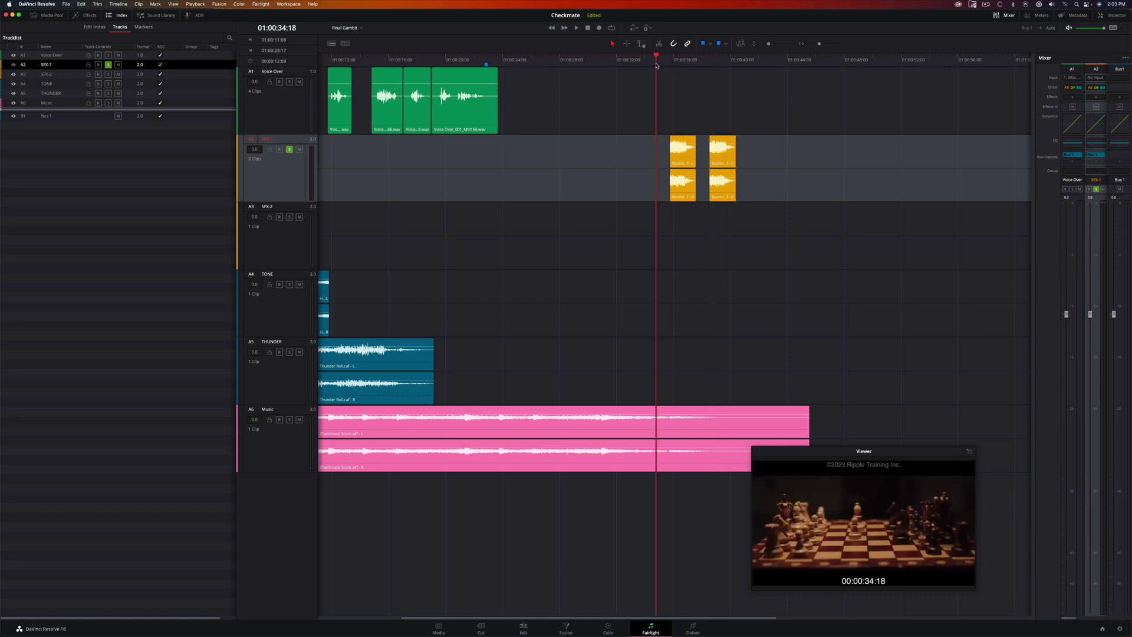
pyautogui.press('space')
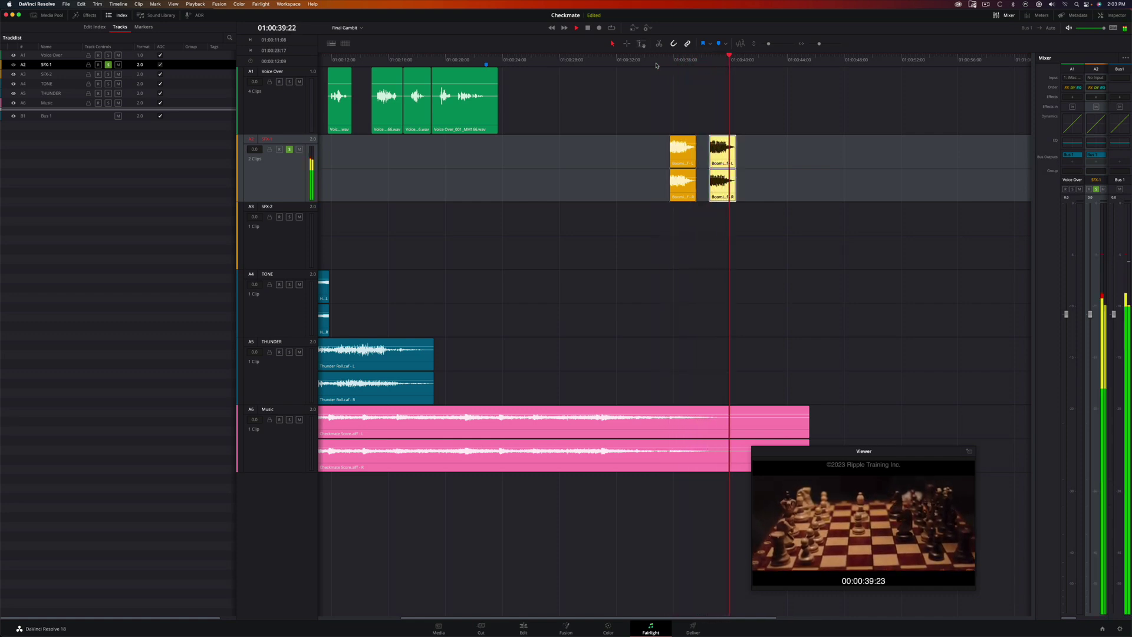
pyautogui.press('space')
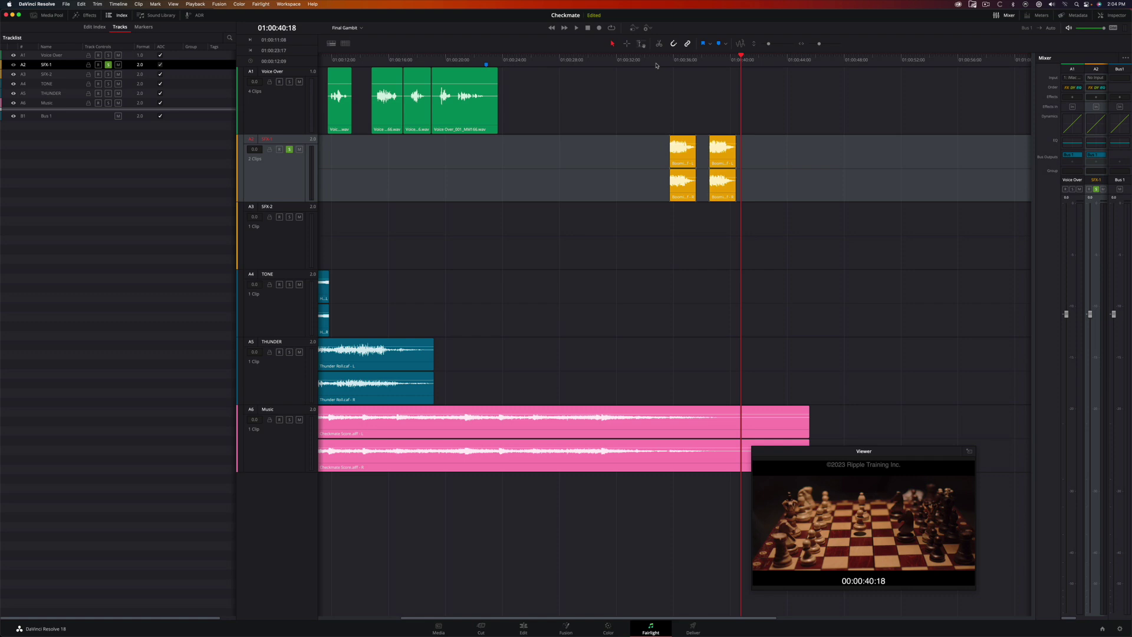
# Step: Return to the timeline start, solo the SFX-2 track too and play its Clank 2 clip
pyautogui.press('Home')
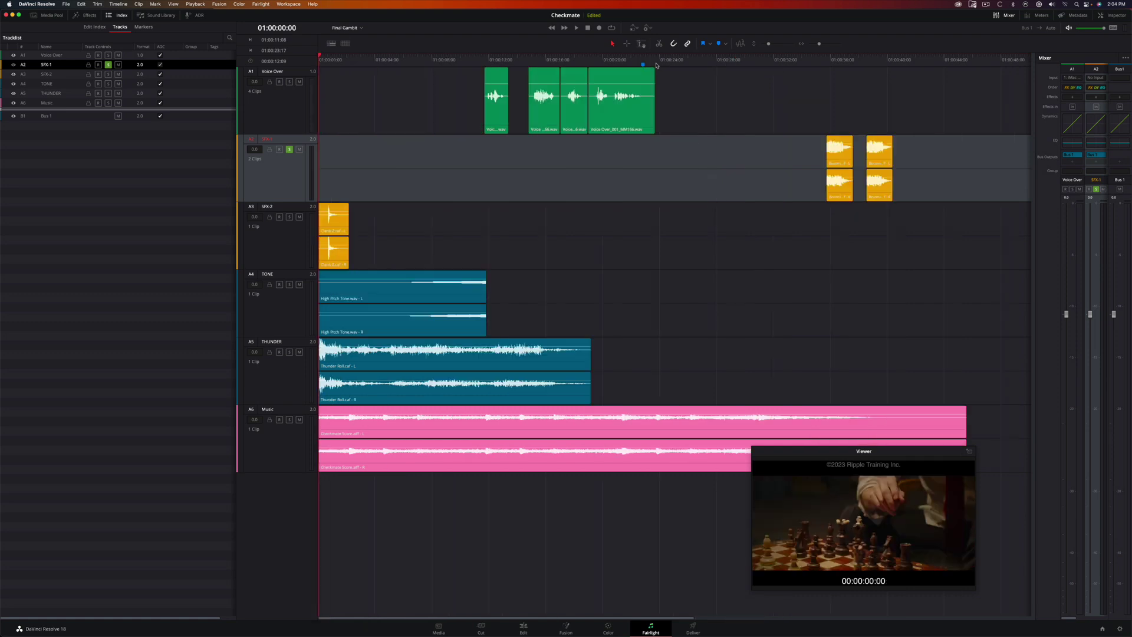
pyautogui.press('super+equal')
pyautogui.press('super+equal')
pyautogui.press('super+equal')
pyautogui.press('super+equal')
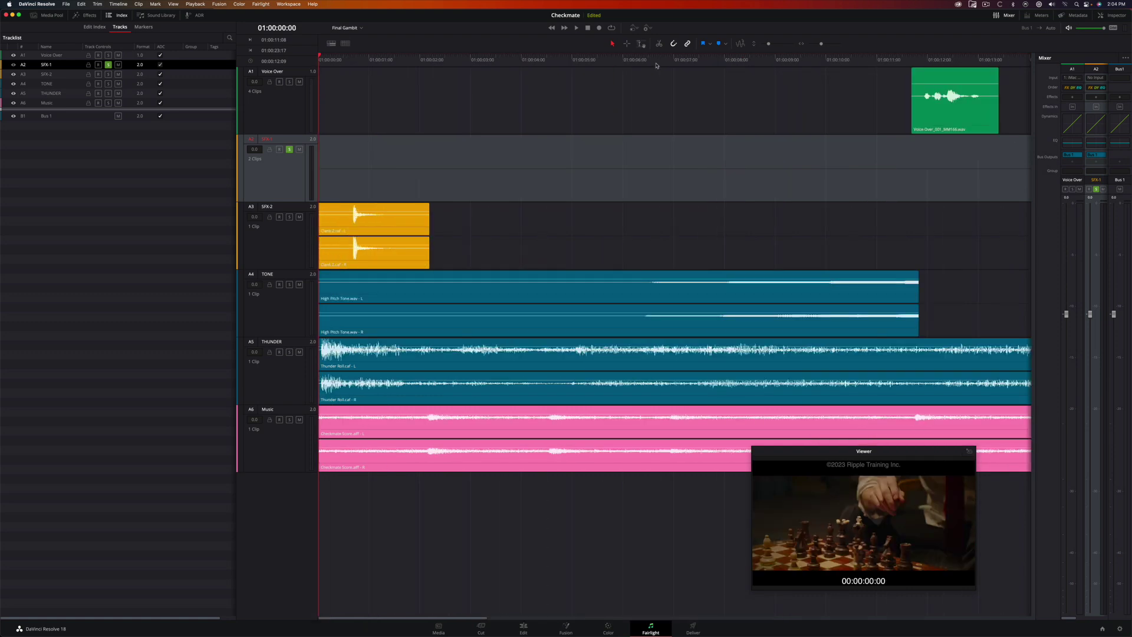
pyautogui.click(290, 218)
pyautogui.press('space')
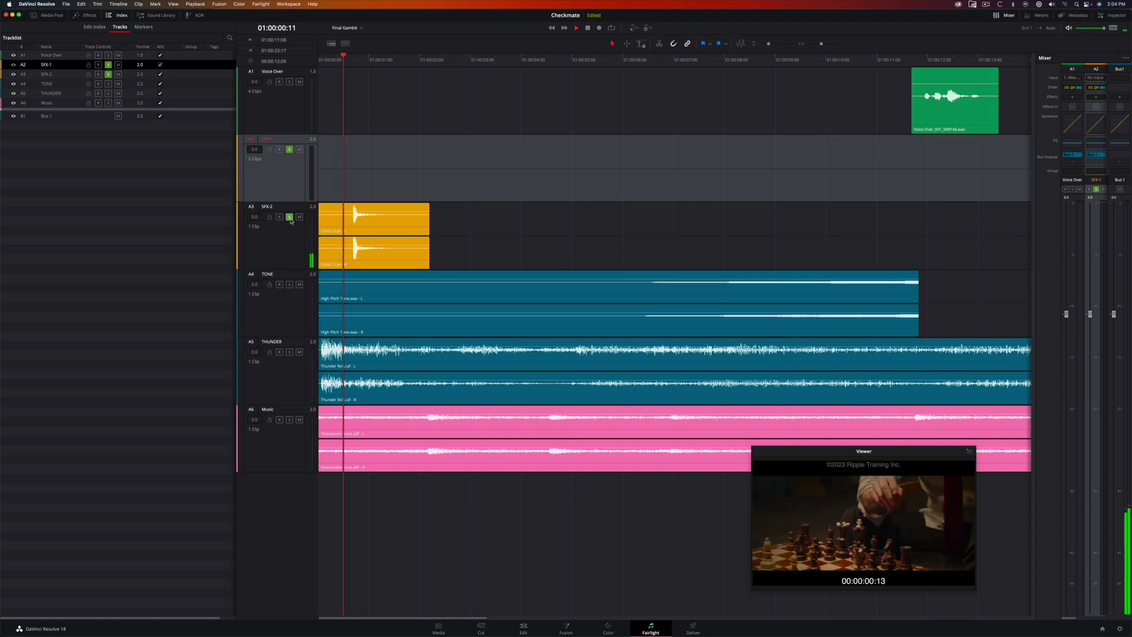
pyautogui.press('space')
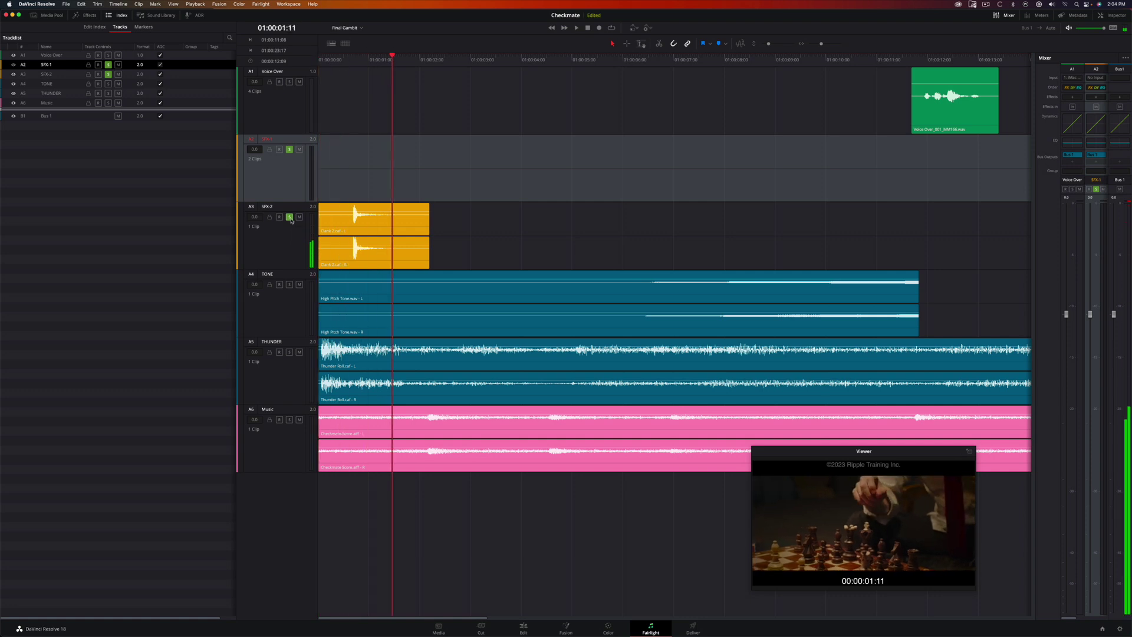
# Step: Put the playhead on the Clank 2 clip's hit at 01:00:00:16 and cut the clip from SFX-2
pyautogui.click(378, 58)
pyautogui.moveTo(378, 58); pyautogui.dragTo(352, 80)
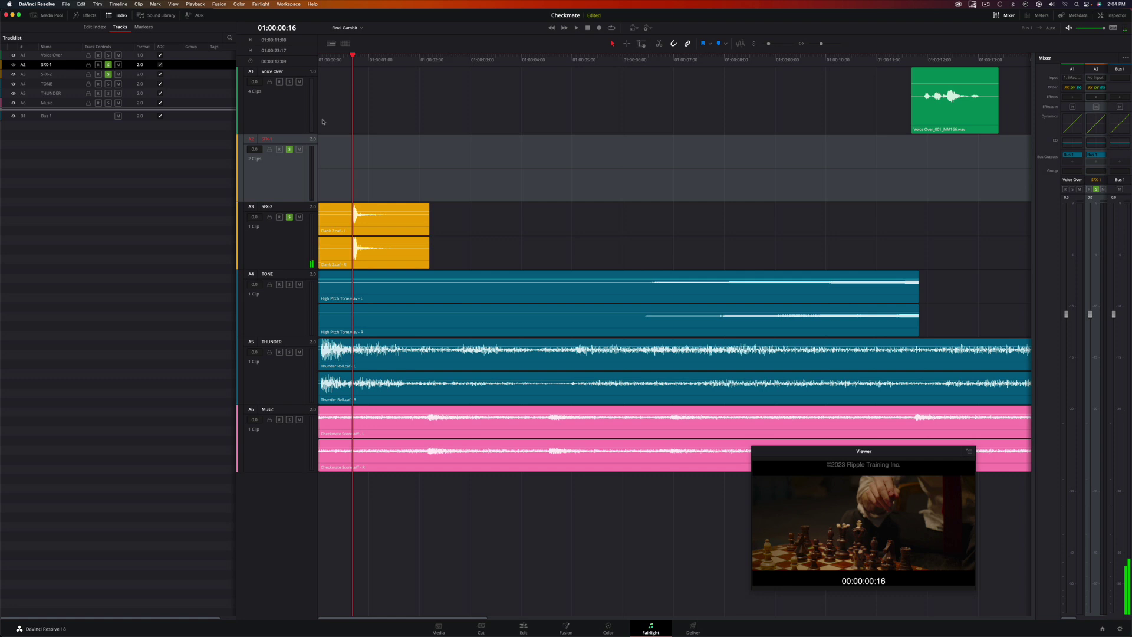
pyautogui.click(265, 248)
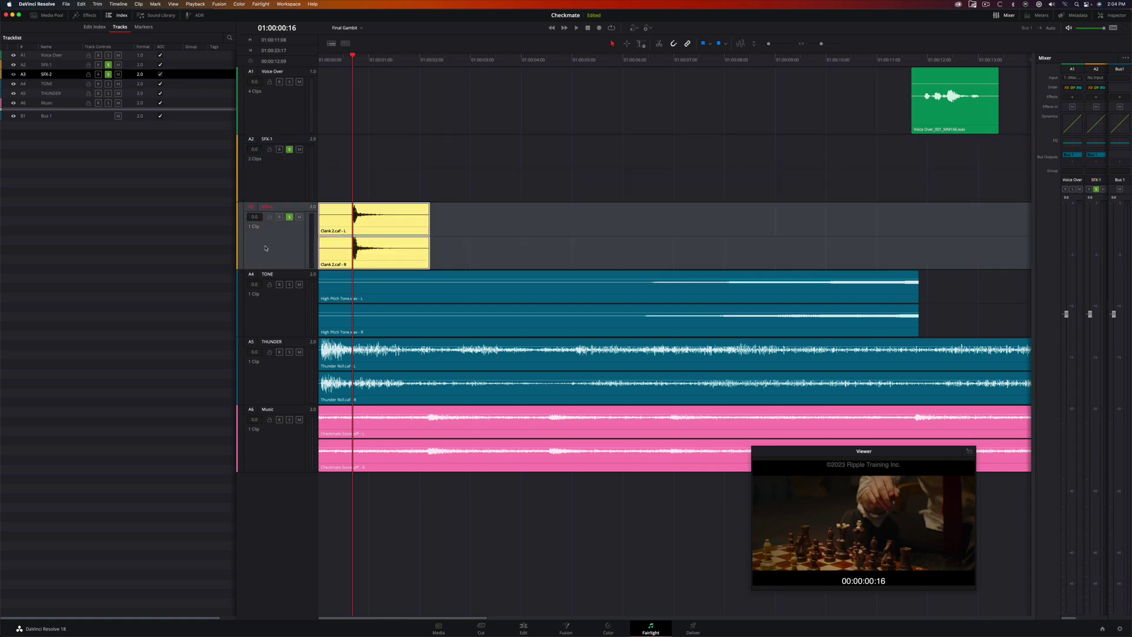
pyautogui.press('Delete')
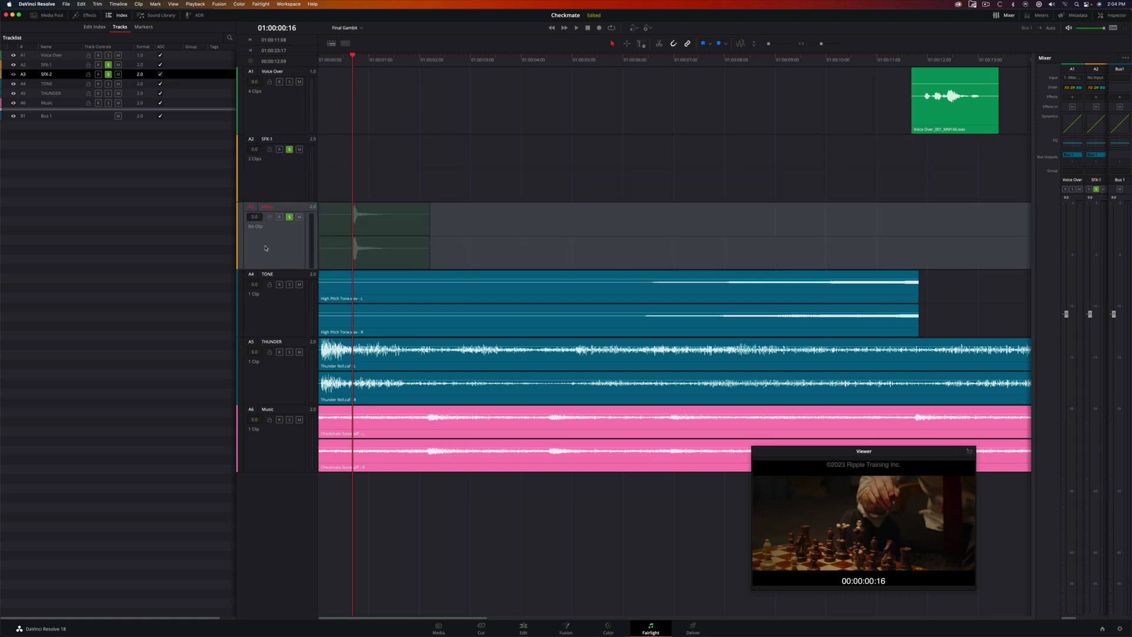
# Step: Move the playhead to 01:00:37:17 so the cut Clank 2 clip's preview lines up with the chess move
pyautogui.hotkey('shift', 'z')
pyautogui.click(341, 58)
pyautogui.moveTo(359, 57); pyautogui.dragTo(854, 124)
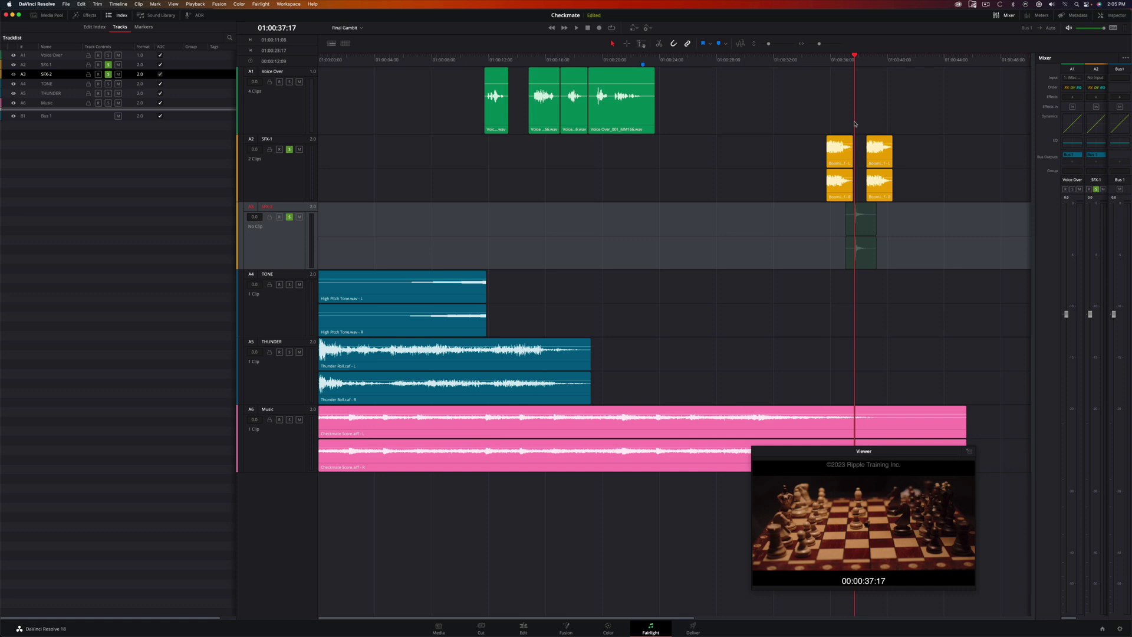
# Step: Shift the Clank 2 clip preview down to the THUNDER track and back up to SFX-2
pyautogui.press('super+alt')
pyautogui.press('super+alt+Down')
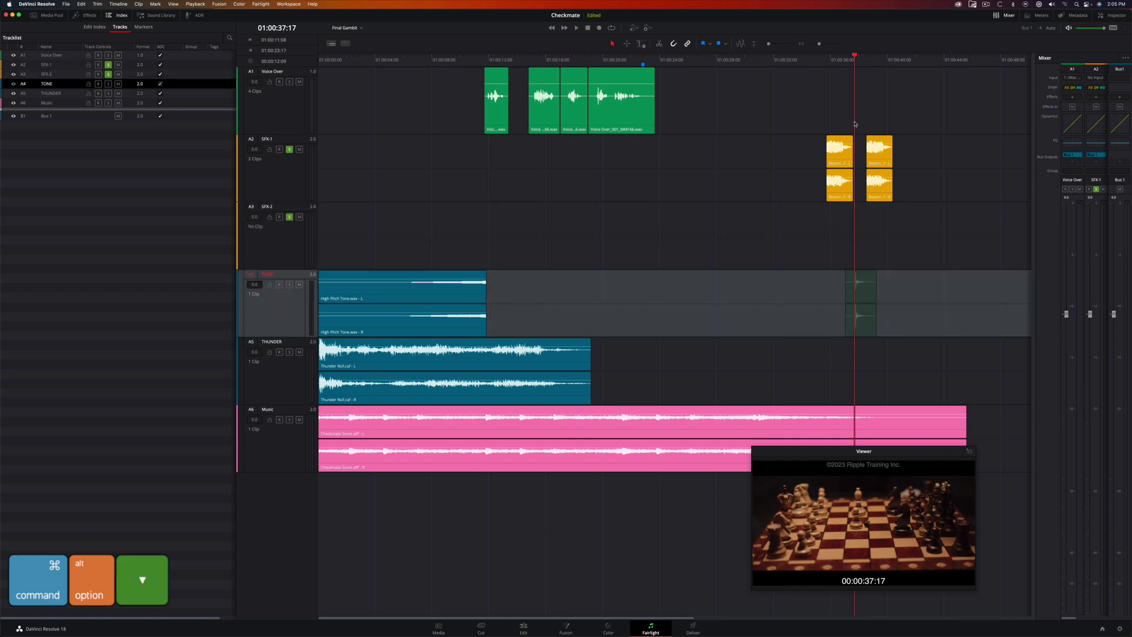
pyautogui.press('super+alt+Down')
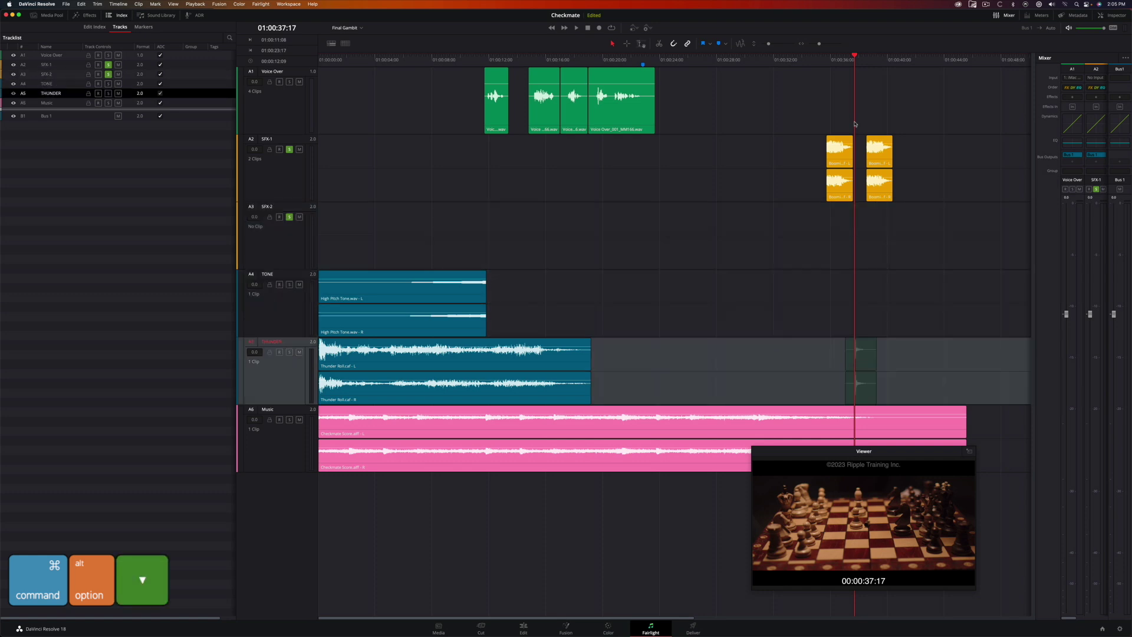
pyautogui.press('super+alt+Up')
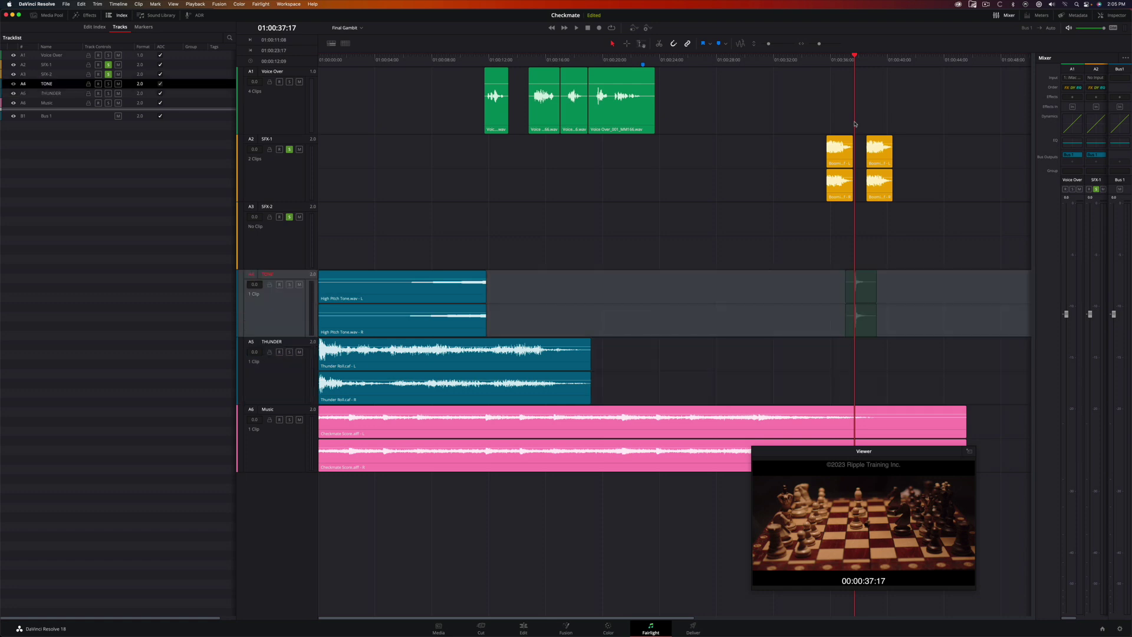
pyautogui.press('super+alt+Up')
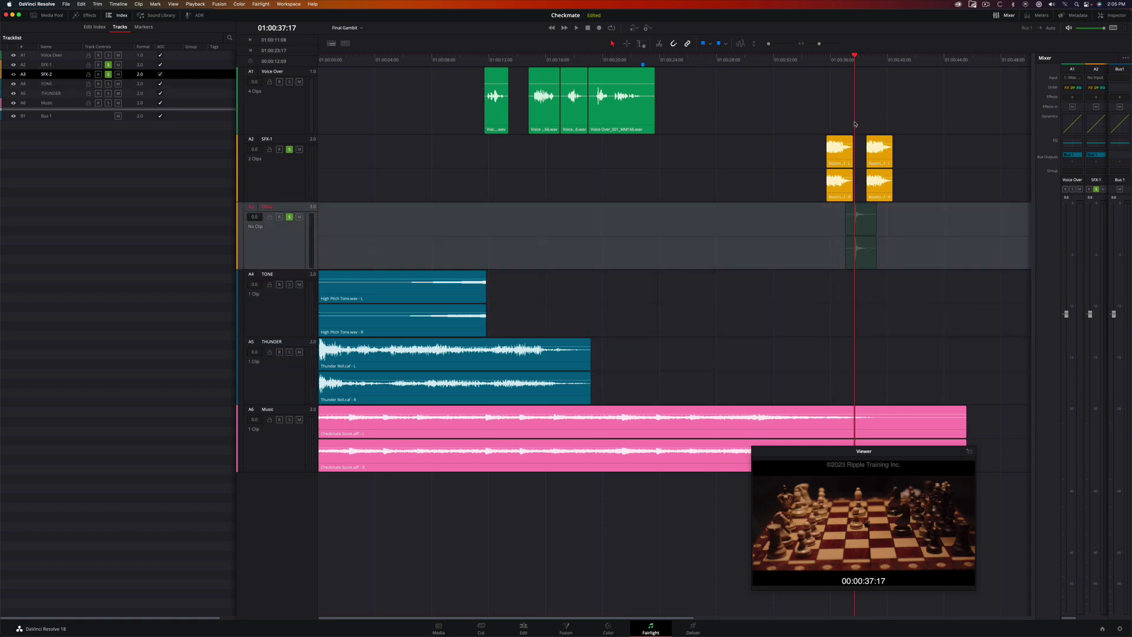
# Step: Paste the Clank 2 clip on SFX-2 at 01:00:37:17, and paste a second copy at 01:00:40:15
pyautogui.press('super+v')
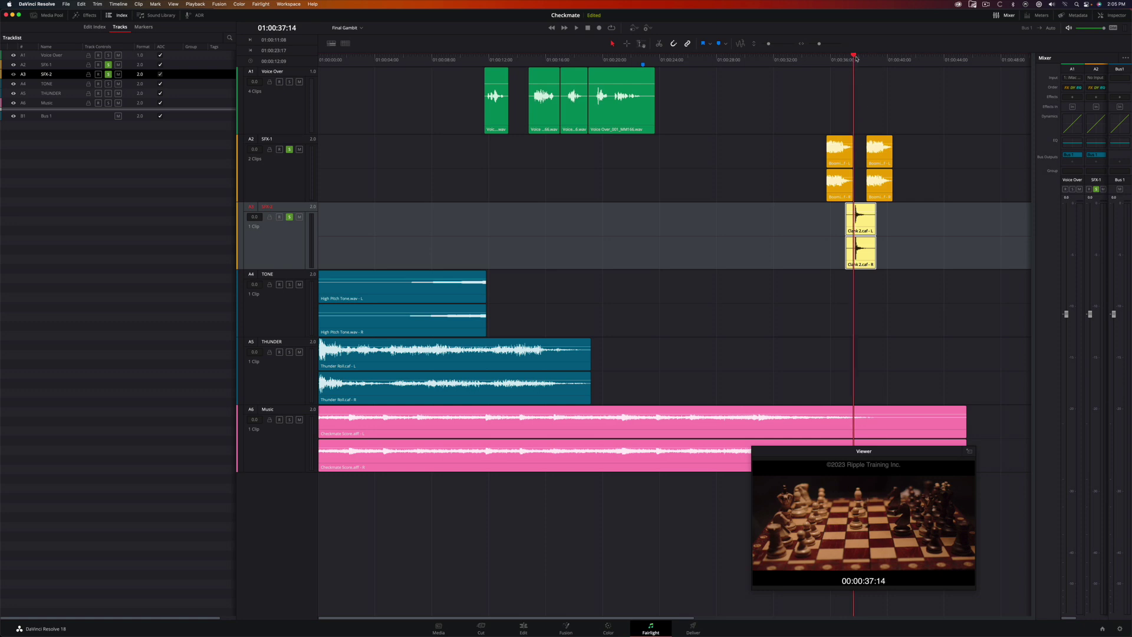
pyautogui.press('space')
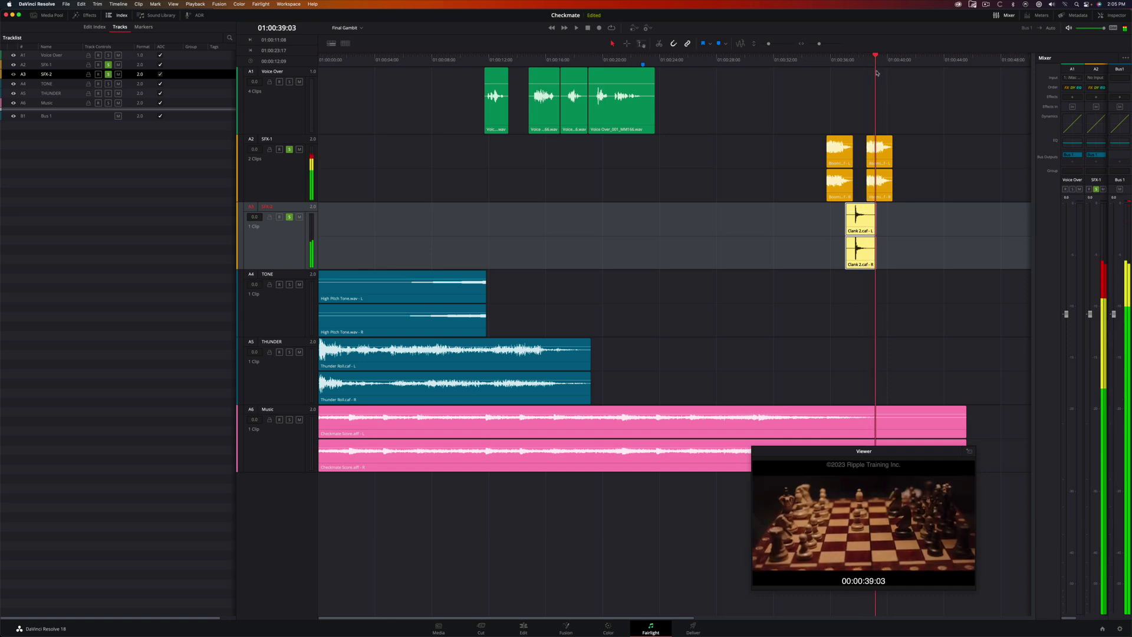
pyautogui.click(881, 74)
pyautogui.press('space')
pyautogui.press('super+v')
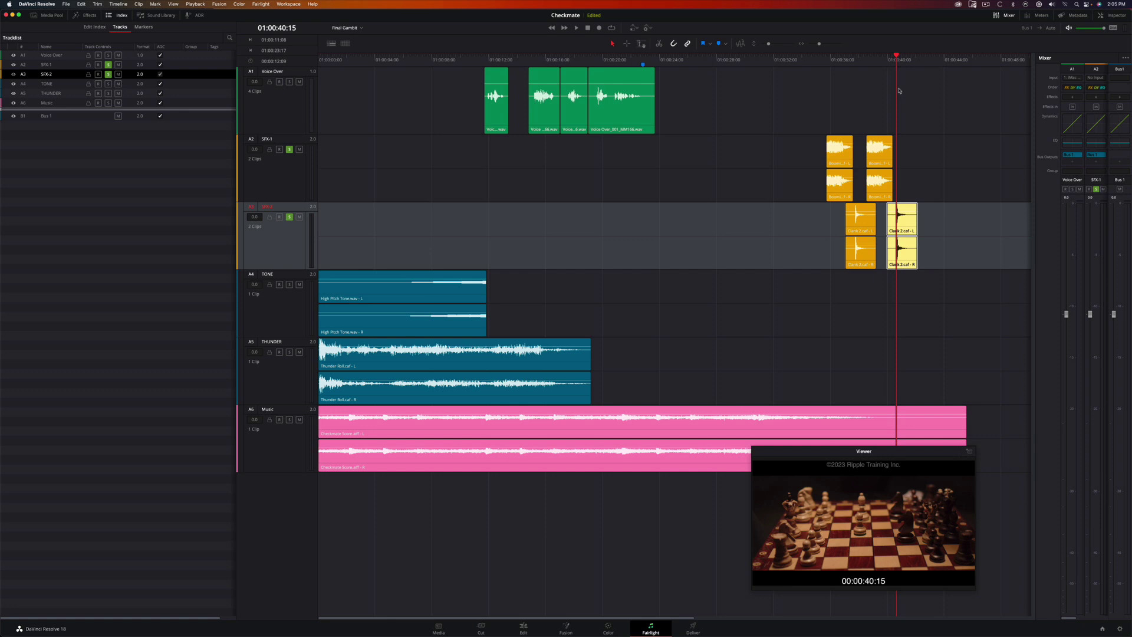
# Step: Select a timeline range around the sound-effect clips with Range Selection, adjust its end and set its start to 01:00:33:20
pyautogui.press('r')
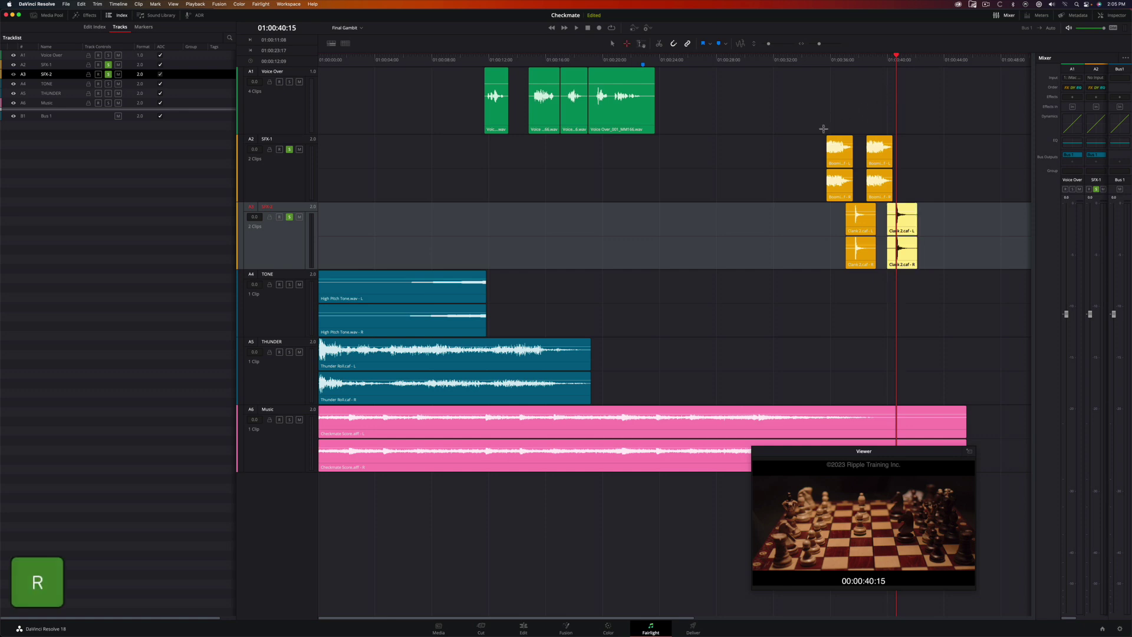
pyautogui.moveTo(822, 133); pyautogui.dragTo(920, 195)
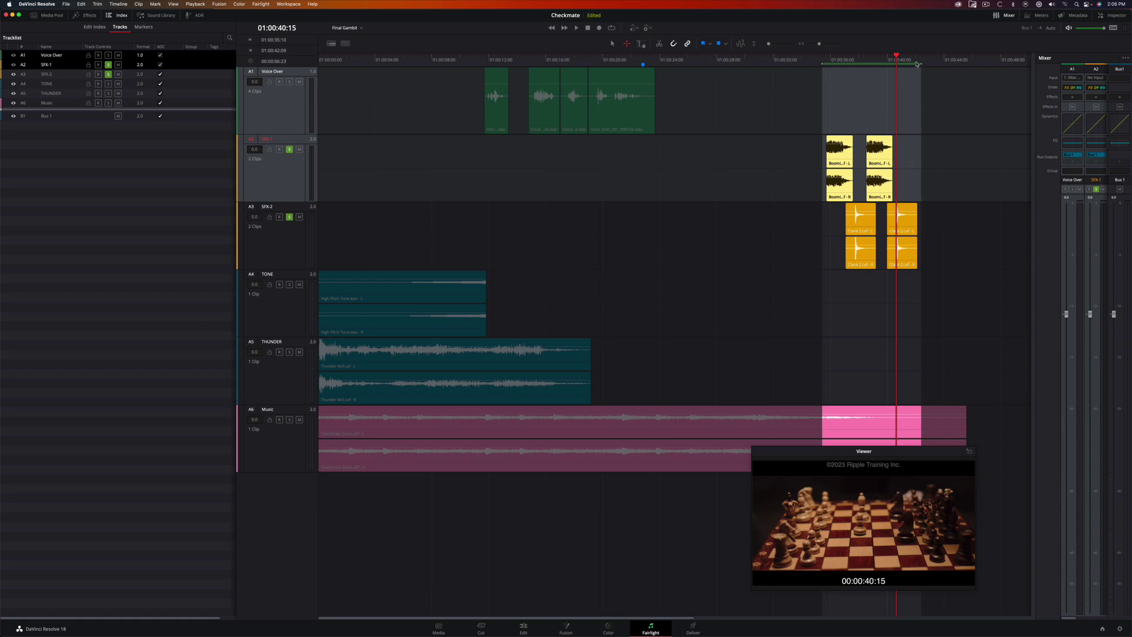
pyautogui.moveTo(921, 63)
pyautogui.mouseDown()
pyautogui.moveTo(945, 64)
pyautogui.moveTo(922, 60)
pyautogui.mouseUp()
pyautogui.press('o')
pyautogui.click(800, 61)
pyautogui.press('i')
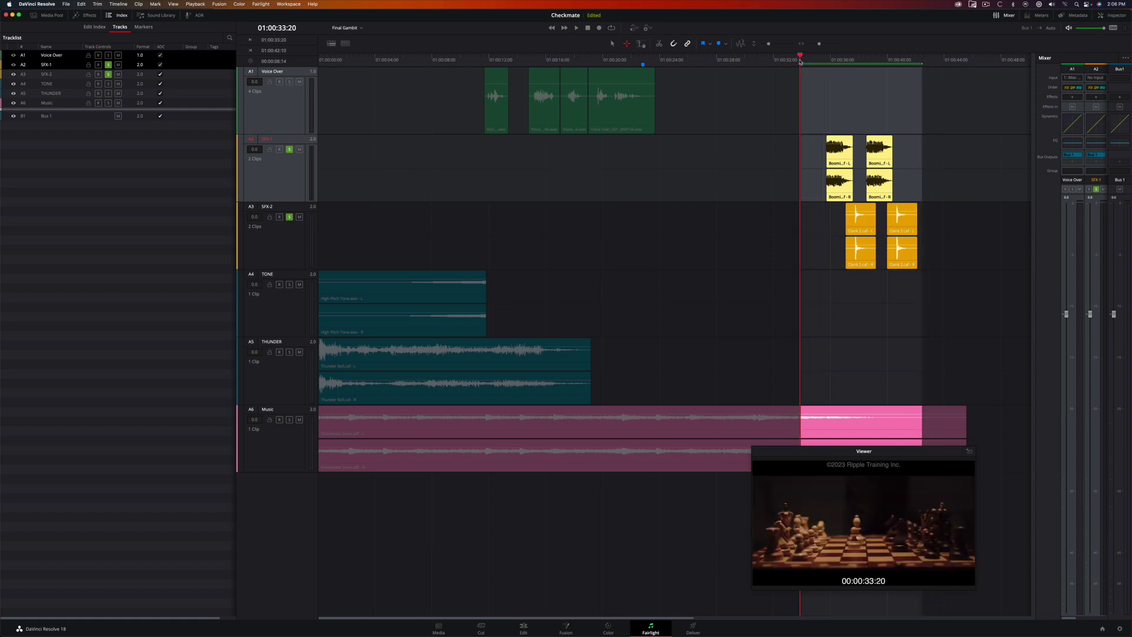
# Step: Redraw the range tightly around the Booming Rumble and Clank 2 clips, play it looped, and clear the range
pyautogui.moveTo(821, 136); pyautogui.dragTo(921, 199)
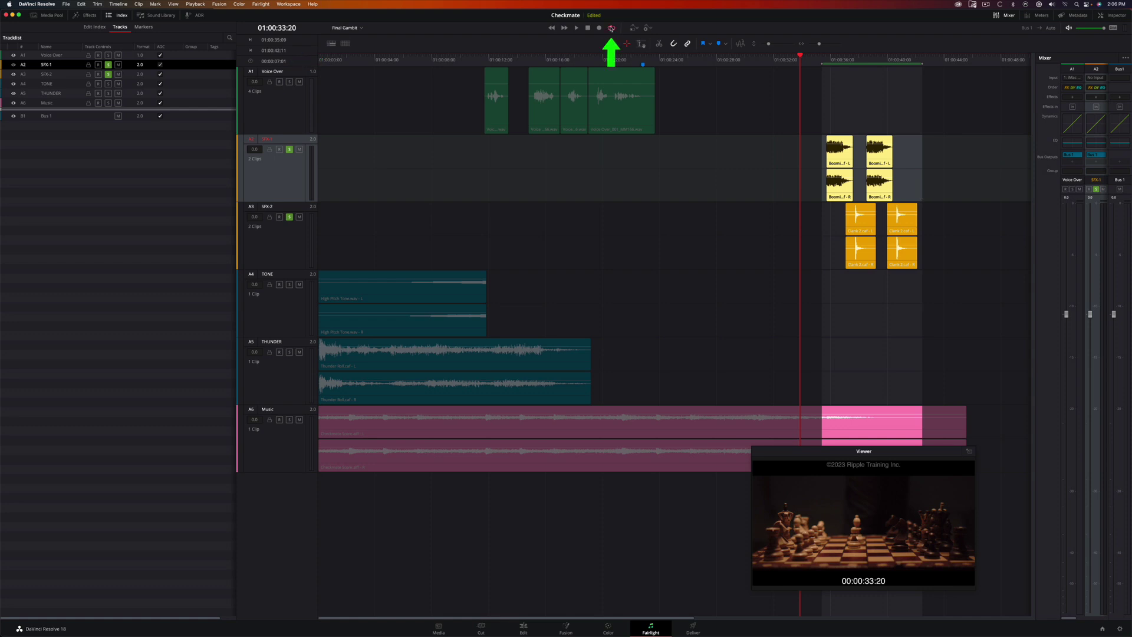
pyautogui.hotkey('alt', '/')
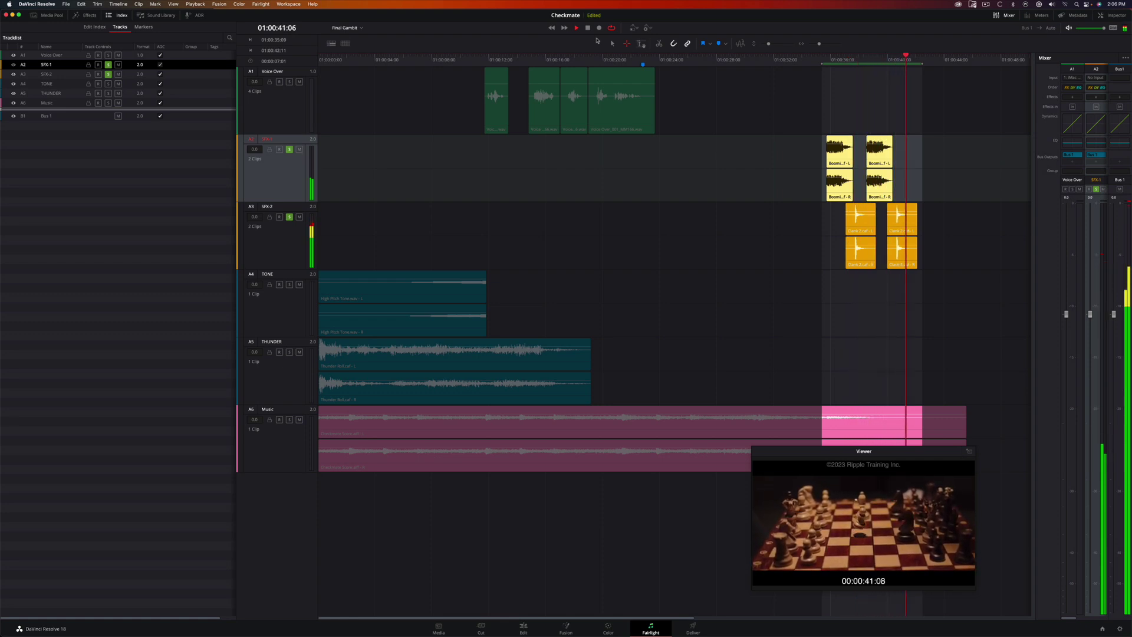
pyautogui.press('space')
pyautogui.hotkey('alt', 'x')
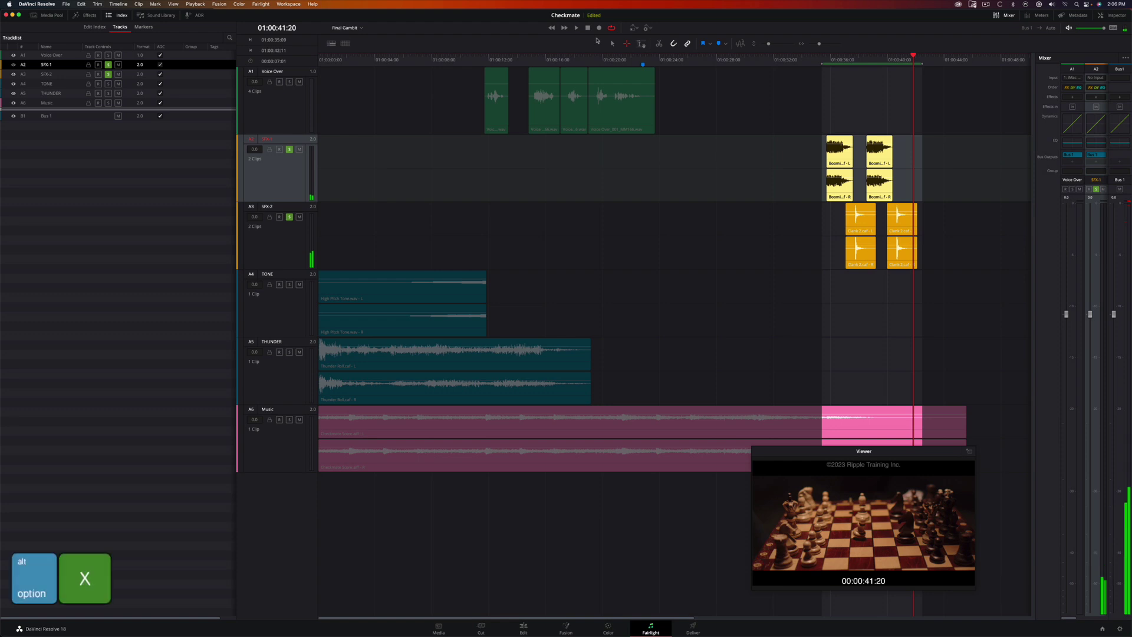
pyautogui.hotkey('alt', 'x')
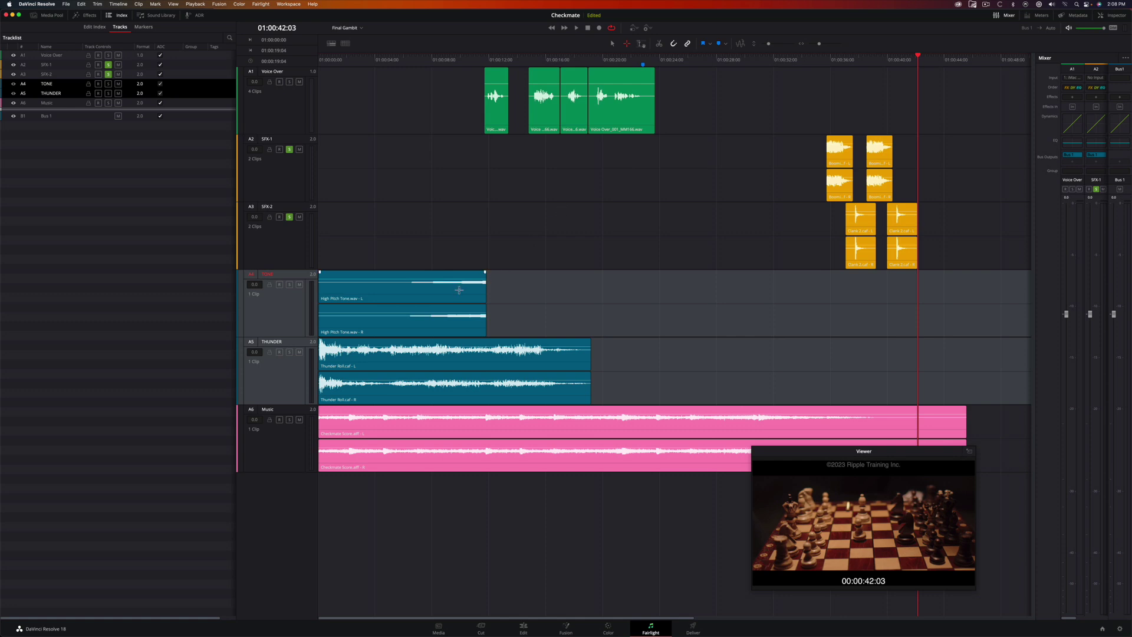
# Step: Select the High Pitch Tone clip on TONE together with the Thunder Roll clip on THUNDER
pyautogui.click(457, 290)
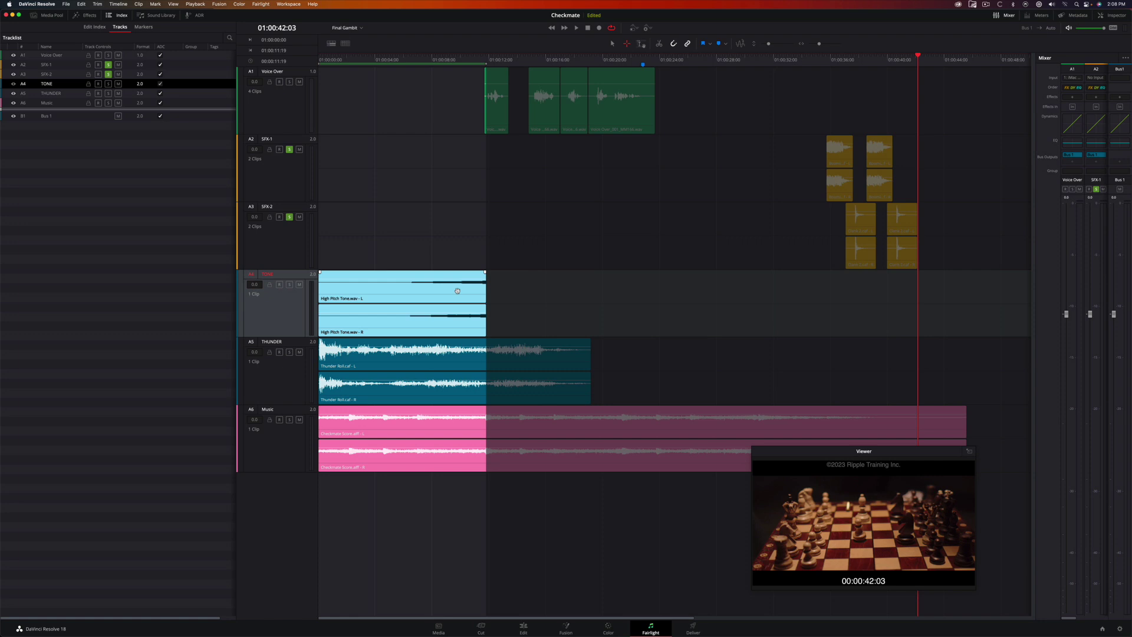
pyautogui.keyDown('shift'); pyautogui.click(448, 357); pyautogui.keyUp('shift')
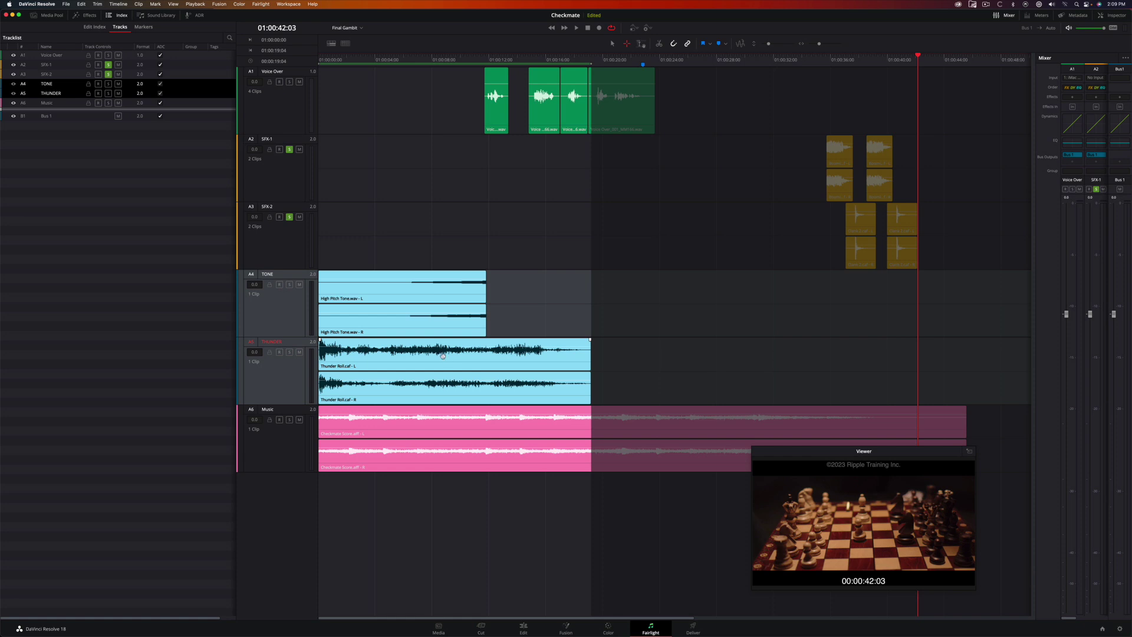
pyautogui.click(420, 294)
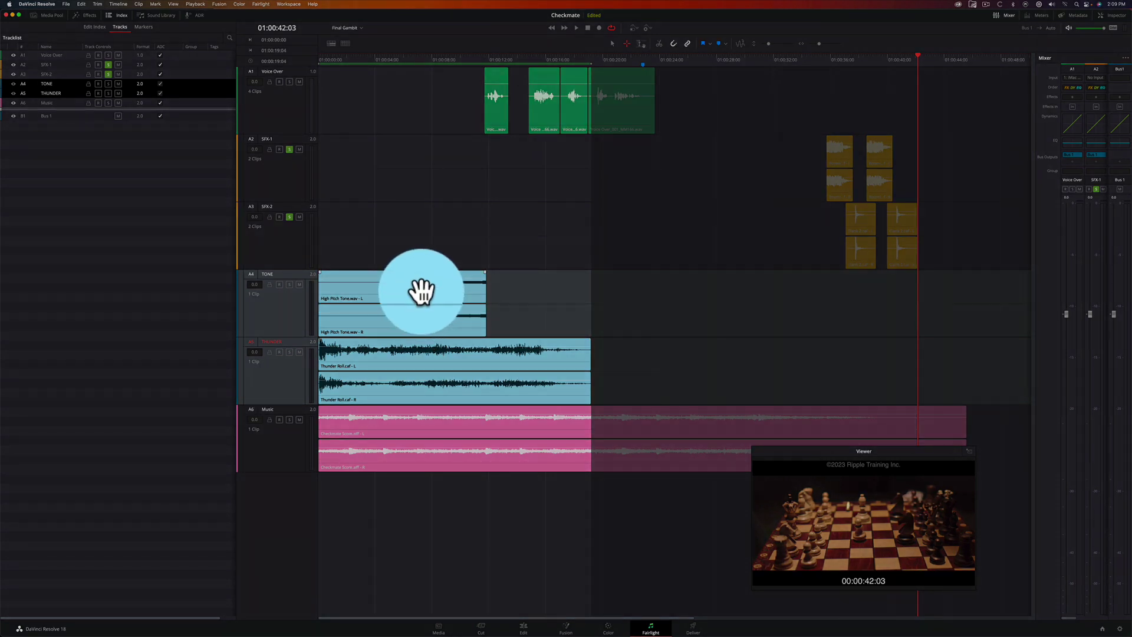
# Step: Move the selected High Pitch Tone and Thunder Roll clips together to start at 01:00:23:16, right after the last voice-over clip
pyautogui.moveTo(421, 291); pyautogui.dragTo(764, 294)
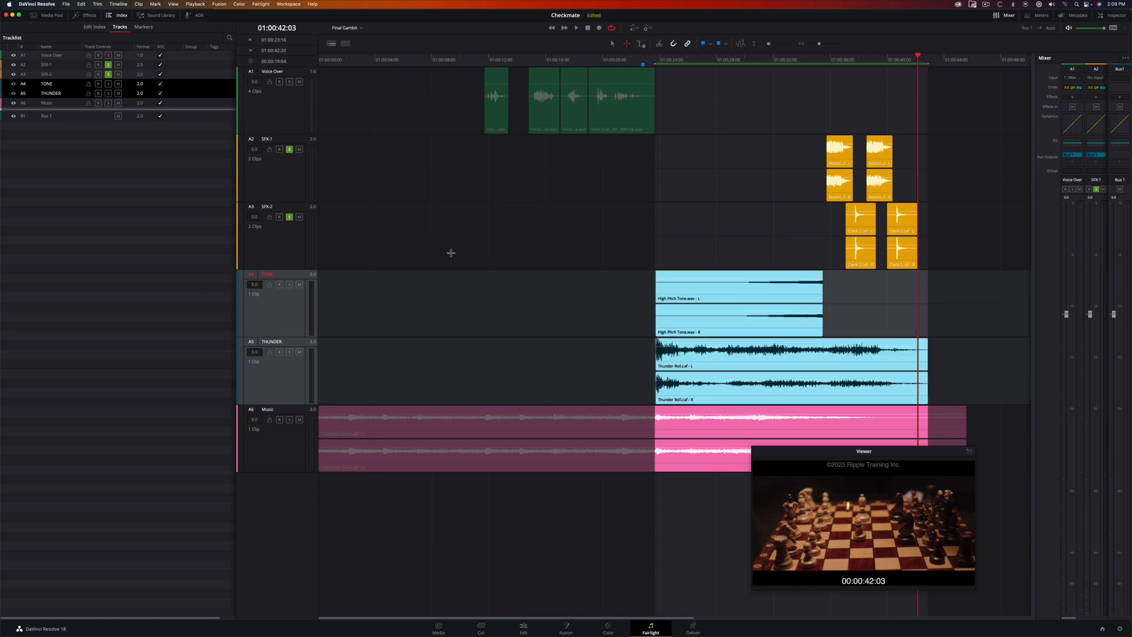
# Step: Turn off solo on SFX-1 and SFX-2, and play the selected range looped with all tracks
pyautogui.click(289, 149)
pyautogui.keyDown('alt'); pyautogui.click(290, 216); pyautogui.keyUp('alt')
pyautogui.hotkey('alt', '/')
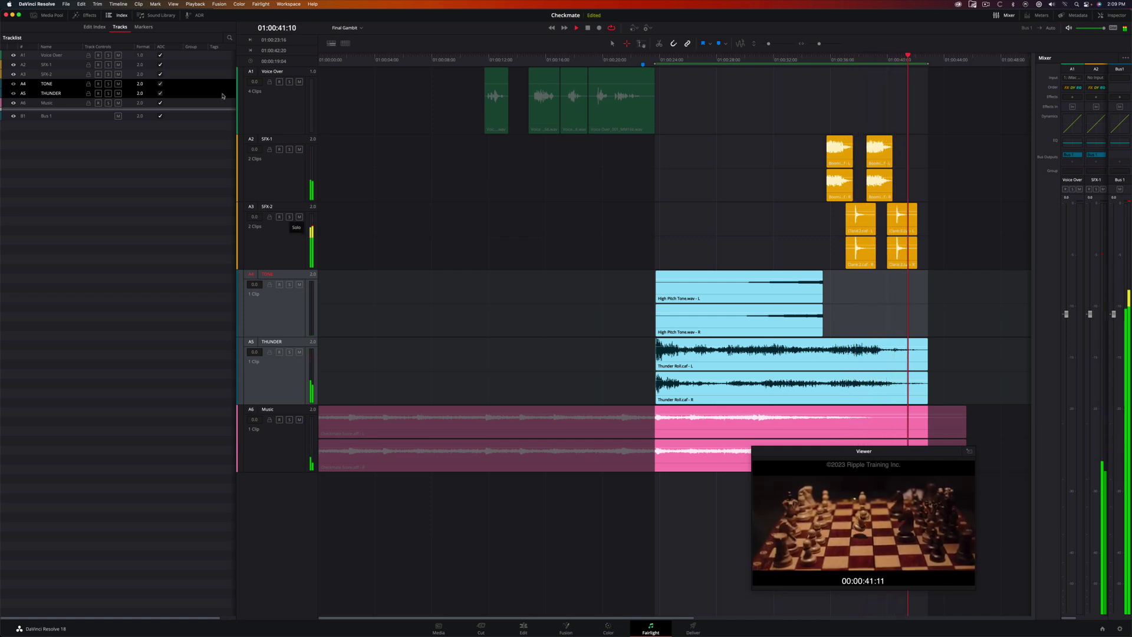
pyautogui.press('space')
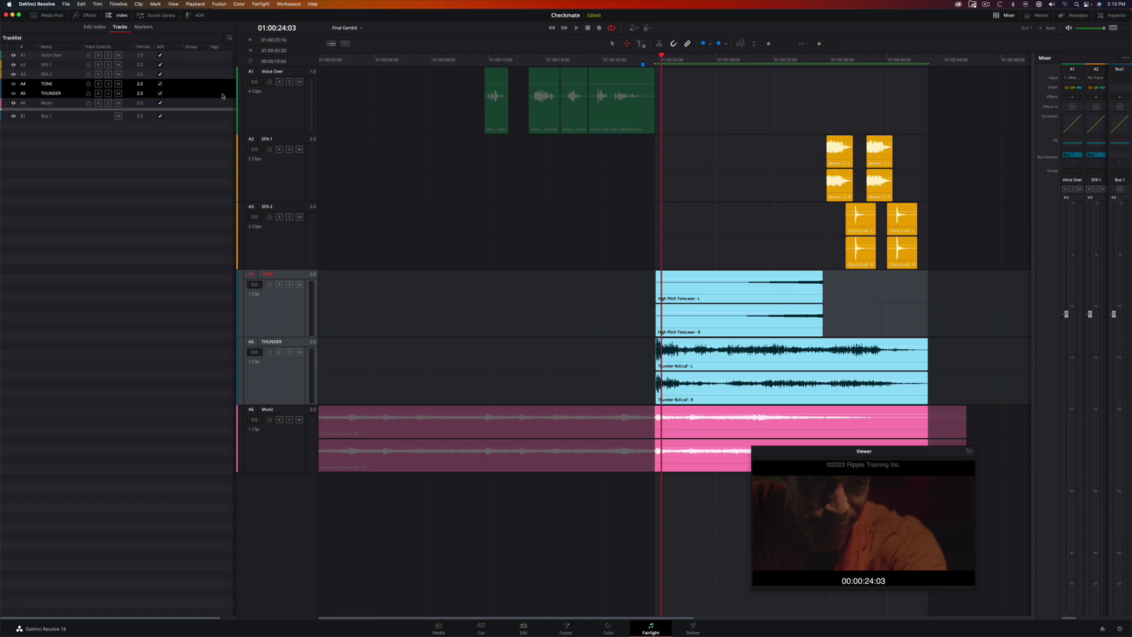
# Step: Select the tails of the THUNDER and Music clips past the High Pitch Tone clip's end as a range and delete them
pyautogui.moveTo(761, 456); pyautogui.dragTo(690, 464)
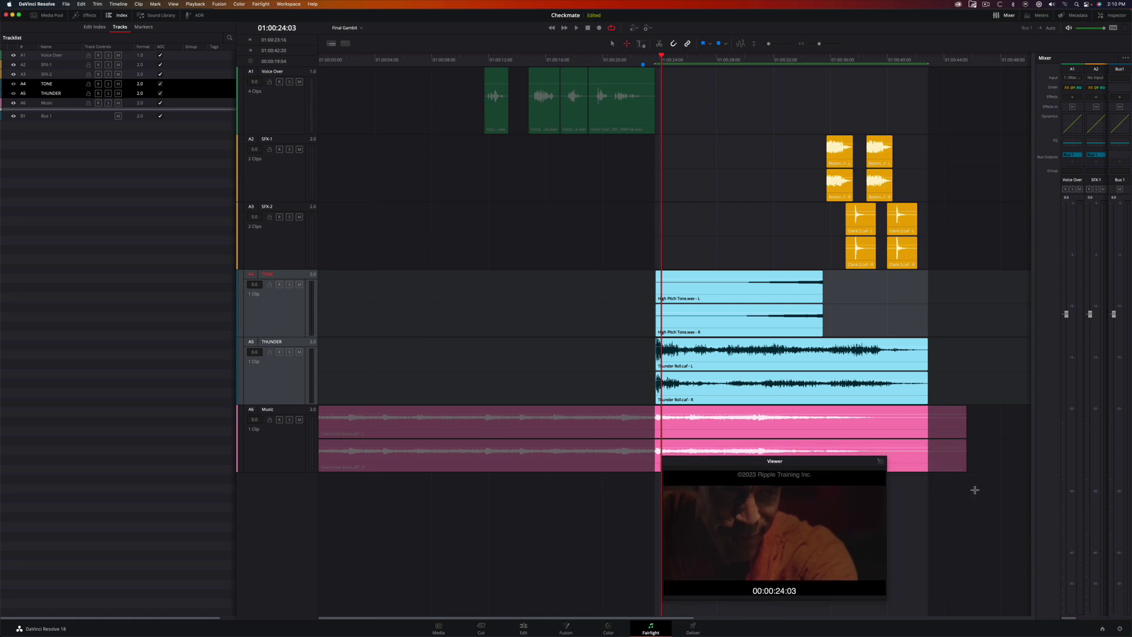
pyautogui.click(975, 491)
pyautogui.moveTo(975, 490); pyautogui.dragTo(823, 367)
pyautogui.press('Delete')
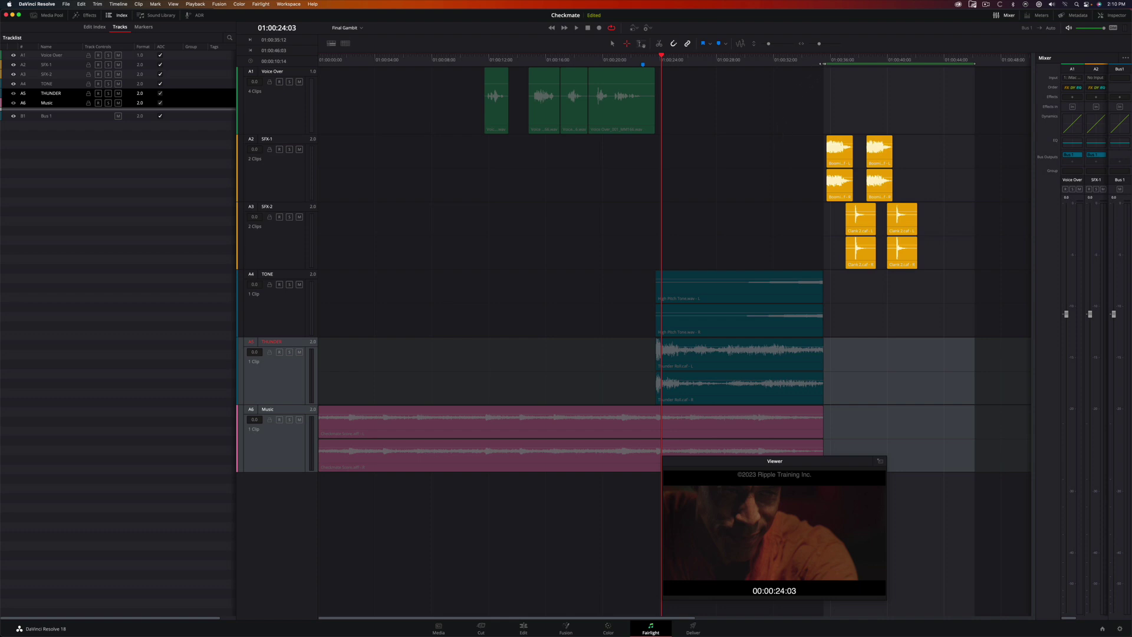
# Step: Extend the range's start back to 01:00:27:23, play it through, and clear the range, returning to the Selection tool
pyautogui.click(823, 63)
pyautogui.moveTo(818, 64); pyautogui.dragTo(711, 64)
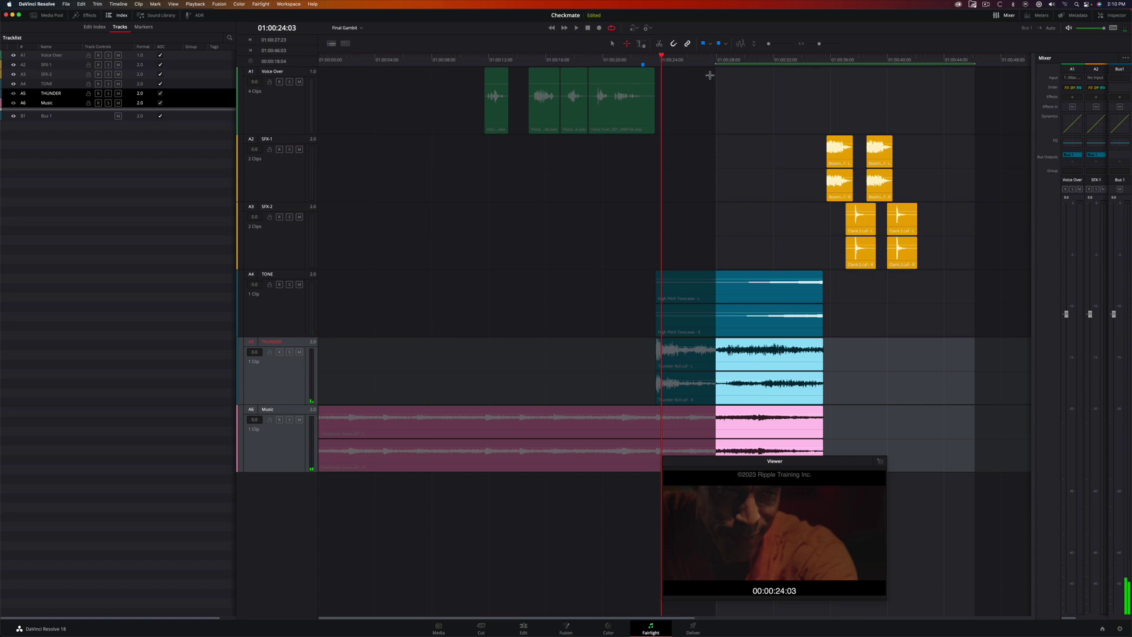
pyautogui.press('space')
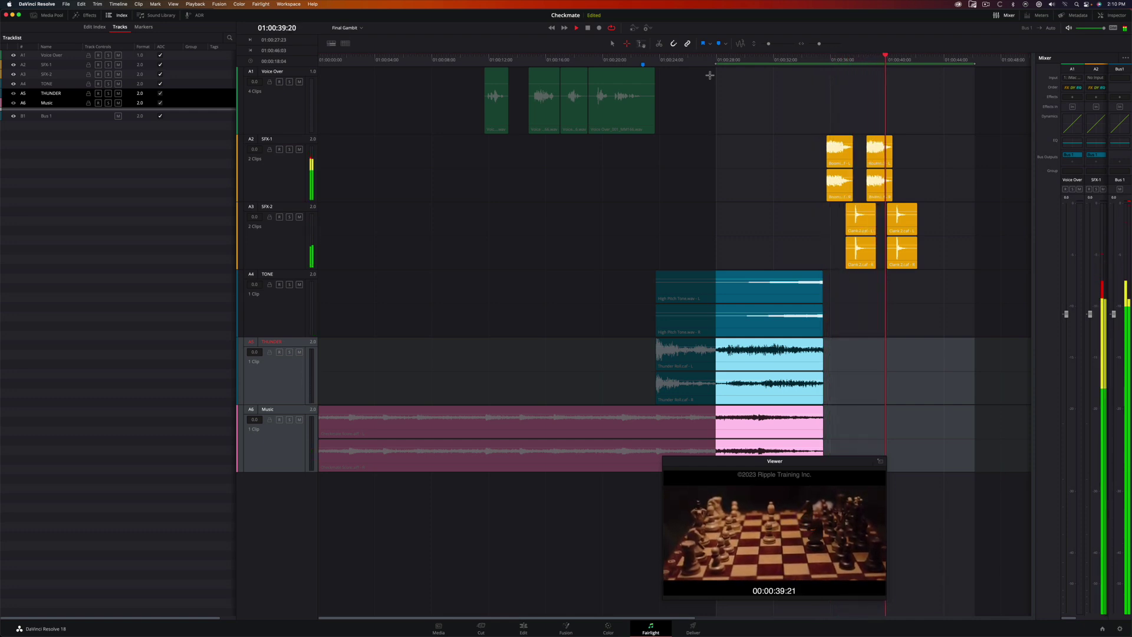
pyautogui.press('space')
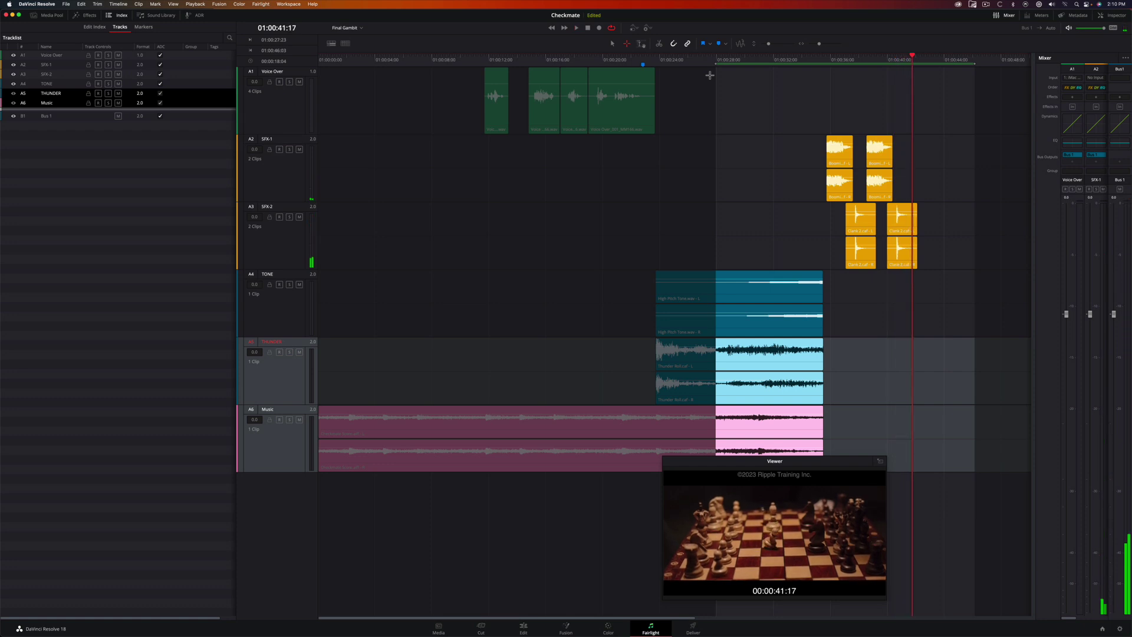
pyautogui.hotkey('alt', 'x')
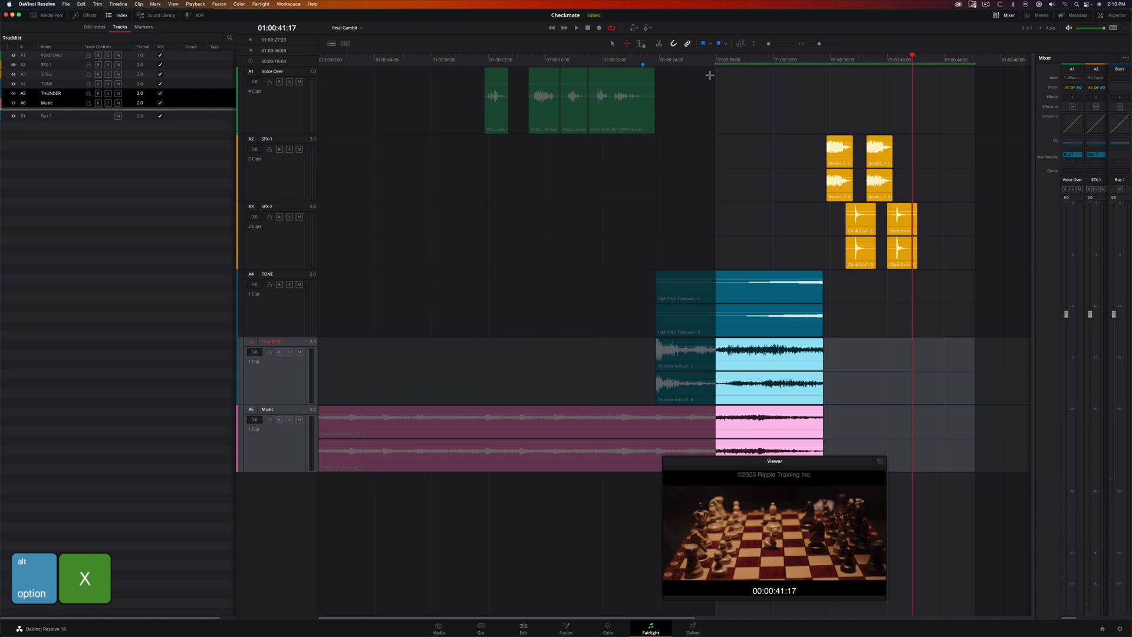
pyautogui.press('a')
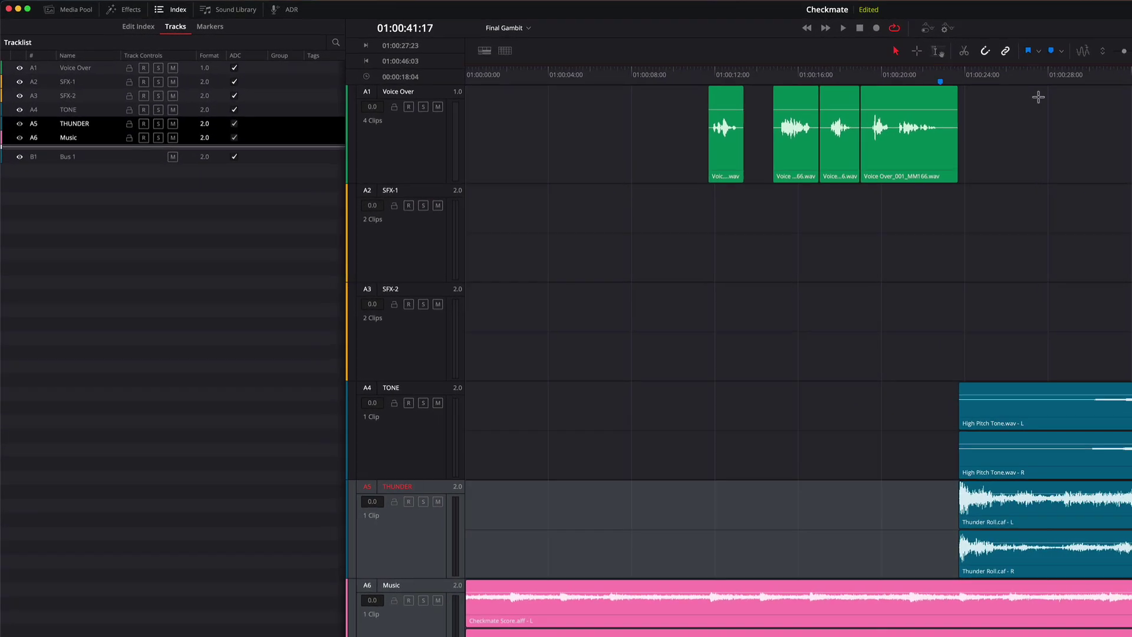
# Step: Open the Sound Library, reveal its library selector and choose the Fairlight Sound Library
pyautogui.click(165, 16)
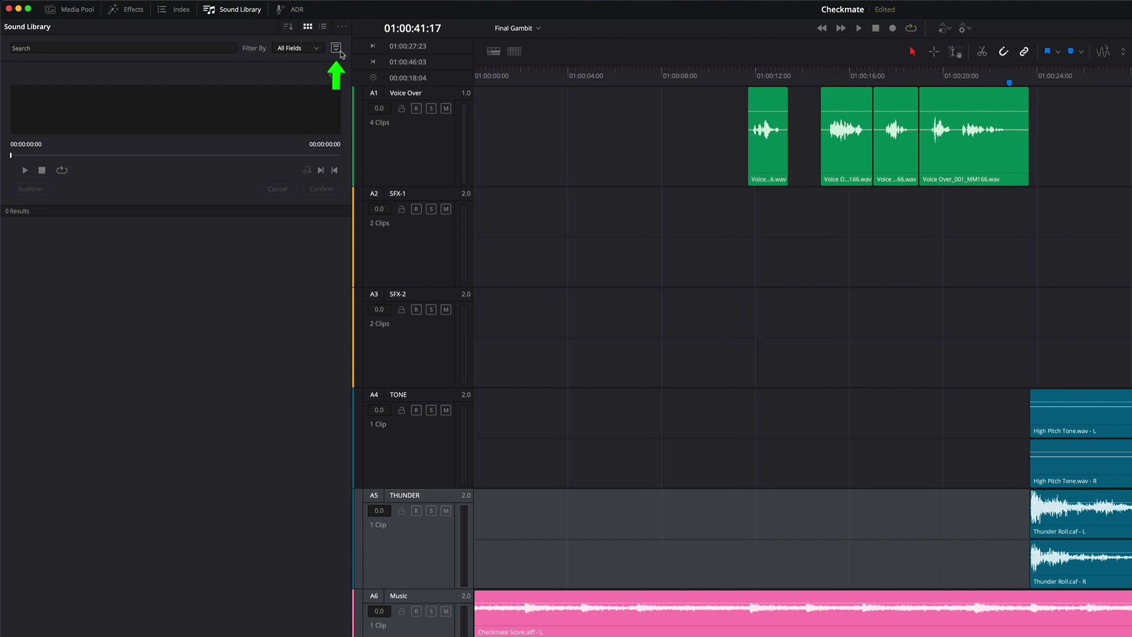
pyautogui.click(335, 49)
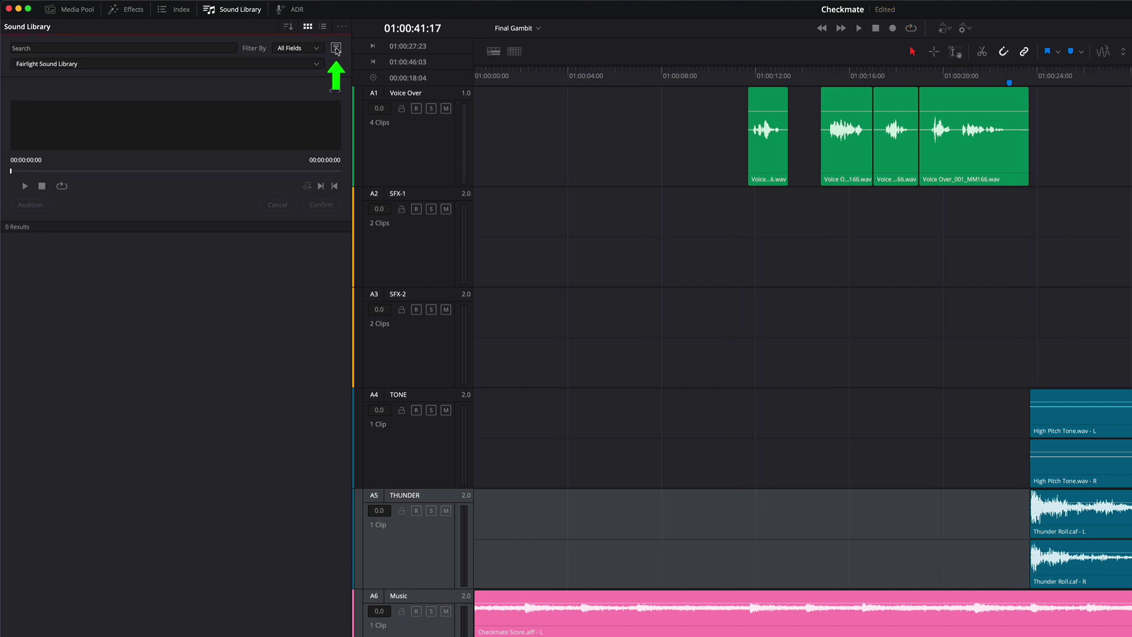
pyautogui.click(297, 65)
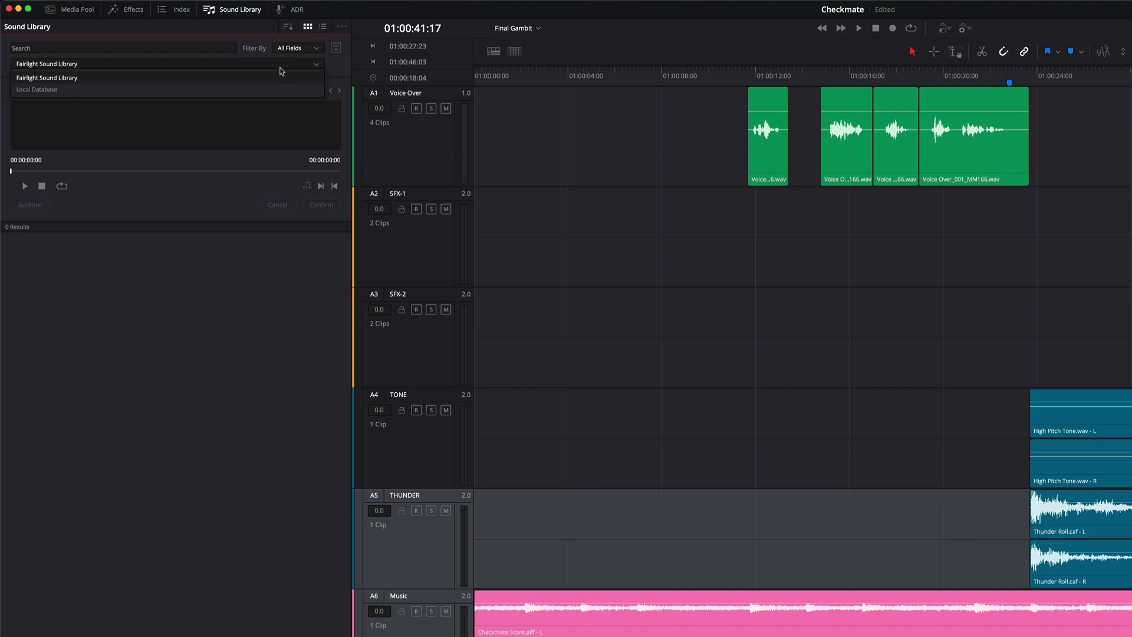
pyautogui.click(260, 82)
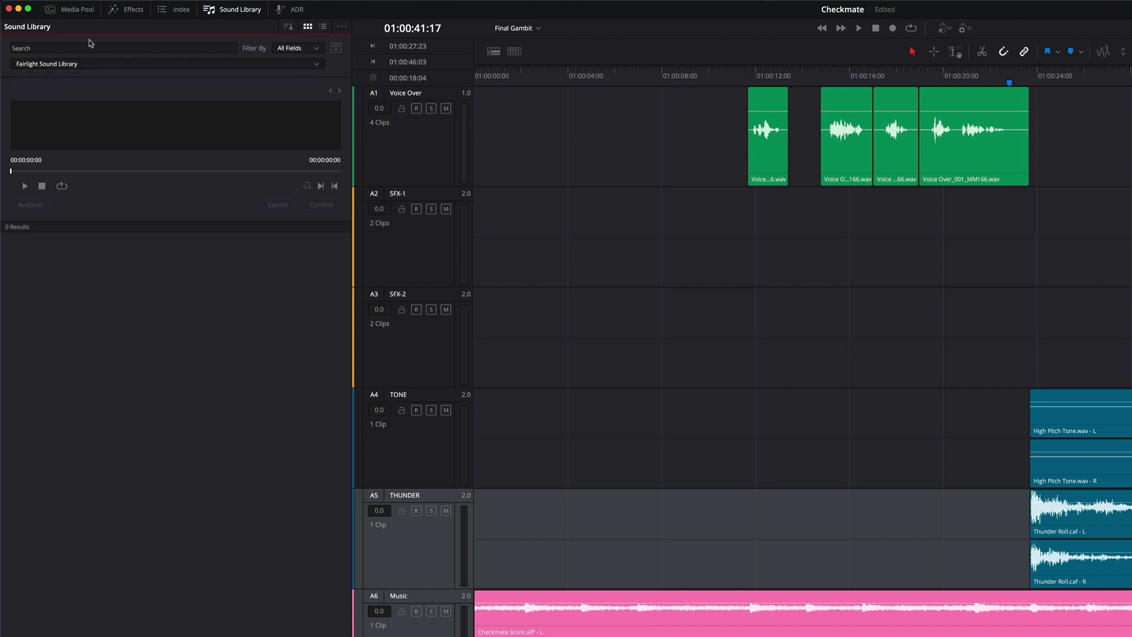
# Step: Search the Fairlight Sound Library for "rain", and replace the search with "***" to list all its sounds
pyautogui.click(46, 47)
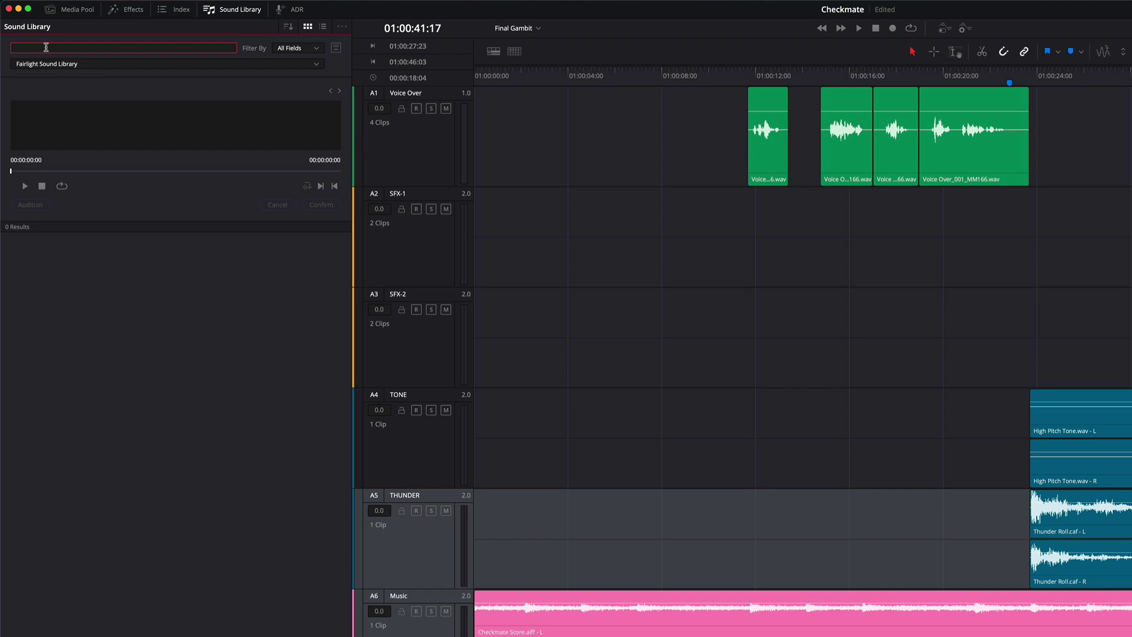
pyautogui.write('rain')
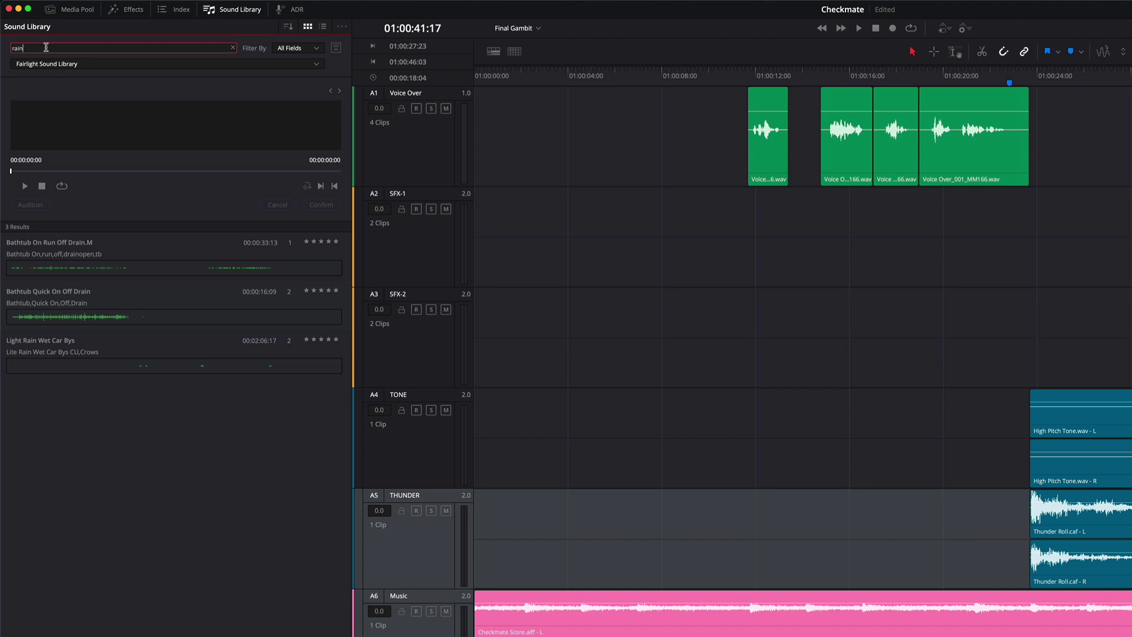
pyautogui.press('BackSpace')
pyautogui.press('BackSpace')
pyautogui.press('BackSpace')
pyautogui.press('BackSpace')
pyautogui.write('***')
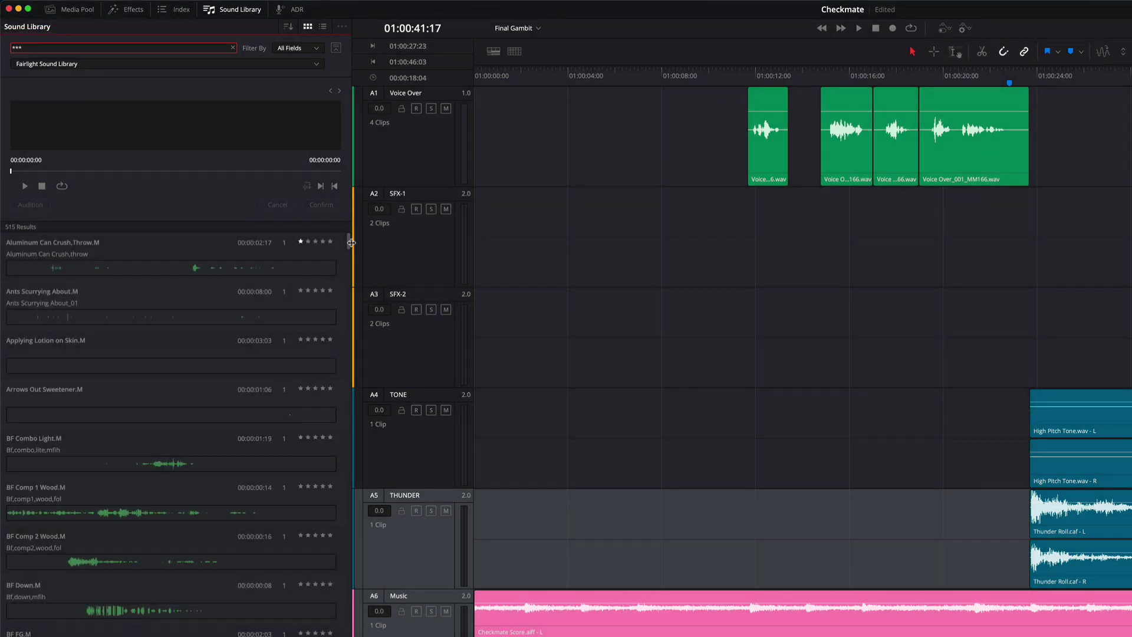
# Step: Audition the library sounds from BF On Gravel 1.M down to BF On Metal with Decay.M
pyautogui.moveTo(348, 243); pyautogui.dragTo(350, 266)
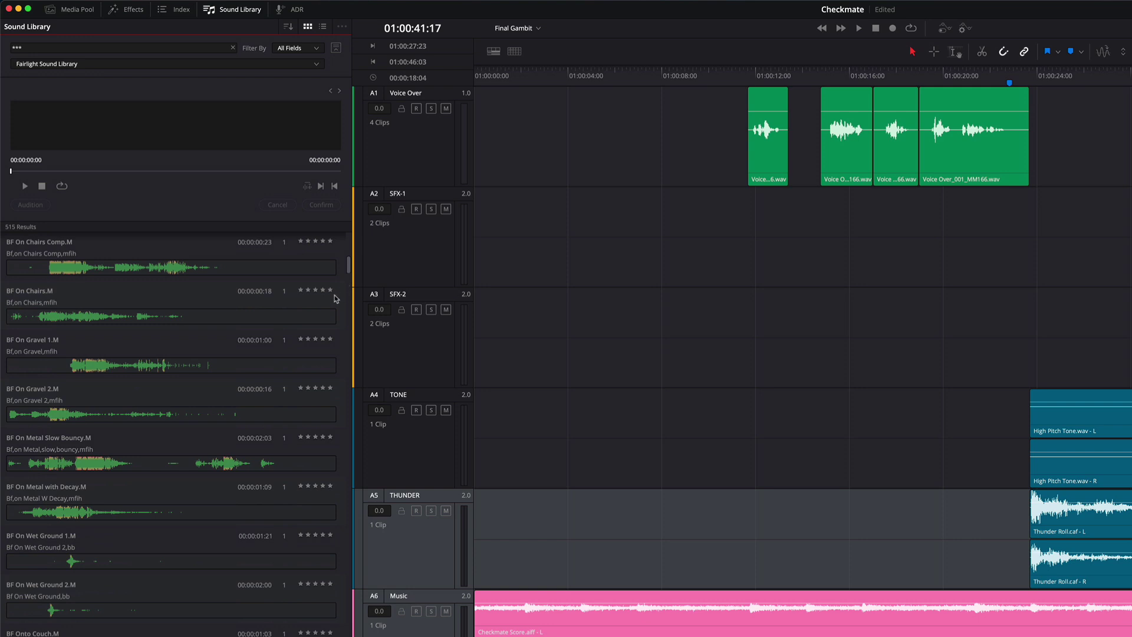
pyautogui.click(62, 366)
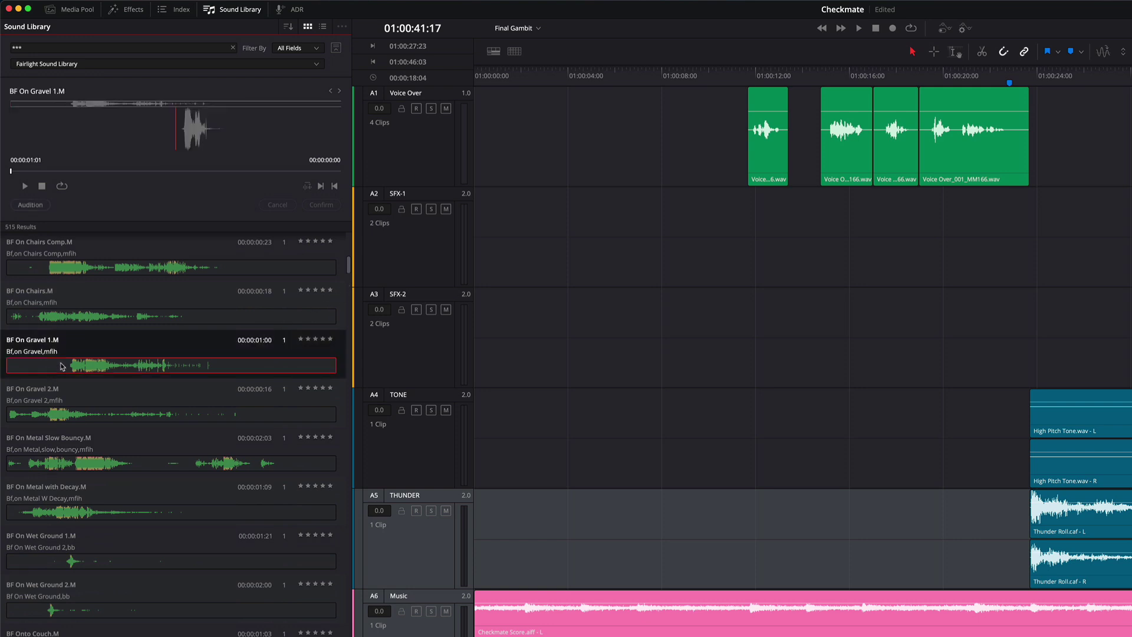
pyautogui.press('space')
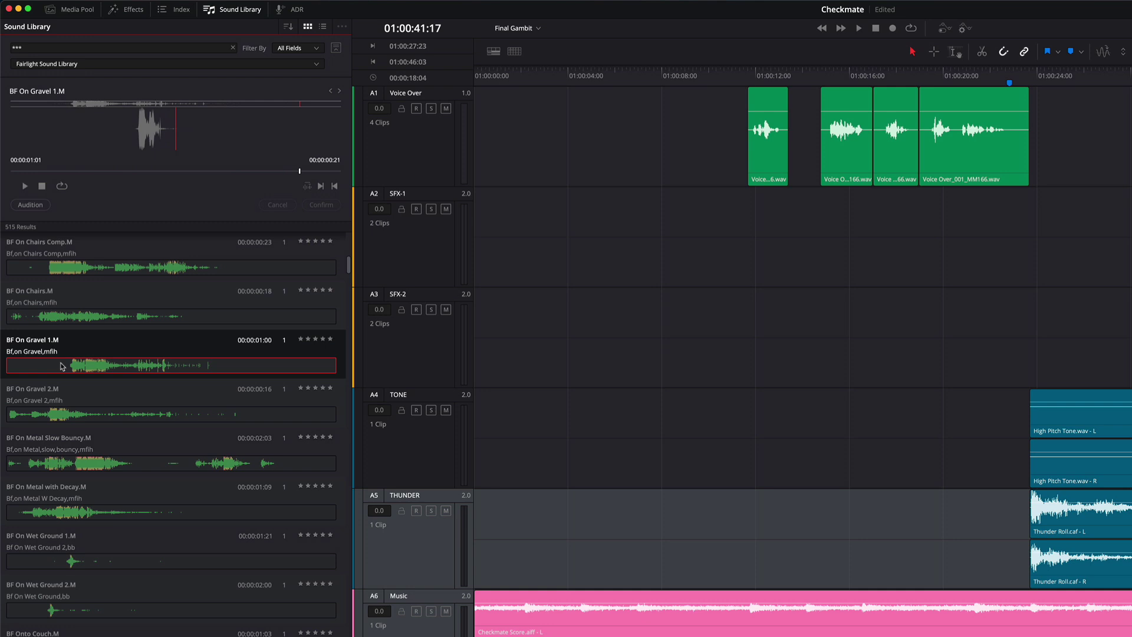
pyautogui.press('Down')
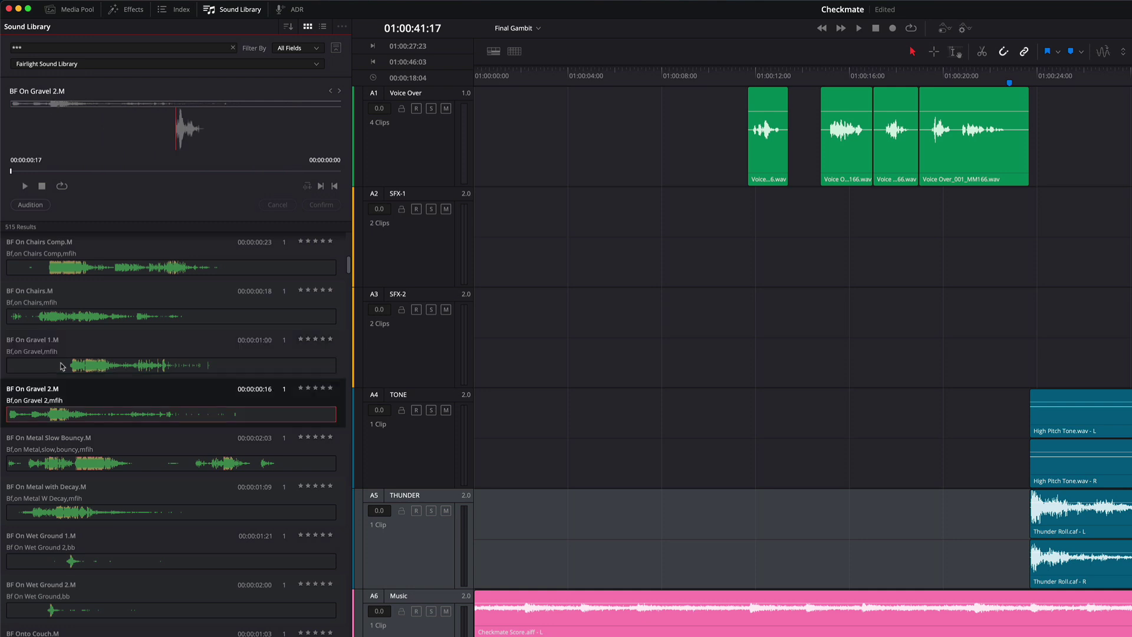
pyautogui.press('Down')
pyautogui.press('Down')
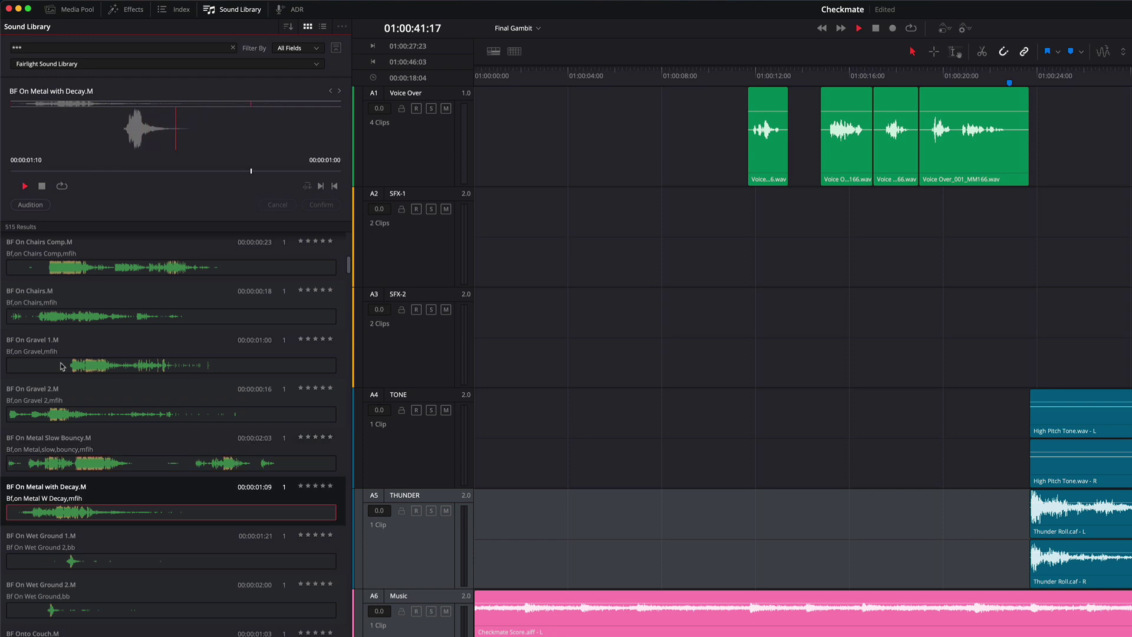
# Step: Search the Fairlight Sound Library for "thunder", and clear the search
pyautogui.click(232, 48)
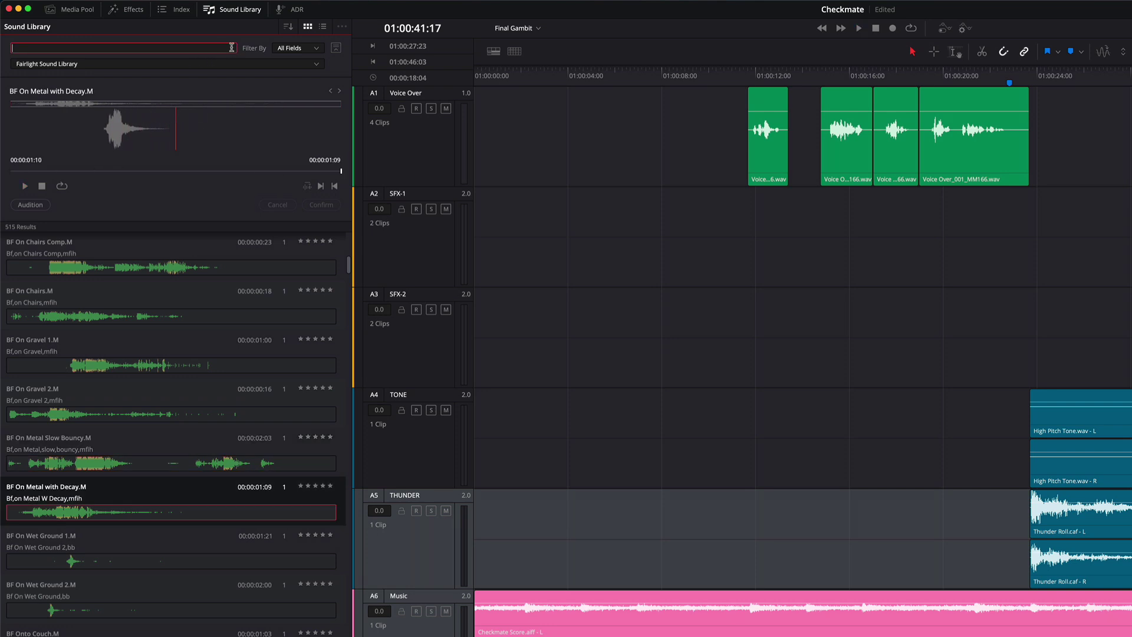
pyautogui.write('thunder')
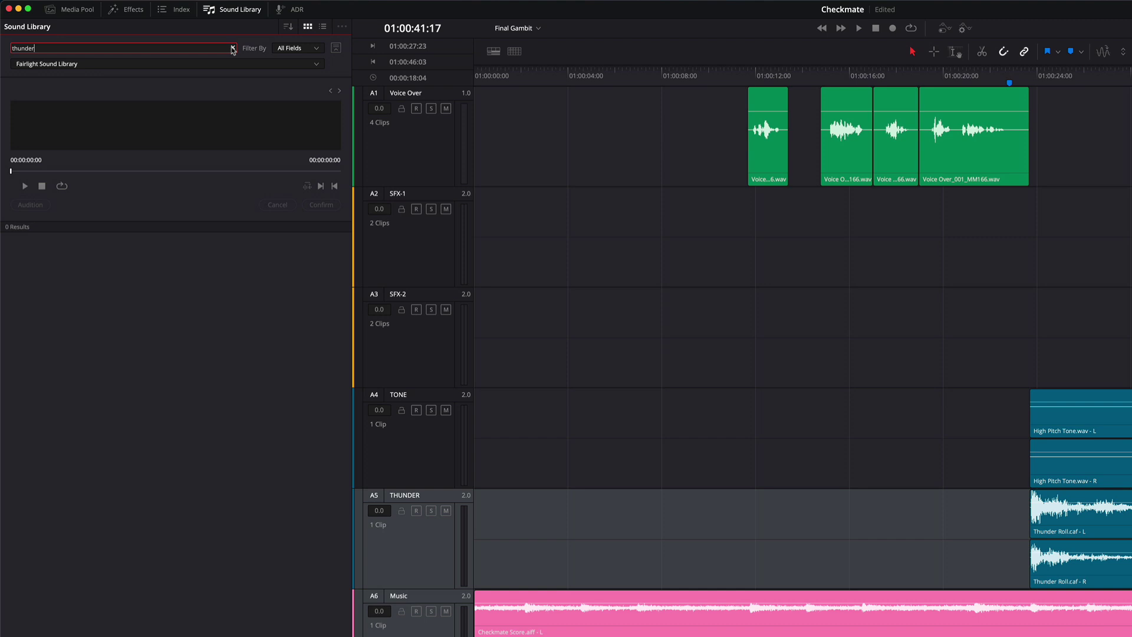
pyautogui.click(233, 48)
# Step: Switch the Sound Library to Local Database and add the Additional Sound Effects folder from Checkmate-Media on the Desktop as a library
pyautogui.click(123, 65)
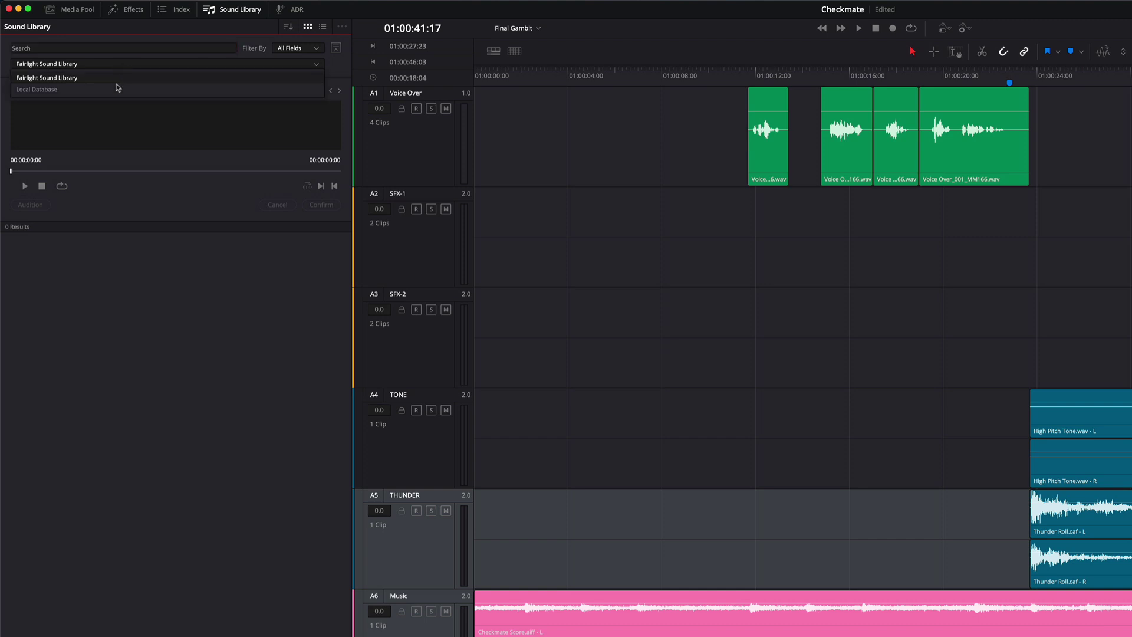
pyautogui.click(115, 90)
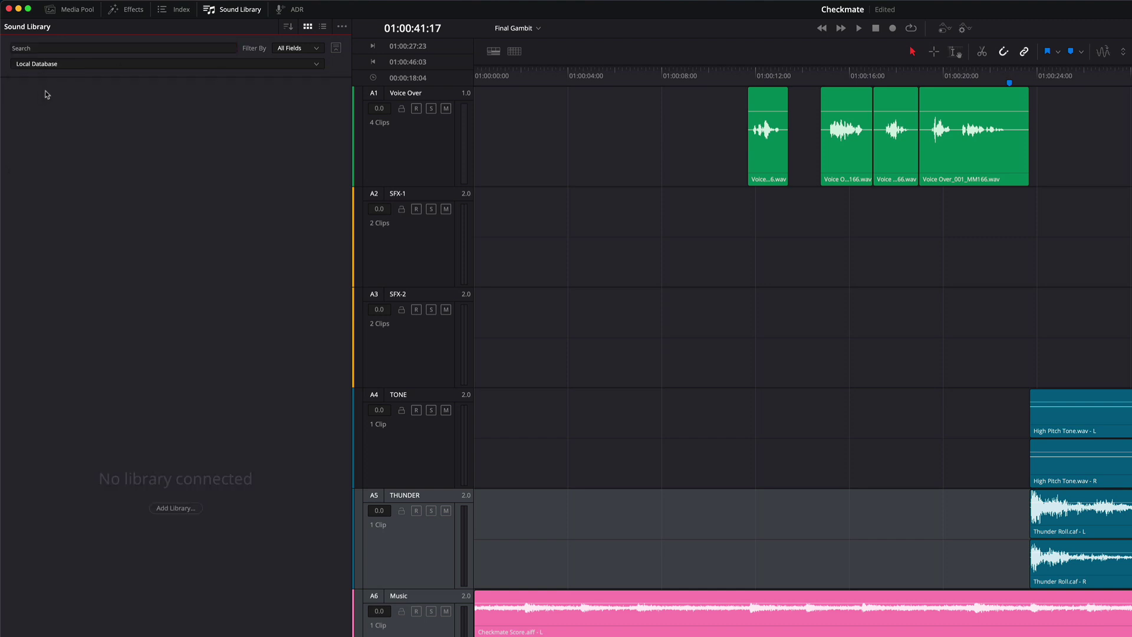
pyautogui.click(342, 30)
pyautogui.click(350, 40)
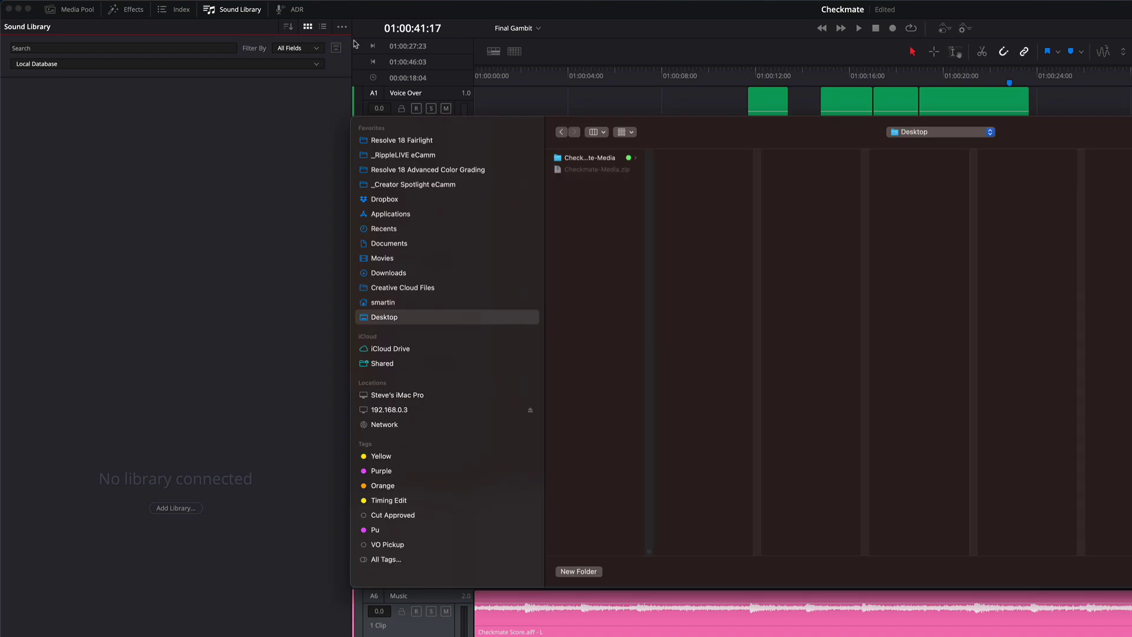
pyautogui.click(566, 158)
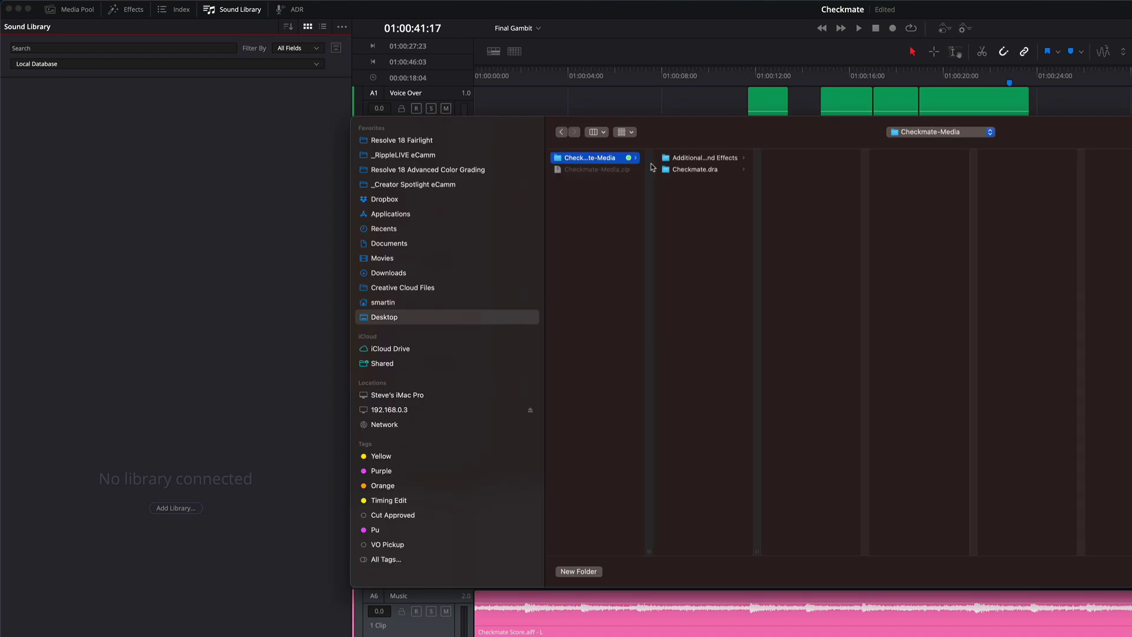
pyautogui.click(689, 159)
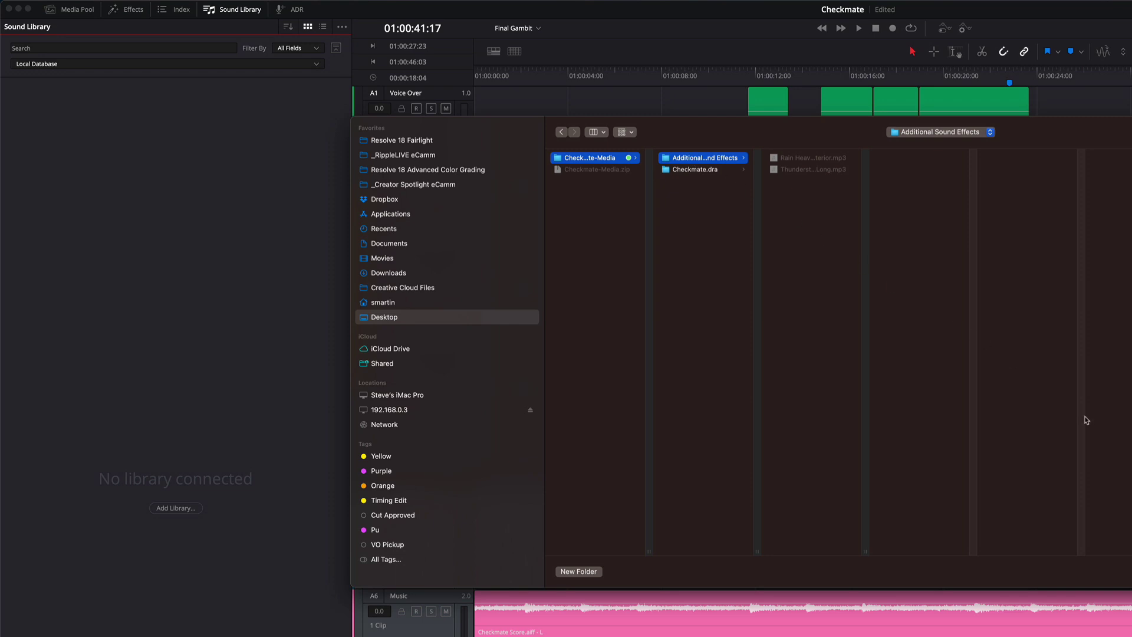
pyautogui.click(1131, 571)
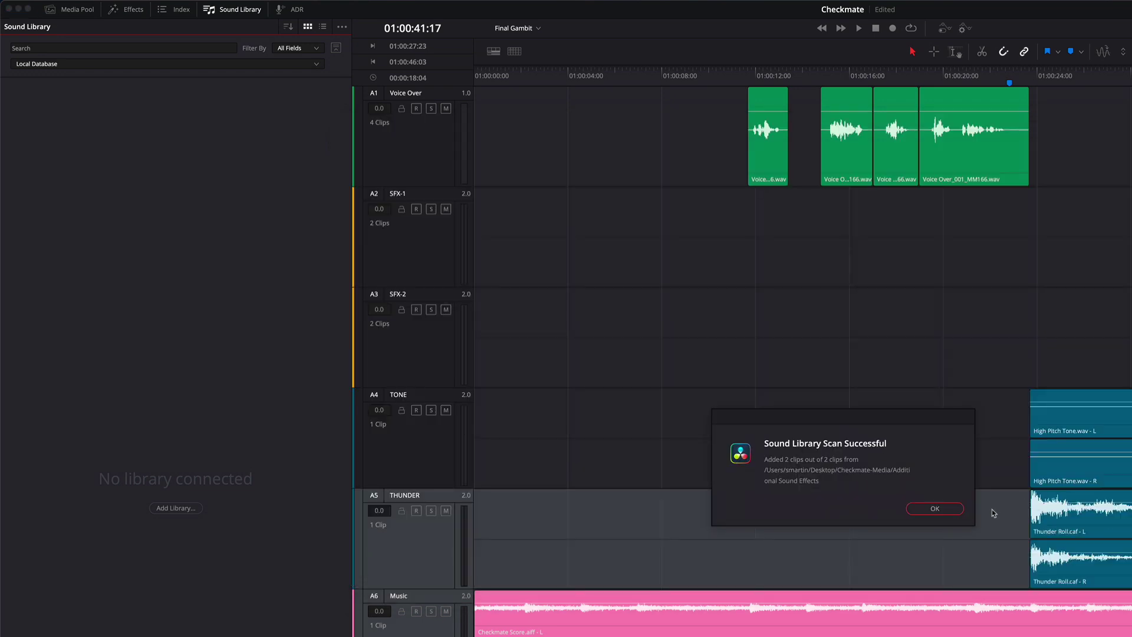
pyautogui.click(946, 510)
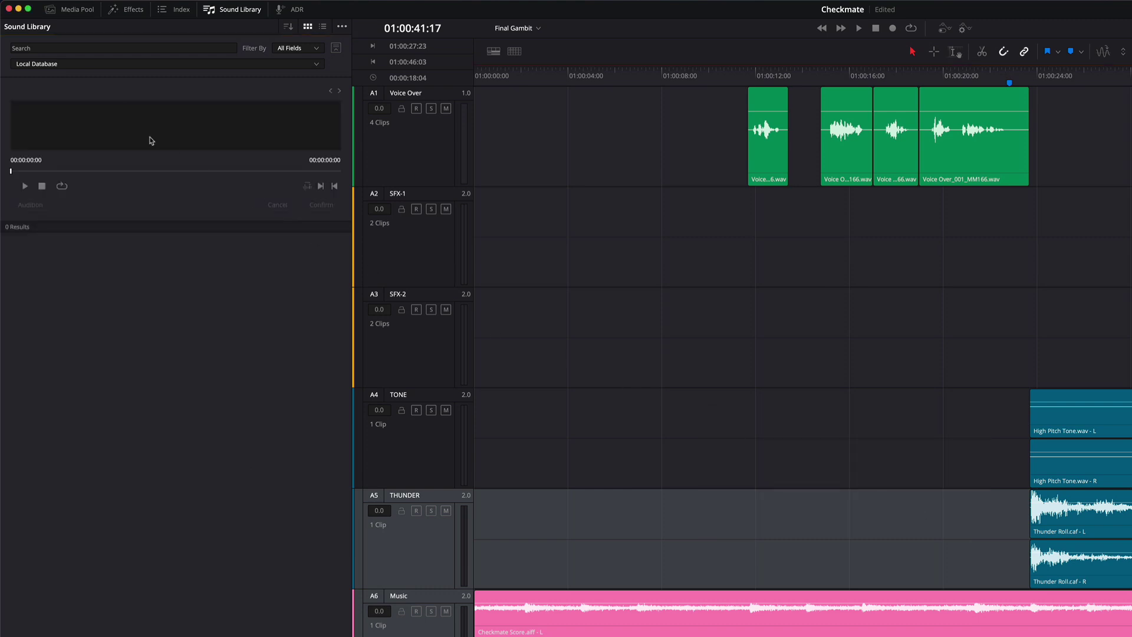
# Step: Search the Local Database for "rain" and preview the Rain Heavy Quiet Interior sound
pyautogui.click(73, 50)
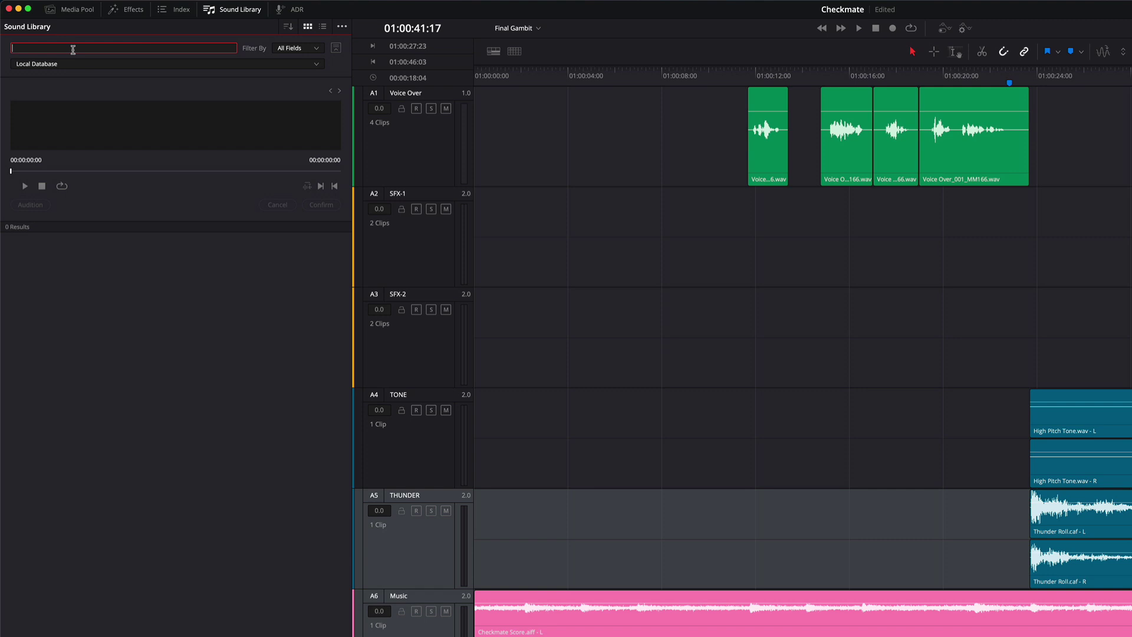
pyautogui.press('Return')
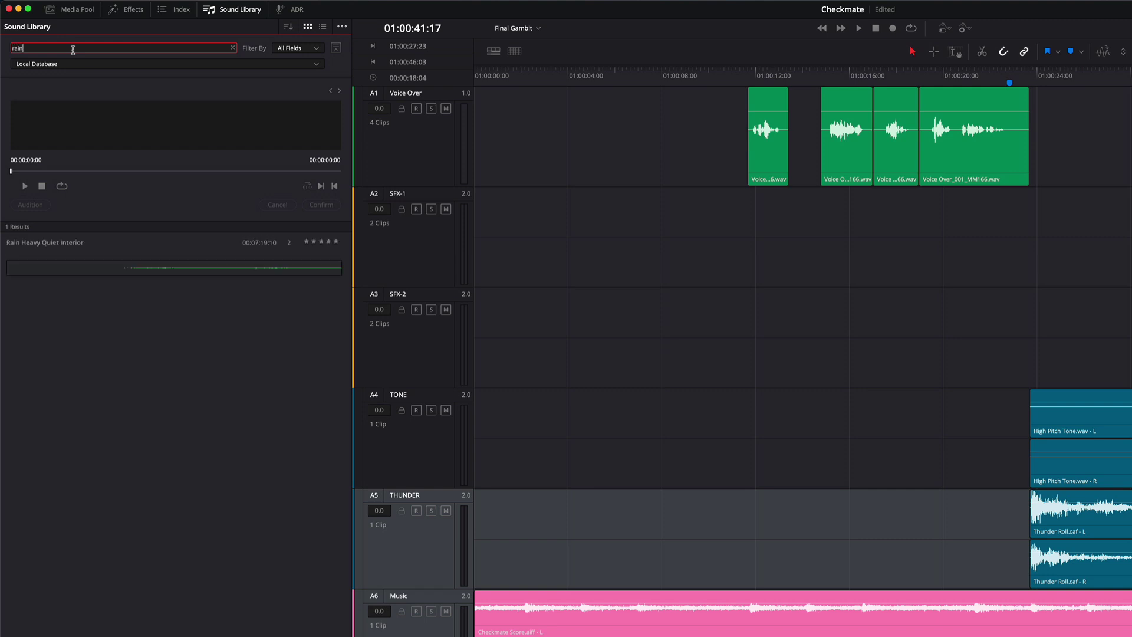
pyautogui.click(107, 270)
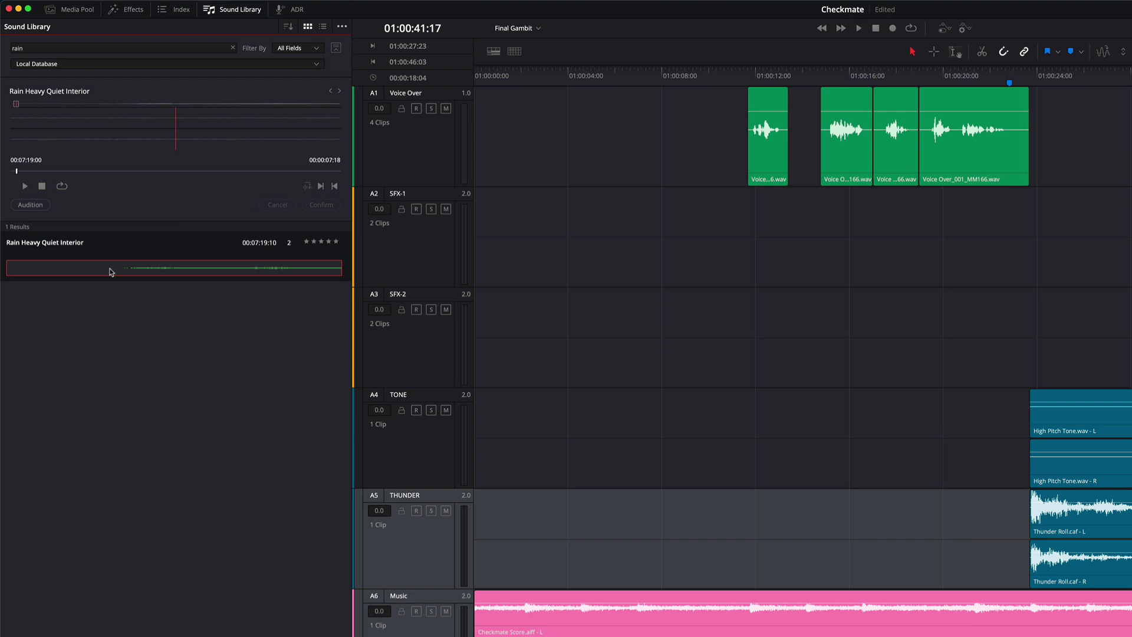
# Step: Search the Local Database for "thunder" and preview the beginning of the Thunderstorm - Long sound
pyautogui.click(83, 47)
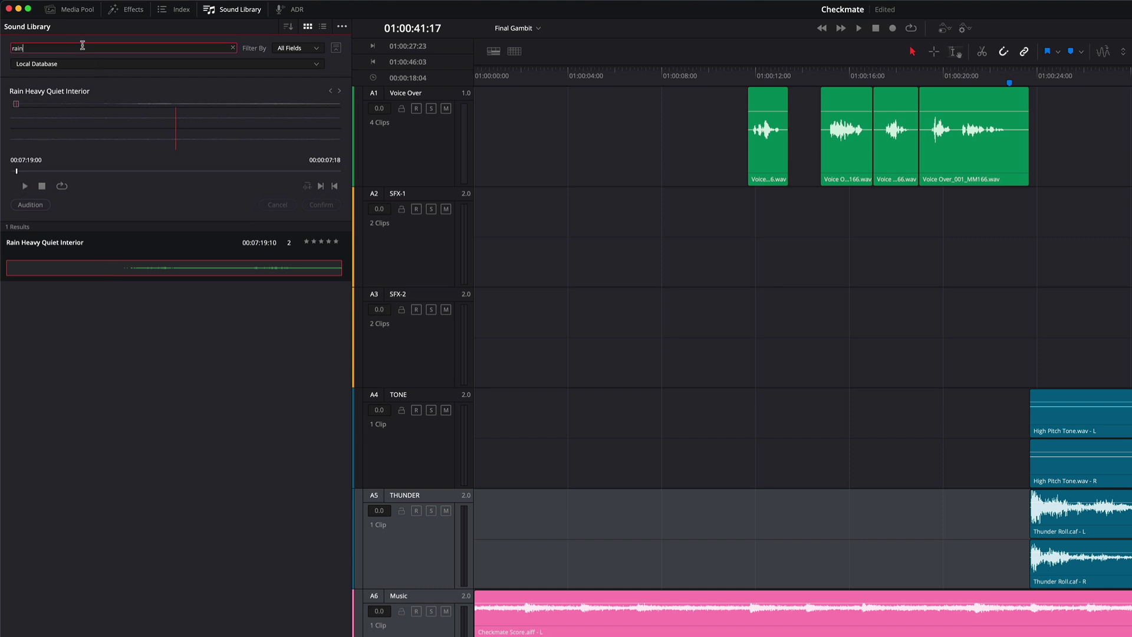
pyautogui.press('BackSpace')
pyautogui.press('BackSpace')
pyautogui.press('BackSpace')
pyautogui.press('BackSpace')
pyautogui.write('thunder')
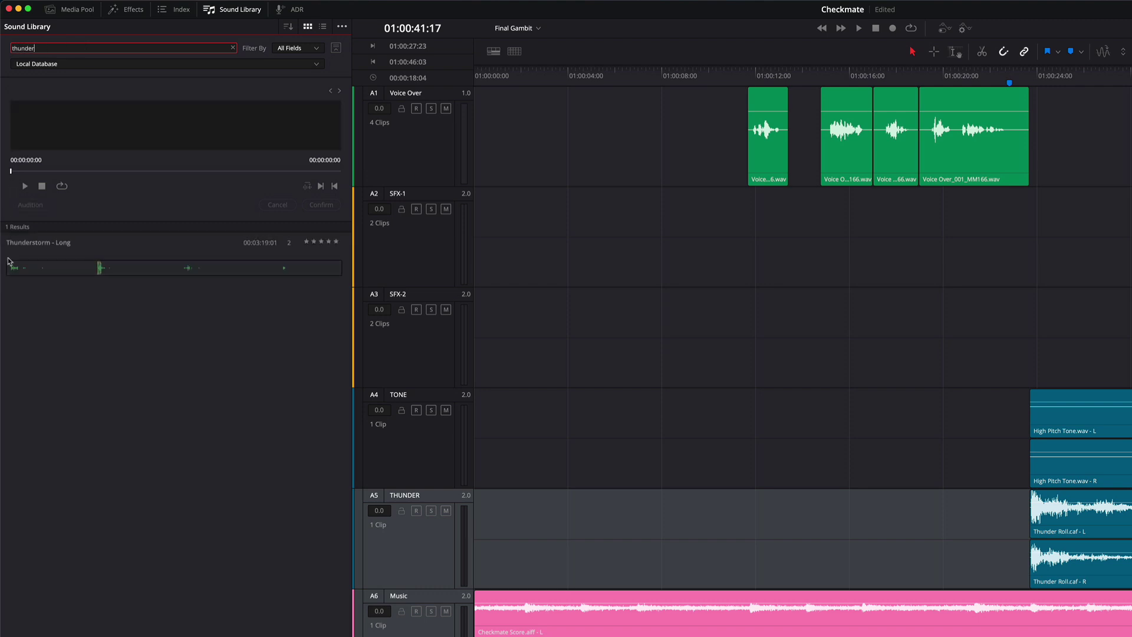
pyautogui.click(11, 269)
pyautogui.press('space')
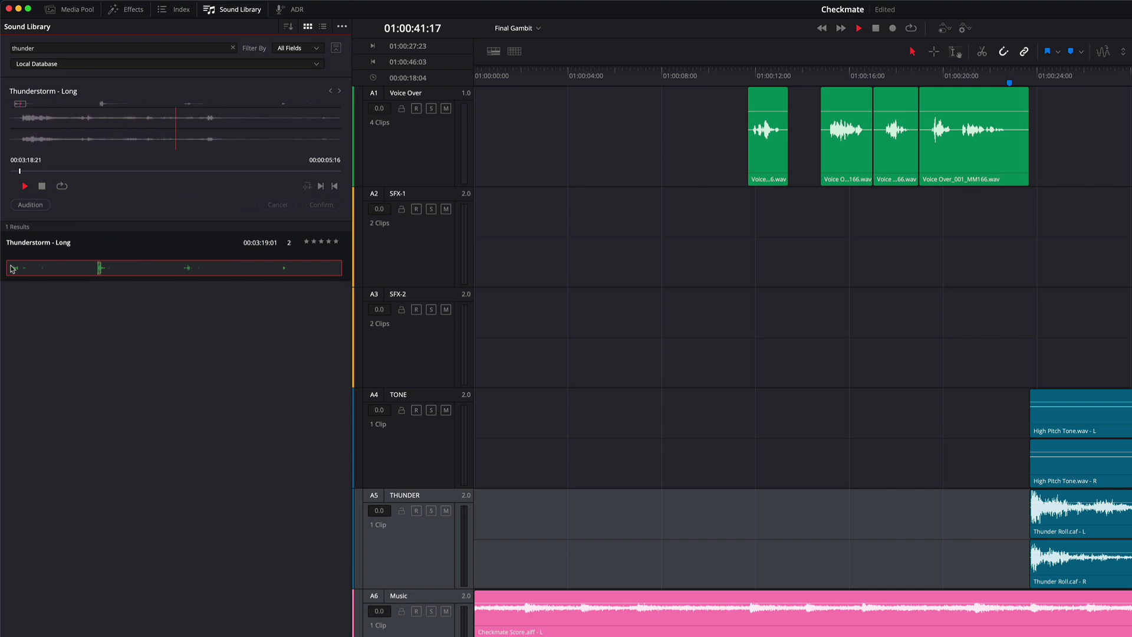
pyautogui.press('space')
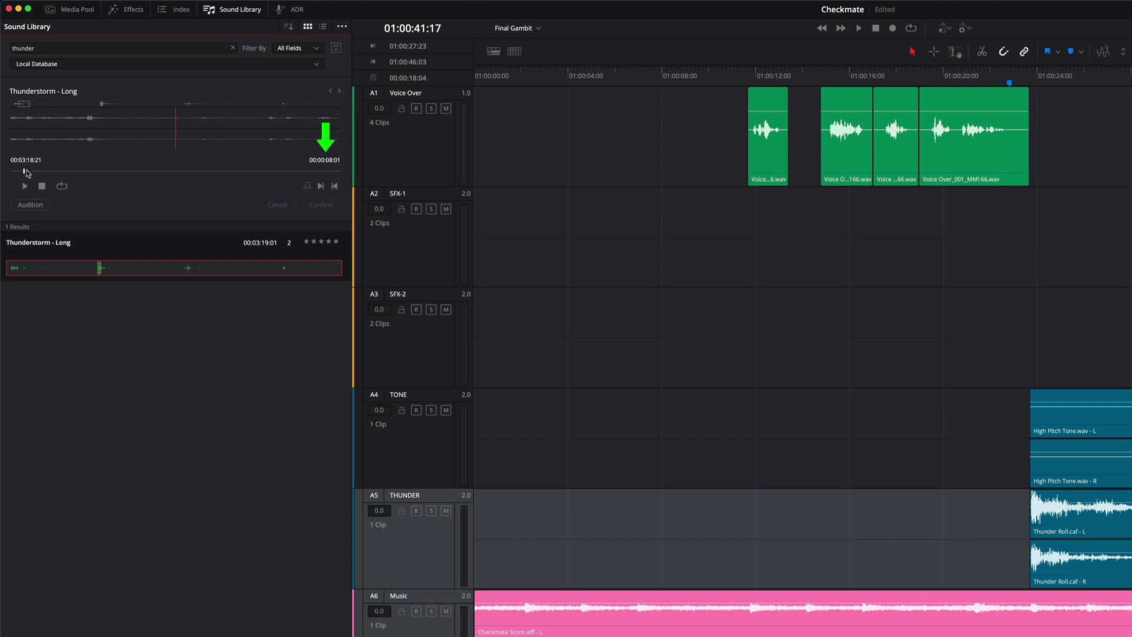
# Step: Find and play the loud thunderclap in the Thunderstorm - Long preview, and cue it to the clap's start at 00:00:54:01
pyautogui.moveTo(24, 171); pyautogui.dragTo(100, 172)
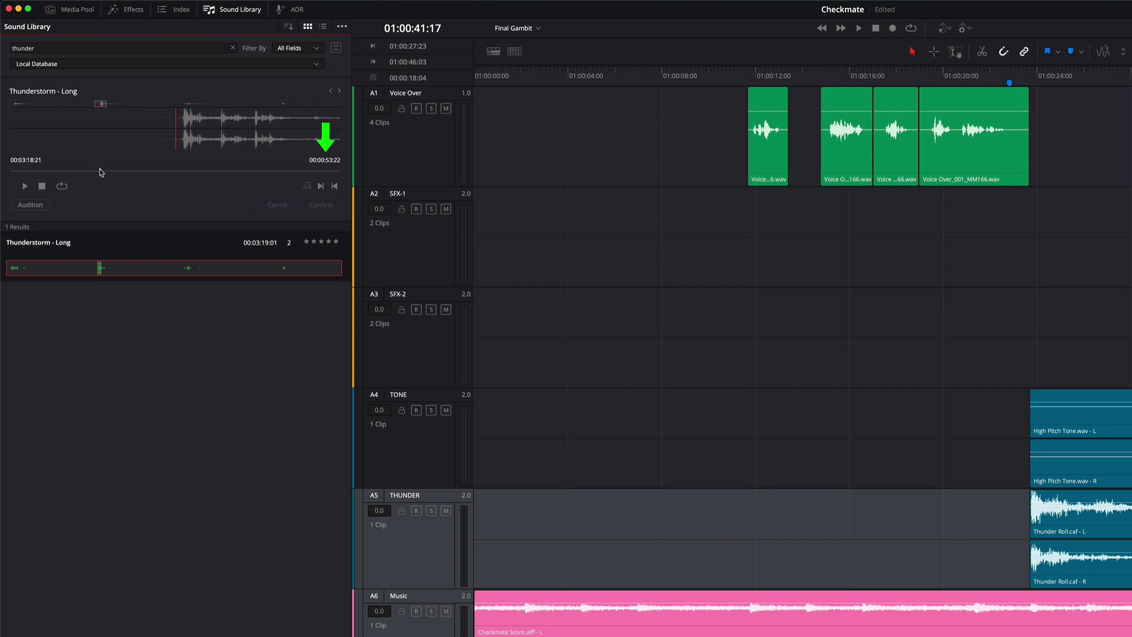
pyautogui.press('space')
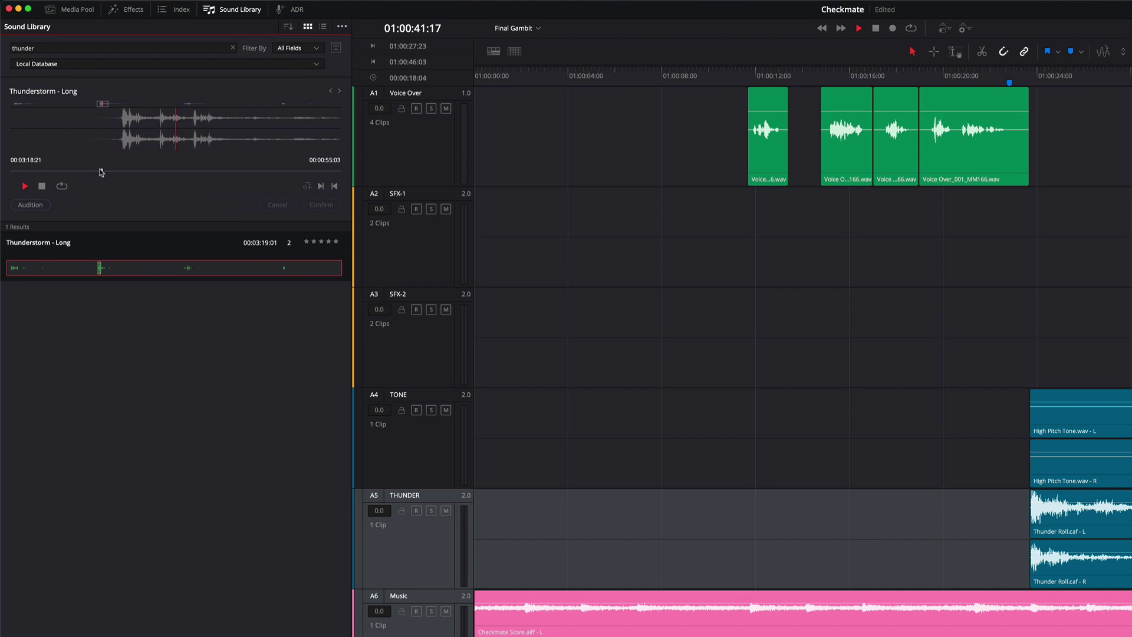
pyautogui.press('space')
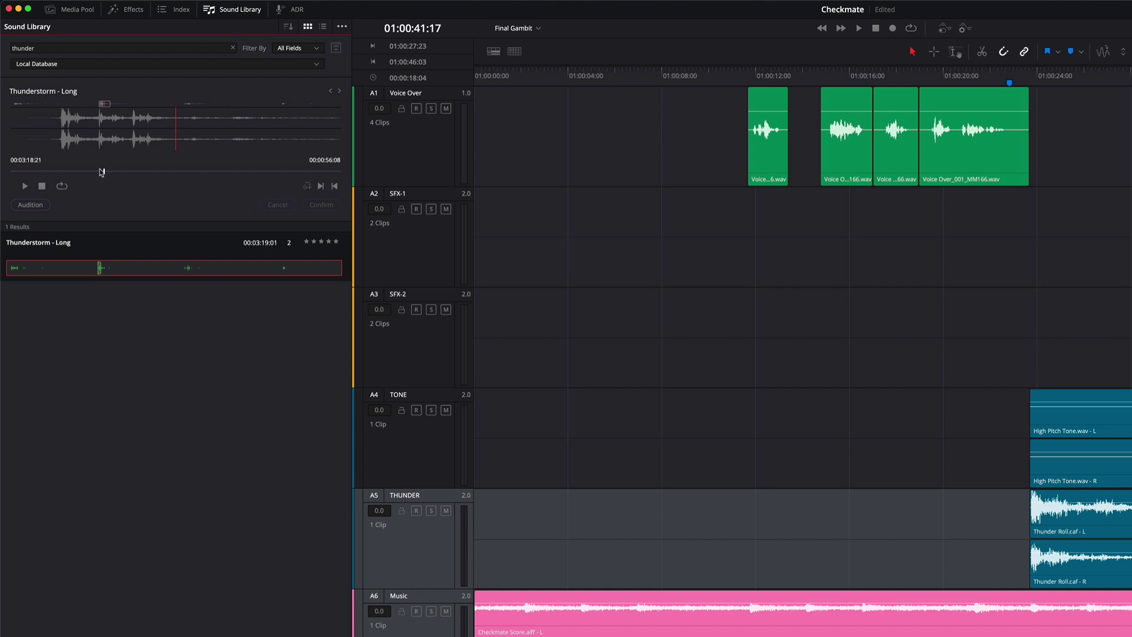
pyautogui.click(102, 172)
pyautogui.moveTo(103, 172); pyautogui.dragTo(100, 172)
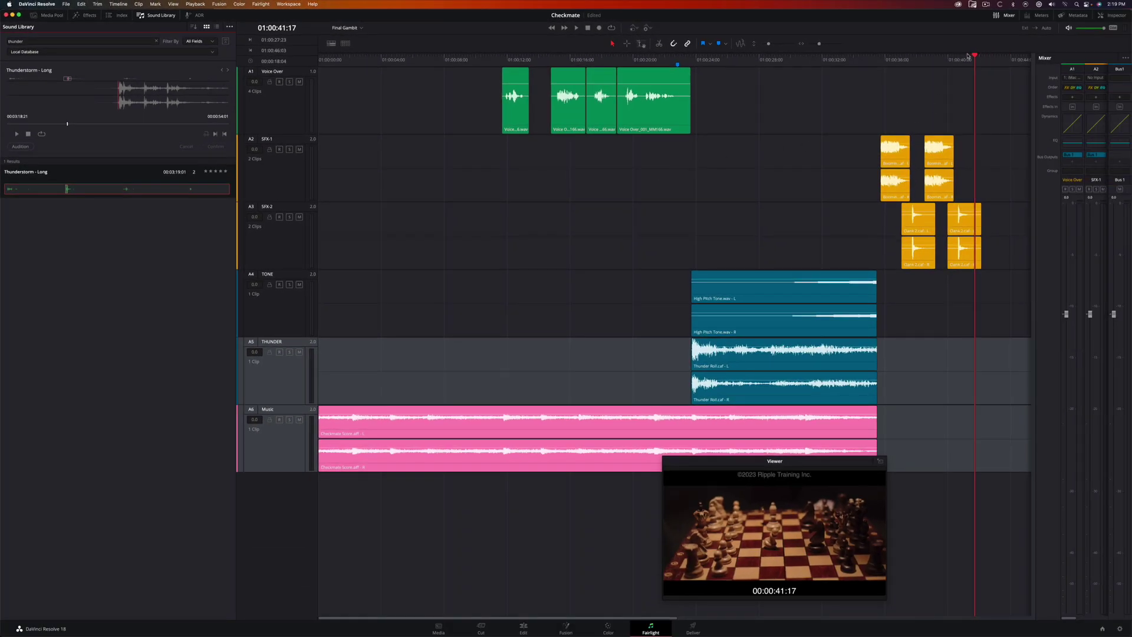
# Step: Audition Thunderstorm - Long on the THUNDER track with the playhead at the start of the Thunder Roll clip, 01:00:23:16
pyautogui.moveTo(974, 56); pyautogui.dragTo(691, 138)
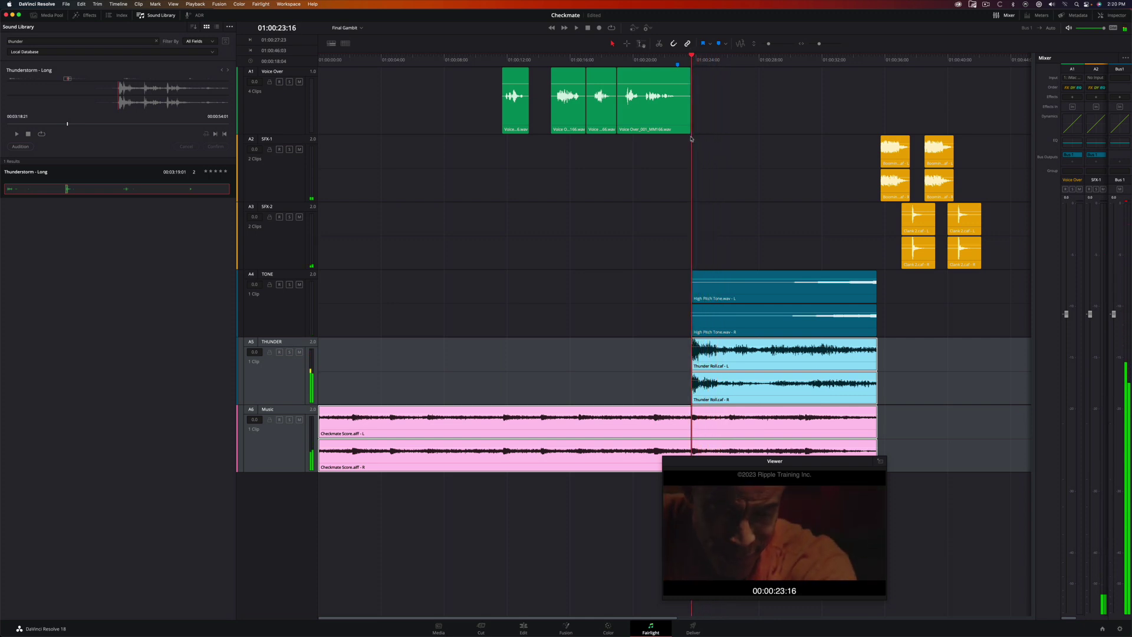
pyautogui.click(275, 391)
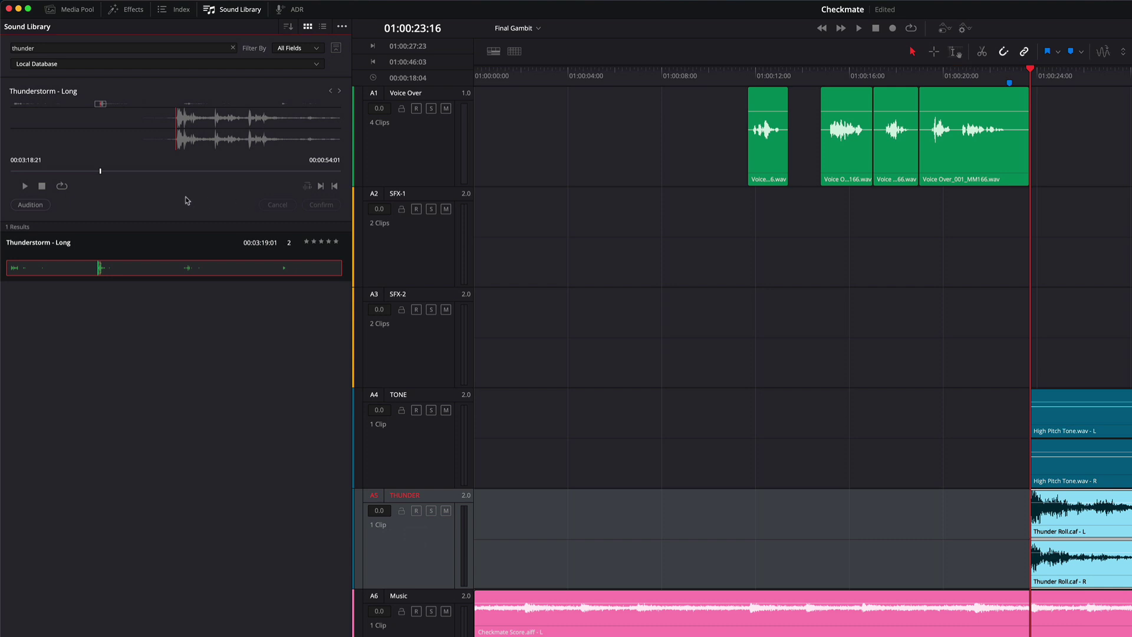
pyautogui.click(30, 205)
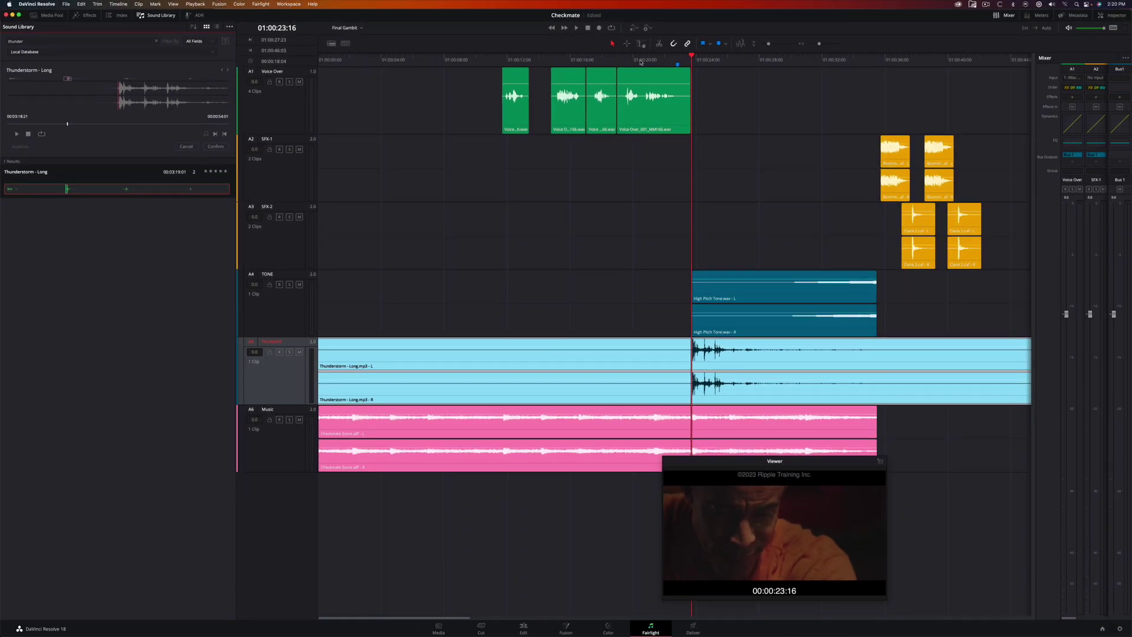
# Step: Play the auditioned thunder in context from about 01:00:20:00 and confirm its placement in the timeline
pyautogui.click(640, 60)
pyautogui.press('space')
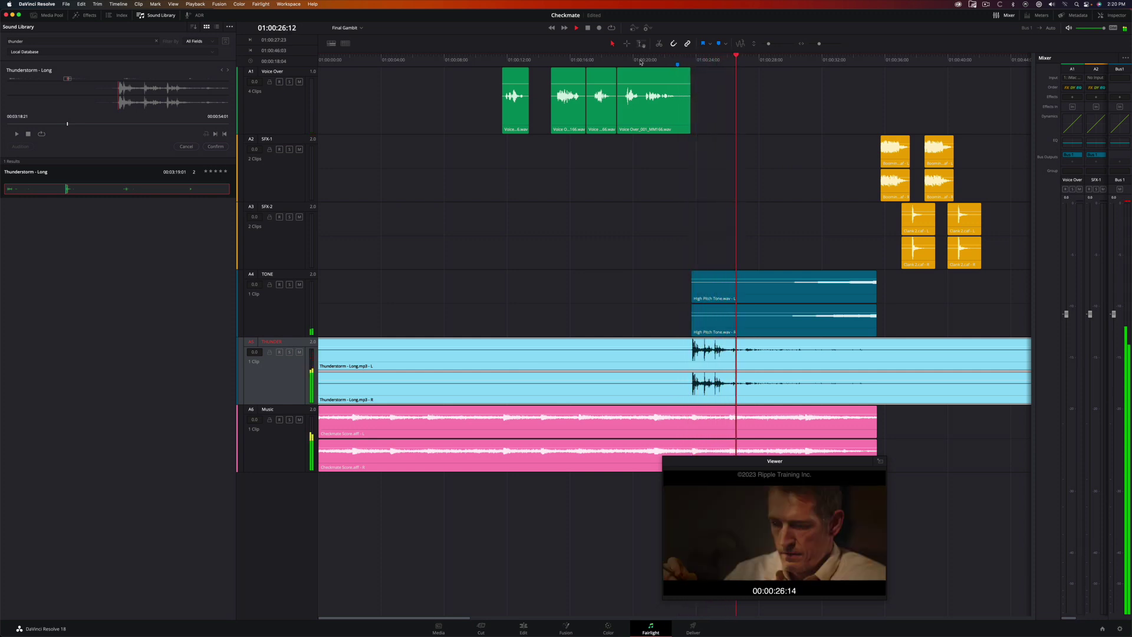
pyautogui.press('space')
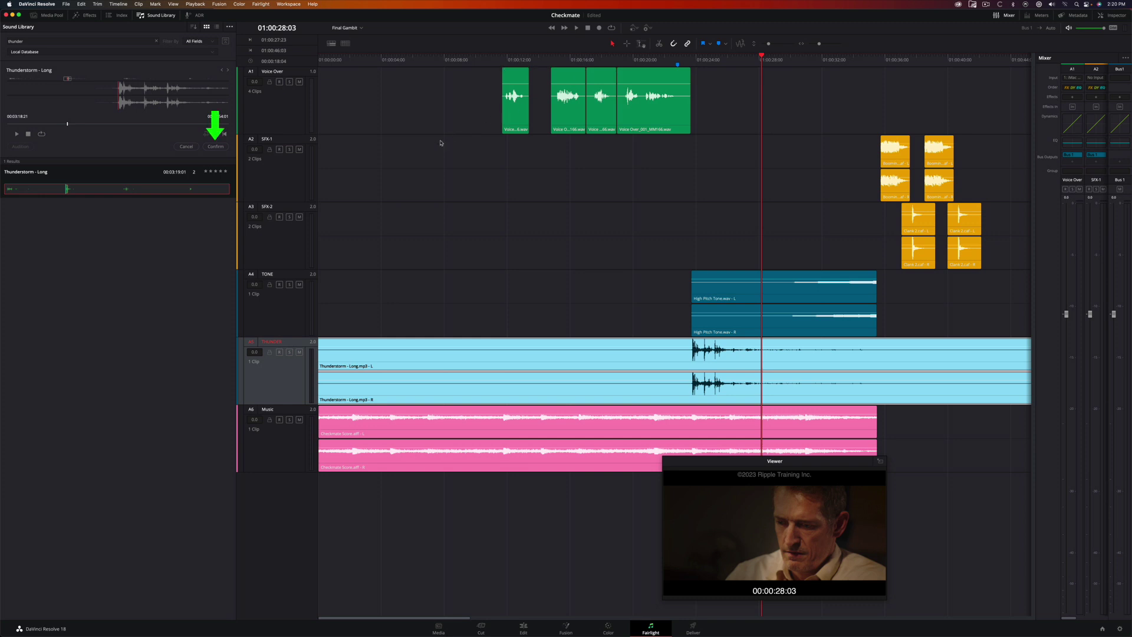
pyautogui.click(218, 147)
# Step: Trim the Thunderstorm - Long clip to a range from just before its thunderclap to the High Pitch Tone clip's end, and clear the range
pyautogui.press('r')
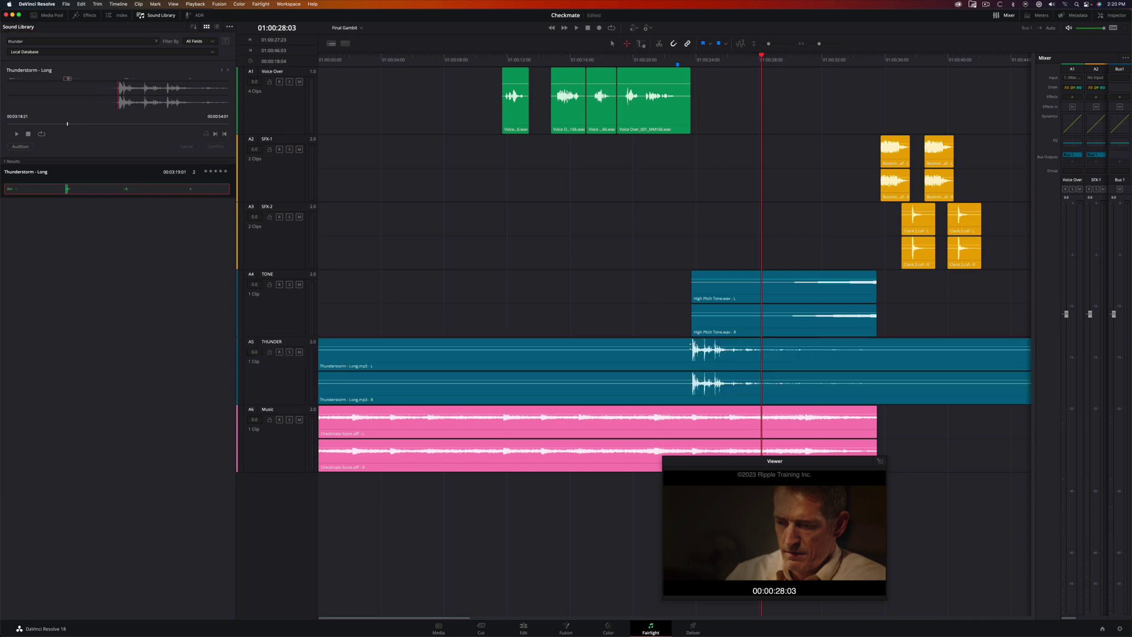
pyautogui.moveTo(687, 342); pyautogui.dragTo(876, 359)
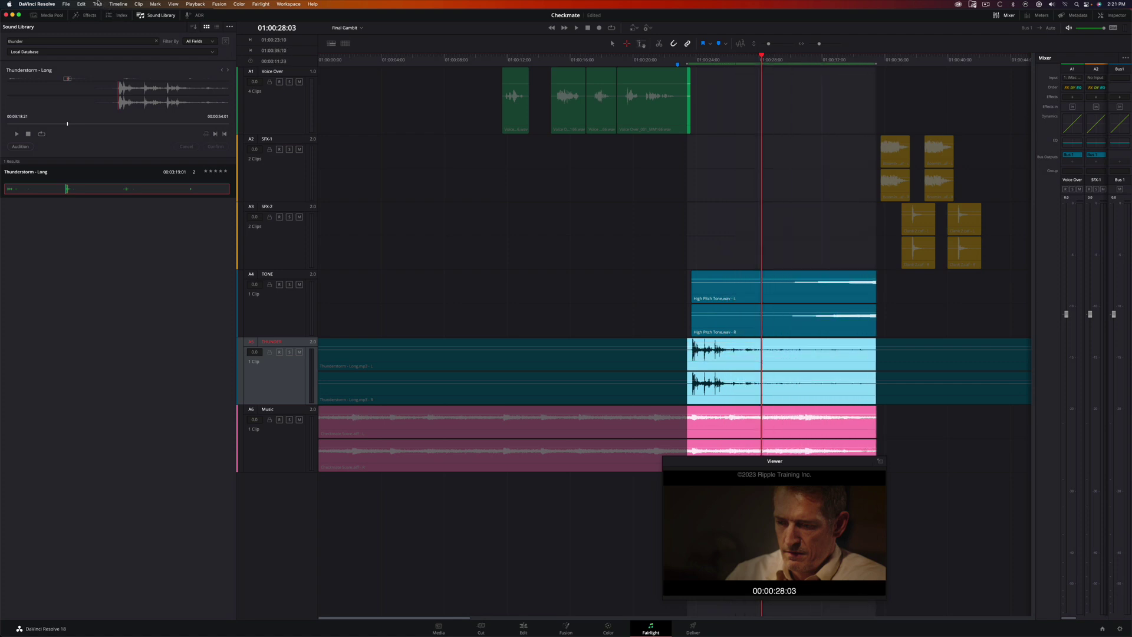
pyautogui.click(97, 3)
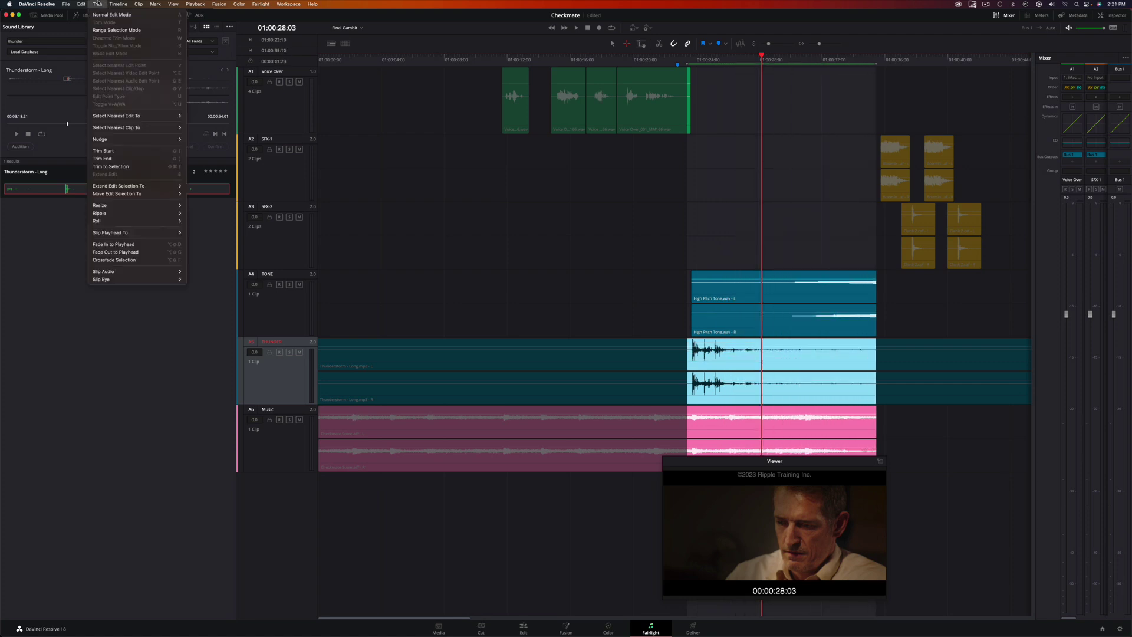
pyautogui.click(115, 166)
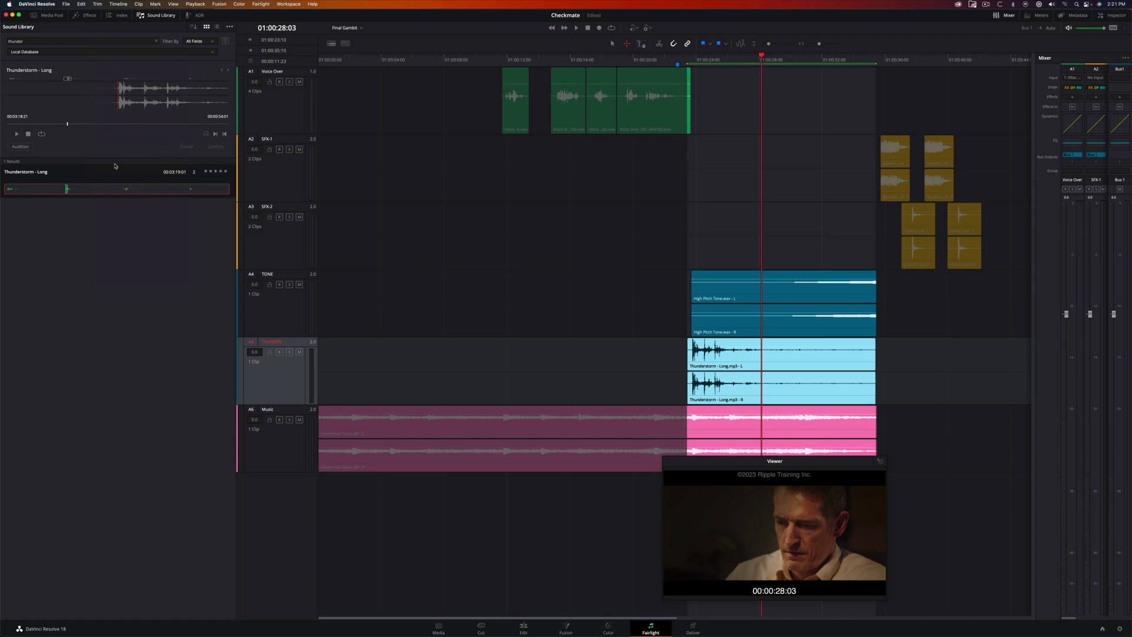
pyautogui.hotkey('alt', 'x')
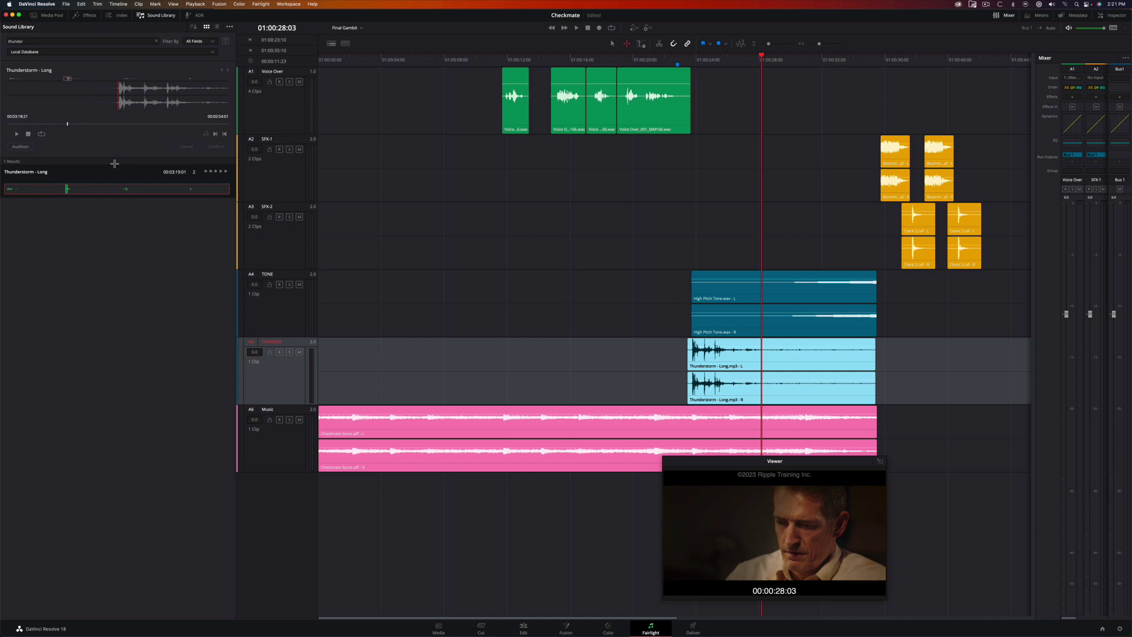
# Step: Widen the mixer to show every track and play the timeline from its start through the final Clank 2 clip
pyautogui.click(954, 286)
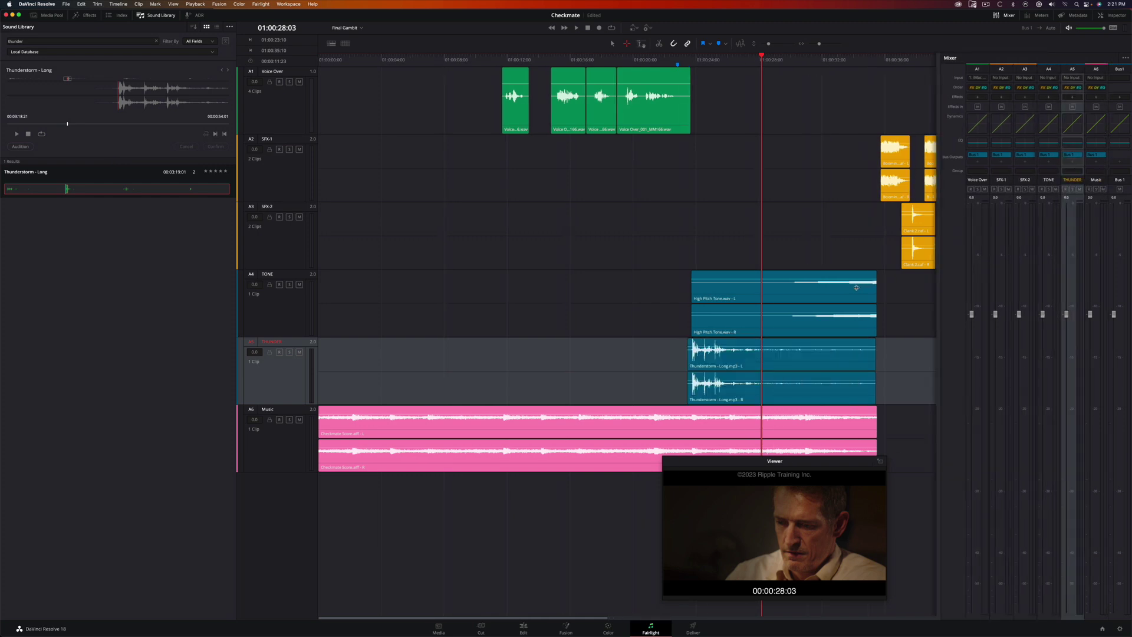
pyautogui.hotkey('shift', 'v')
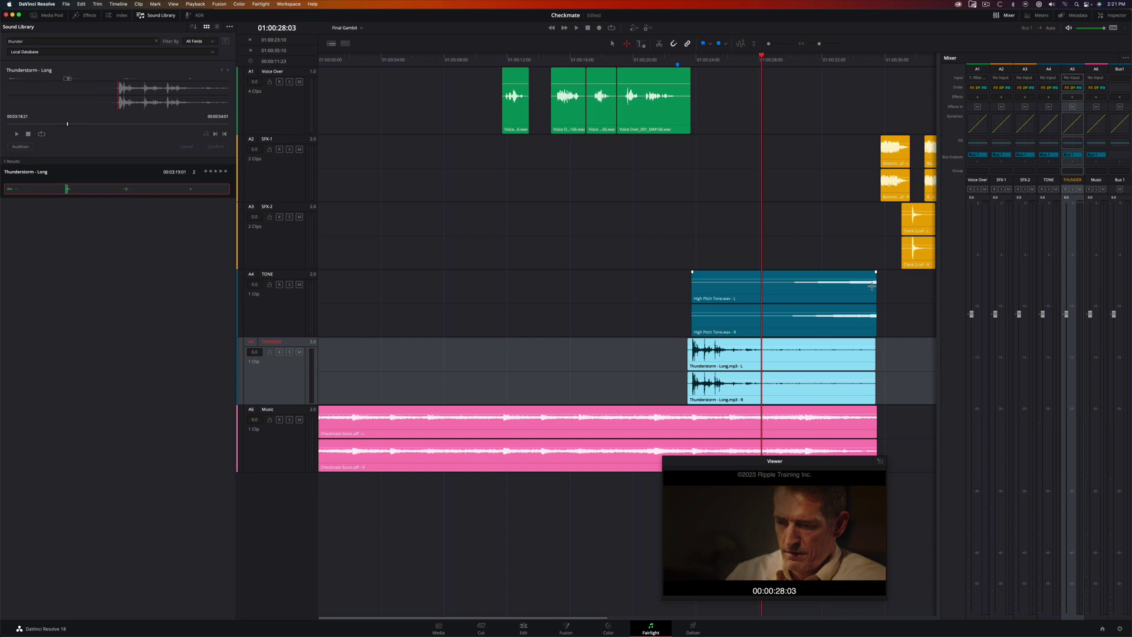
pyautogui.press('Home')
pyautogui.press('space')
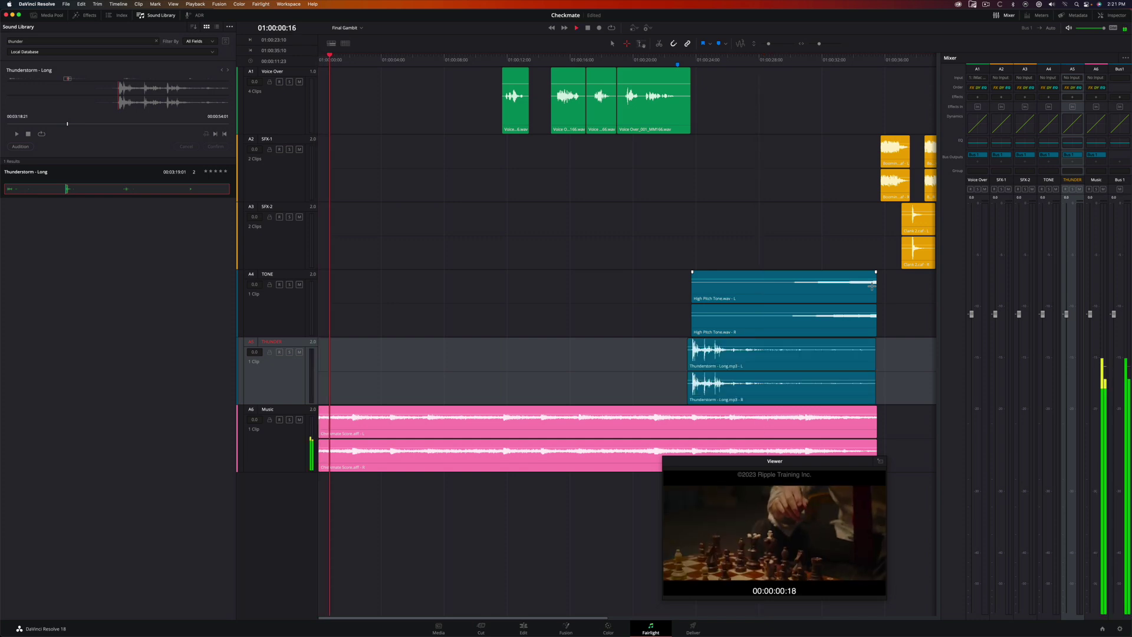
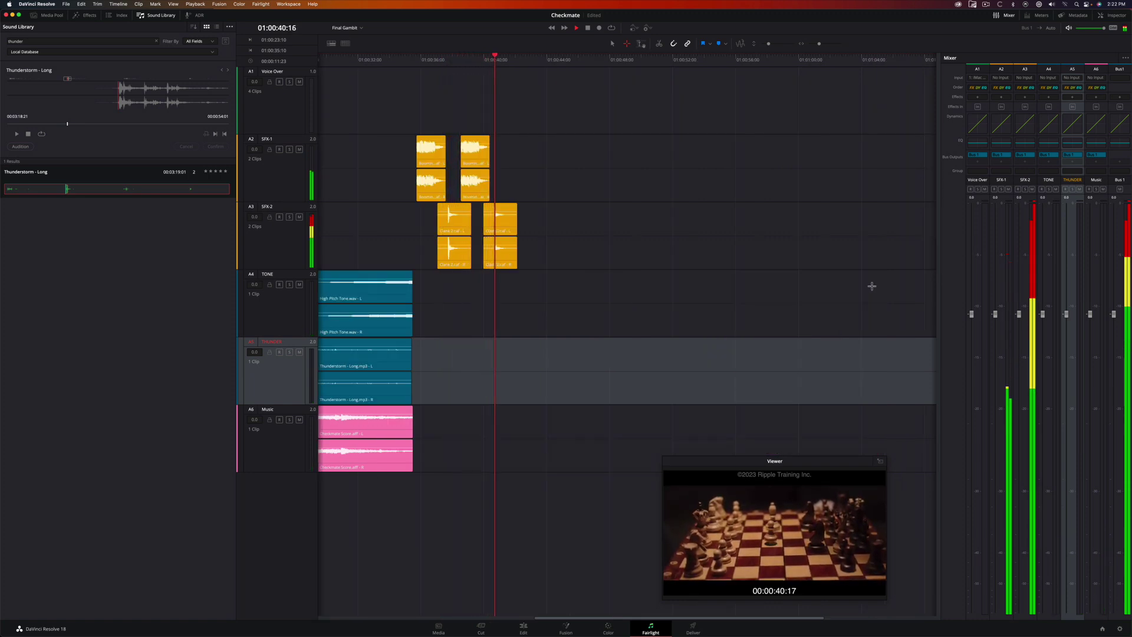
pyautogui.press('space')
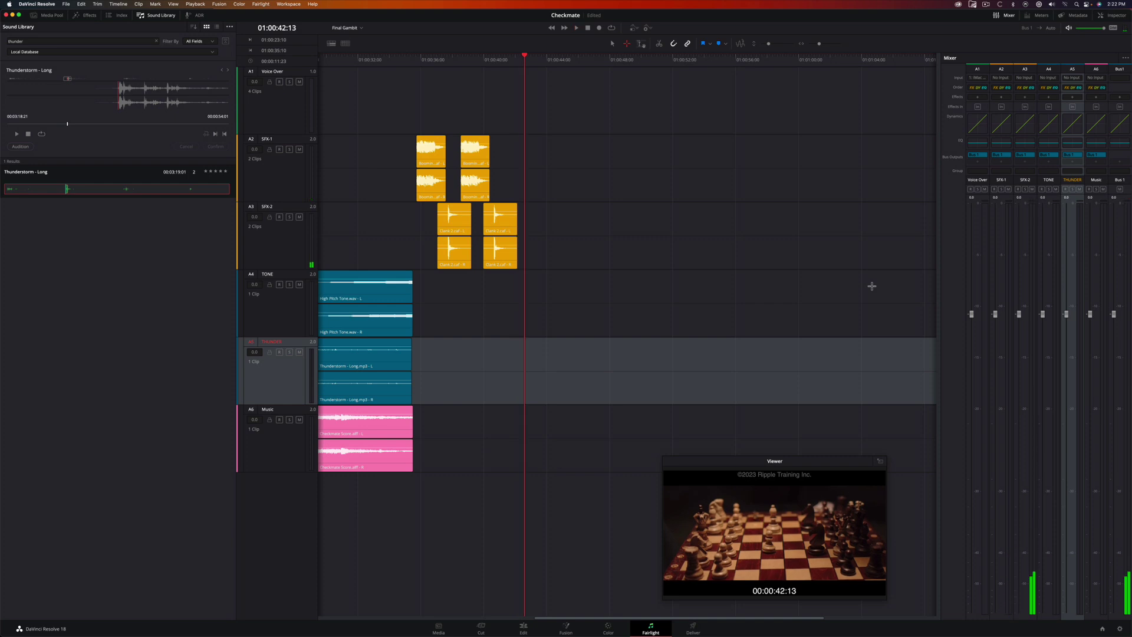
# Step: Fit the whole timeline in view with taller tracks and move the floating Viewer off the Thunderstorm - Long clip
pyautogui.hotkey('shift', 'z')
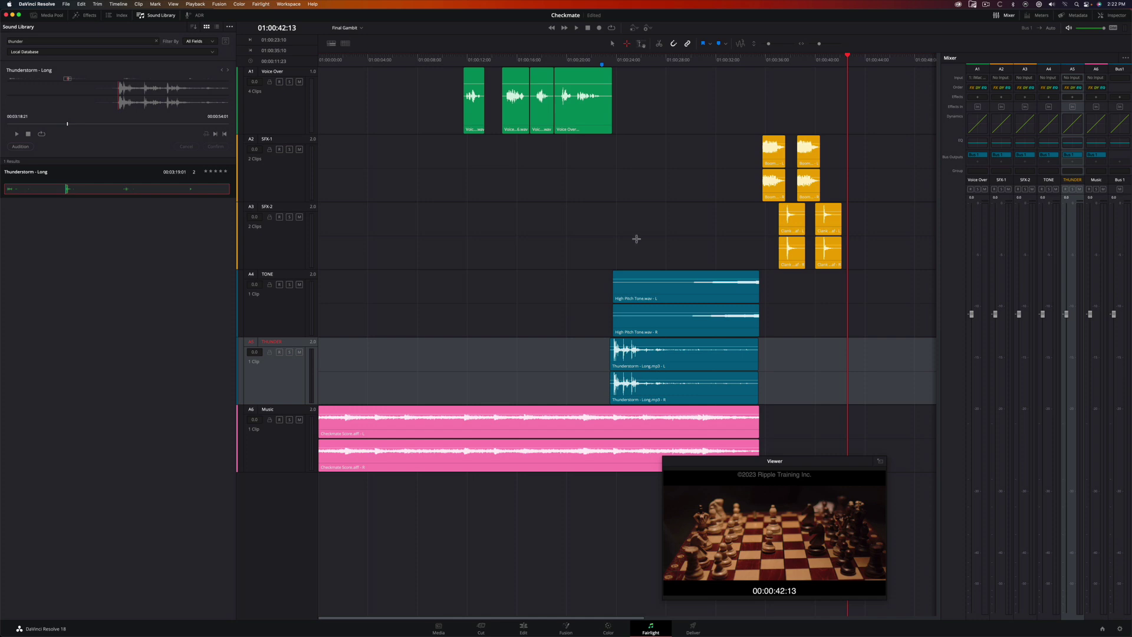
pyautogui.scroll(2, 636, 239)
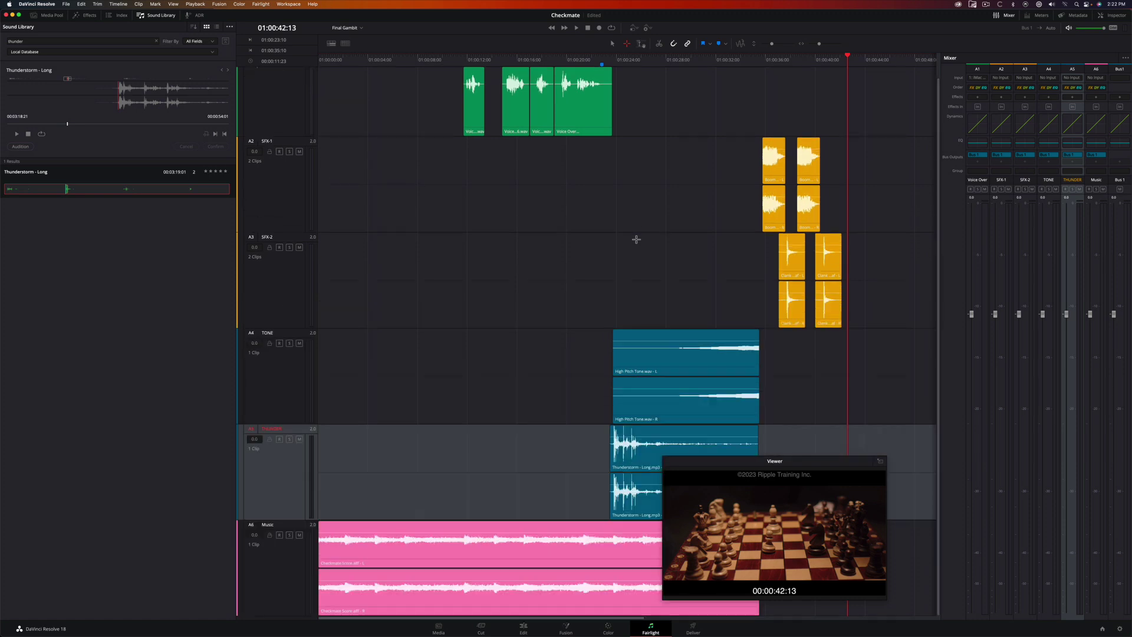
pyautogui.moveTo(705, 464); pyautogui.dragTo(820, 458)
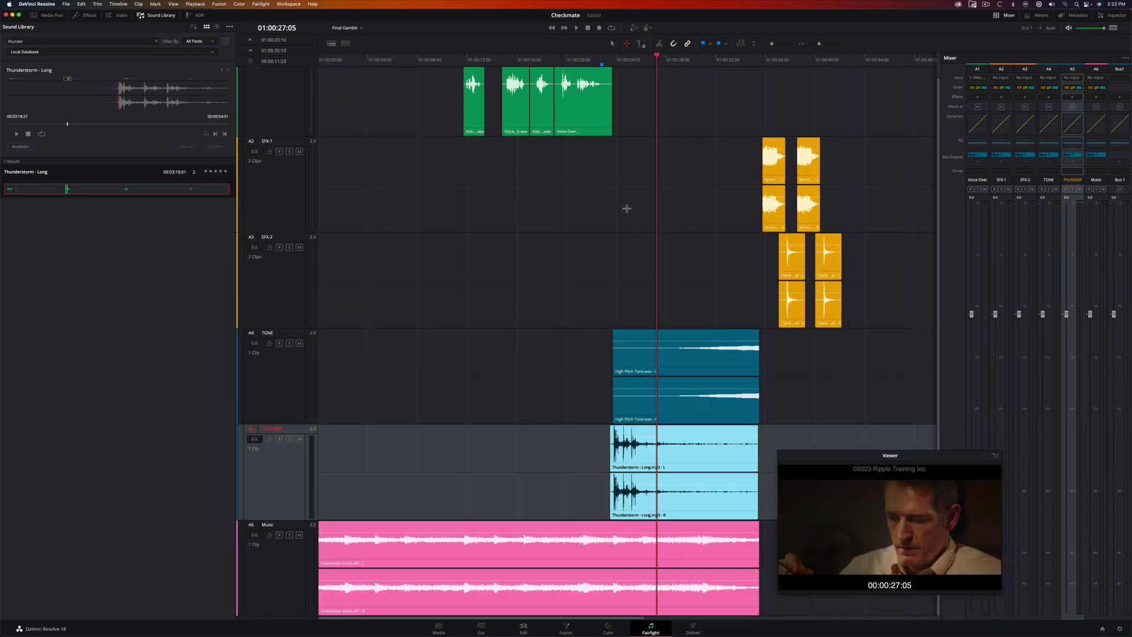
pyautogui.scroll(3, 660, 220)
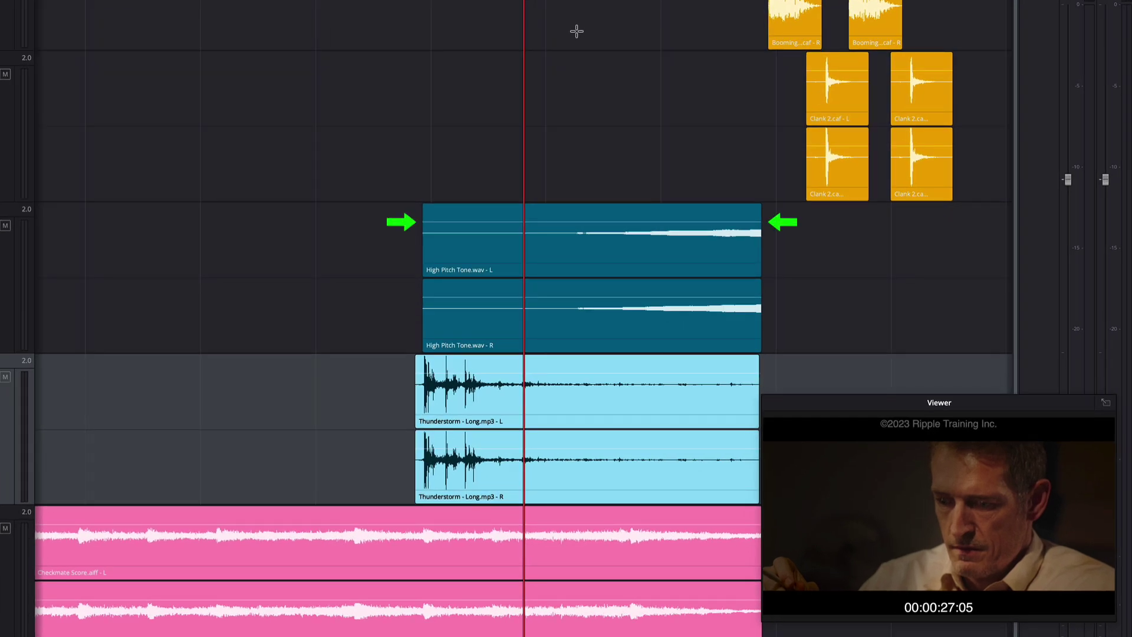
# Step: Lower the Thunderstorm - Long clip's volume in the timeline and play it back from the clip's start
pyautogui.press('a')
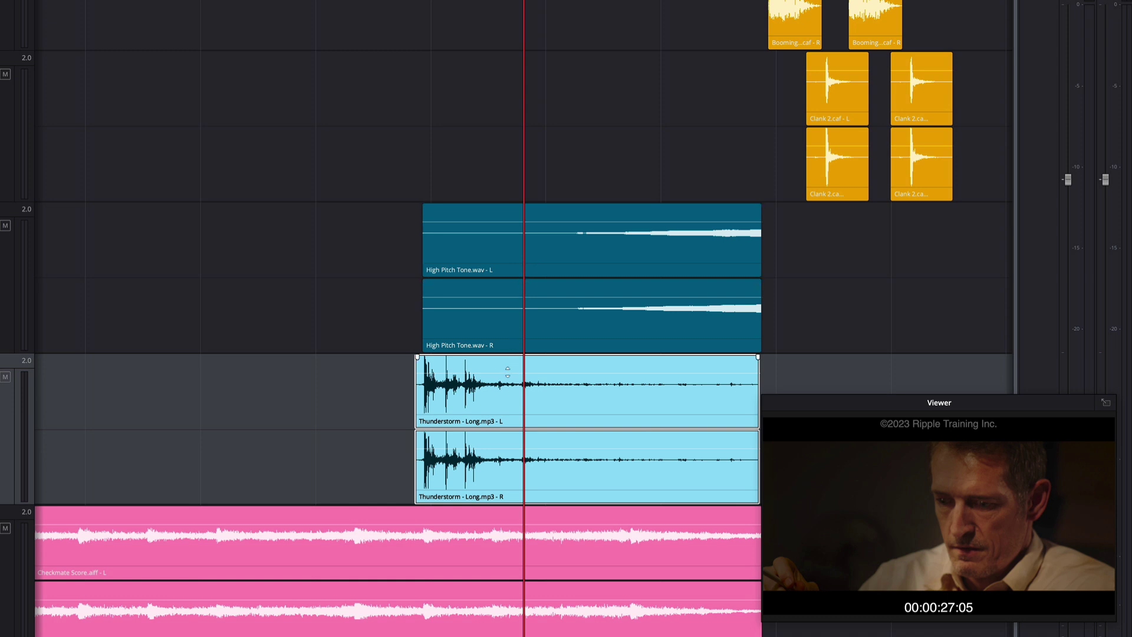
pyautogui.moveTo(507, 372)
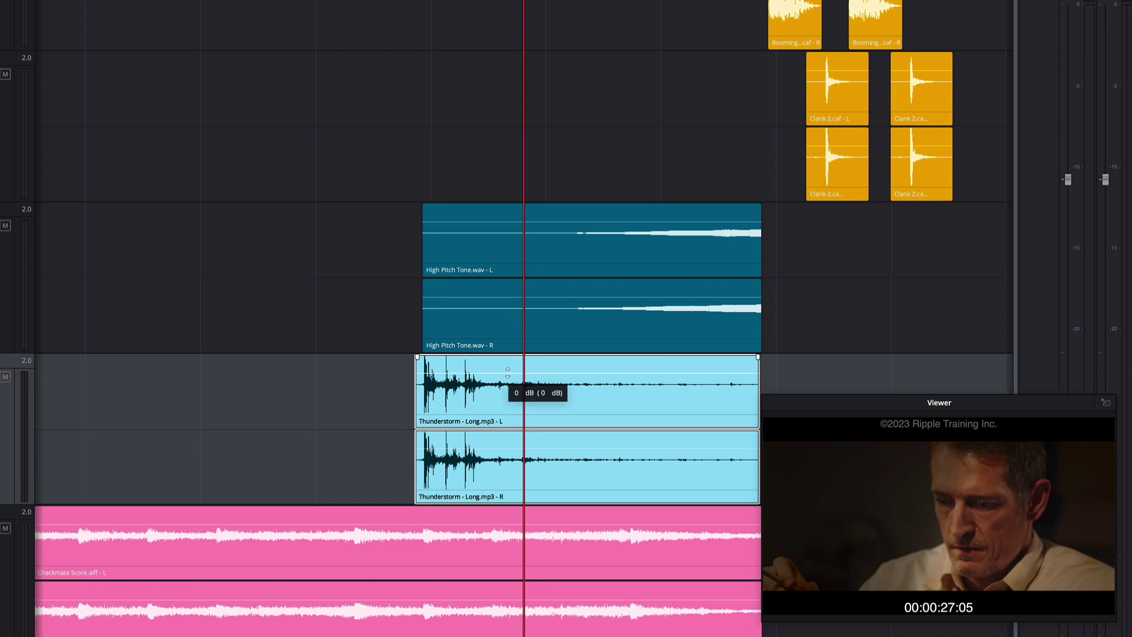
pyautogui.moveTo(507, 372); pyautogui.dragTo(507, 378)
pyautogui.press('Up')
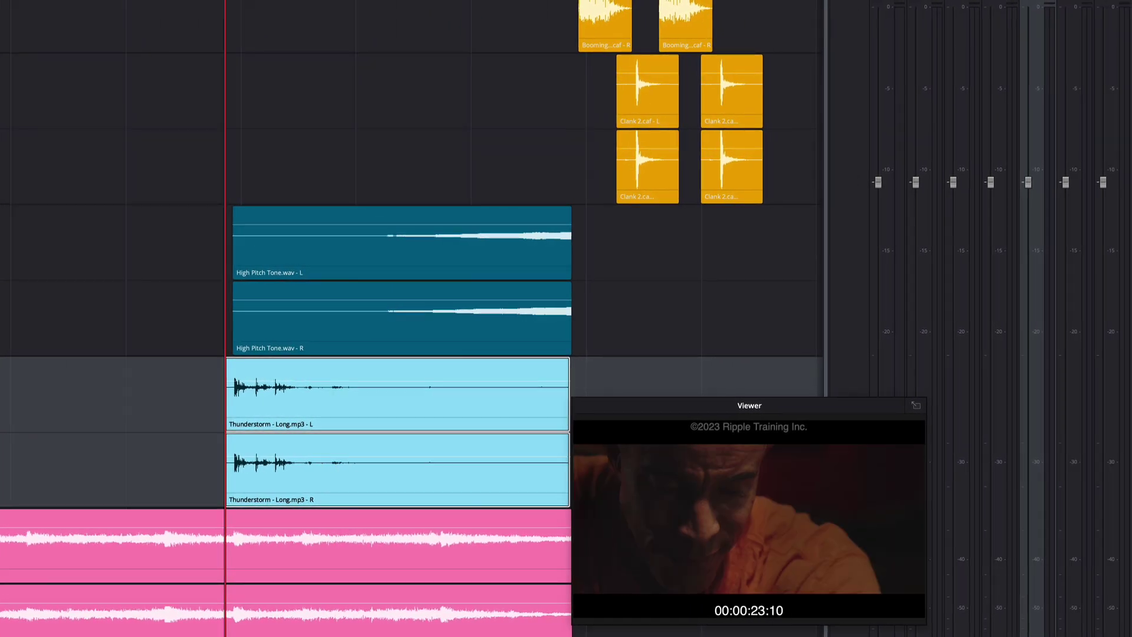
pyautogui.press('space')
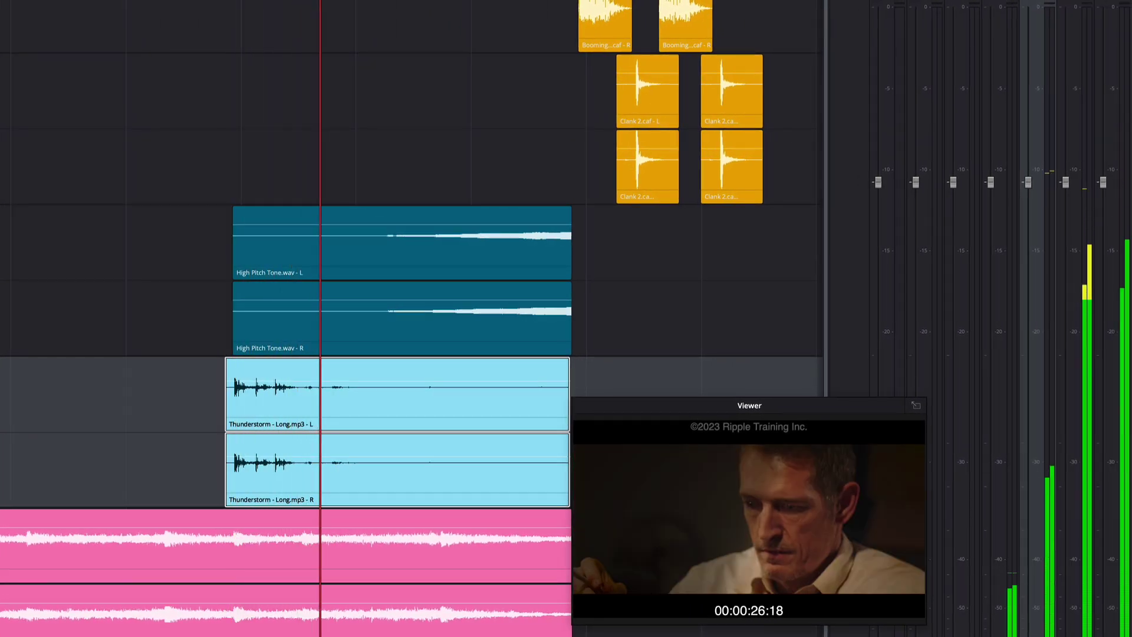
pyautogui.press('space')
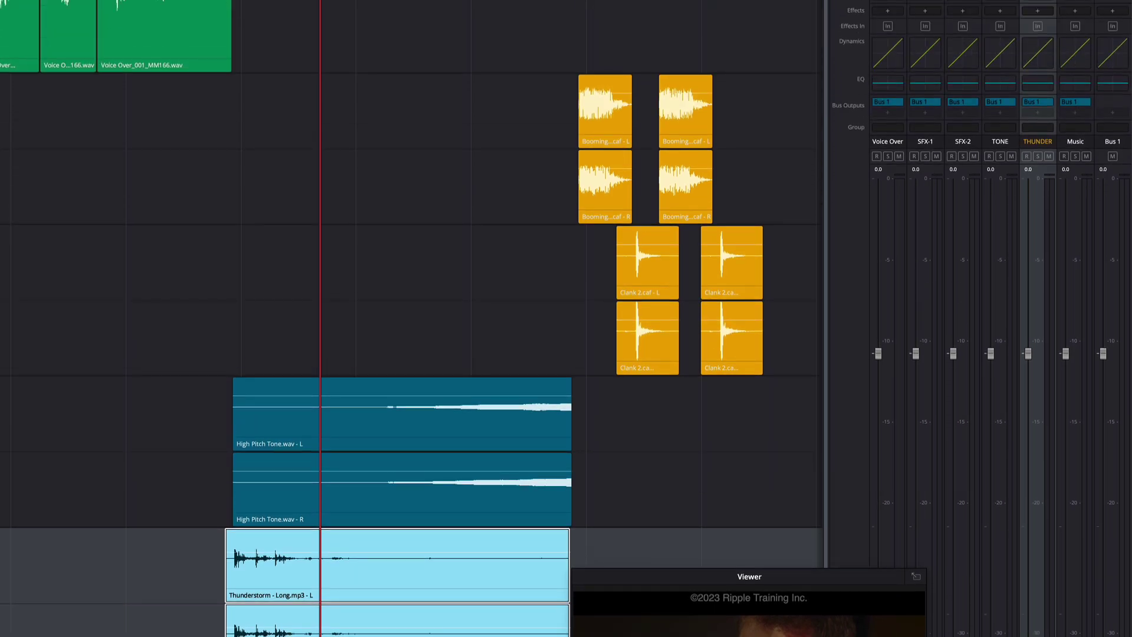
# Step: Link the two Booming Rumble clips and two Clank 2 clips together so they can be adjusted as one
pyautogui.moveTo(600, 93); pyautogui.dragTo(599, 97)
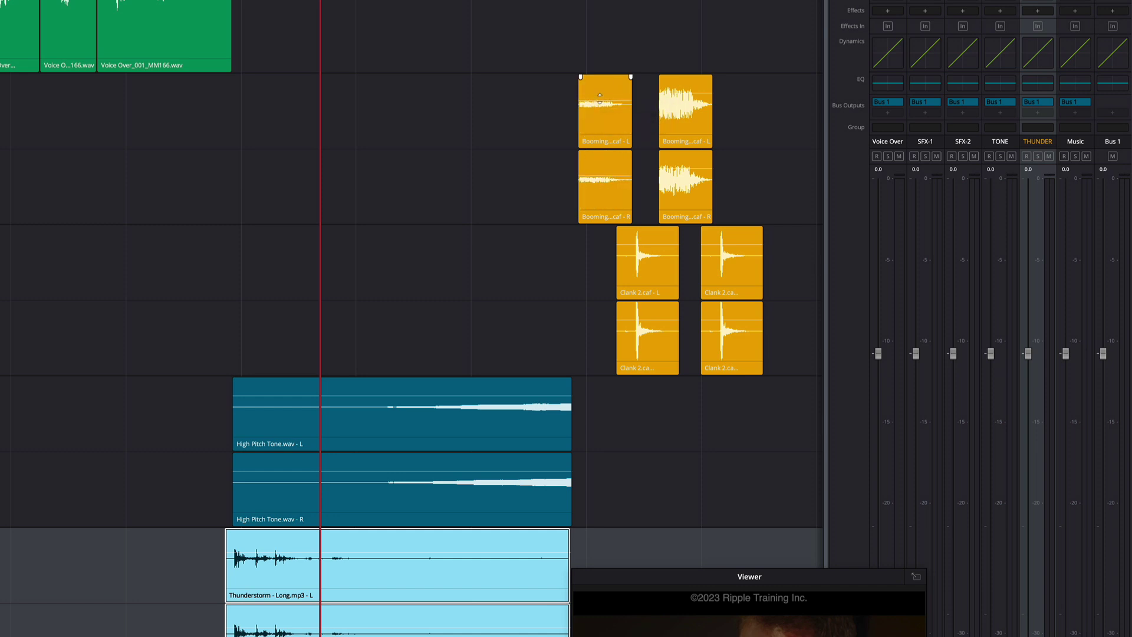
pyautogui.hotkey('ctrl', 'z')
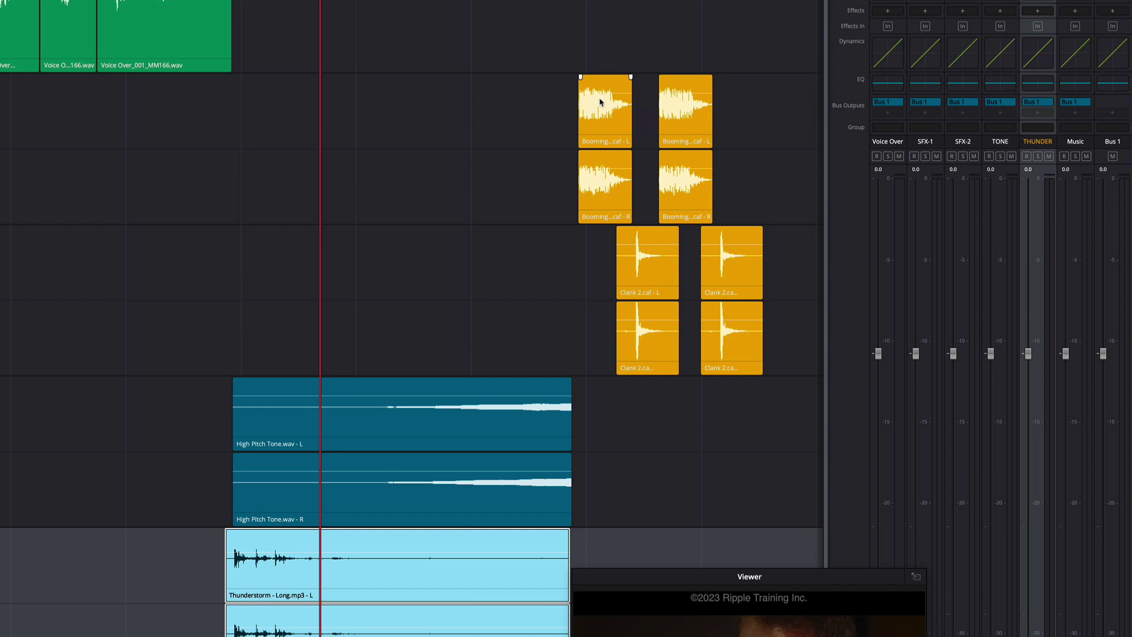
pyautogui.moveTo(563, 81); pyautogui.dragTo(749, 314)
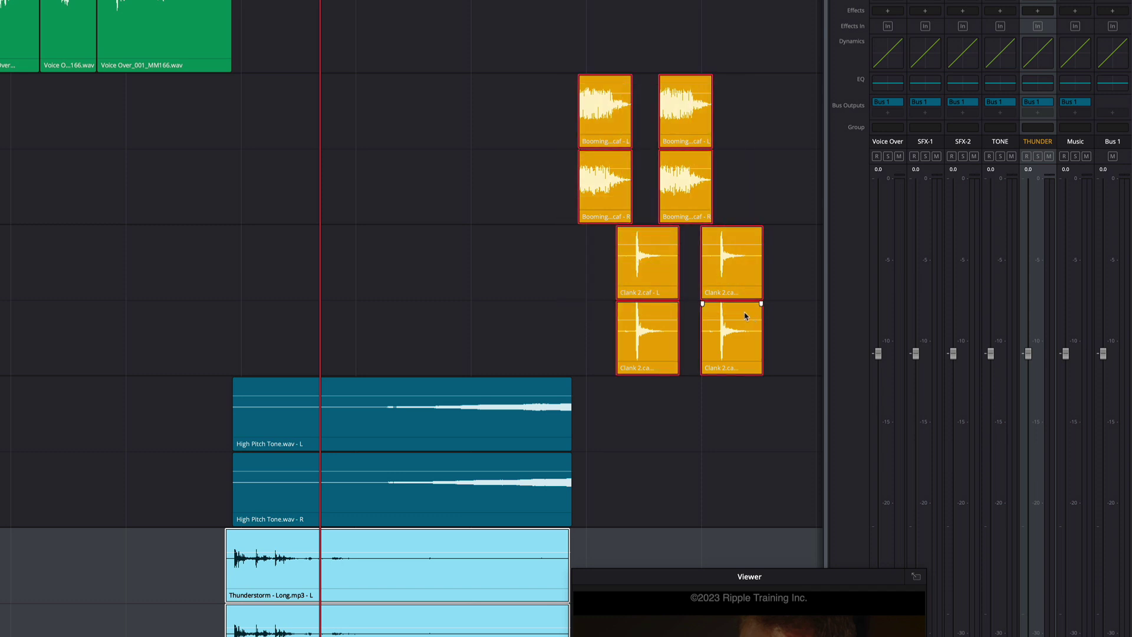
pyautogui.rightClick(635, 267)
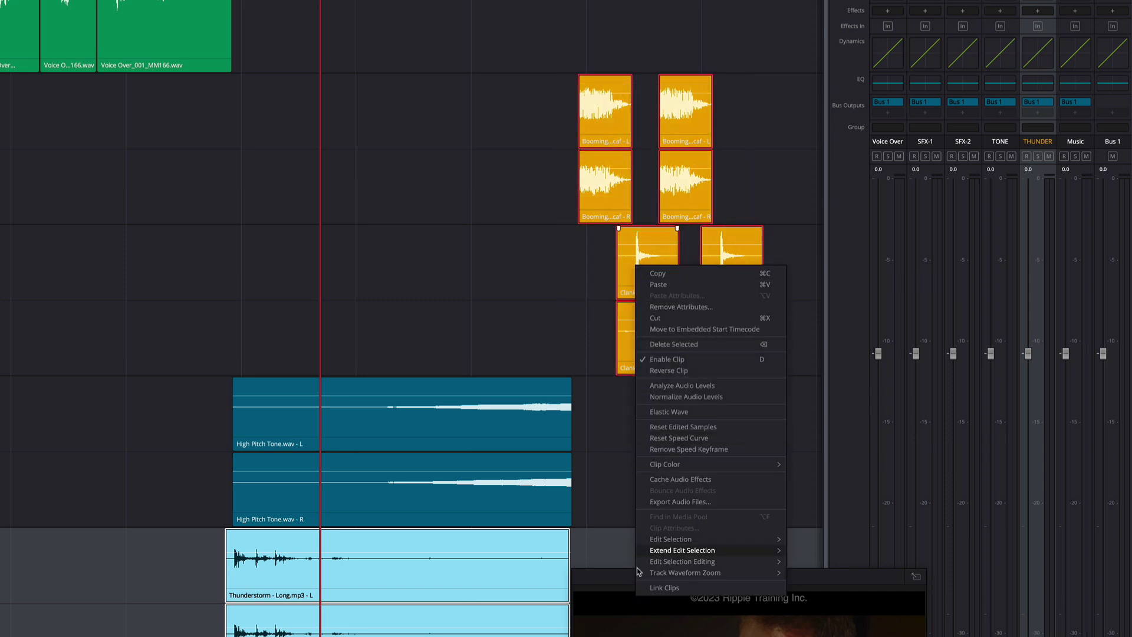
pyautogui.click(664, 588)
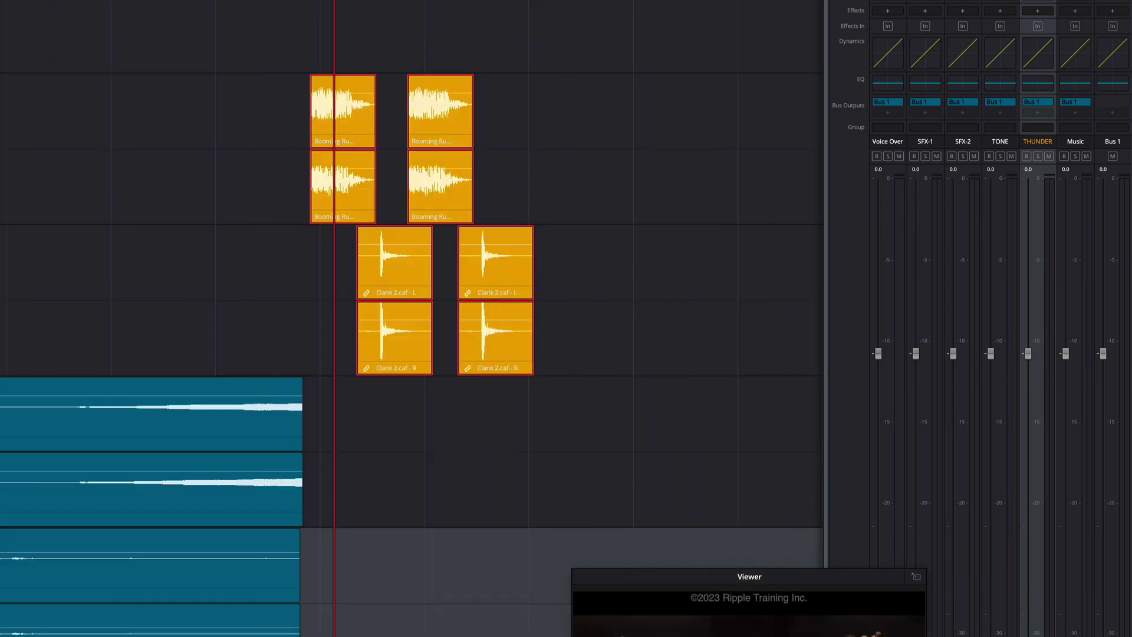
pyautogui.press('super+equal')
pyautogui.press('super+equal')
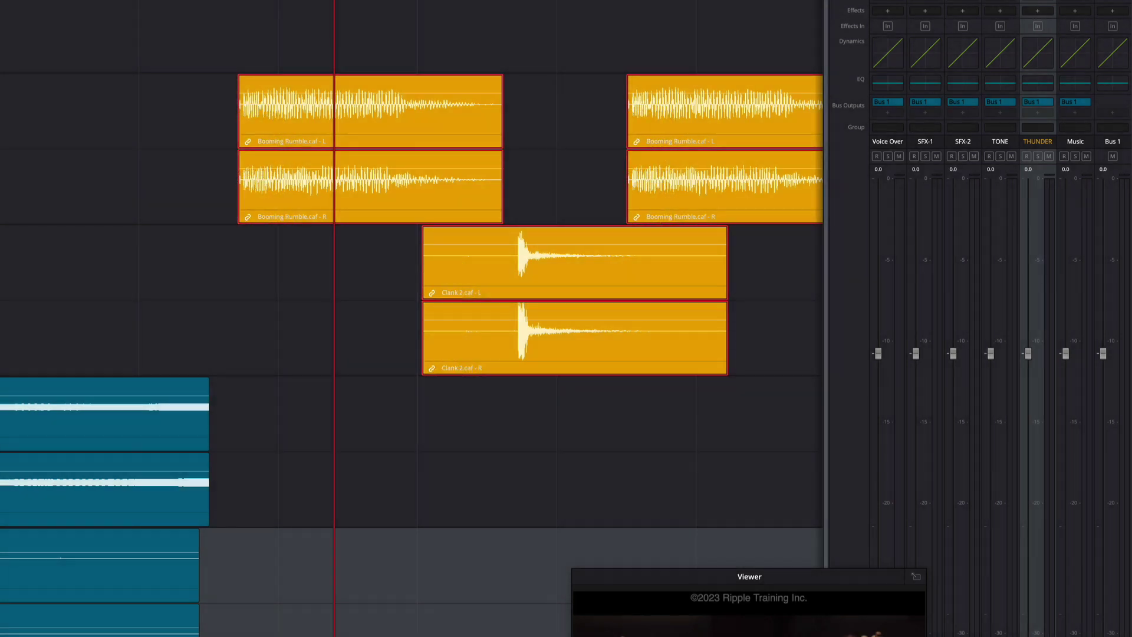
pyautogui.click(556, 161)
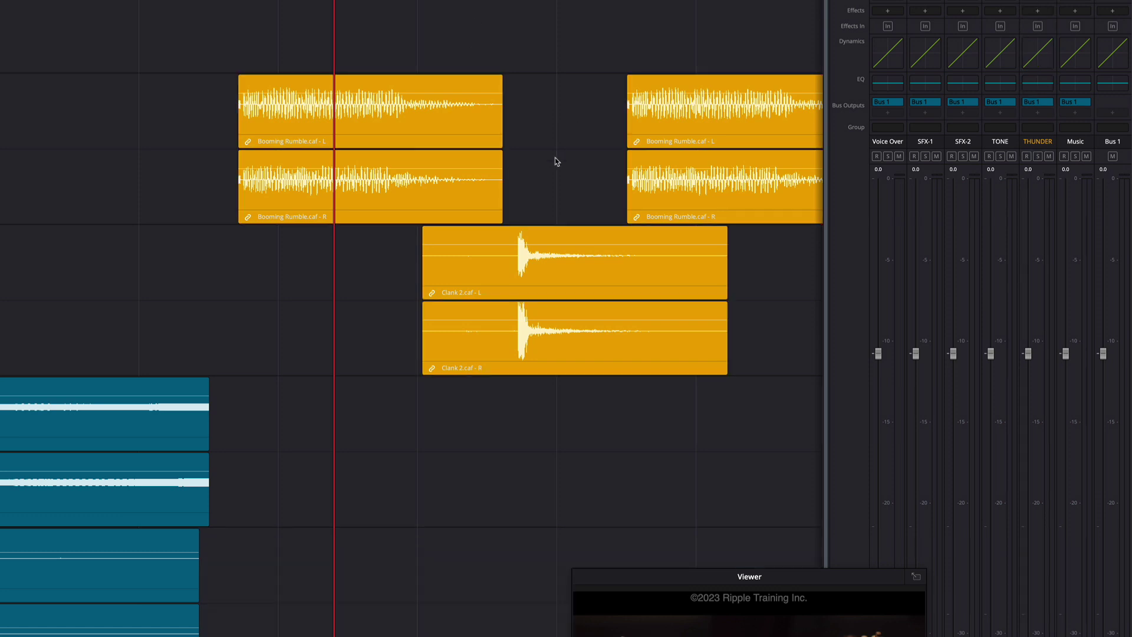
pyautogui.click(391, 114)
pyautogui.moveTo(397, 117); pyautogui.dragTo(237, 116)
pyautogui.press('super+z')
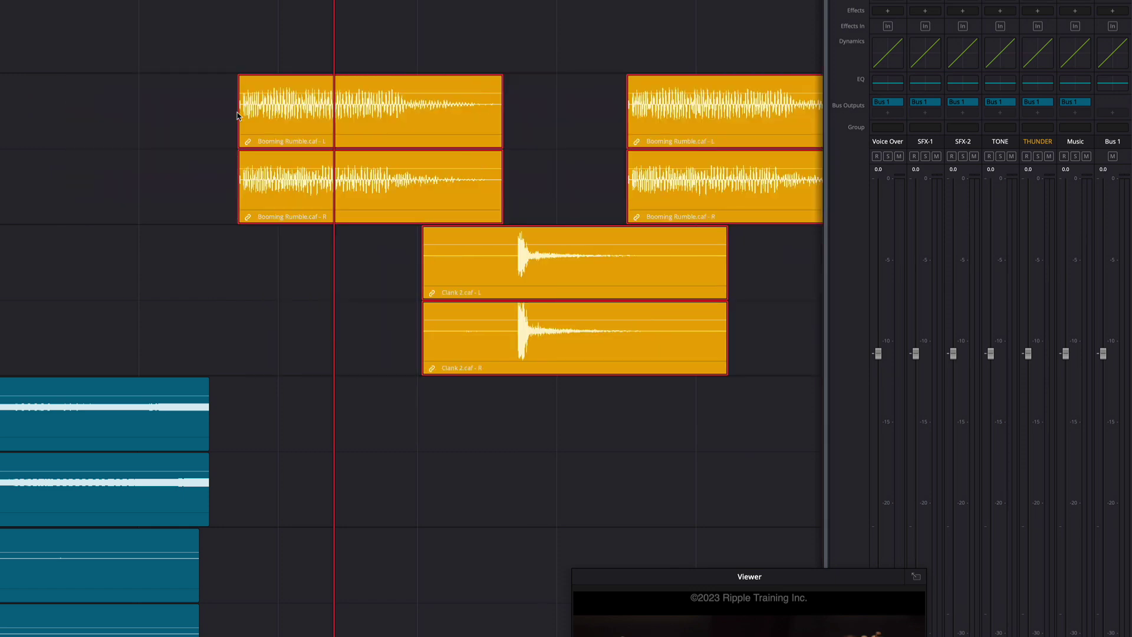
# Step: Lower the volume of the linked Booming Rumble and Clank 2 clips together and play them from the music clip's end
pyautogui.moveTo(245, 126)
pyautogui.moveTo(433, 93); pyautogui.dragTo(430, 96)
pyautogui.click(550, 60)
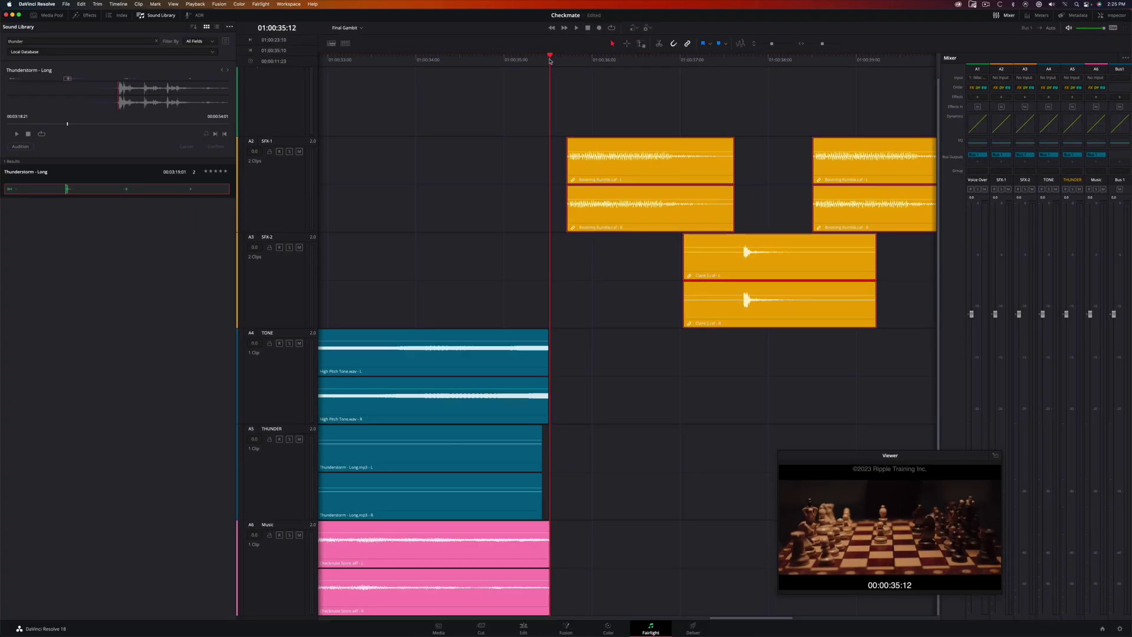
pyautogui.press('space')
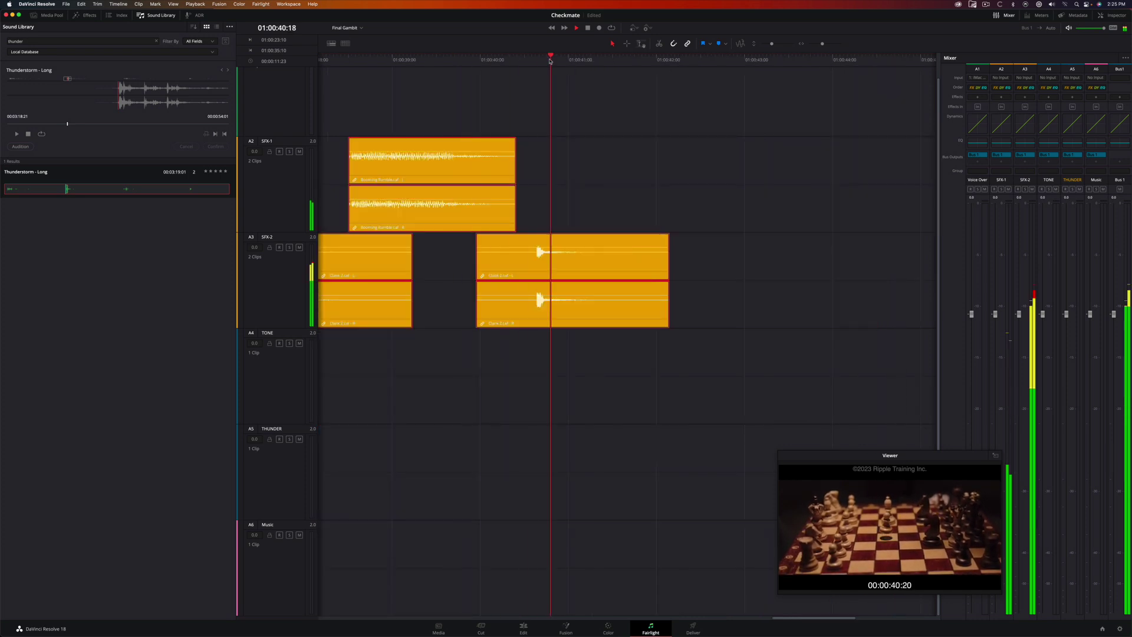
pyautogui.press('space')
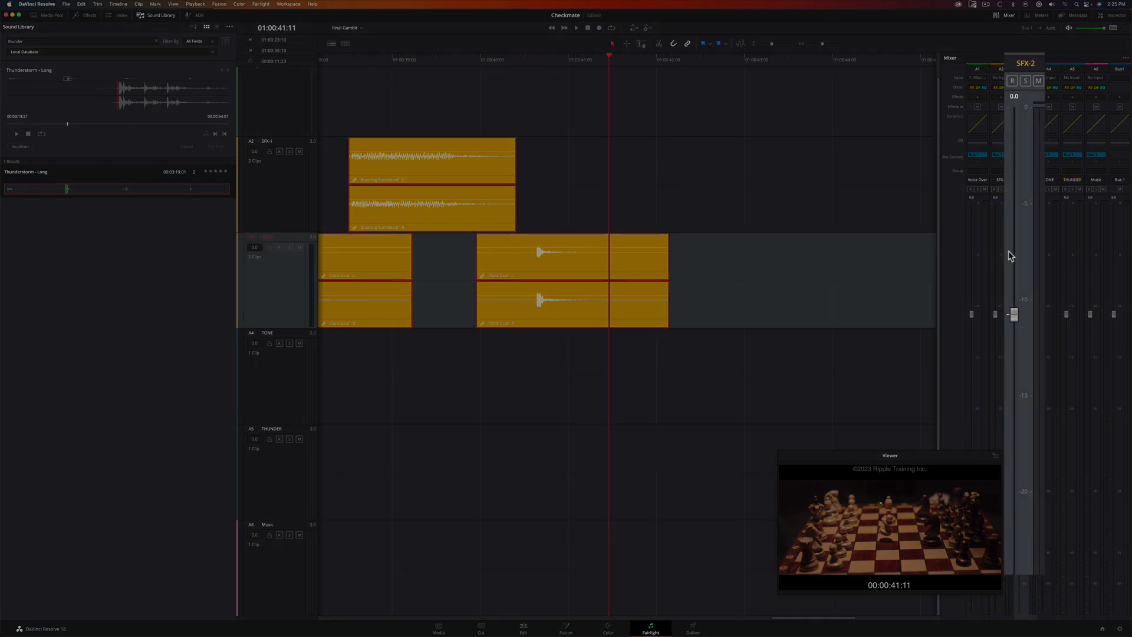
# Step: Lower the SFX-2 track's fader by a few decibels and play the sound effects section again
pyautogui.moveTo(1014, 314); pyautogui.dragTo(1016, 358)
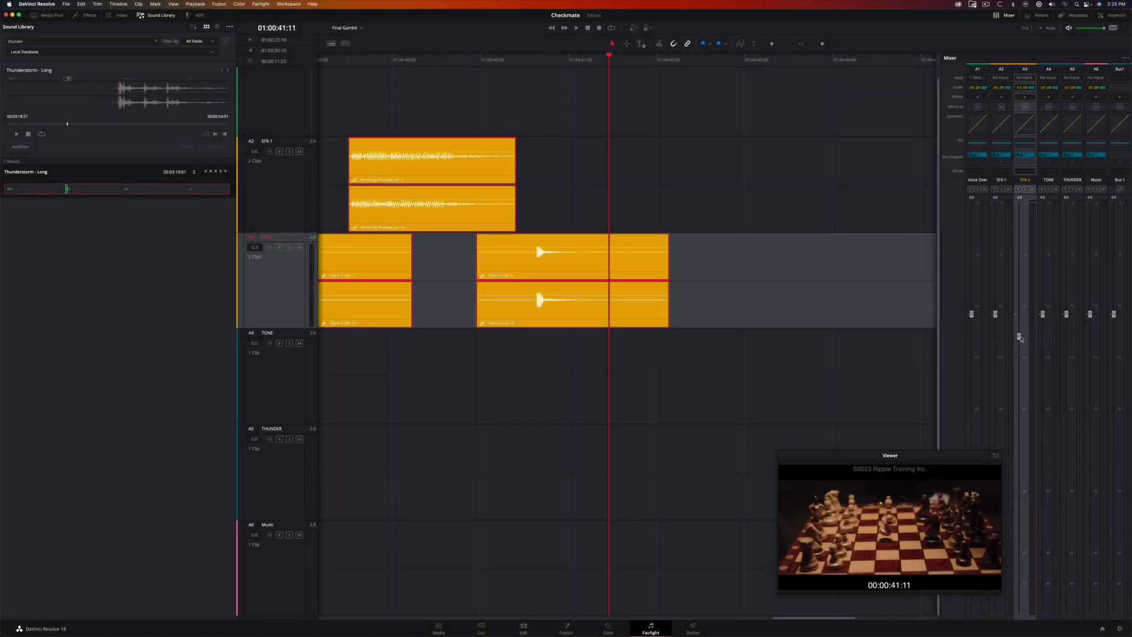
pyautogui.hscroll(-10, 559, 403)
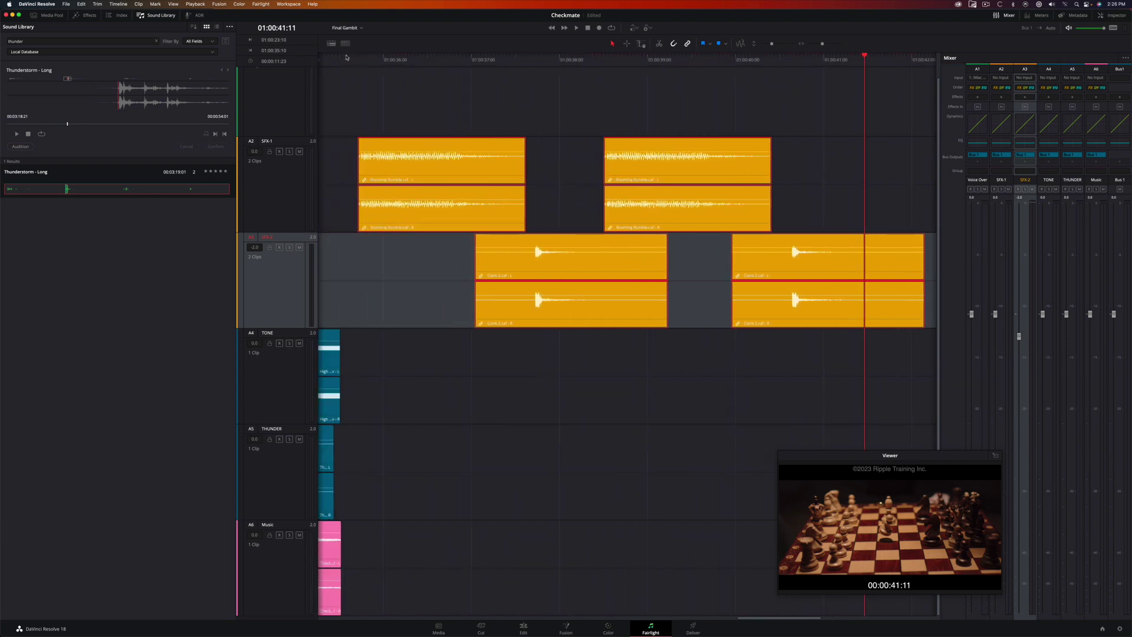
pyautogui.hotkey('shift', 'o')
pyautogui.press('space')
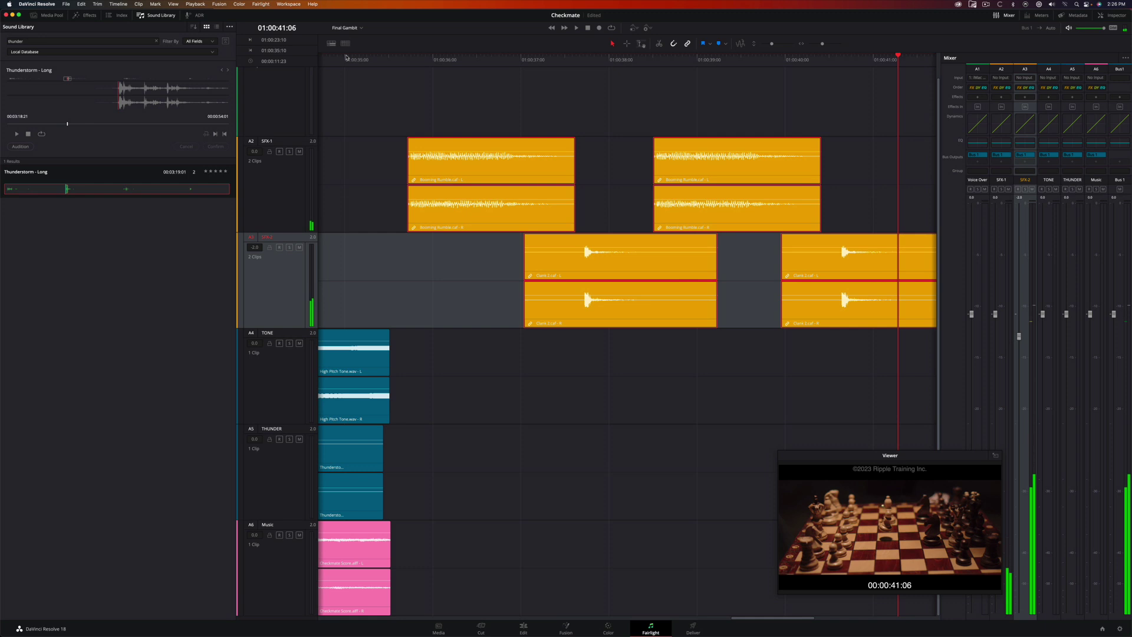
# Step: Unlink the Booming Rumble and Clank 2 clips and deselect them
pyautogui.rightClick(458, 202)
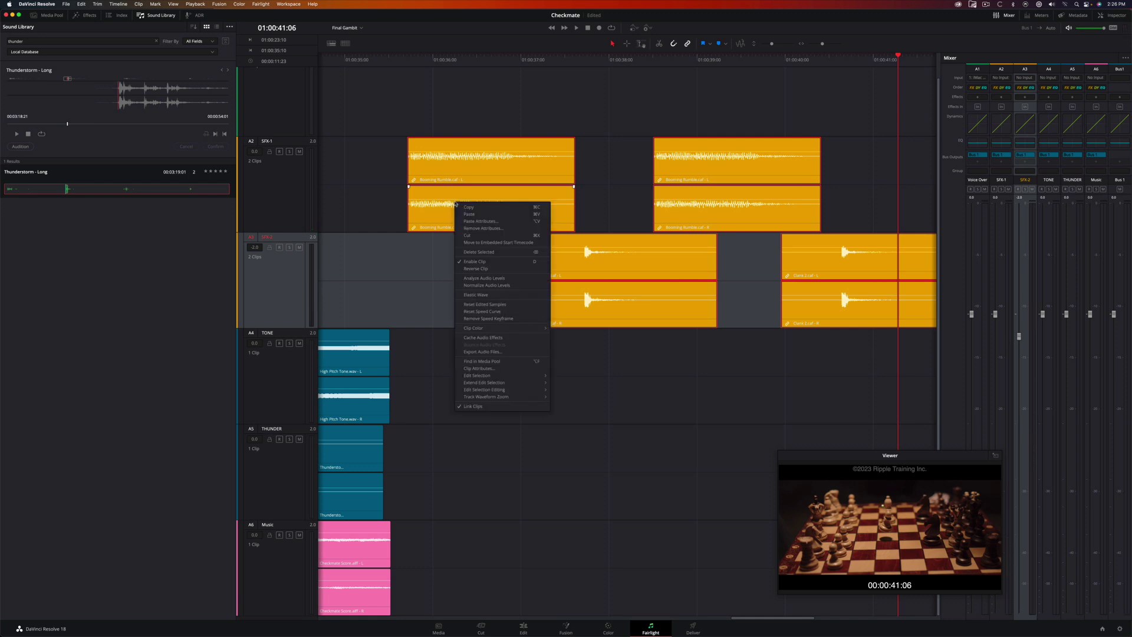
pyautogui.click(500, 406)
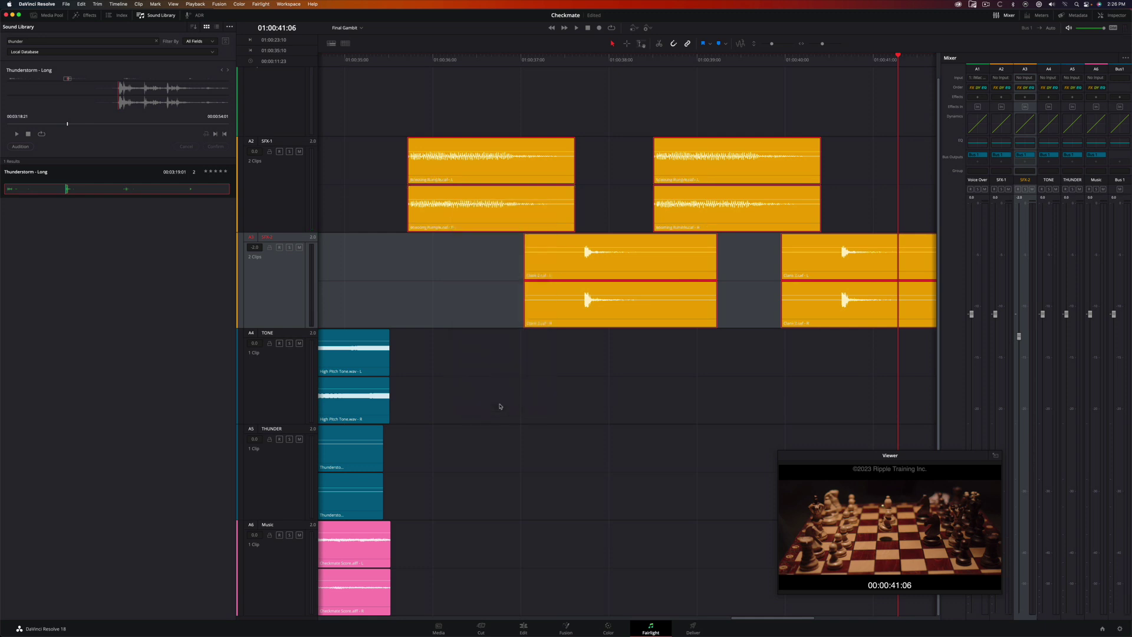
pyautogui.click(515, 389)
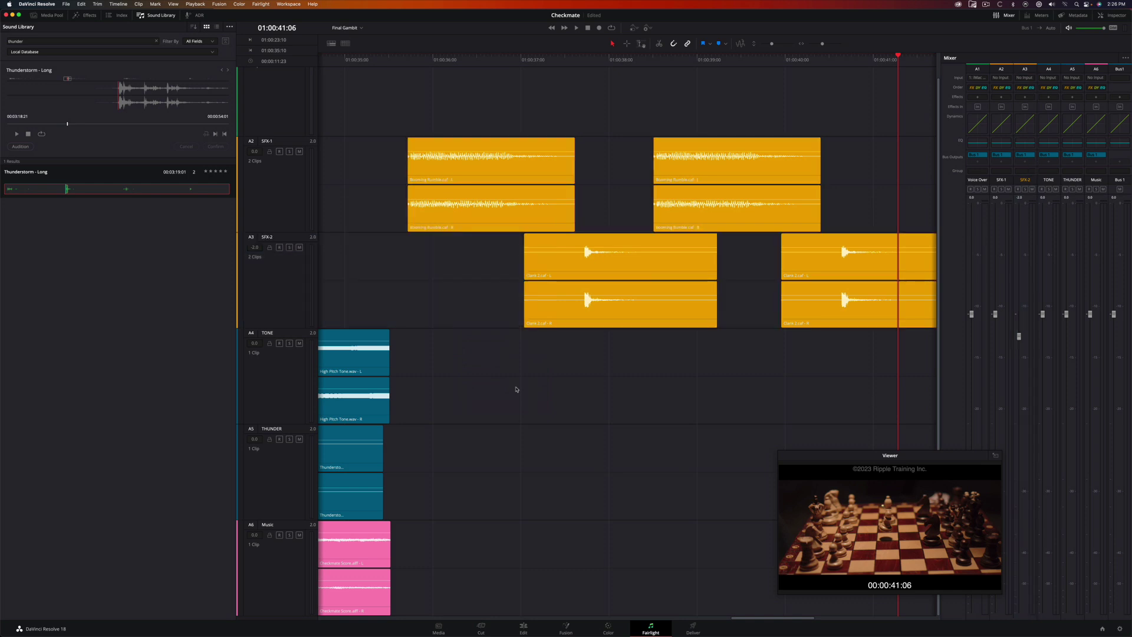
# Step: Set the Checkmate Score music clip's volume to -6 and play the timeline with the voice over
pyautogui.hotkey('shift', 'z')
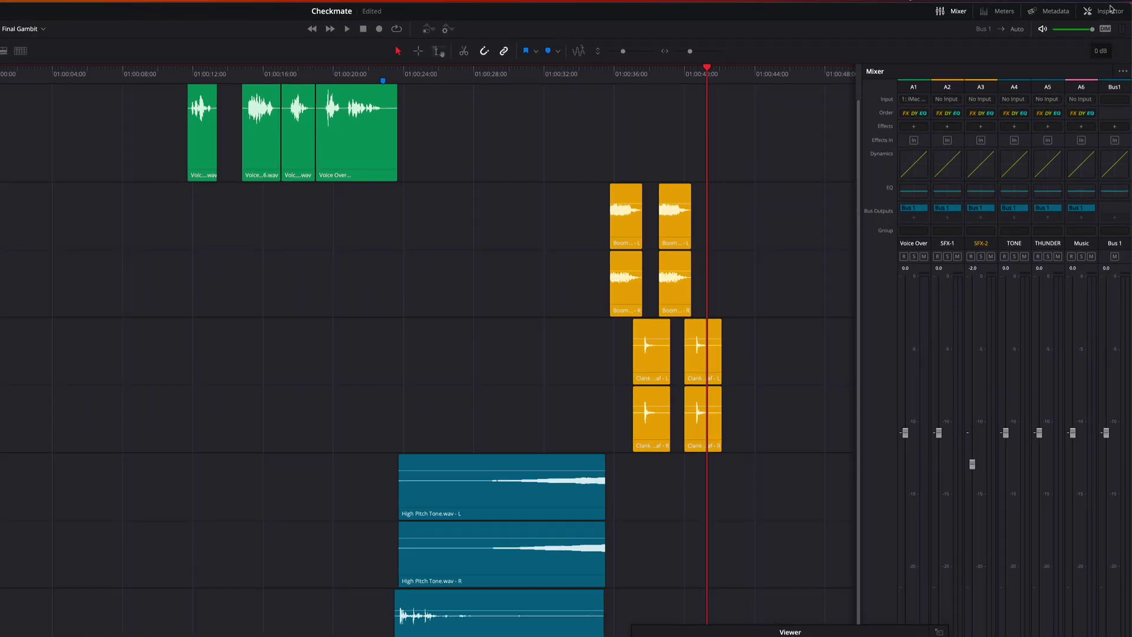
pyautogui.click(1108, 10)
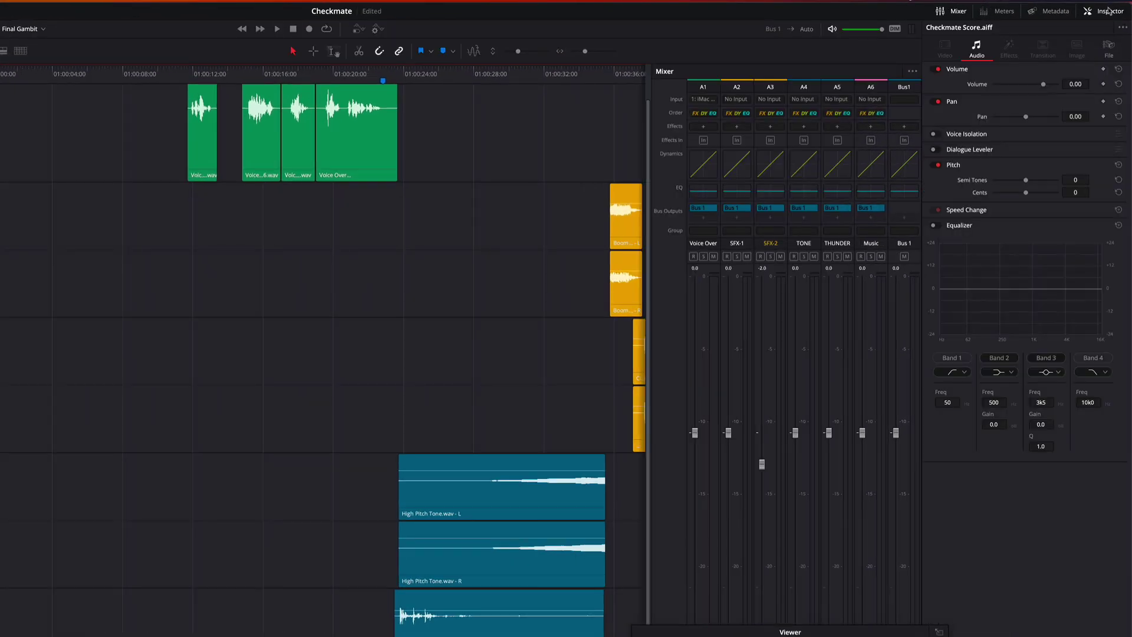
pyautogui.click(1075, 83)
pyautogui.write('-6')
pyautogui.press('Return')
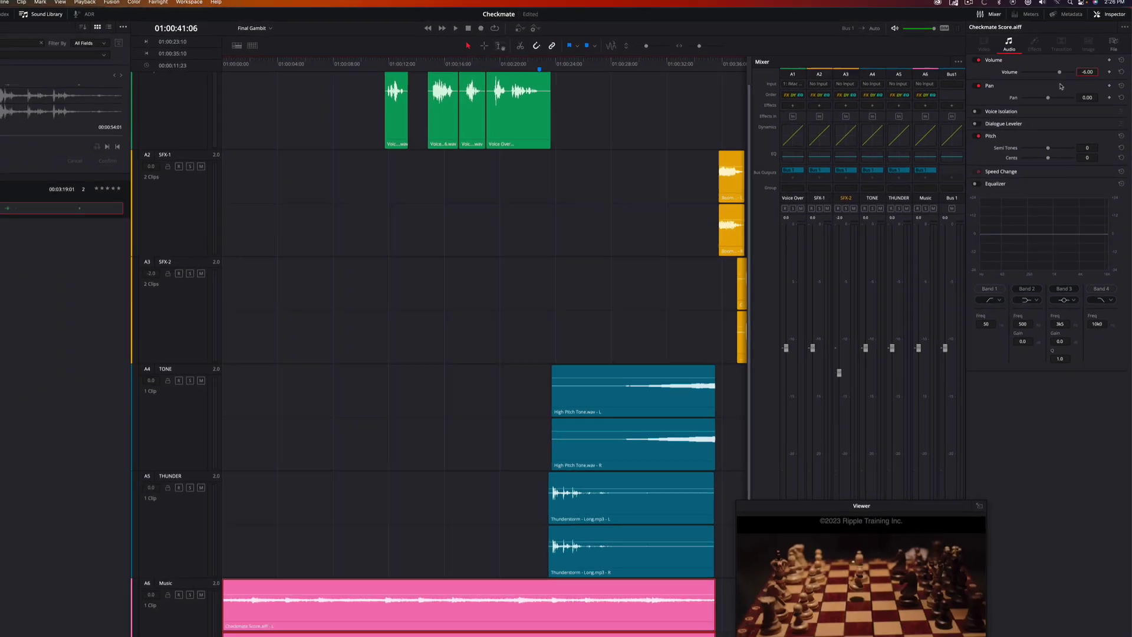
pyautogui.click(99, 74)
pyautogui.press('space')
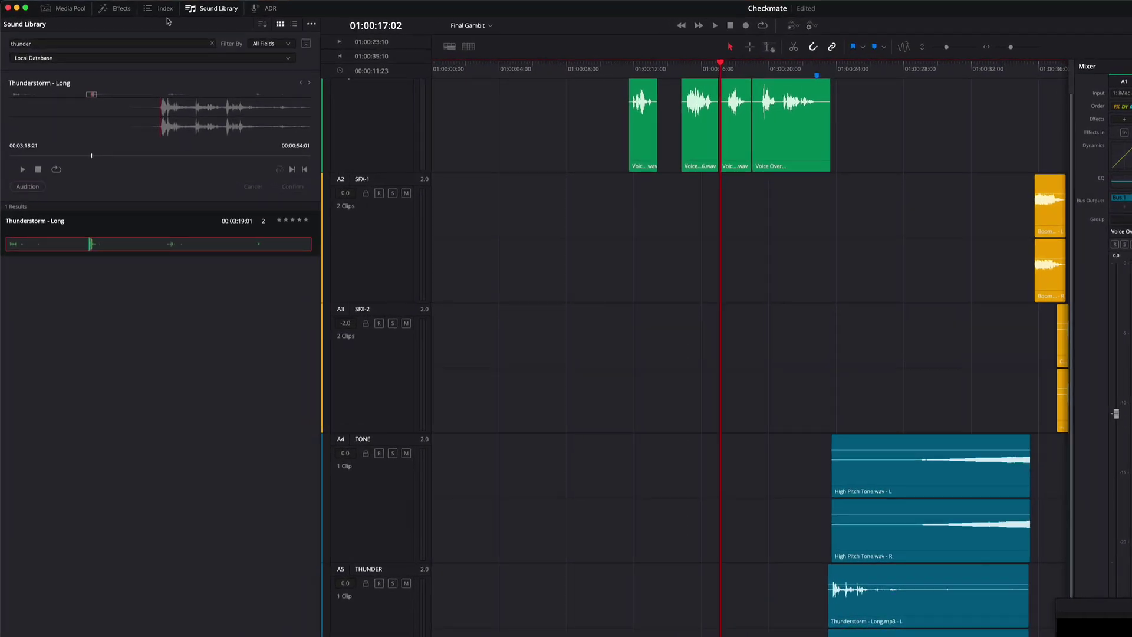
# Step: Hide the SFX-1, SFX-2, TONE and THUNDER tracks, leaving only the Voice Over and Music tracks in the timeline
pyautogui.click(165, 9)
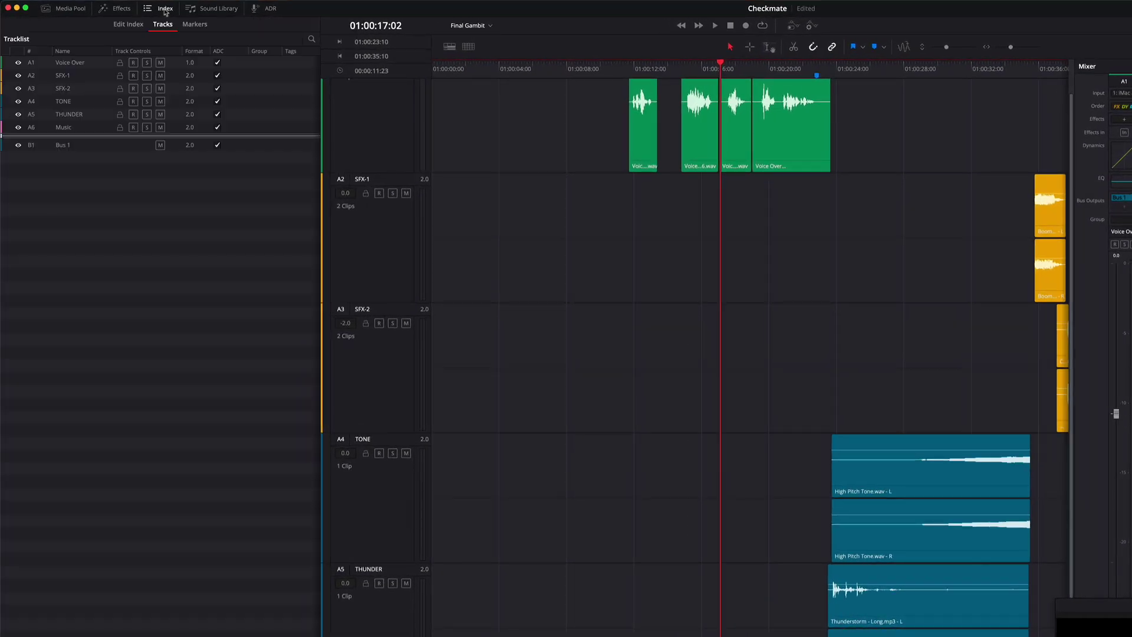
pyautogui.click(18, 76)
pyautogui.click(19, 88)
pyautogui.click(19, 101)
pyautogui.click(19, 114)
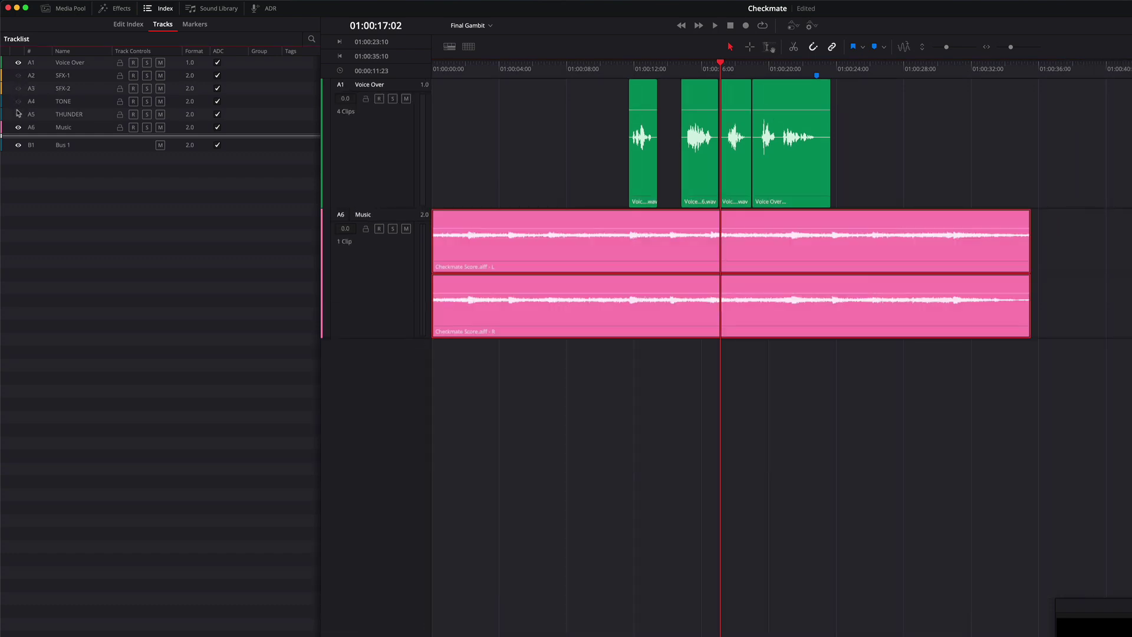
# Step: Lower the volume of Checkmate Score beneath the voice over, from 01:00:11:04 to 01:00:23:20, and return to normal selection mode
pyautogui.click(769, 47)
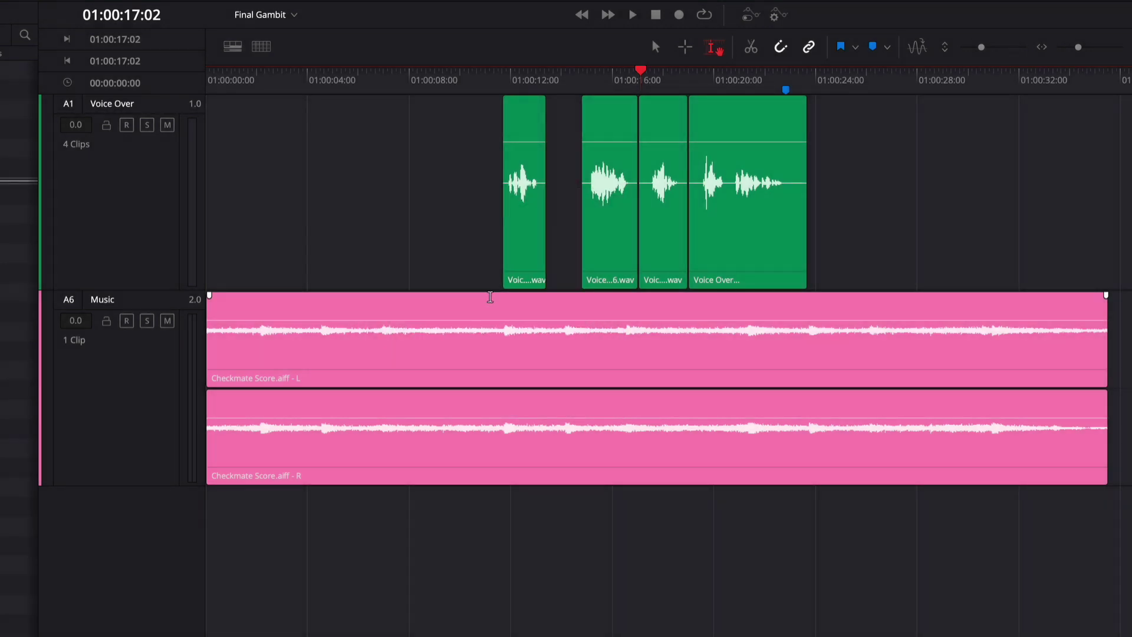
pyautogui.moveTo(490, 296); pyautogui.dragTo(811, 341)
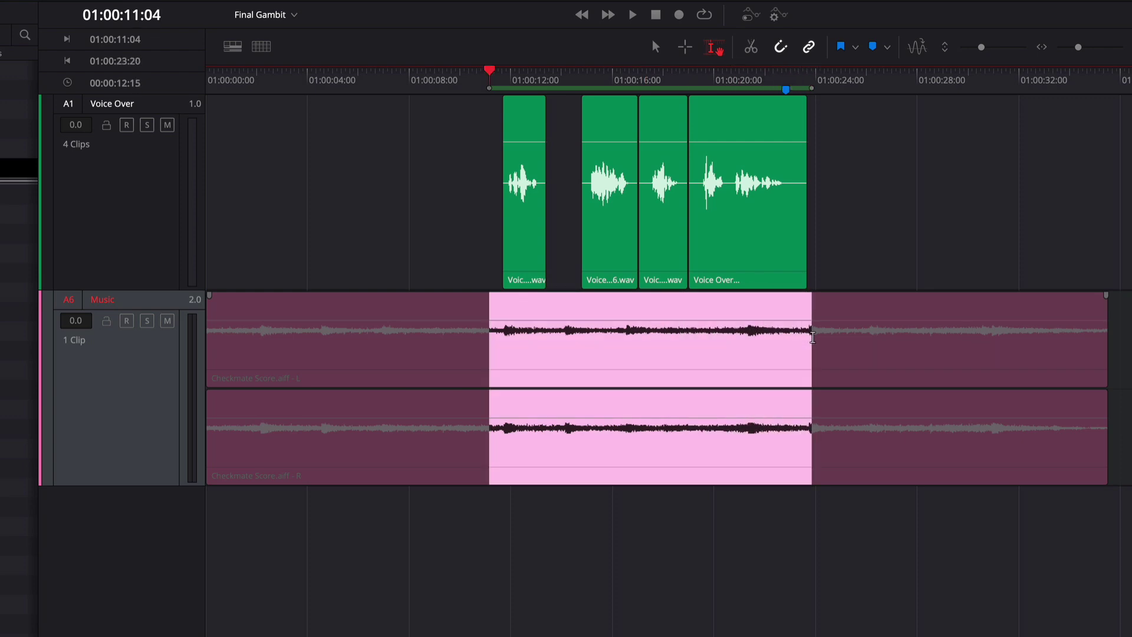
pyautogui.moveTo(629, 318); pyautogui.dragTo(628, 321)
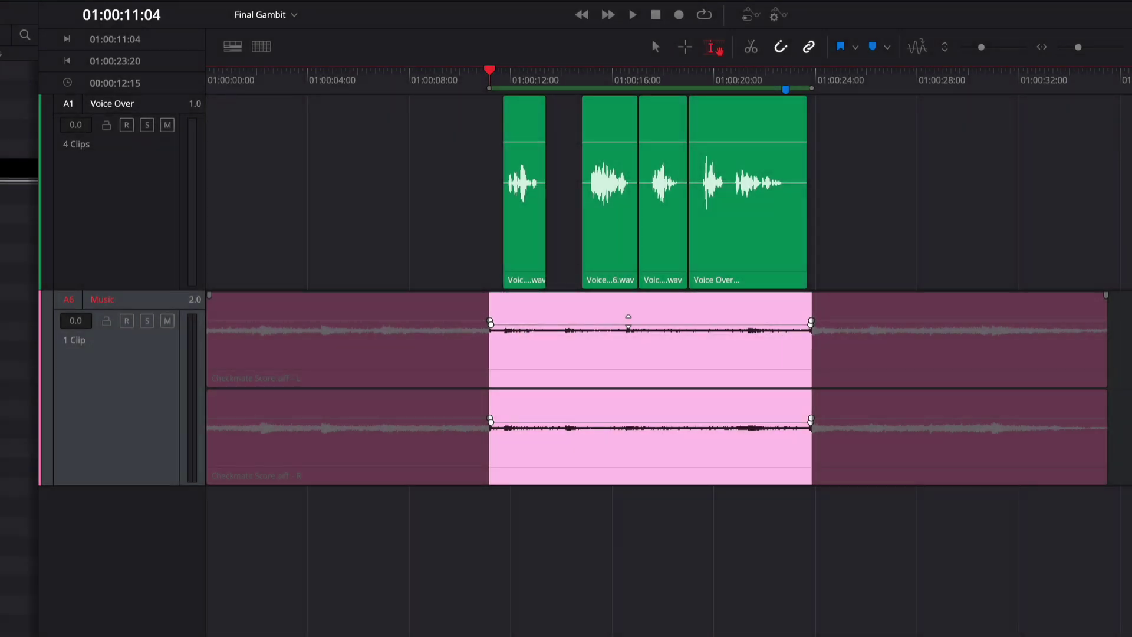
pyautogui.press('a')
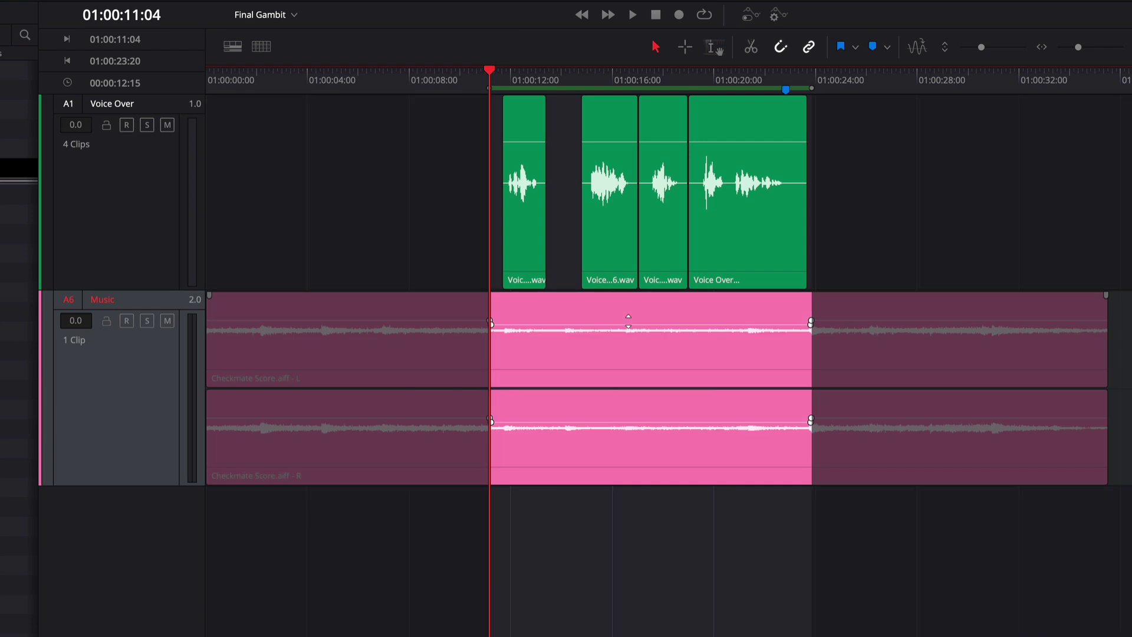
pyautogui.click(629, 324)
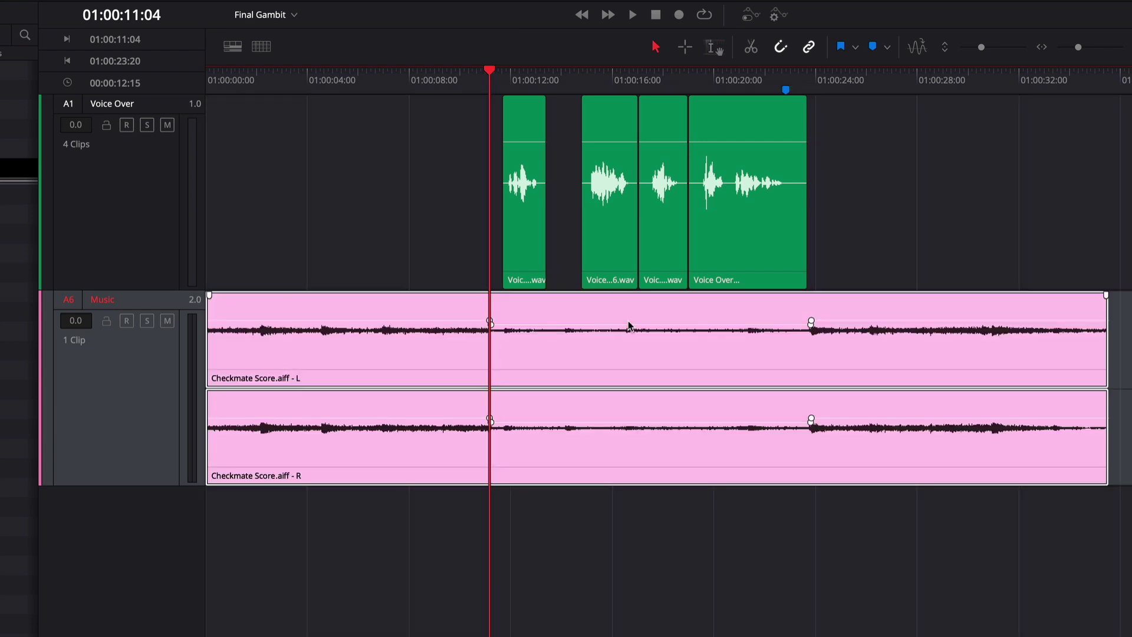
# Step: Play the timeline from just after 01:00:08:00 past the last voice over clip to check the lowered music
pyautogui.click(453, 142)
pyautogui.click(422, 70)
pyautogui.press('space')
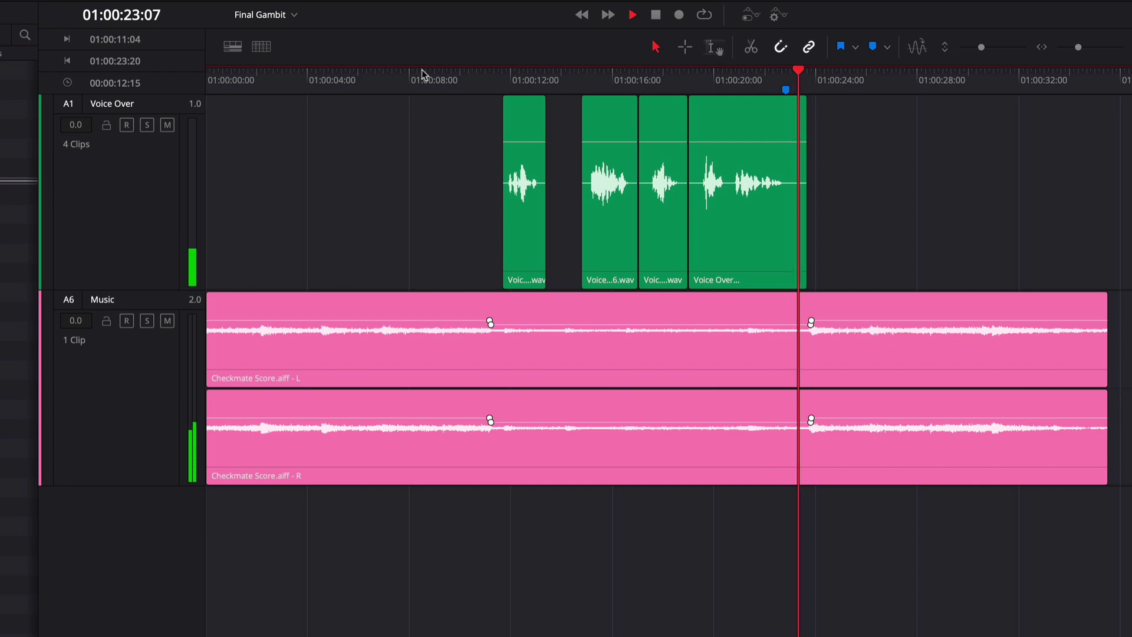
pyautogui.press('space')
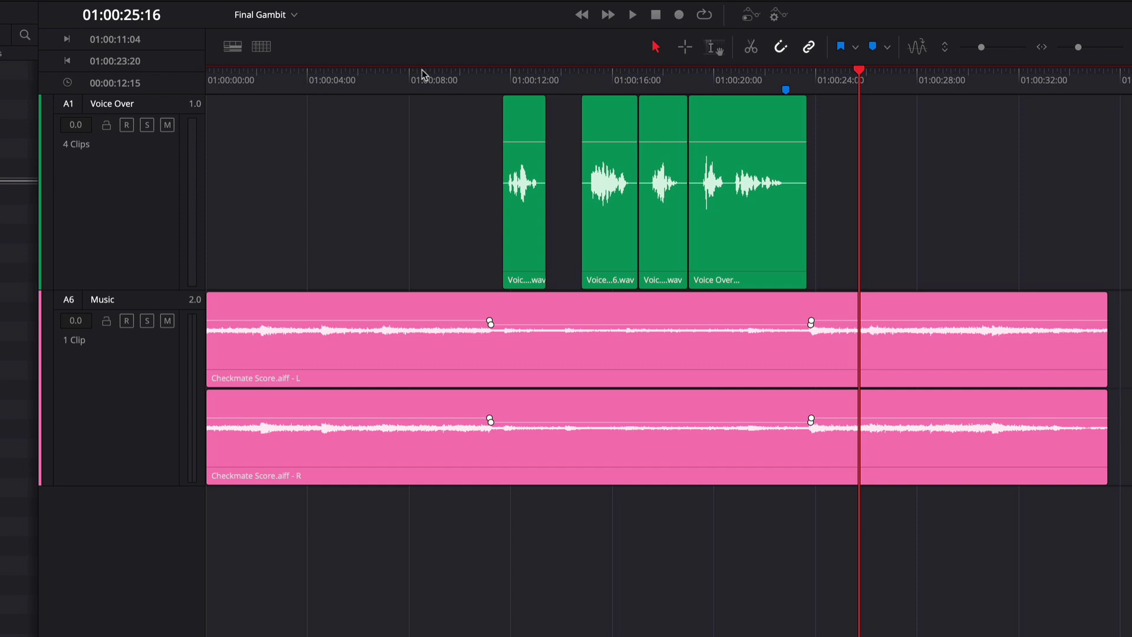
# Step: Spread the music's volume keyframes at both ends of the lowered section into gradual ramps and play the closing ramp
pyautogui.keyDown('alt'); pyautogui.click(497, 324); pyautogui.keyUp('alt')
pyautogui.moveTo(496, 325); pyautogui.dragTo(501, 326)
pyautogui.moveTo(811, 321); pyautogui.dragTo(788, 327)
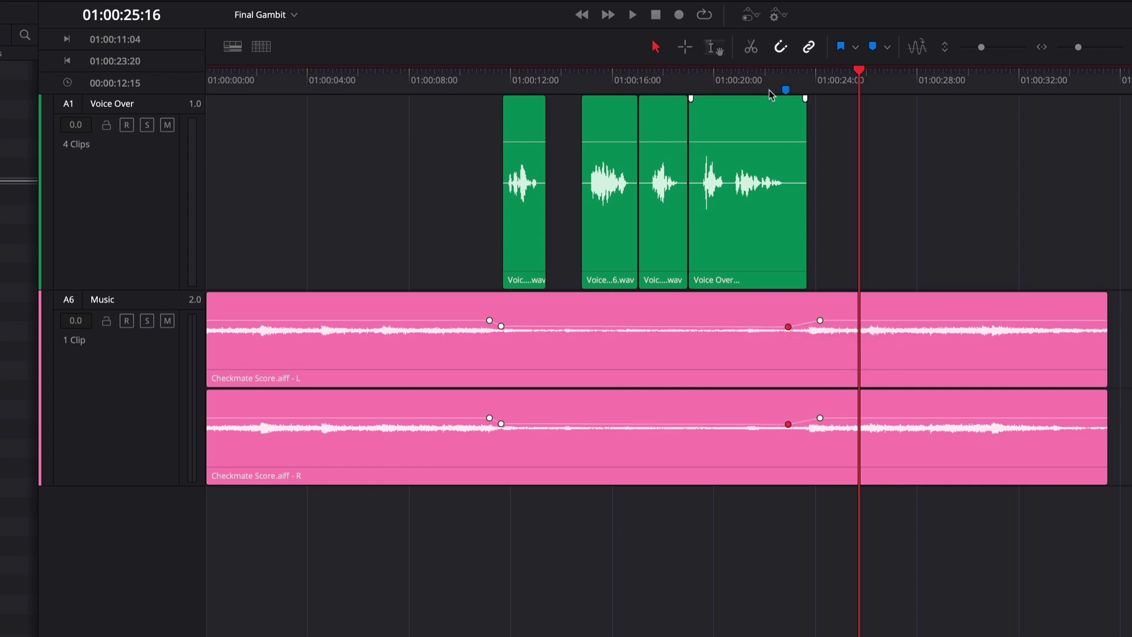
pyautogui.click(772, 87)
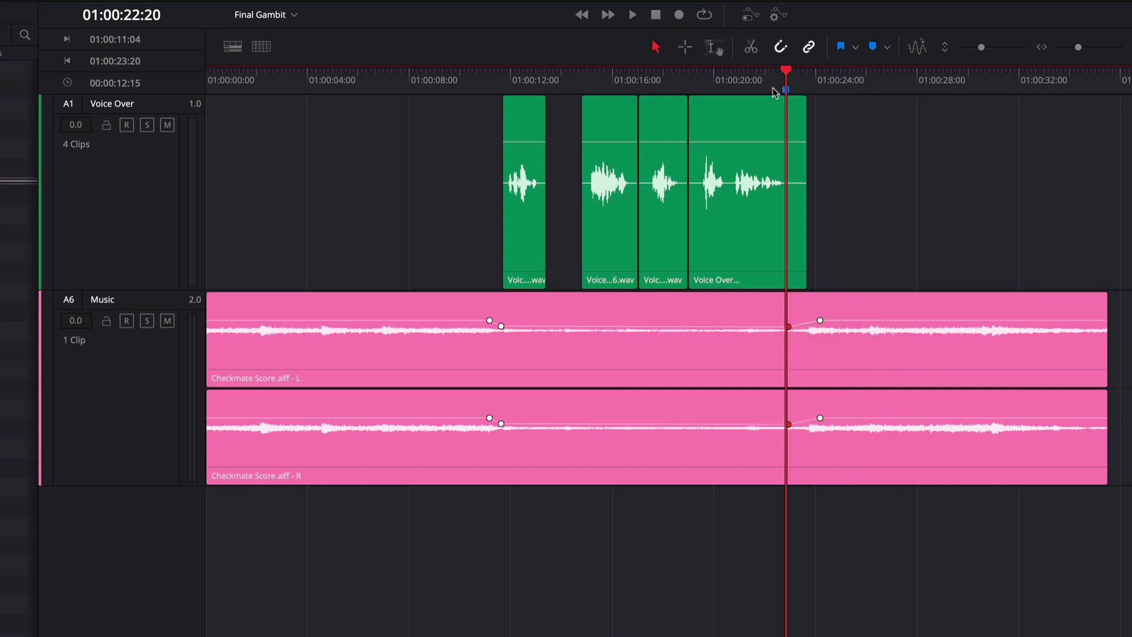
pyautogui.press('space')
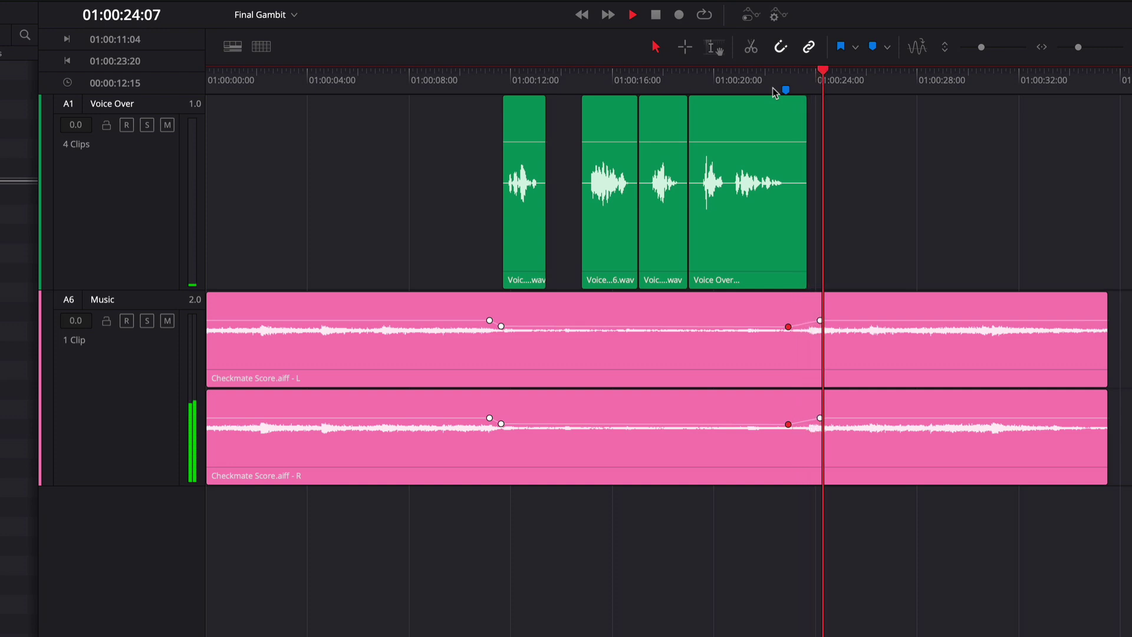
pyautogui.press('space')
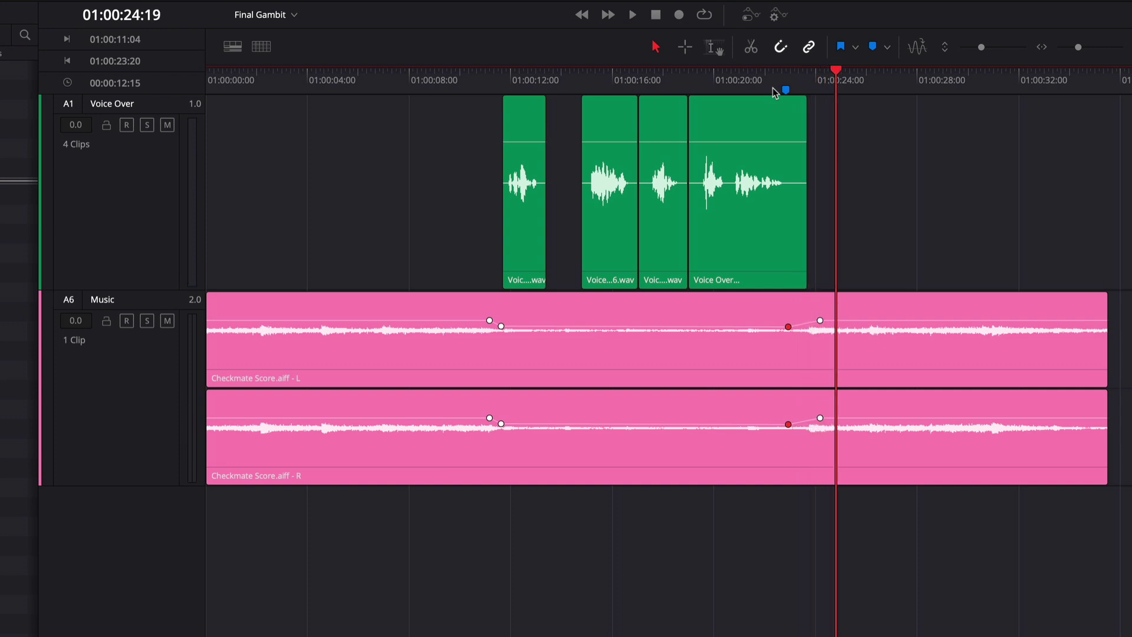
# Step: Add a fade-out to the Checkmate Score clip from shortly after 01:00:28:00 to its end
pyautogui.moveTo(1067, 293)
pyautogui.moveTo(1100, 294); pyautogui.dragTo(936, 294)
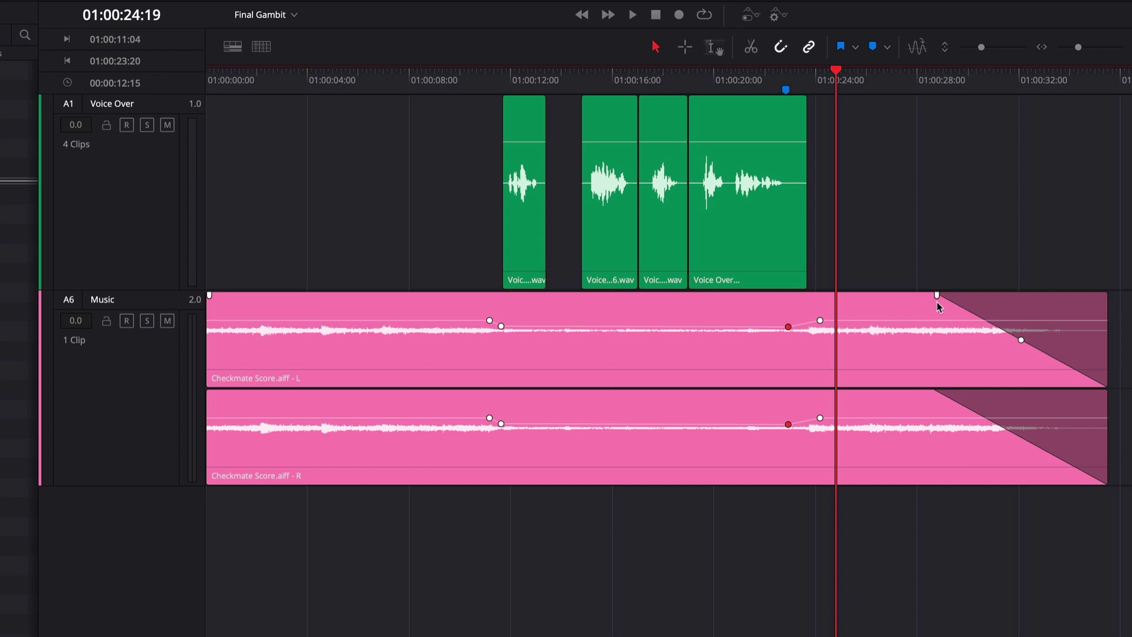
# Step: Bow the Checkmate Score fade-out curve upward and add a fade-in from the clip's start to 01:00:00:12
pyautogui.moveTo(1020, 339)
pyautogui.mouseDown()
pyautogui.moveTo(1041, 331)
pyautogui.moveTo(988, 349)
pyautogui.moveTo(1020, 339)
pyautogui.moveTo(1025, 318)
pyautogui.moveTo(1006, 309)
pyautogui.moveTo(1032, 327)
pyautogui.moveTo(1024, 318)
pyautogui.mouseUp()
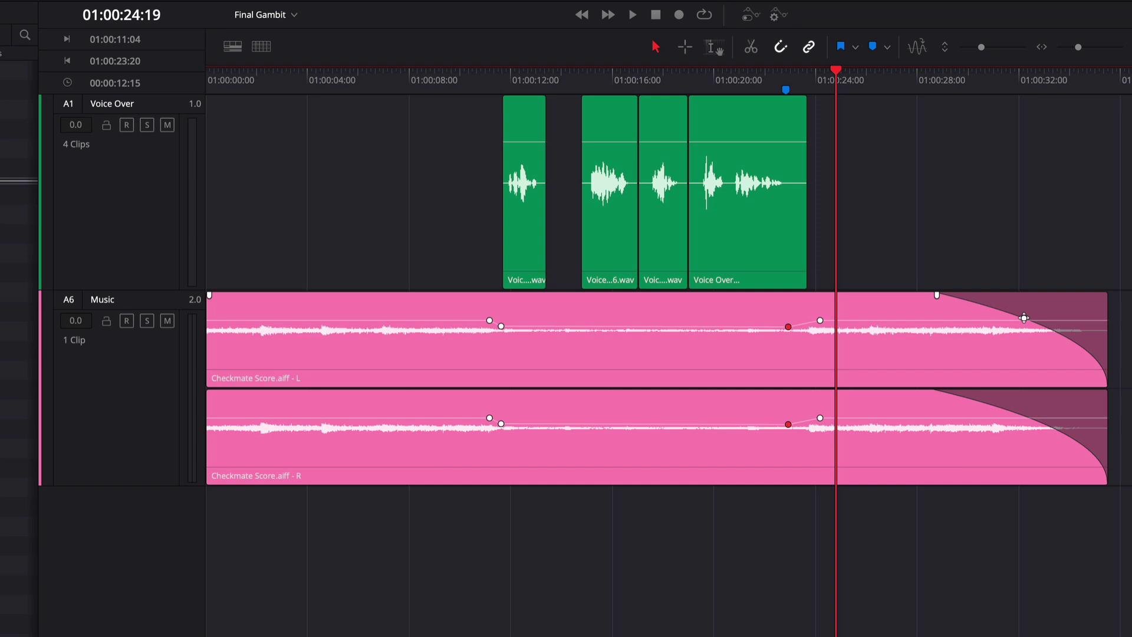
pyautogui.press('Home')
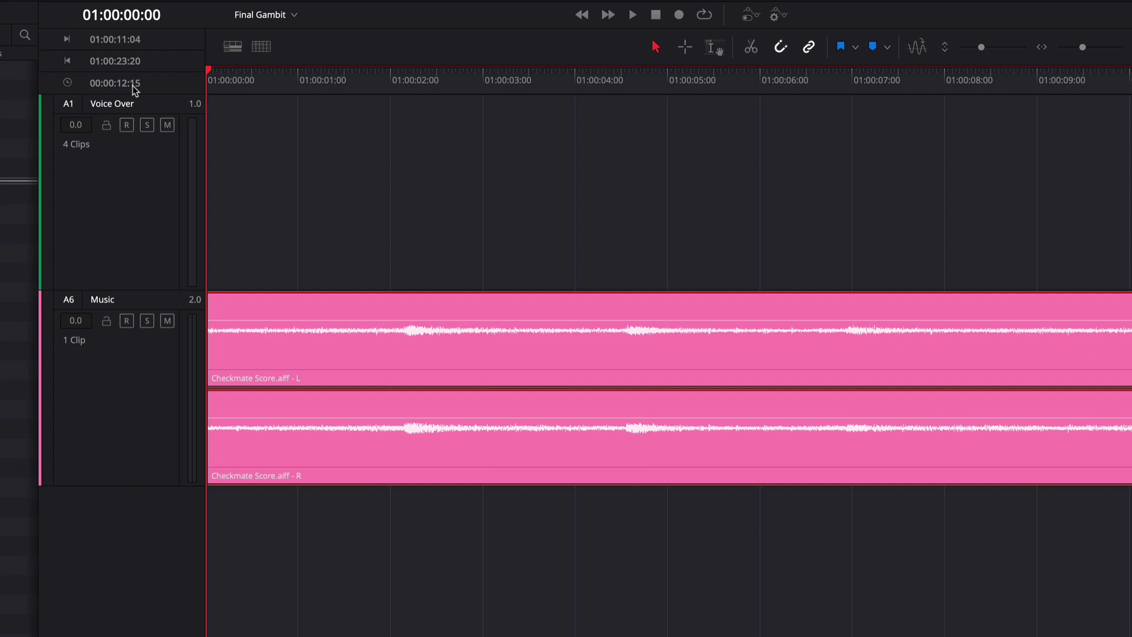
pyautogui.click(128, 18)
pyautogui.write('12')
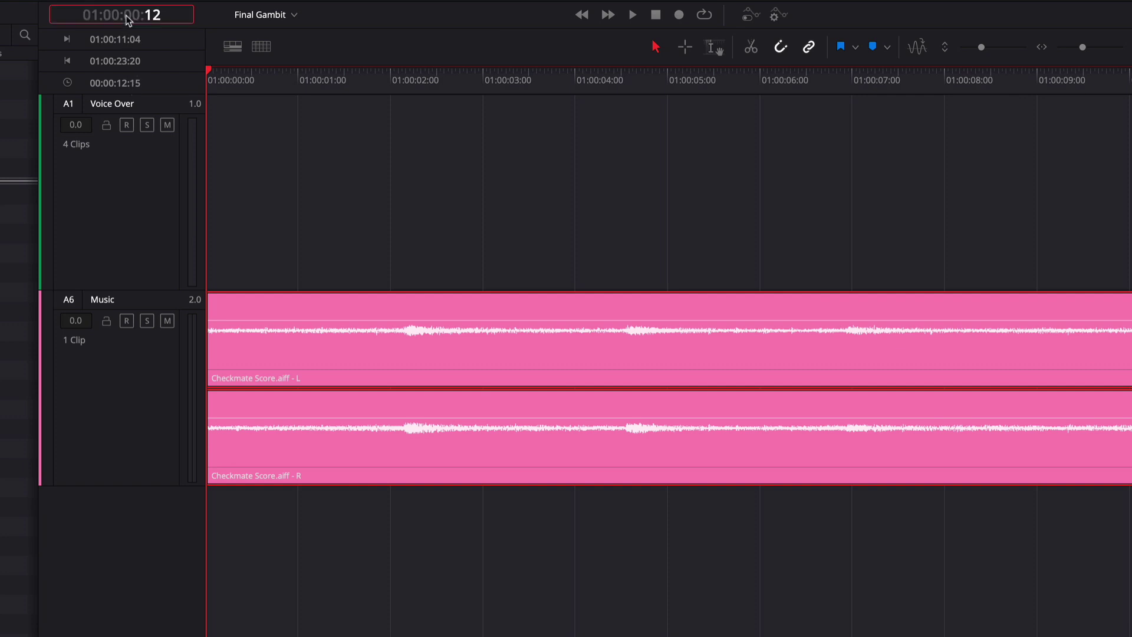
pyautogui.press('Return')
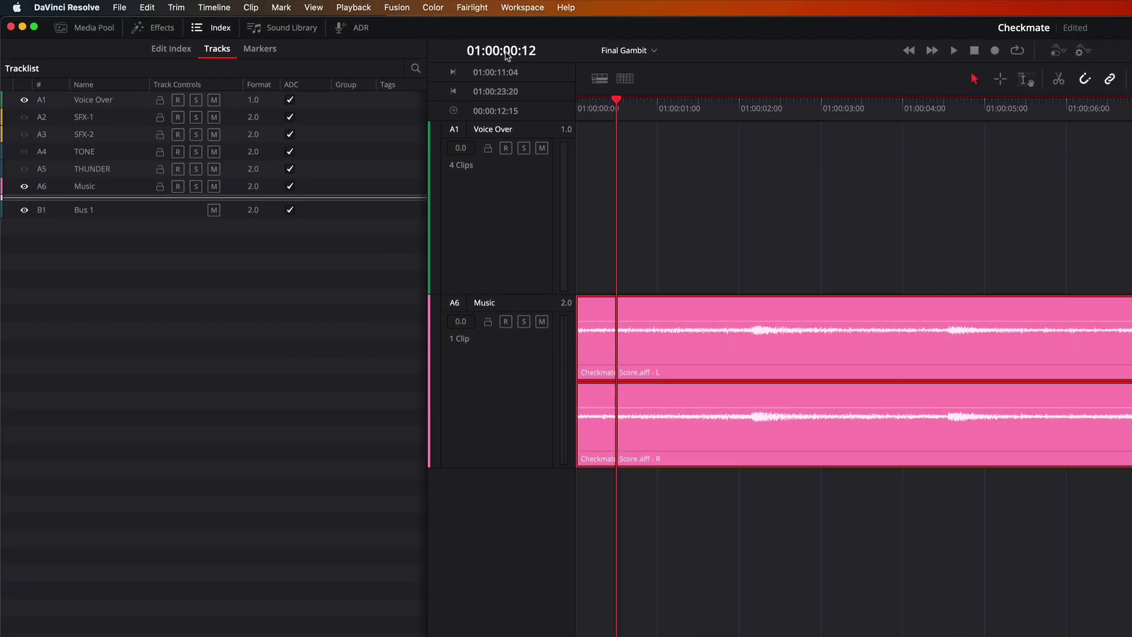
pyautogui.click(176, 7)
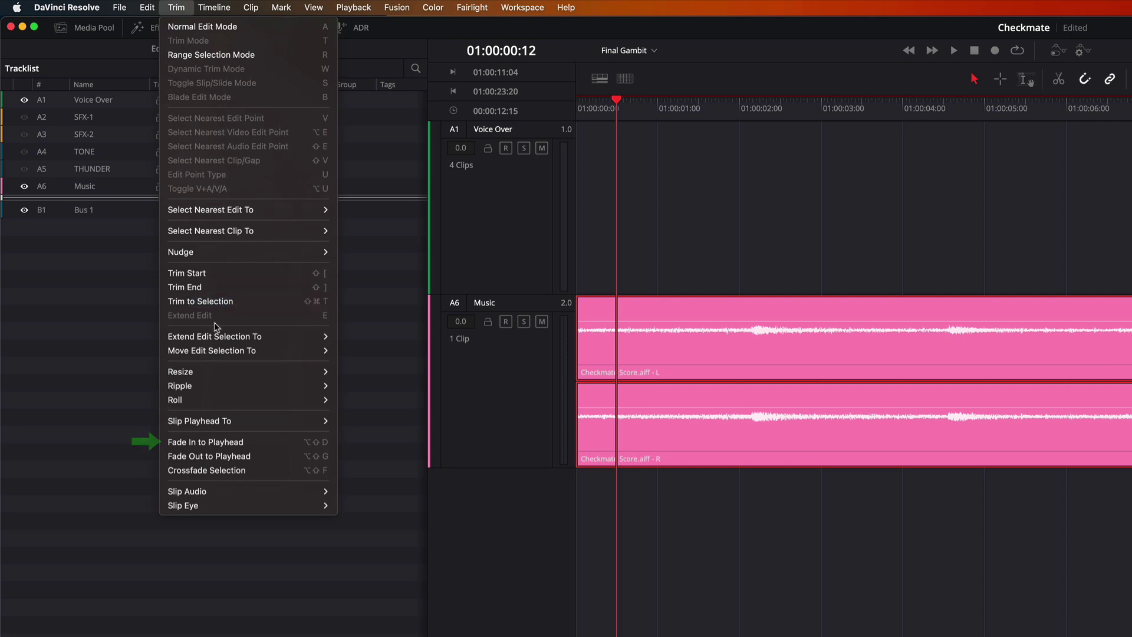
pyautogui.click(201, 442)
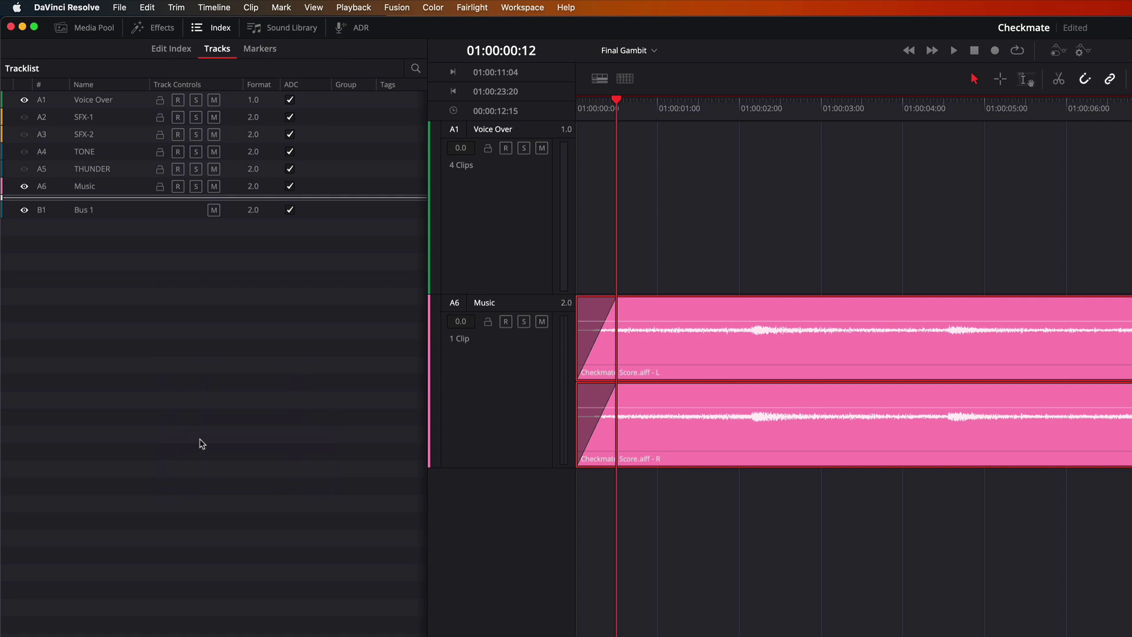
# Step: Show the hidden THUNDER, TONE, SFX-2 and SFX-1 tracks and fit the whole timeline in view
pyautogui.click(24, 169)
pyautogui.click(24, 152)
pyautogui.click(24, 135)
pyautogui.click(24, 116)
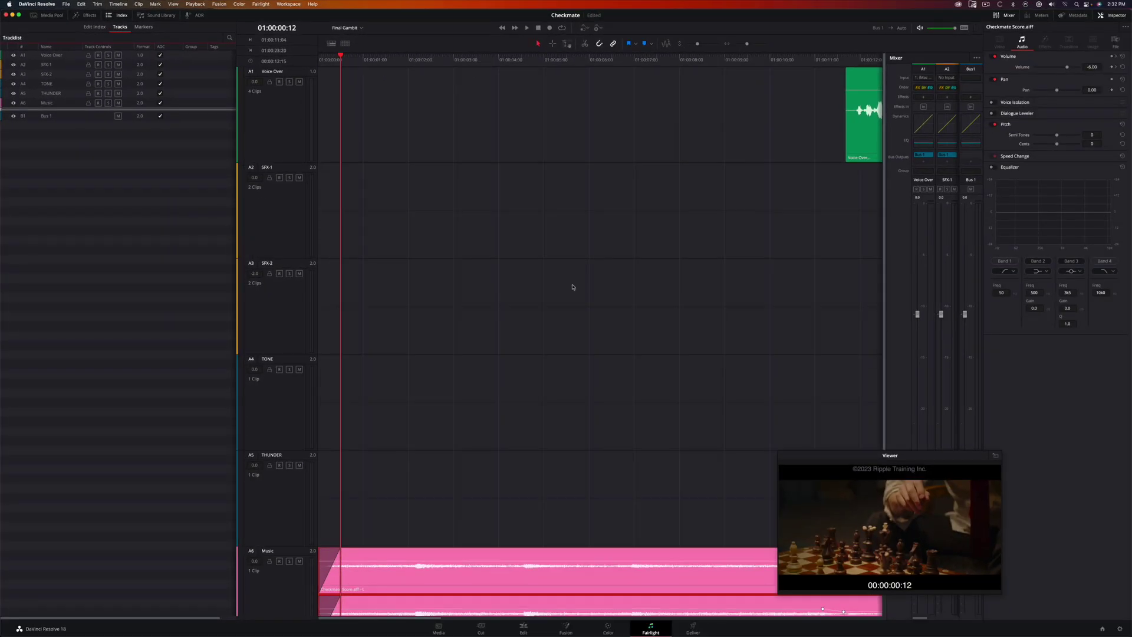
pyautogui.scroll(-5, 572, 287)
pyautogui.scroll(-4, 571, 287)
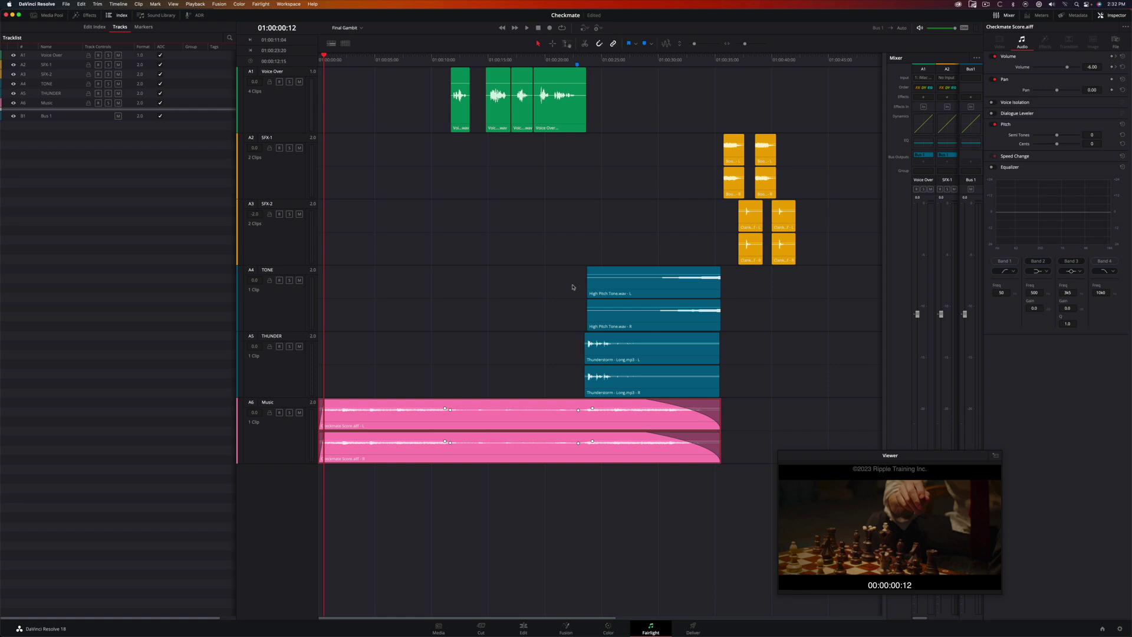
# Step: Add volume keyframes near the start and end of the High Pitch Tone clip and raise the end one for a gradual swell
pyautogui.scroll(5, 614, 261)
pyautogui.moveTo(584, 61); pyautogui.dragTo(596, 71)
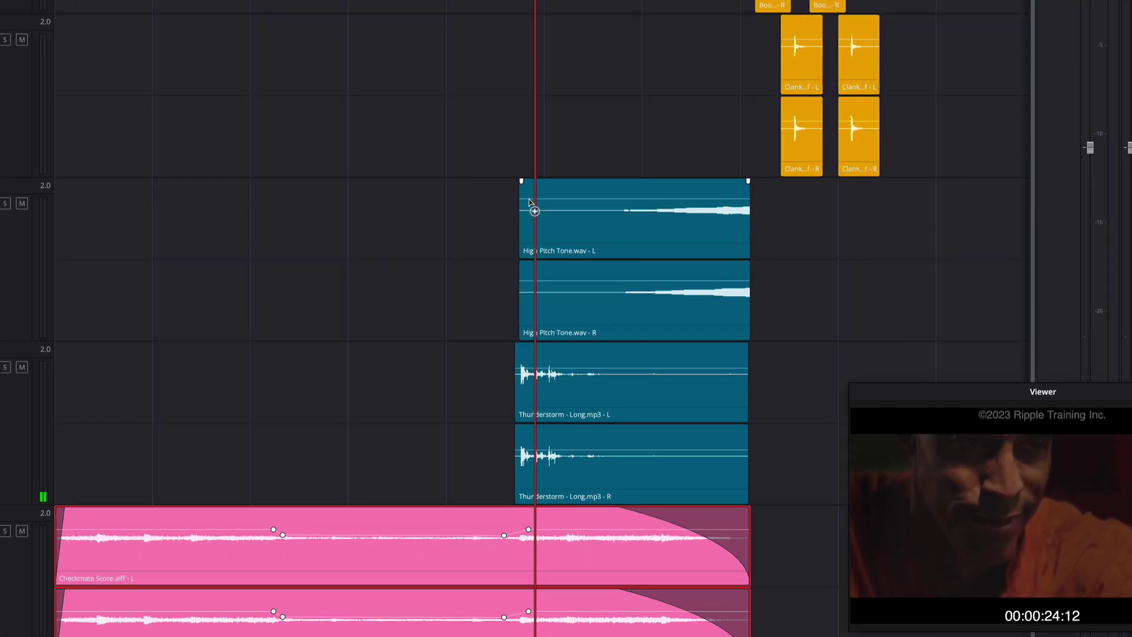
pyautogui.keyDown('alt'); pyautogui.click(529, 198); pyautogui.keyUp('alt')
pyautogui.click(744, 199)
pyautogui.moveTo(744, 199); pyautogui.dragTo(743, 194)
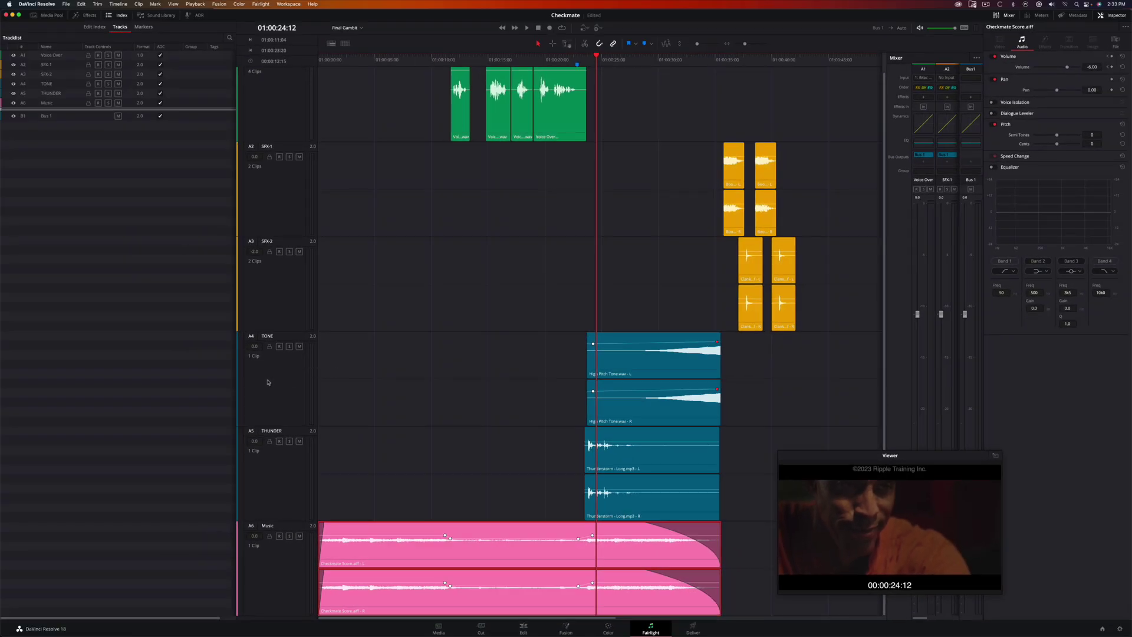
# Step: Cut the clips on the TONE and THUNDER tracks, paste them one second earlier at 01:00:22:16, and play the timeline
pyautogui.click(268, 382)
pyautogui.keyDown('shift'); pyautogui.click(285, 473); pyautogui.keyUp('shift')
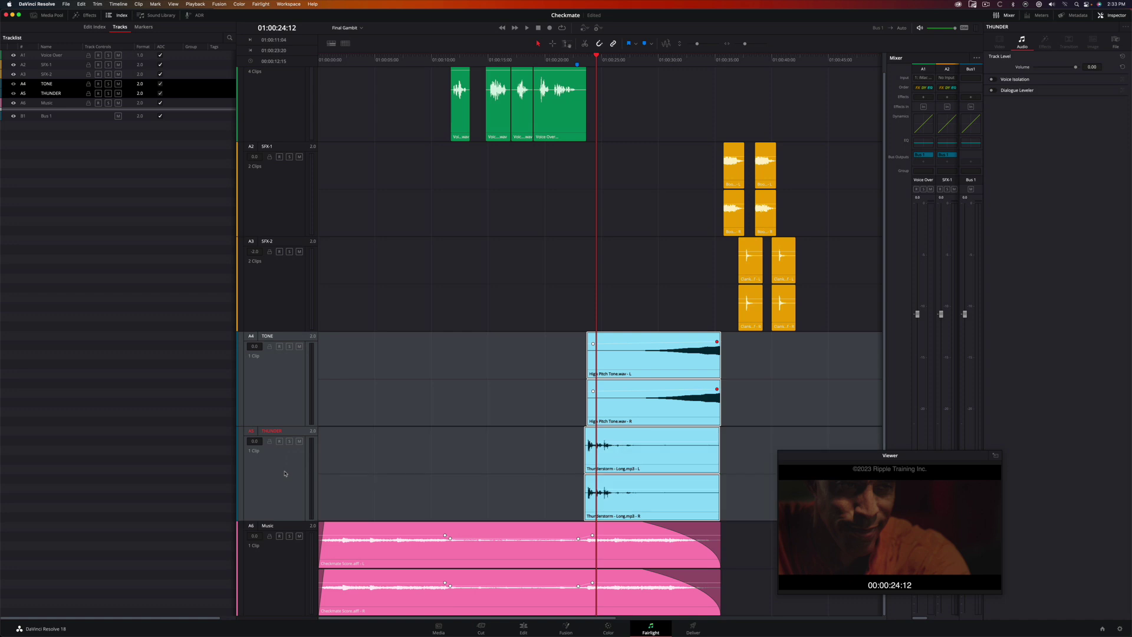
pyautogui.press('Up')
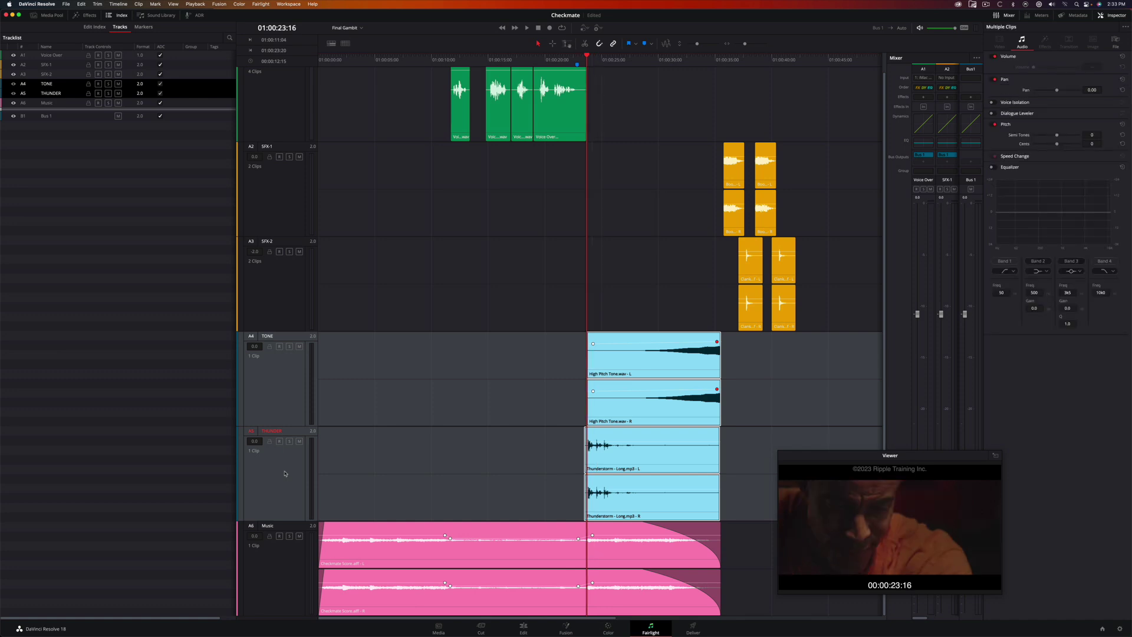
pyautogui.press('Delete')
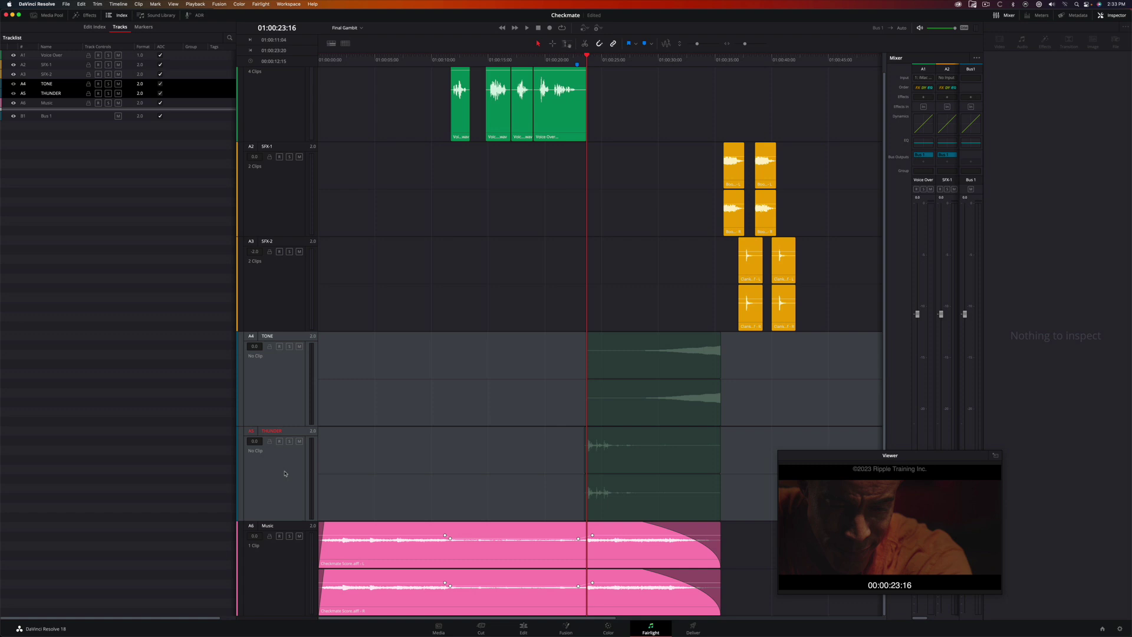
pyautogui.hotkey('shift', 'Left')
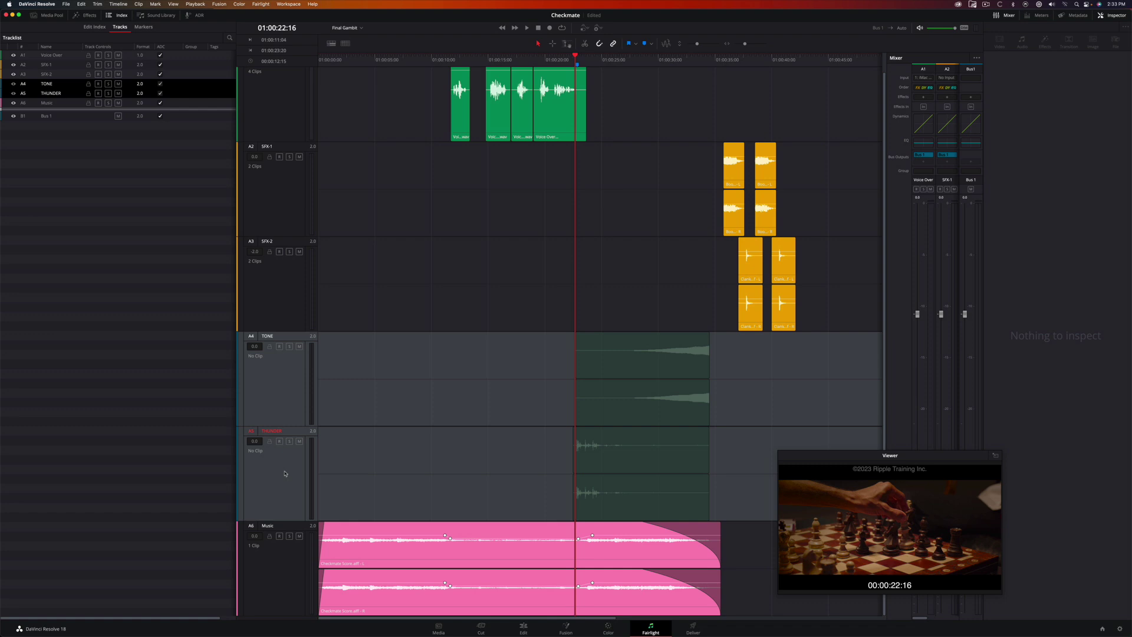
pyautogui.press('super+v')
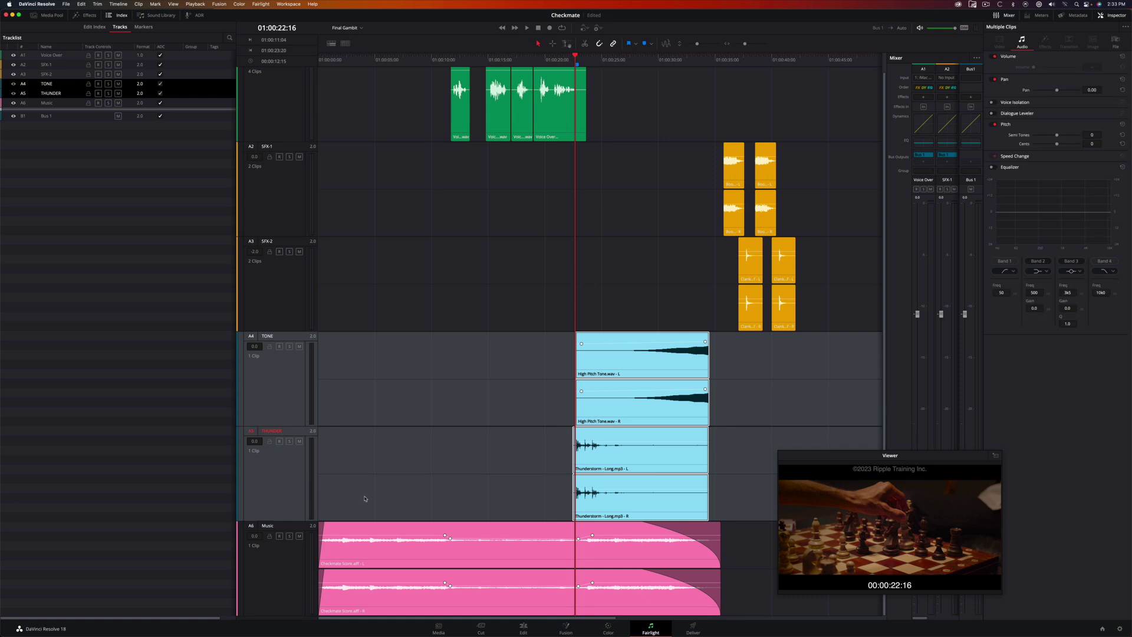
pyautogui.click(559, 276)
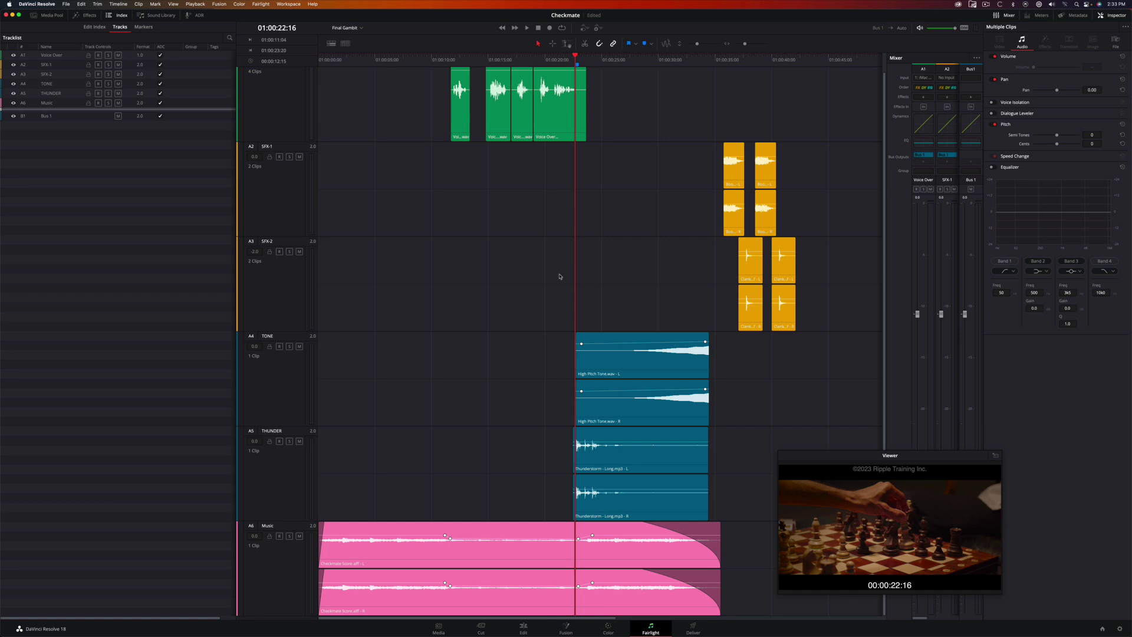
pyautogui.press('space')
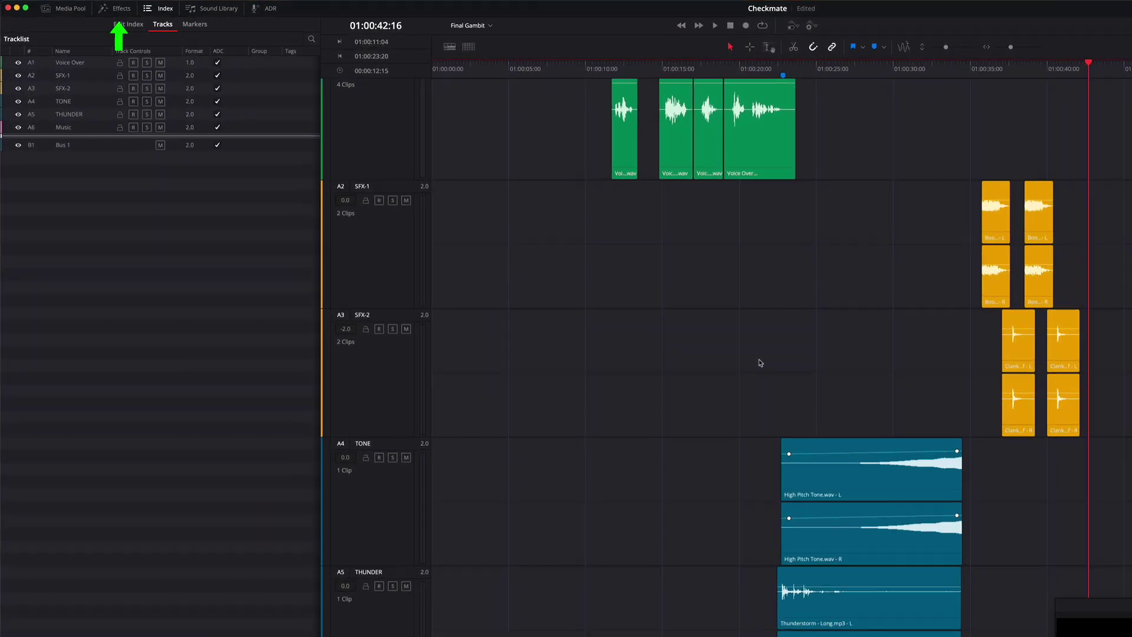
# Step: Add the Fairlight FX Reverb to the SFX-1 track and shrink its room to length 4.44 and width 7.28
pyautogui.click(116, 12)
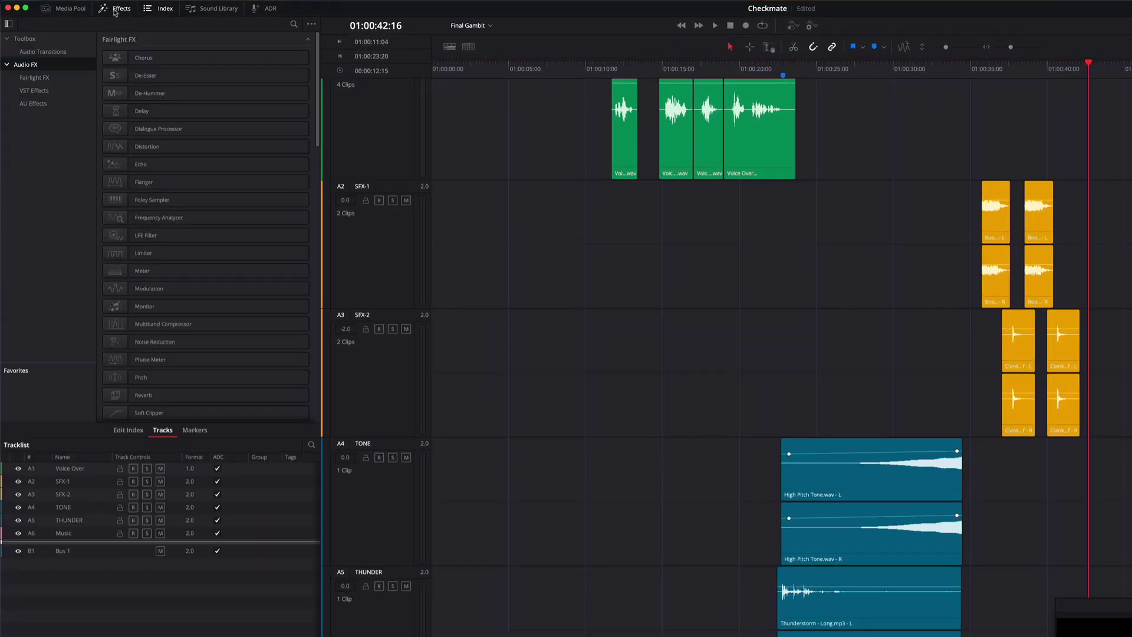
pyautogui.click(21, 78)
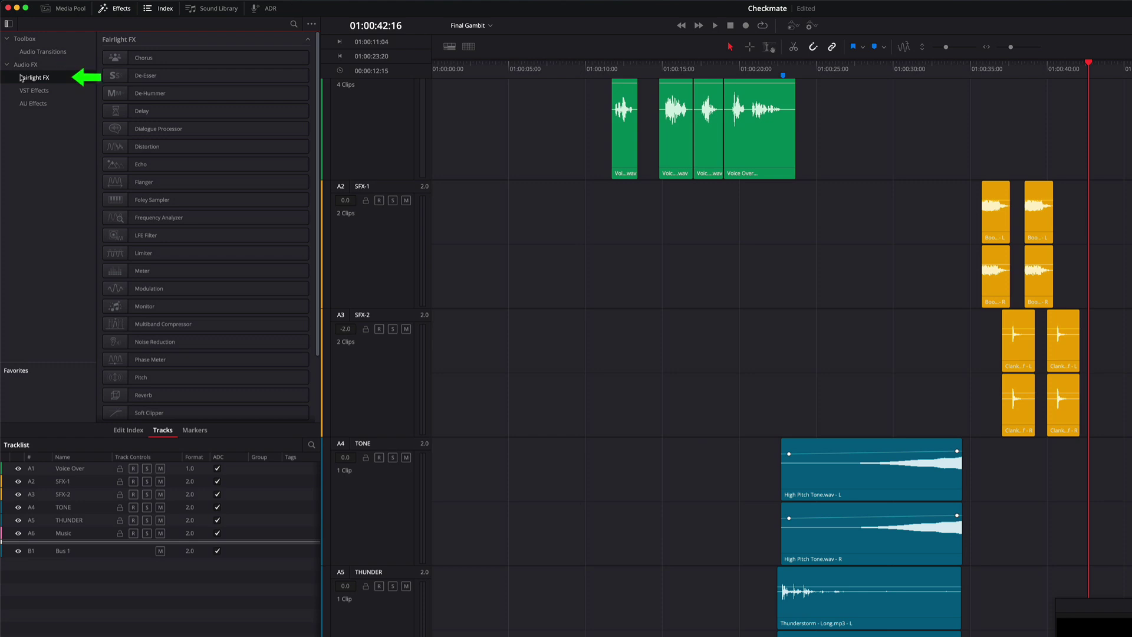
pyautogui.scroll(-3, 169, 227)
pyautogui.moveTo(134, 324); pyautogui.dragTo(366, 240)
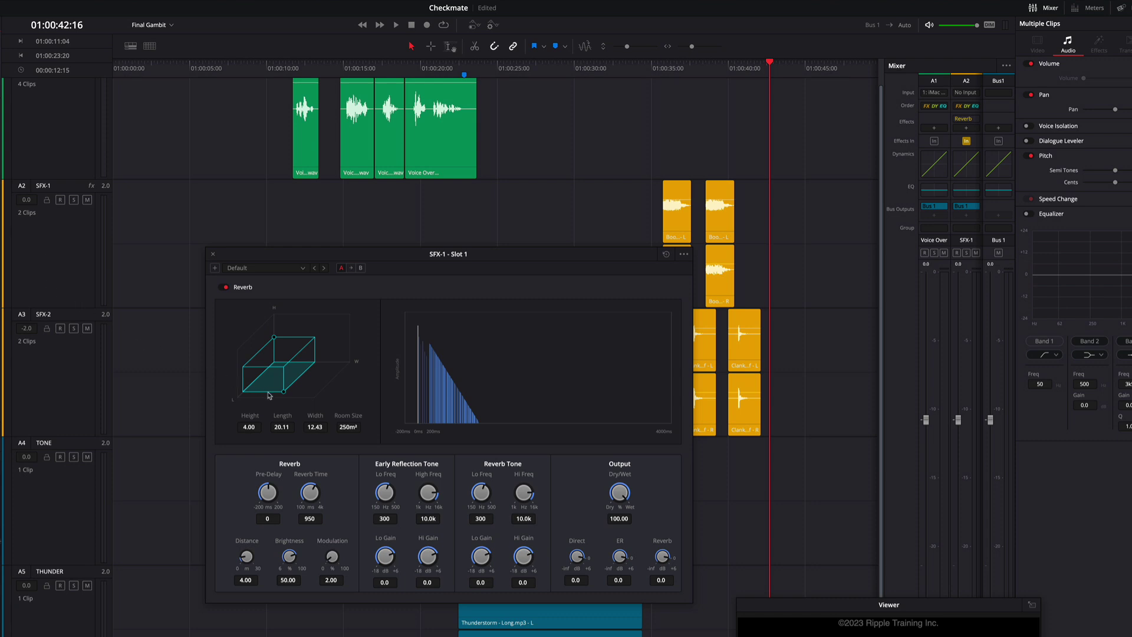
pyautogui.moveTo(284, 393)
pyautogui.mouseDown()
pyautogui.moveTo(272, 376)
pyautogui.moveTo(311, 390)
pyautogui.moveTo(286, 369)
pyautogui.moveTo(310, 379)
pyautogui.moveTo(311, 399)
pyautogui.moveTo(290, 372)
pyautogui.mouseUp()
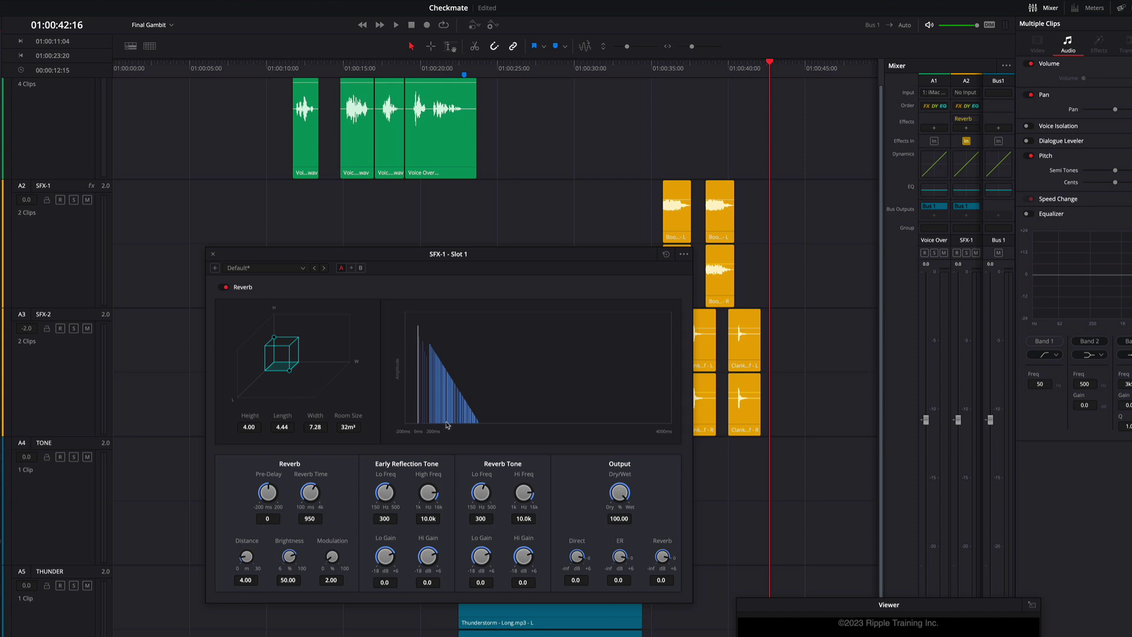
# Step: Load the Cathedral reverb preset, solo the SFX-1 track and play it from 01:00:35:12
pyautogui.click(280, 272)
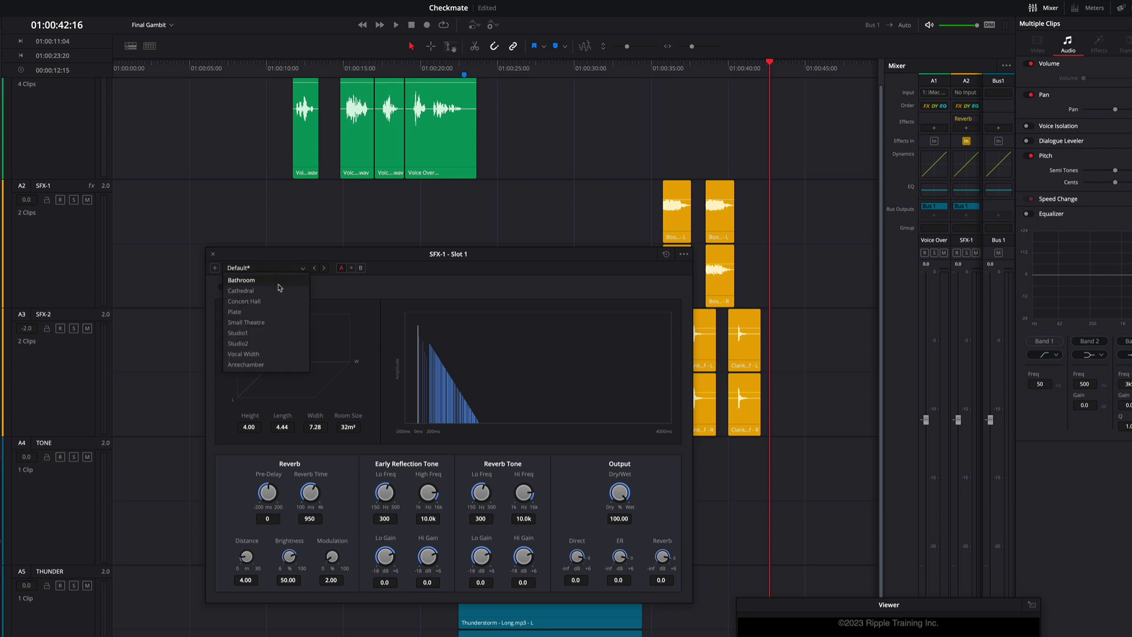
pyautogui.click(279, 290)
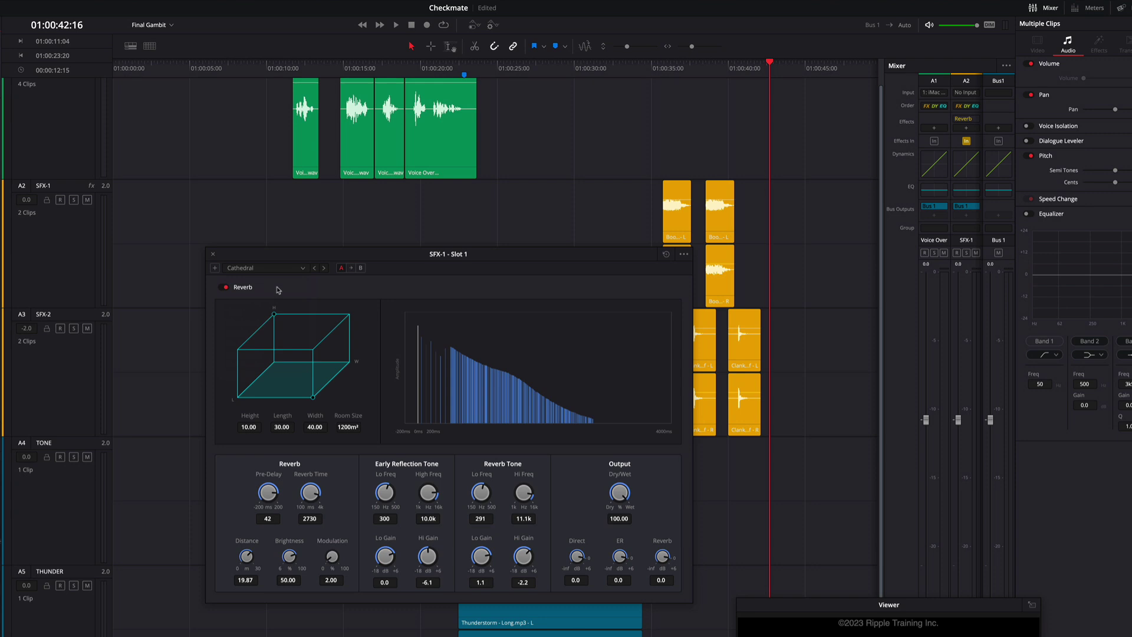
pyautogui.click(74, 201)
pyautogui.click(653, 73)
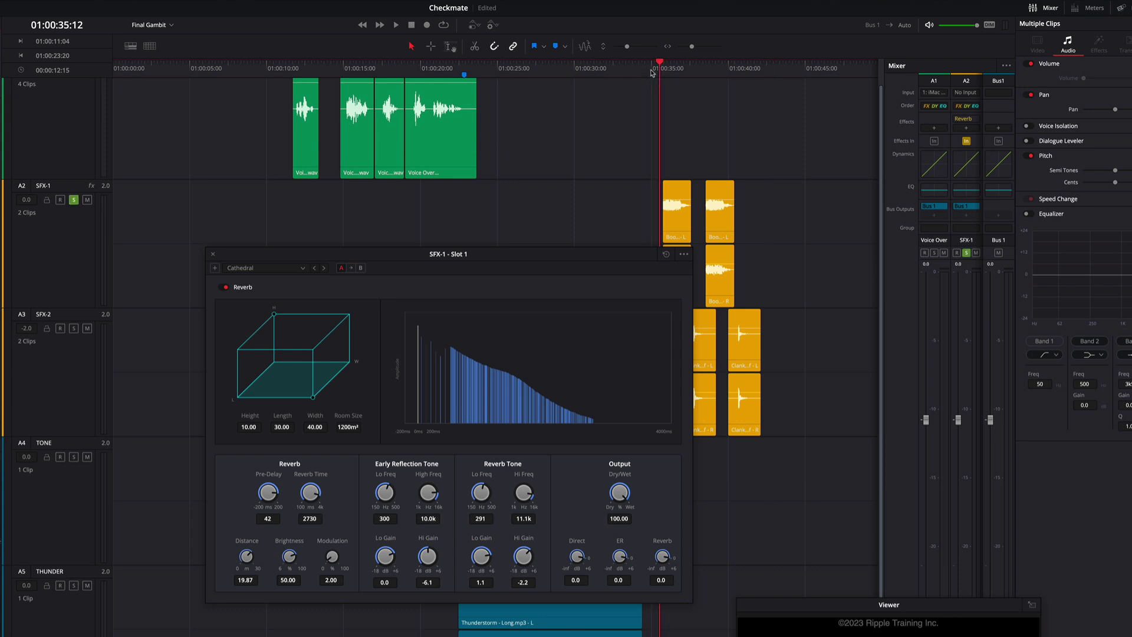
pyautogui.press('space')
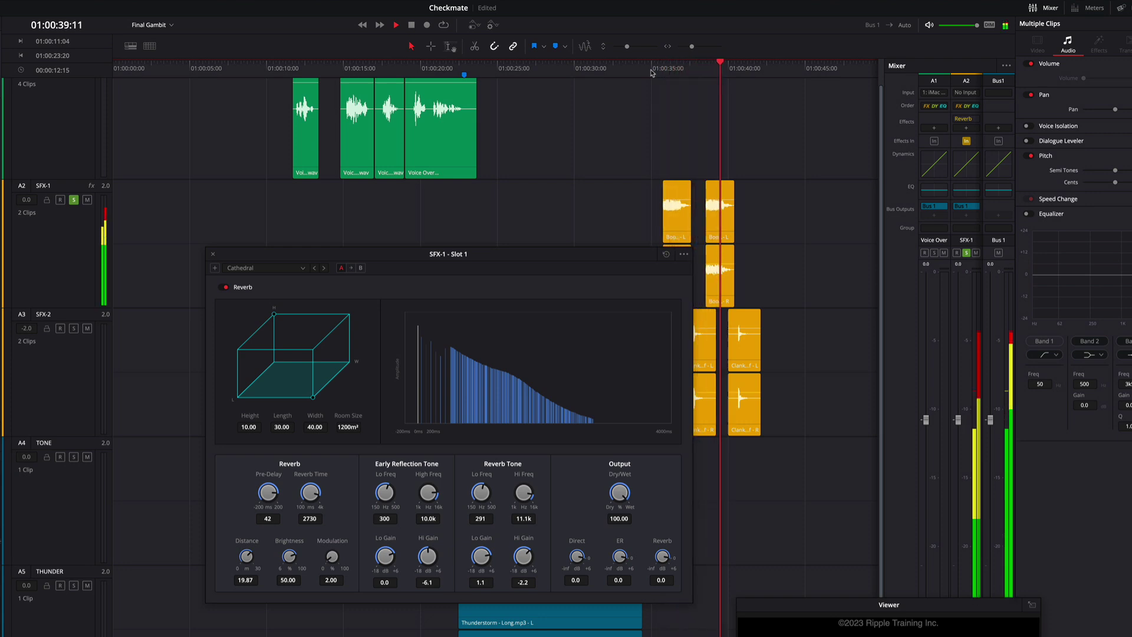
pyautogui.press('space')
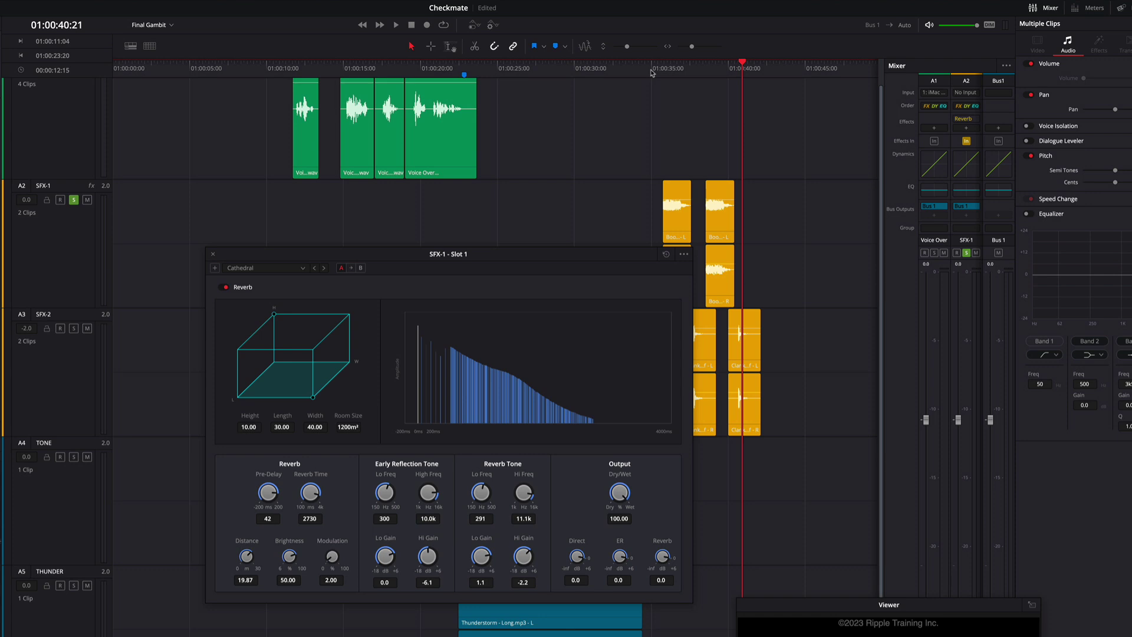
# Step: Load the Studio1 reverb preset and play the soloed SFX-1 clips again from just before the first one
pyautogui.click(286, 269)
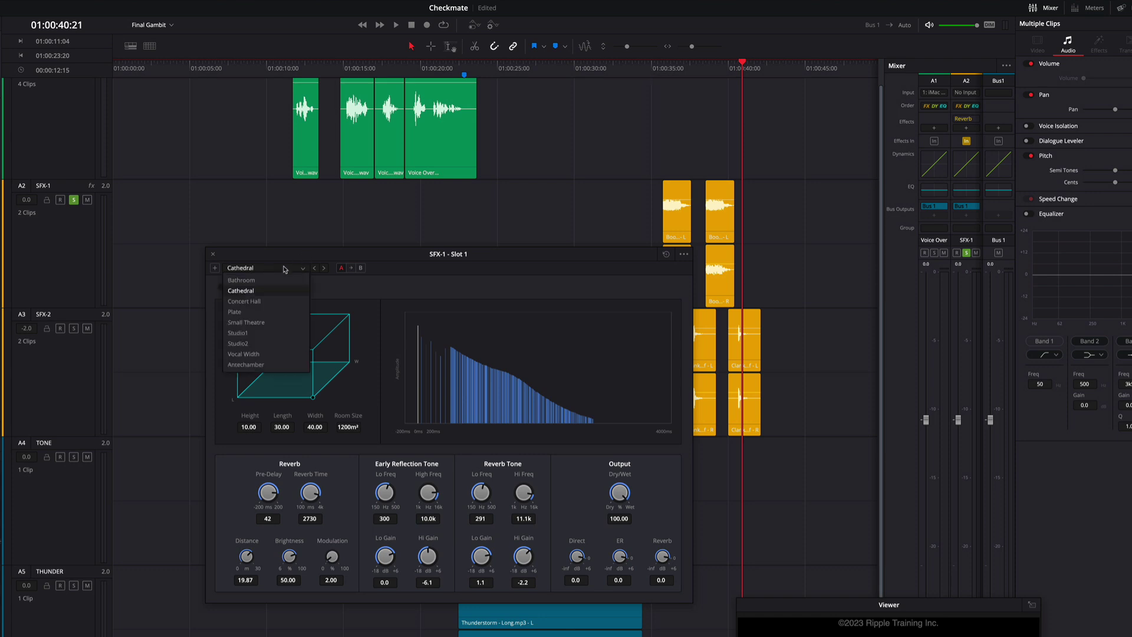
pyautogui.click(258, 332)
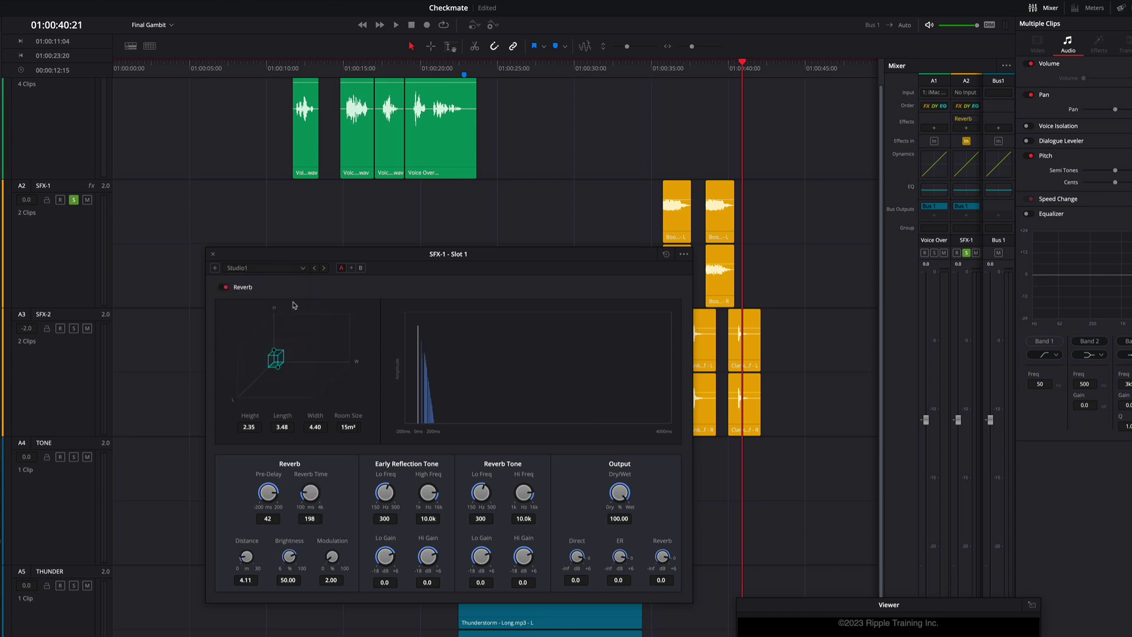
pyautogui.click(645, 70)
pyautogui.press('space')
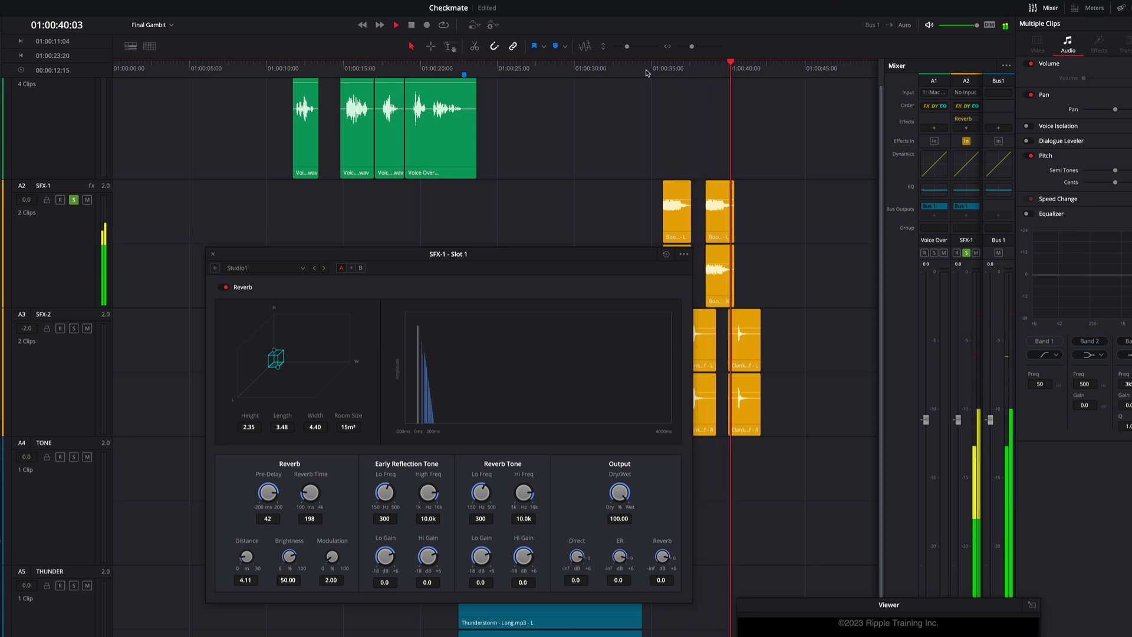
pyautogui.press('space')
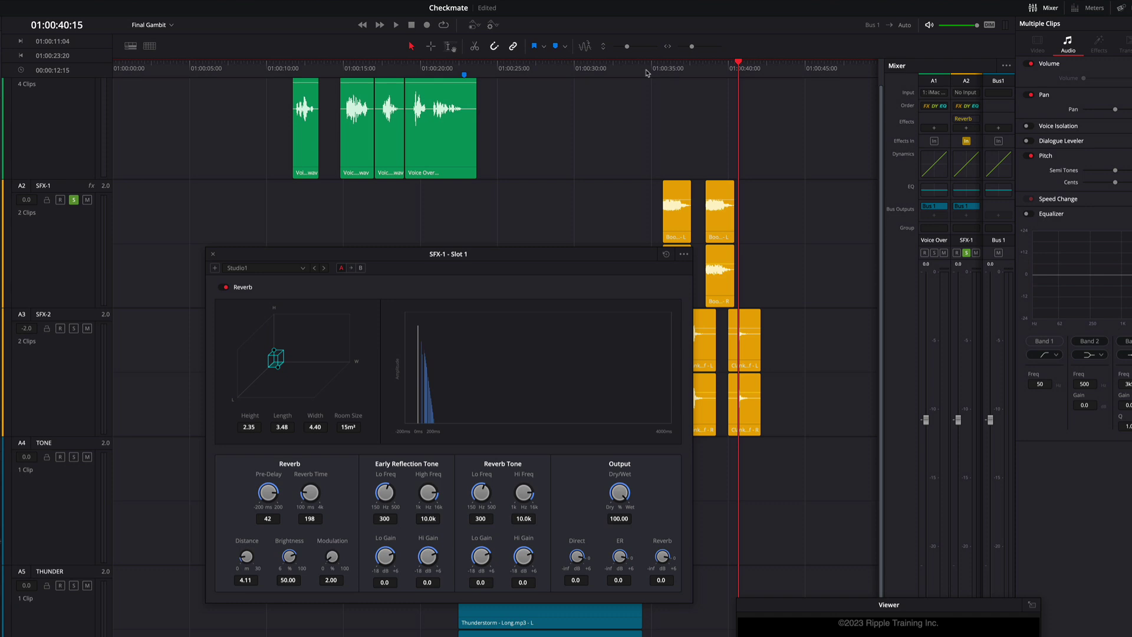
# Step: Mark a range around the SFX-1 clips from 01:00:35:12 to 01:00:40:15 and enable loop playback
pyautogui.click(655, 70)
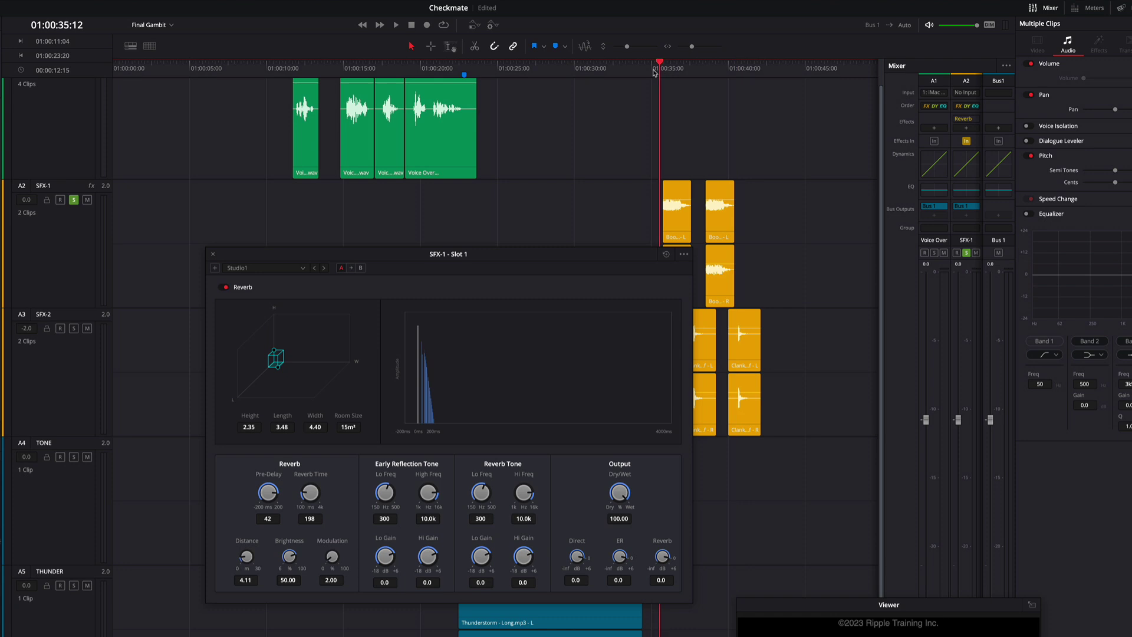
pyautogui.press('i')
pyautogui.hotkey('shift', 'Right')
pyautogui.hotkey('shift', 'Right')
pyautogui.hotkey('shift', 'Right')
pyautogui.hotkey('shift', 'Right')
pyautogui.hotkey('shift', 'Right')
pyautogui.press('Right')
pyautogui.press('Right')
pyautogui.press('Right')
pyautogui.press('o')
pyautogui.hotkey('ctrl', '/')
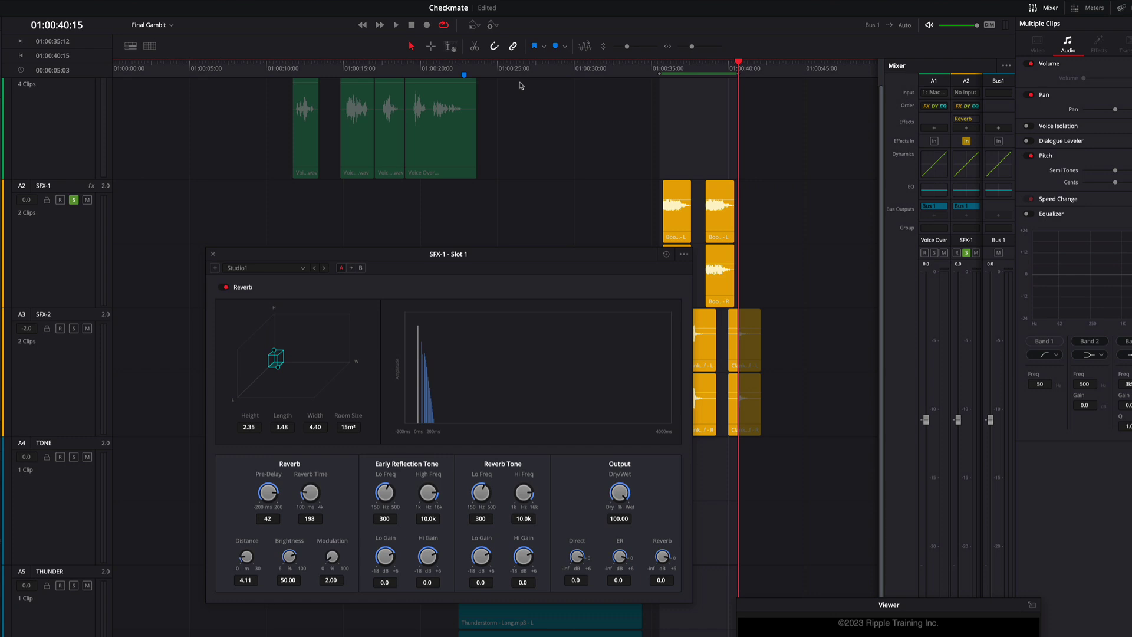
# Step: Play the looped range and load the Concert Hall preset in the SFX-1 reverb
pyautogui.press('space')
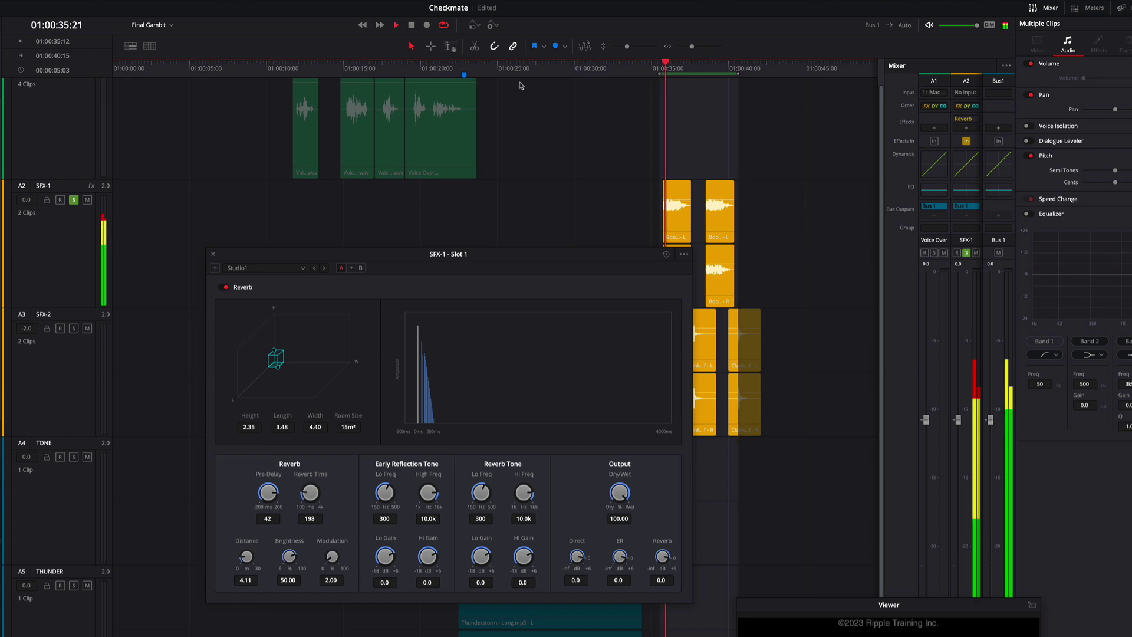
pyautogui.click(268, 268)
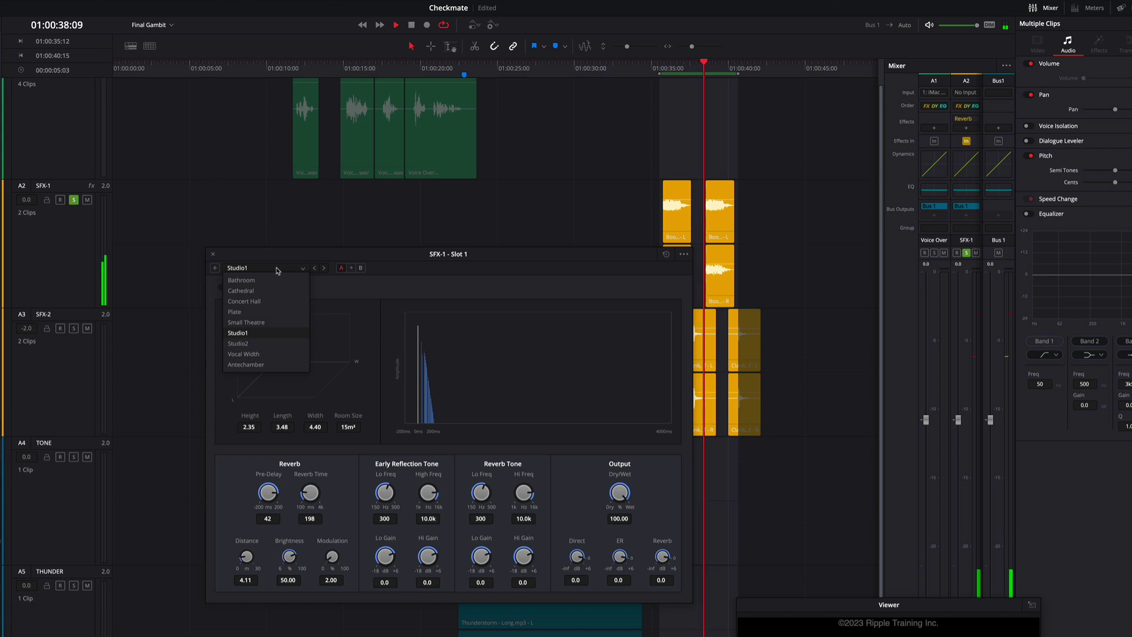
pyautogui.click(269, 301)
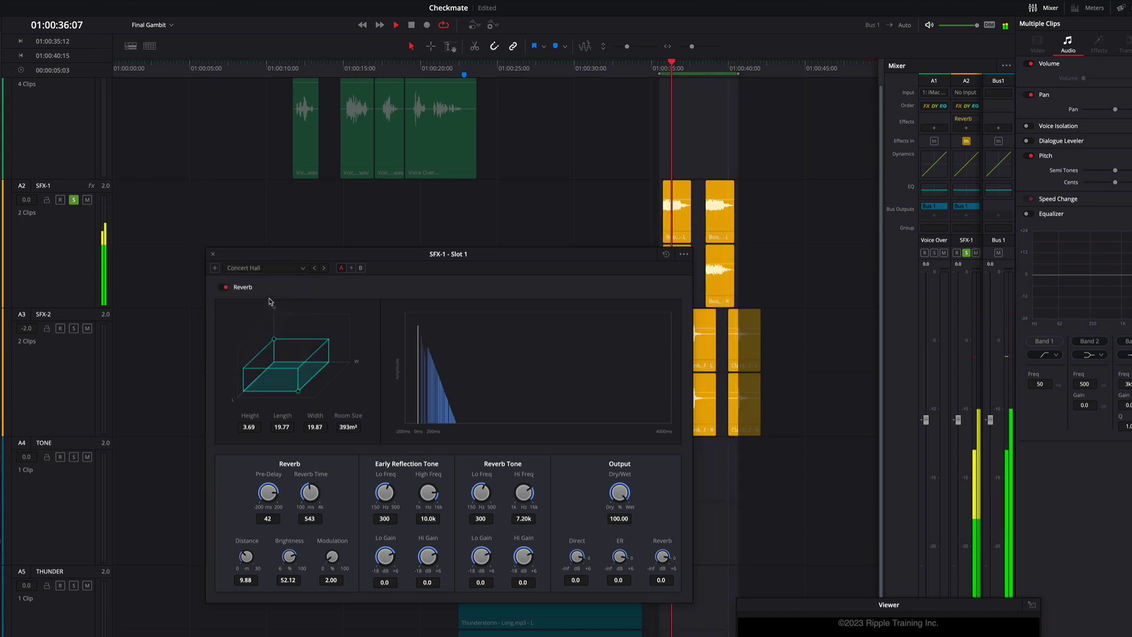
# Step: Audition the Plate and Vocal Width presets in the SFX-1 reverb during loop playback, ending with playback stopped
pyautogui.click(274, 269)
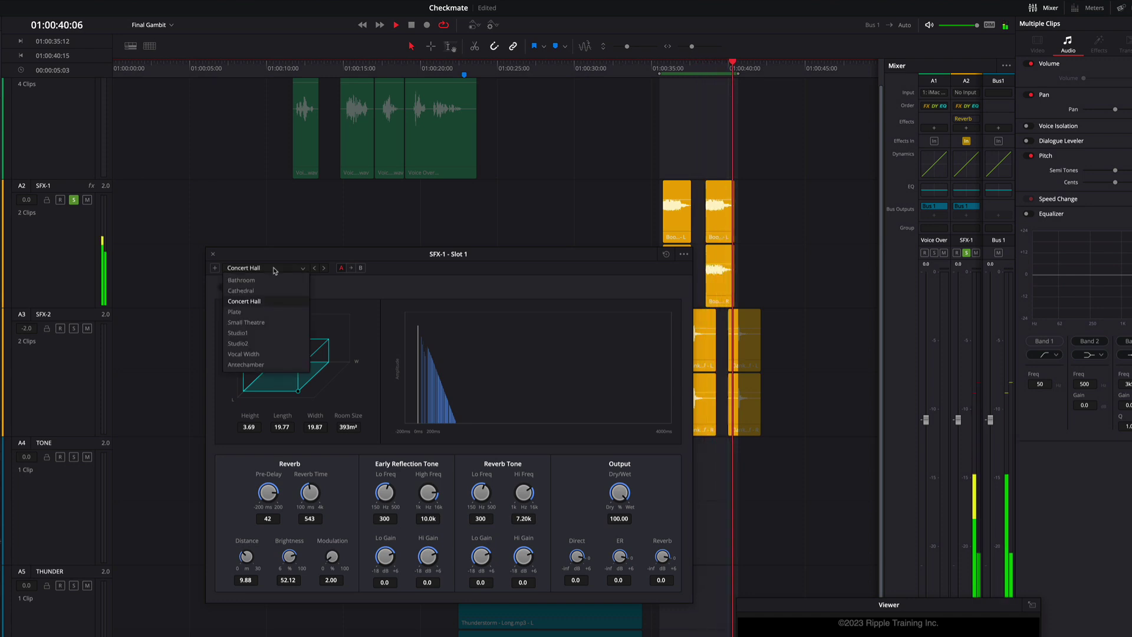
pyautogui.click(264, 315)
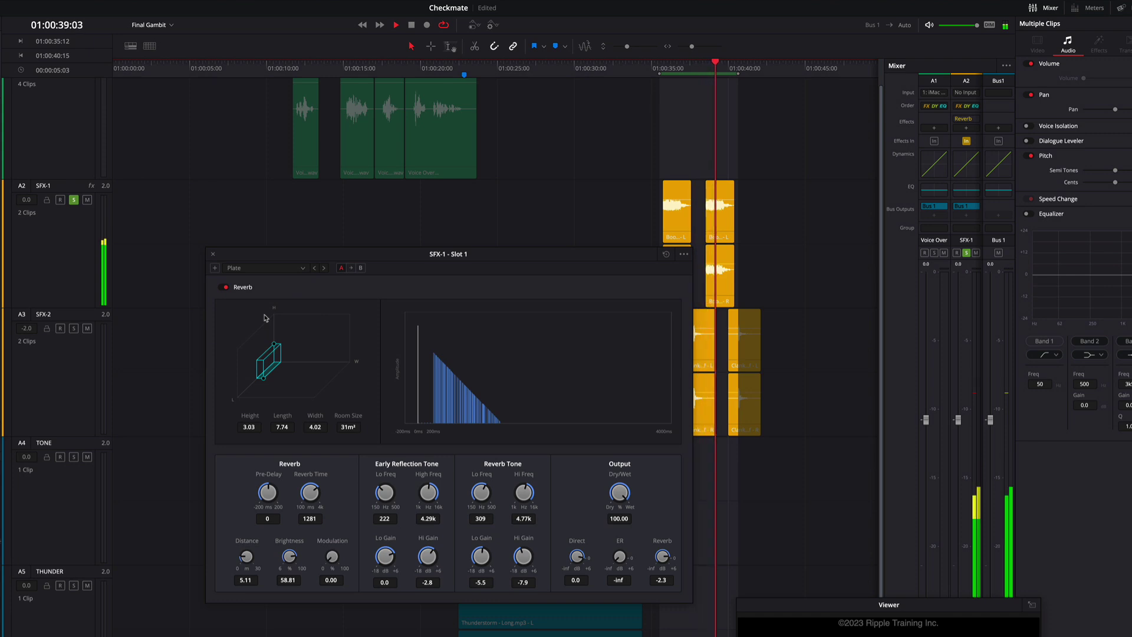
pyautogui.click(266, 270)
pyautogui.click(254, 357)
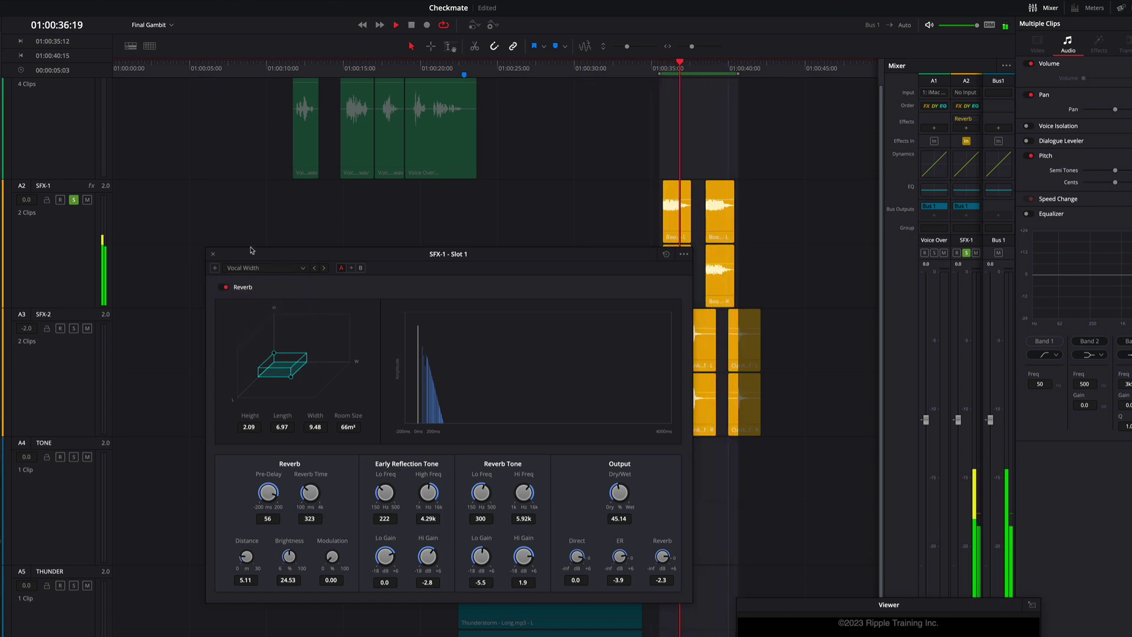
pyautogui.press('space')
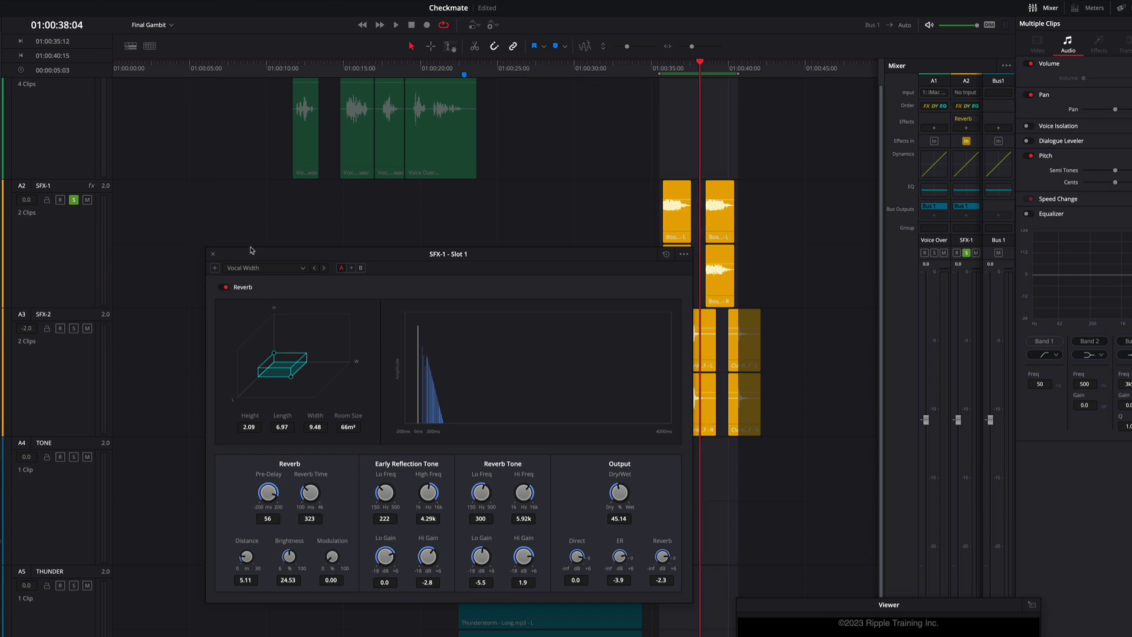
# Step: Load the Studio1 preset in the SFX-1 reverb and play the marked range again for comparison
pyautogui.click(257, 269)
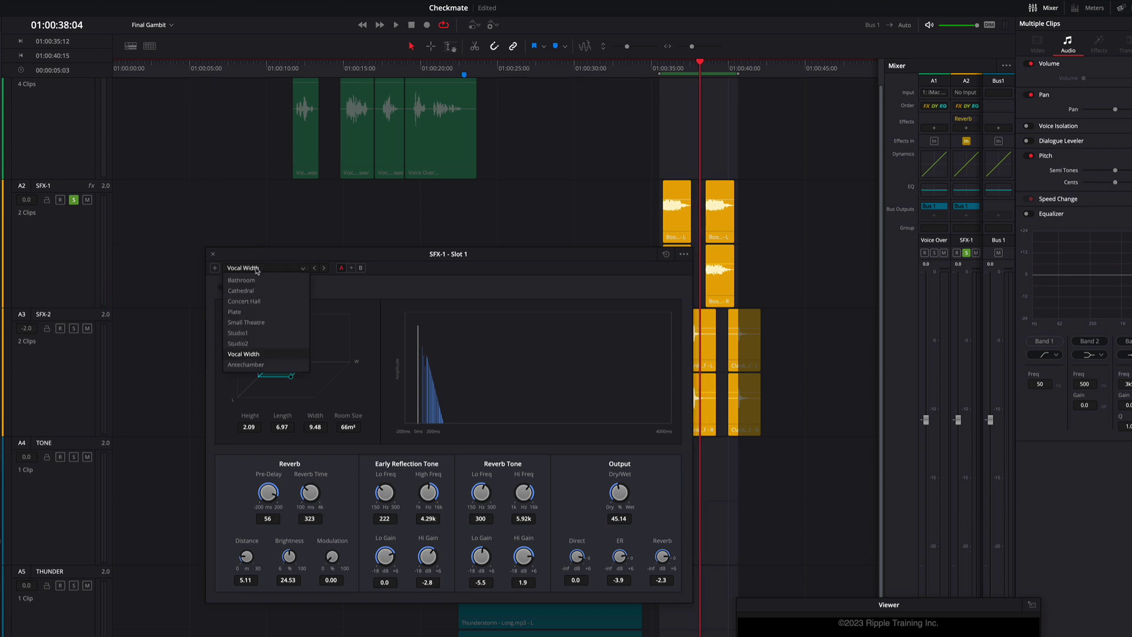
pyautogui.click(259, 334)
pyautogui.hotkey('alt', '/')
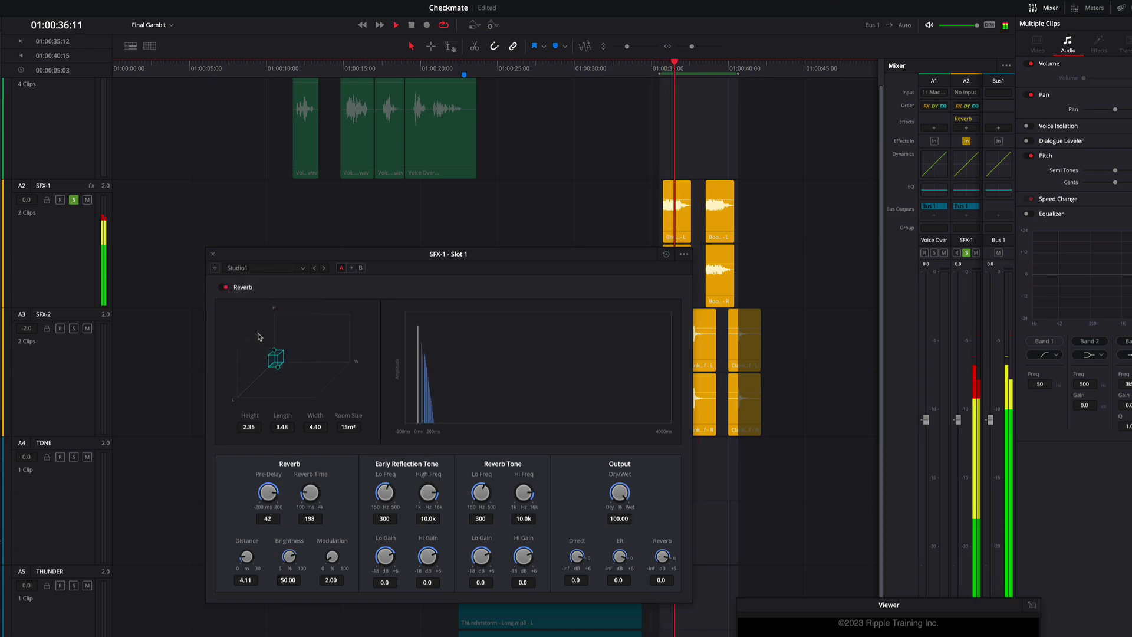
pyautogui.press('space')
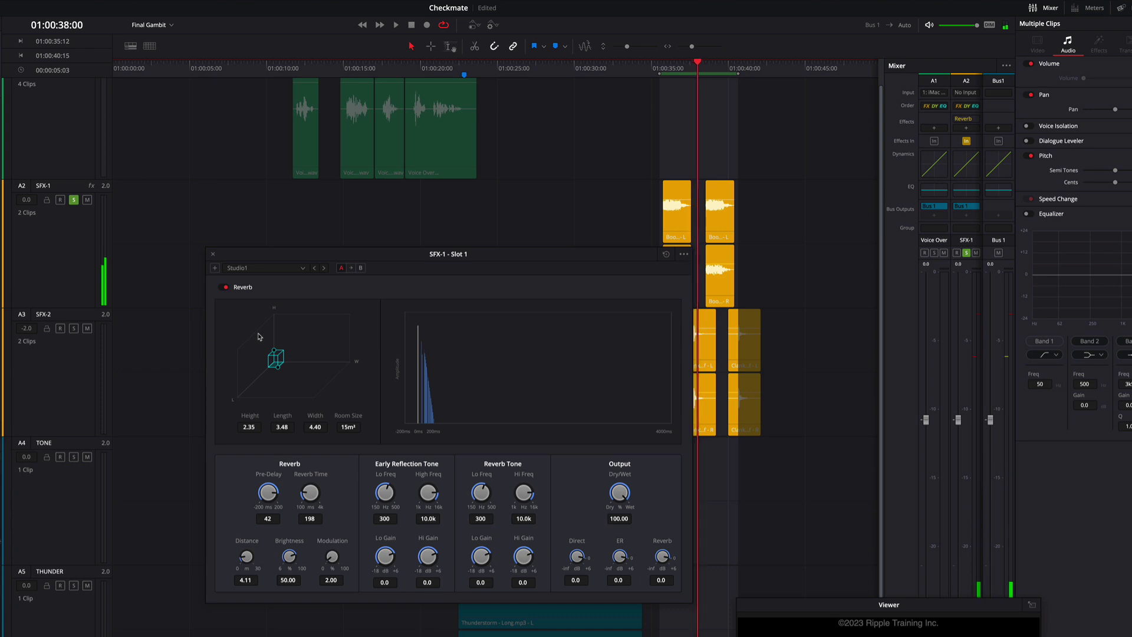
# Step: Load the Plate preset in the SFX-1 reverb, play the marked range with it, and close the reverb settings
pyautogui.click(256, 269)
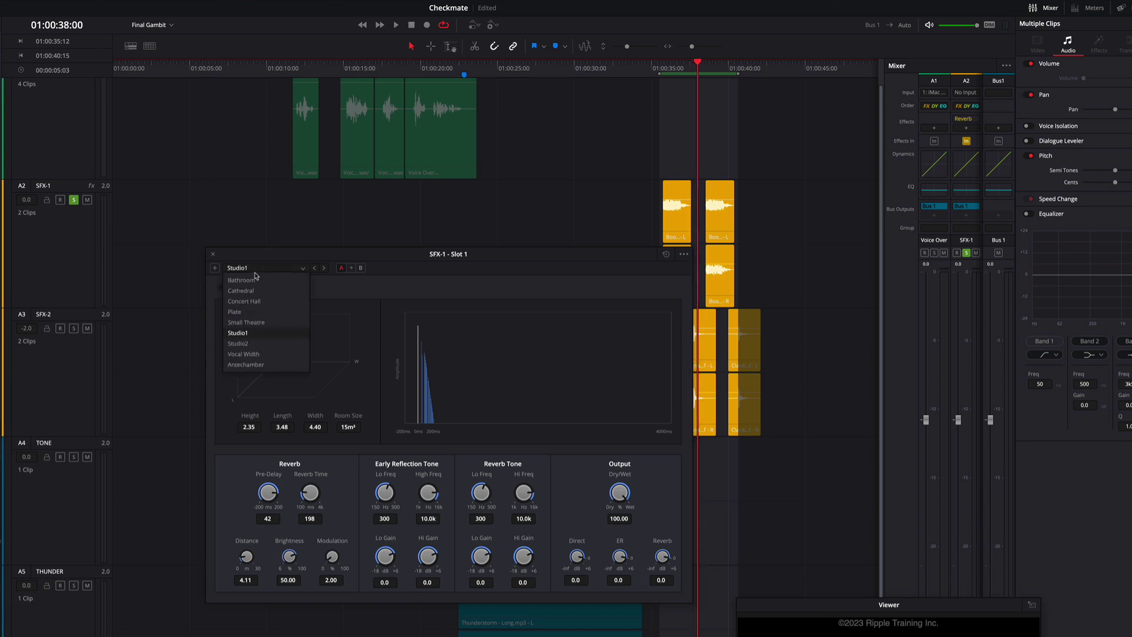
pyautogui.click(251, 312)
pyautogui.hotkey('alt', '/')
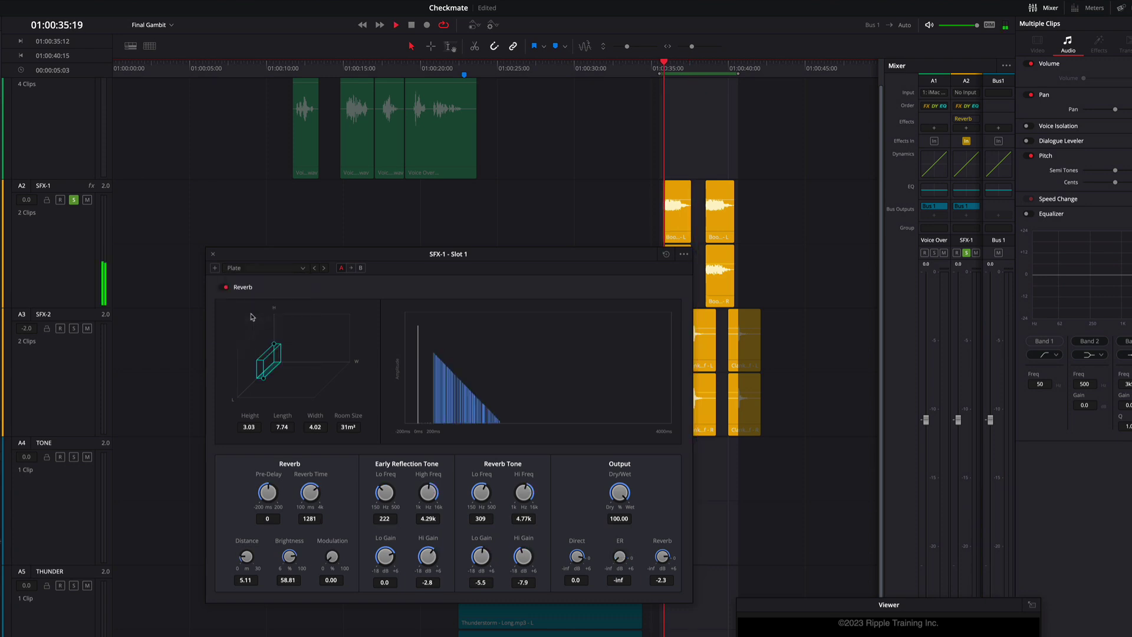
pyautogui.press('space')
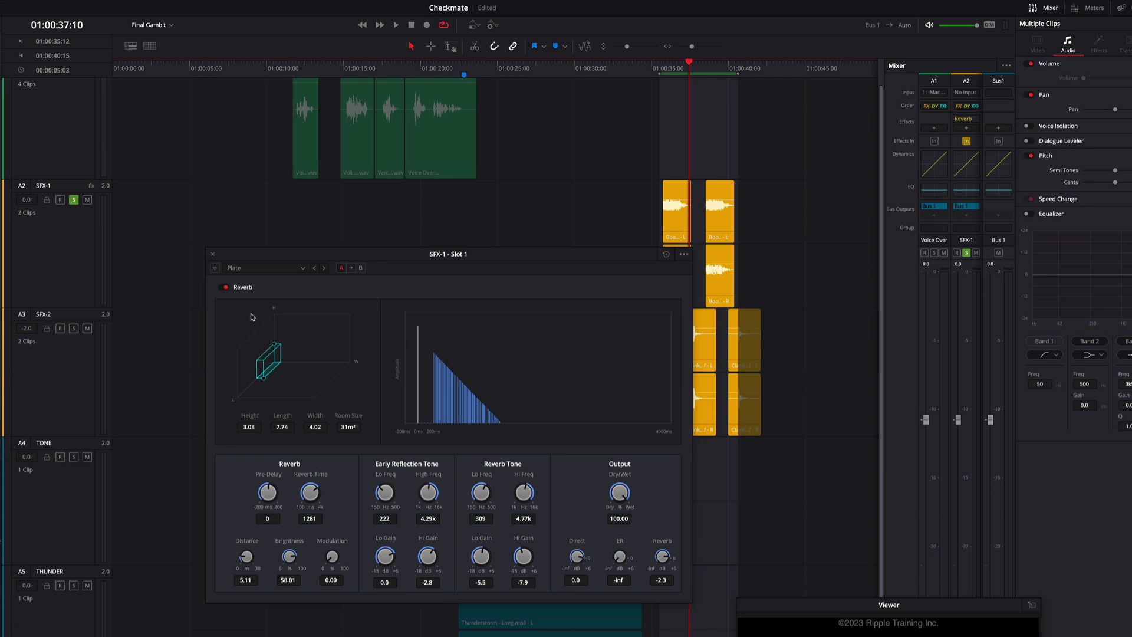
pyautogui.click(213, 254)
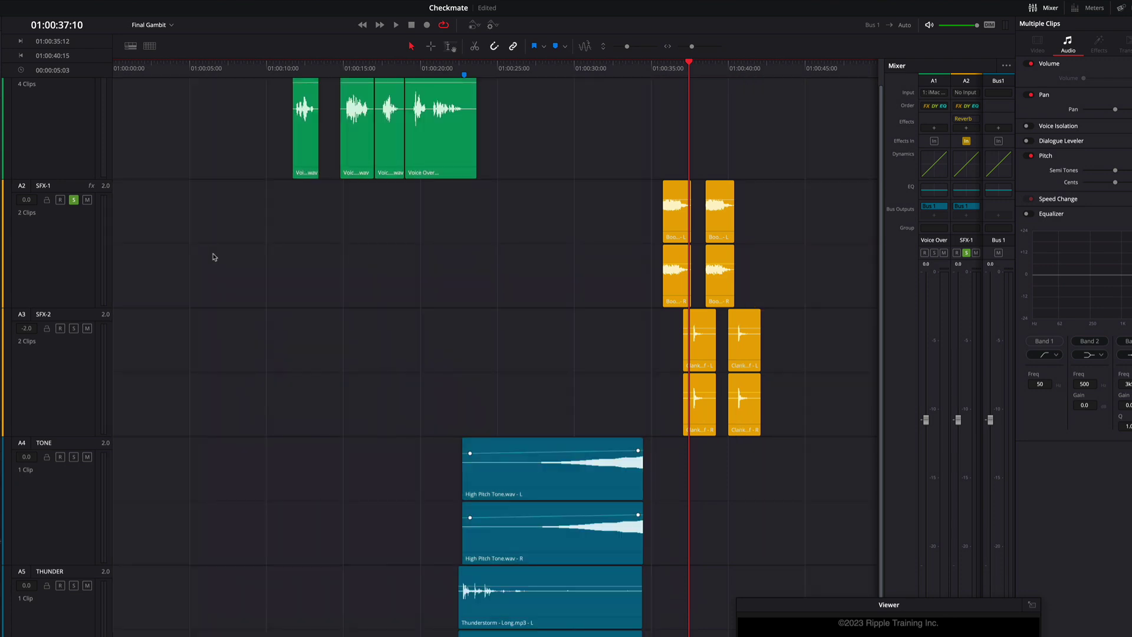
# Step: Reopen the SFX-1 reverb settings from the mixer and view the options for deleting, disabling or replacing the plugin
pyautogui.moveTo(967, 119)
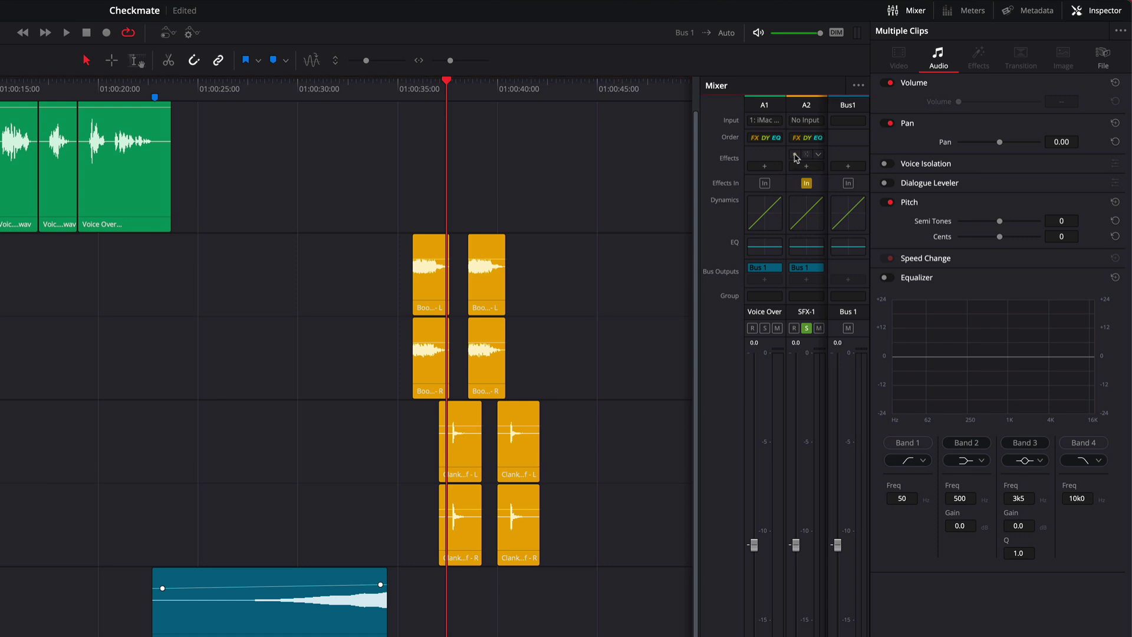
pyautogui.click(805, 158)
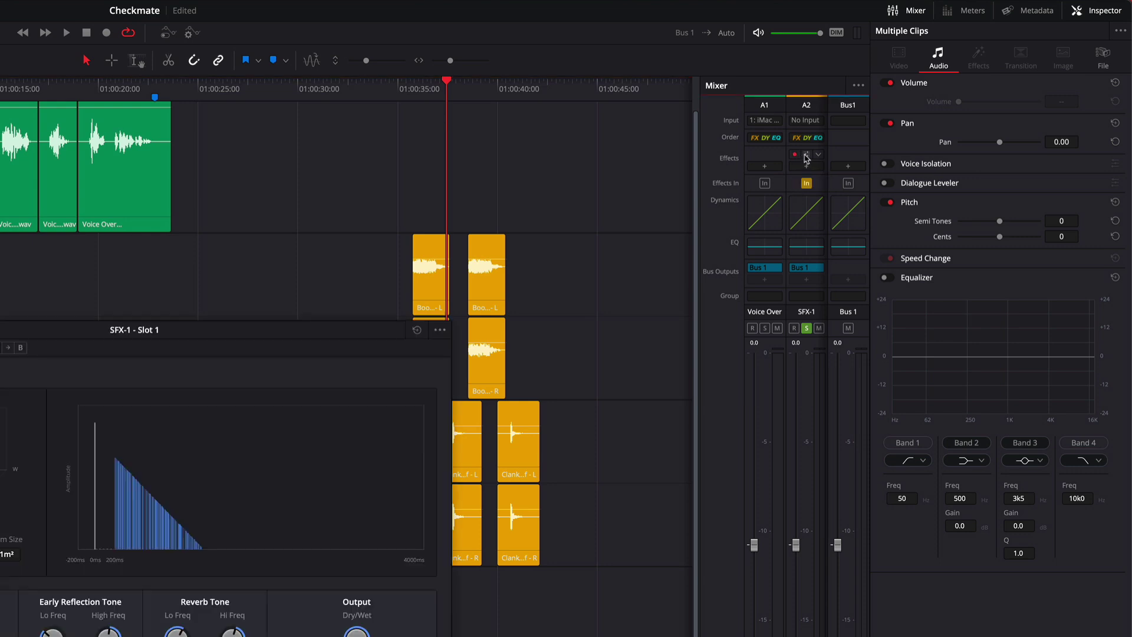
pyautogui.click(818, 156)
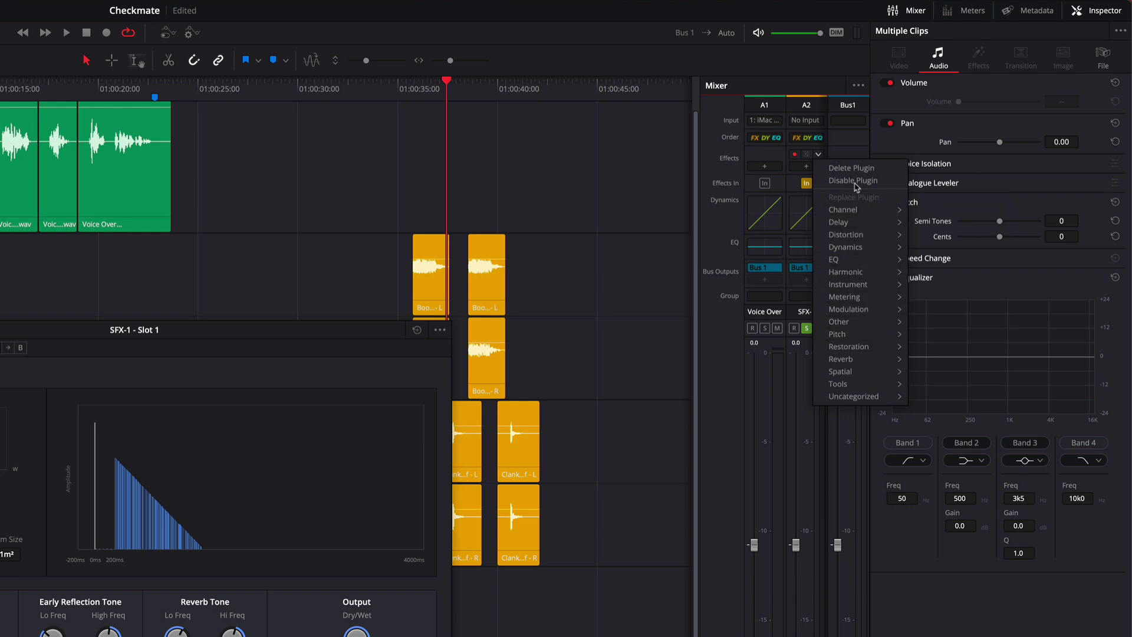
pyautogui.click(852, 142)
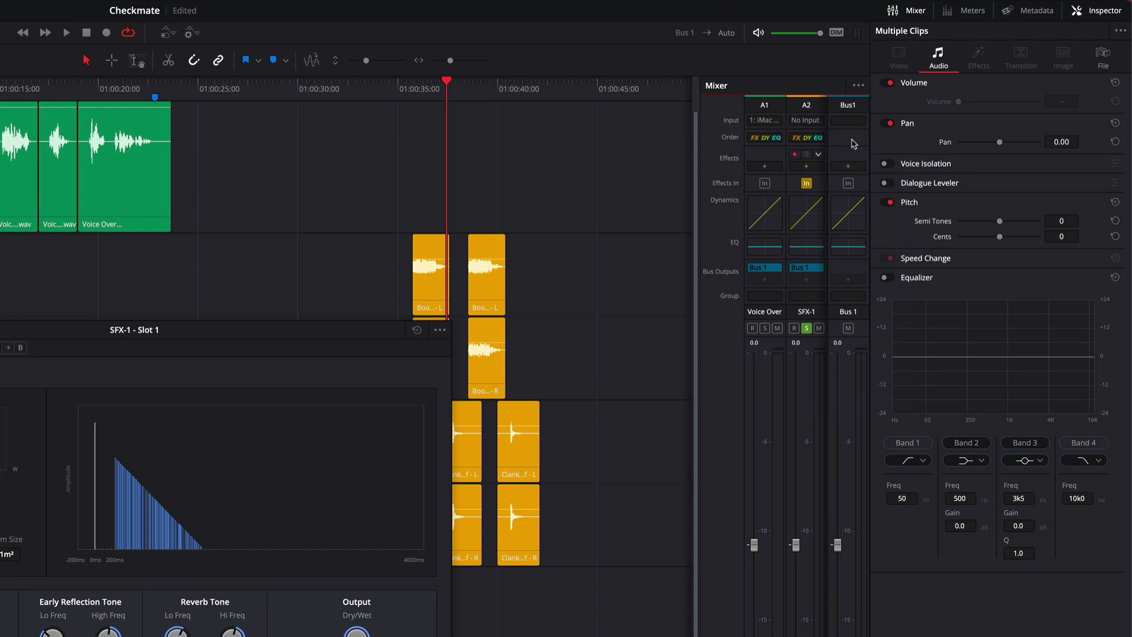
# Step: Widen the mixer to show more channels and copy the SFX-1 reverb with its Plate settings to SFX-2
pyautogui.moveTo(698, 268); pyautogui.dragTo(560, 280)
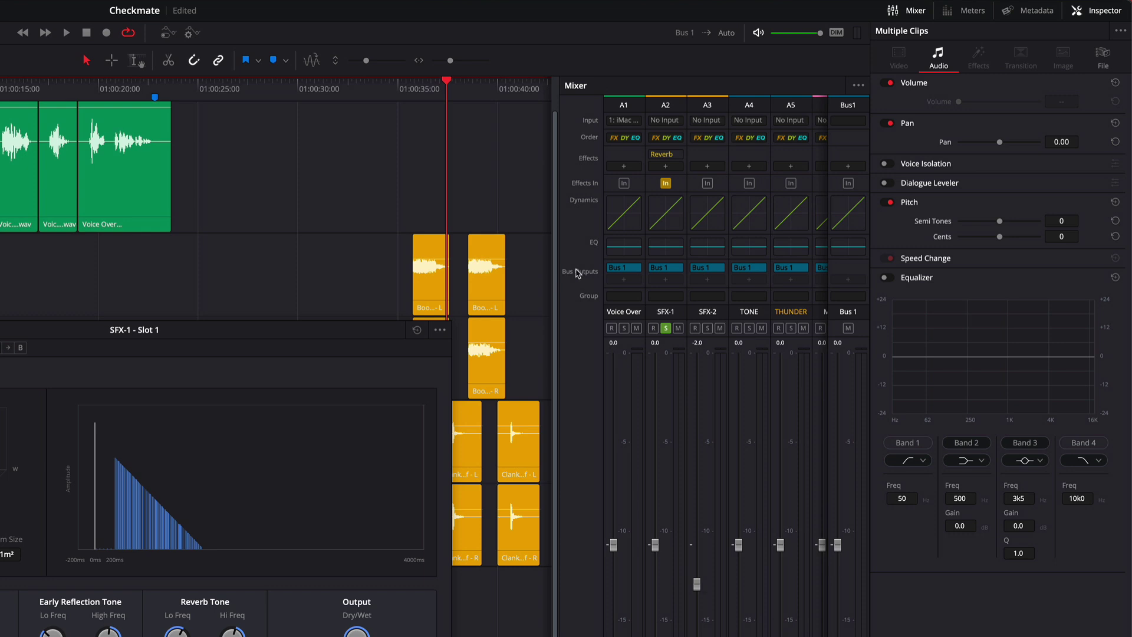
pyautogui.press('alt')
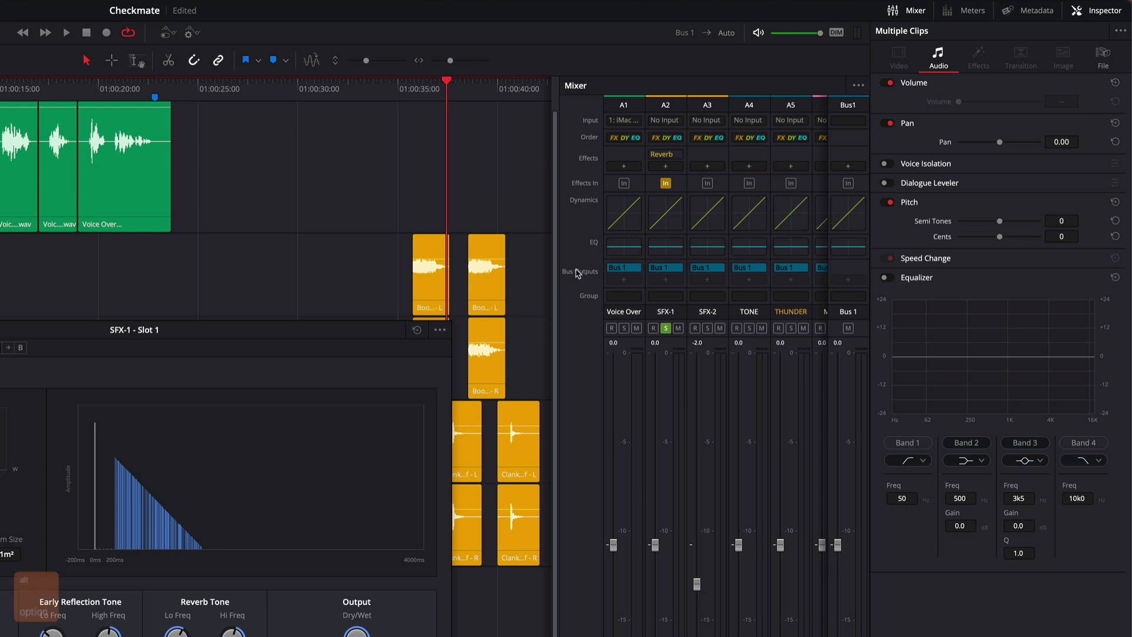
pyautogui.keyDown('alt'); pyautogui.click(659, 156); pyautogui.keyUp('alt')
pyautogui.moveTo(706, 163); pyautogui.dragTo(705, 163)
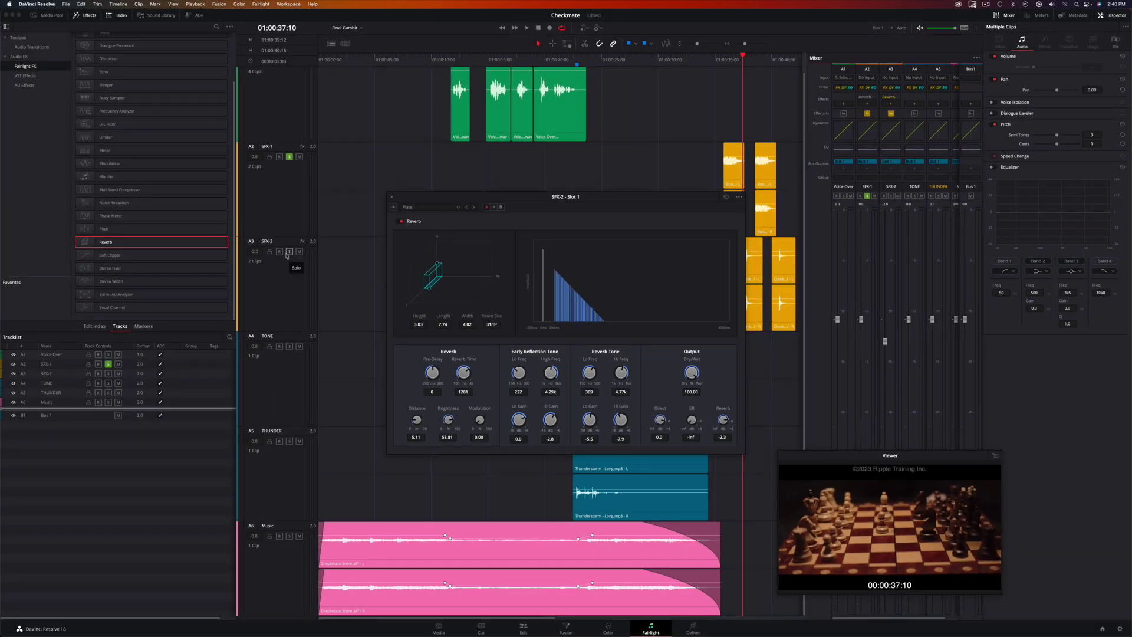
# Step: Solo SFX-2 alongside SFX-1, play both tracks from just before the sound effects, and close the SFX-2 reverb settings
pyautogui.click(711, 61)
pyautogui.press('space')
pyautogui.click(391, 197)
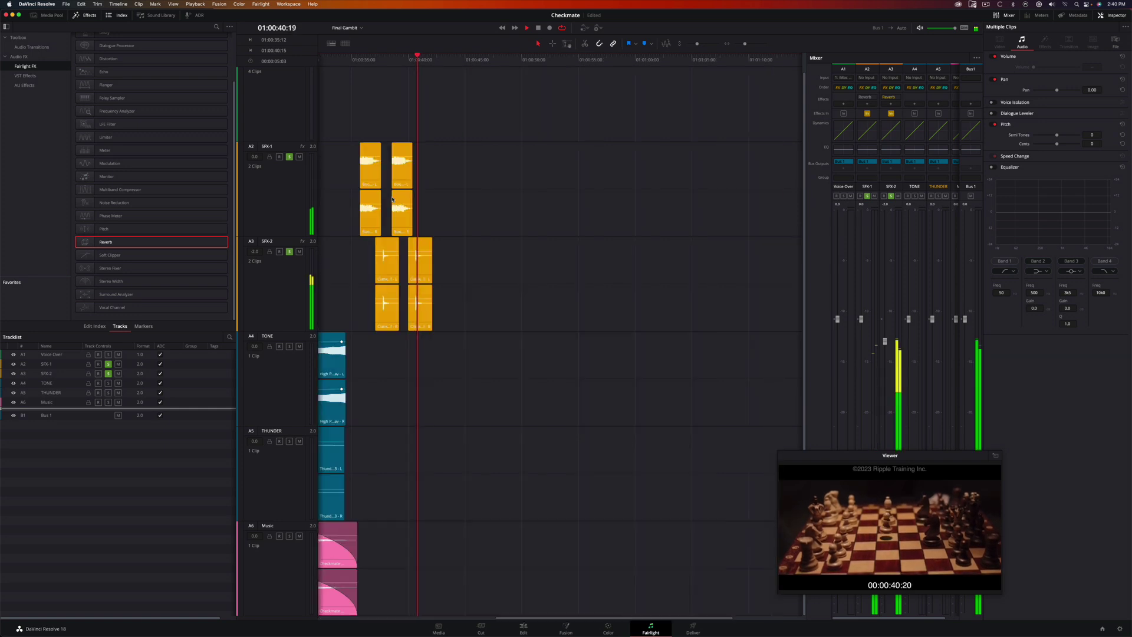
pyautogui.press('space')
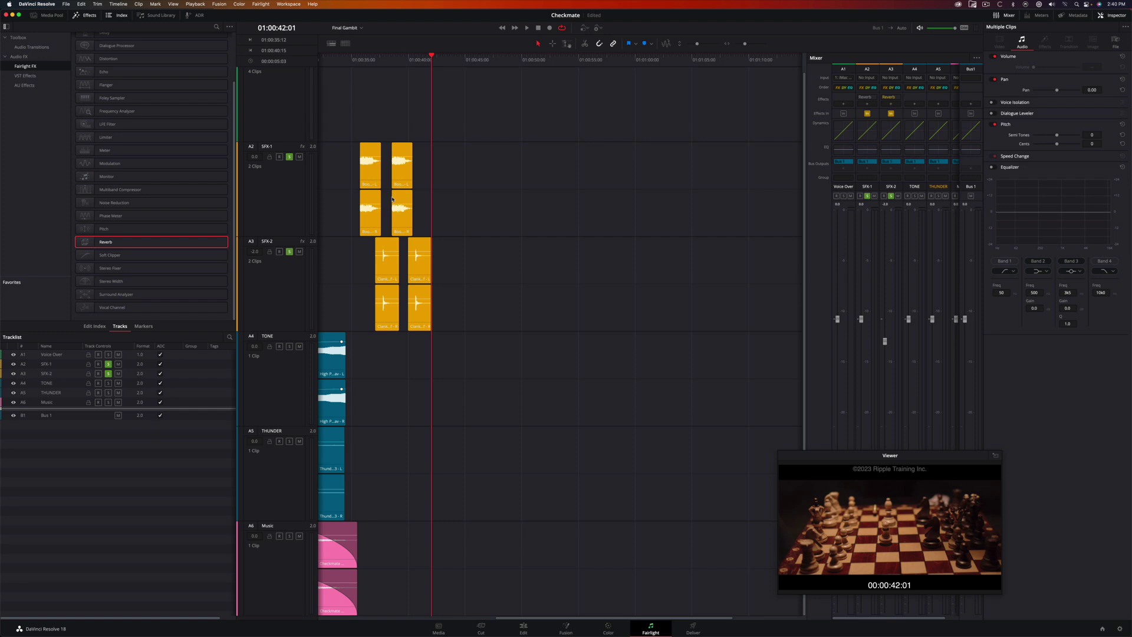
# Step: On the Edit page, play the Final Gambit timeline from the start with no tracks soloed
pyautogui.hotkey('shift', '4')
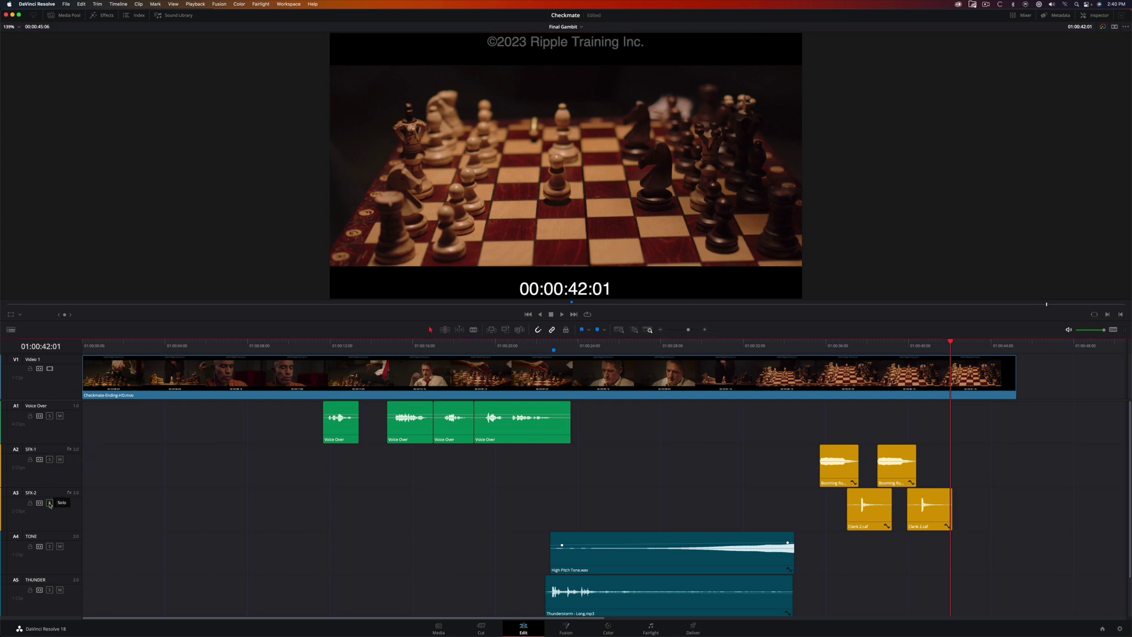
pyautogui.press('Home')
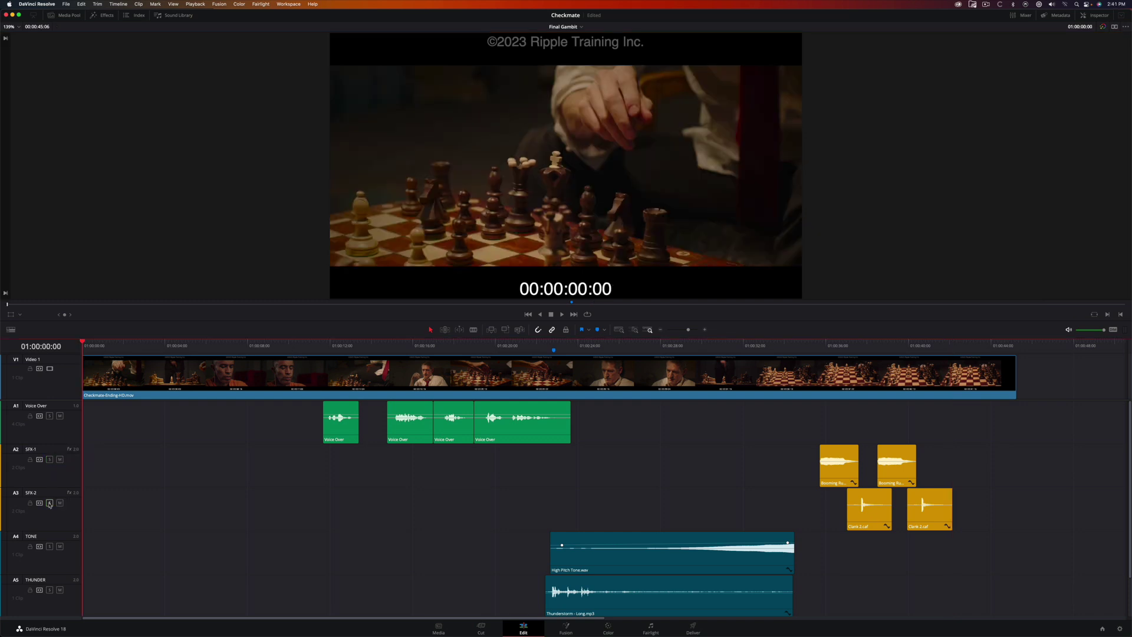
pyautogui.press('space')
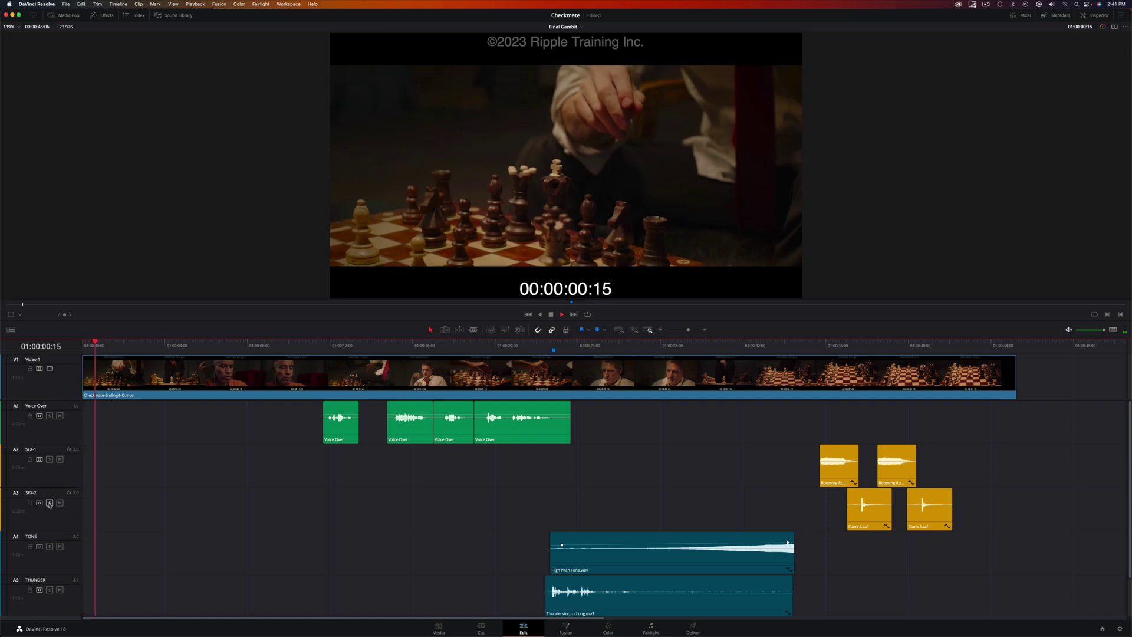